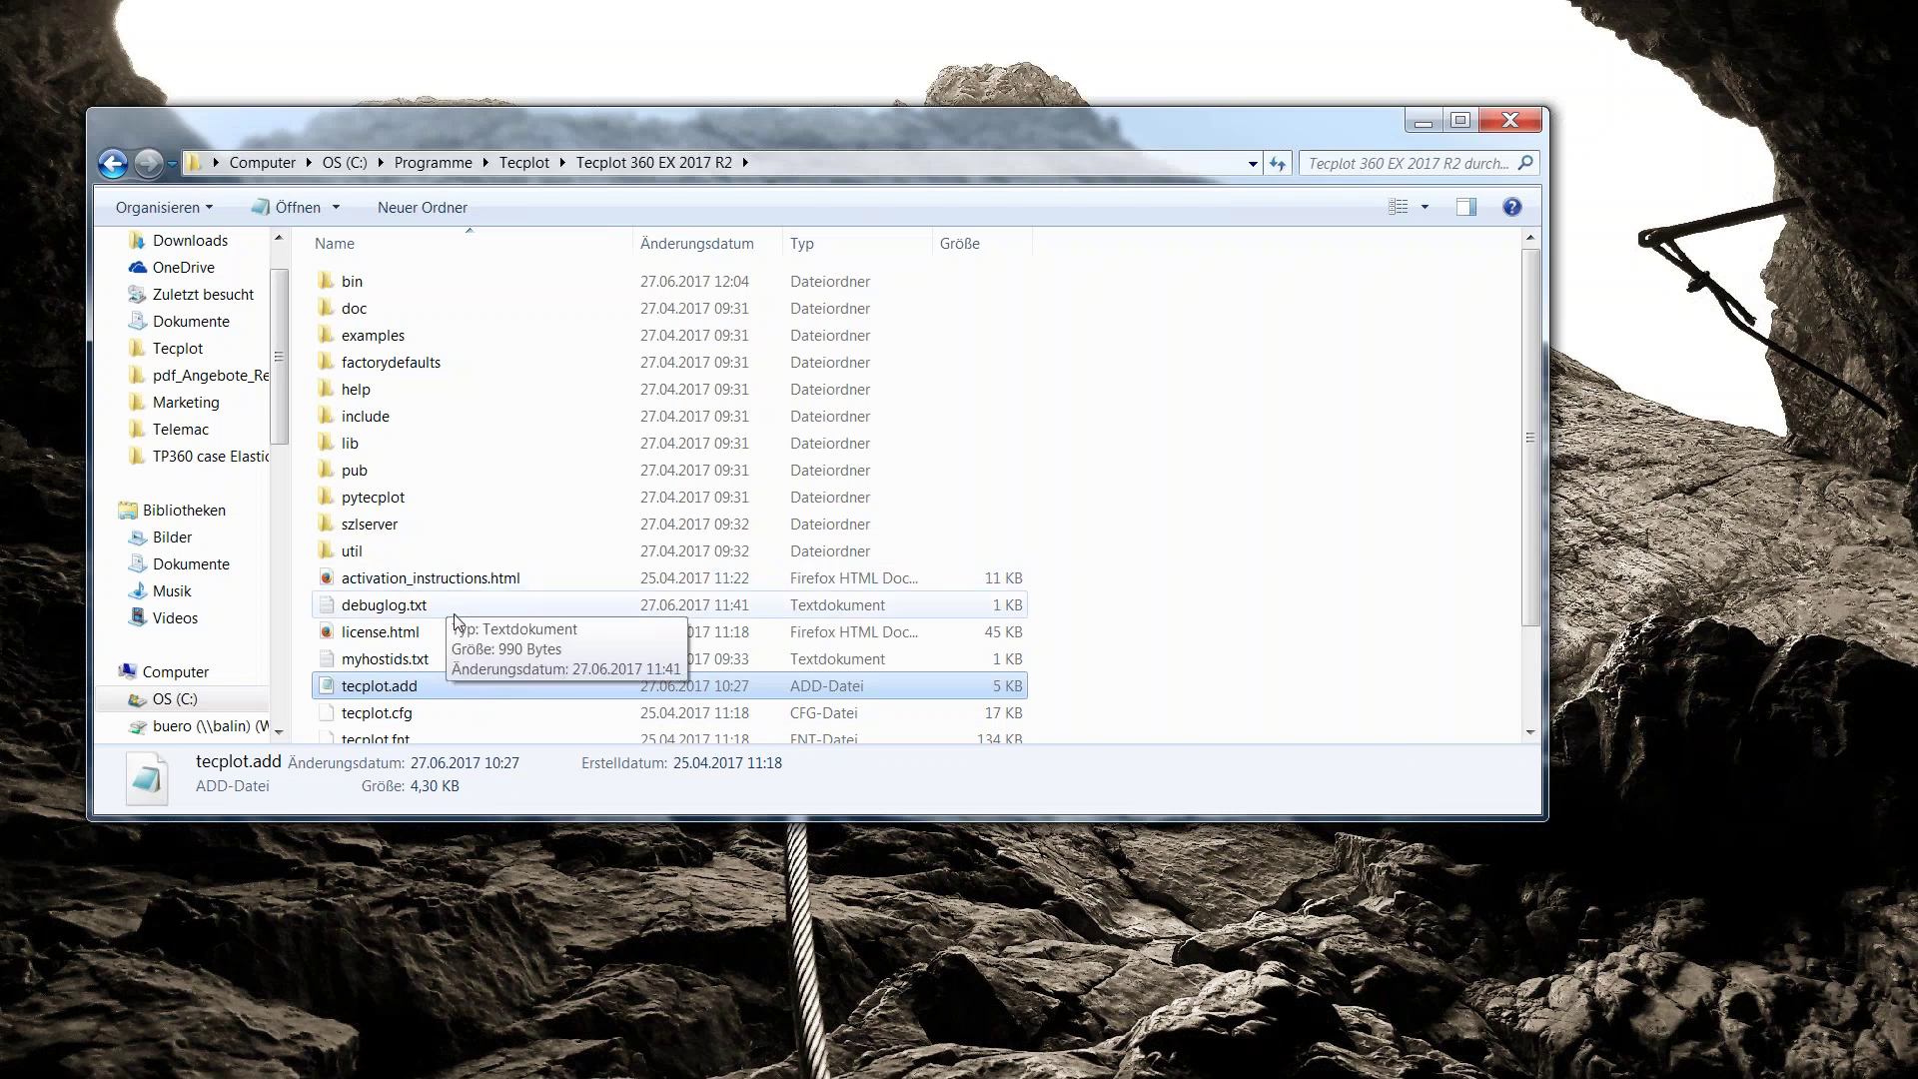
Go up to C:\Programme\Tecplot, which lists the installed Tecplot versions.
{"action": "left_click", "coordinate": [525, 162]}
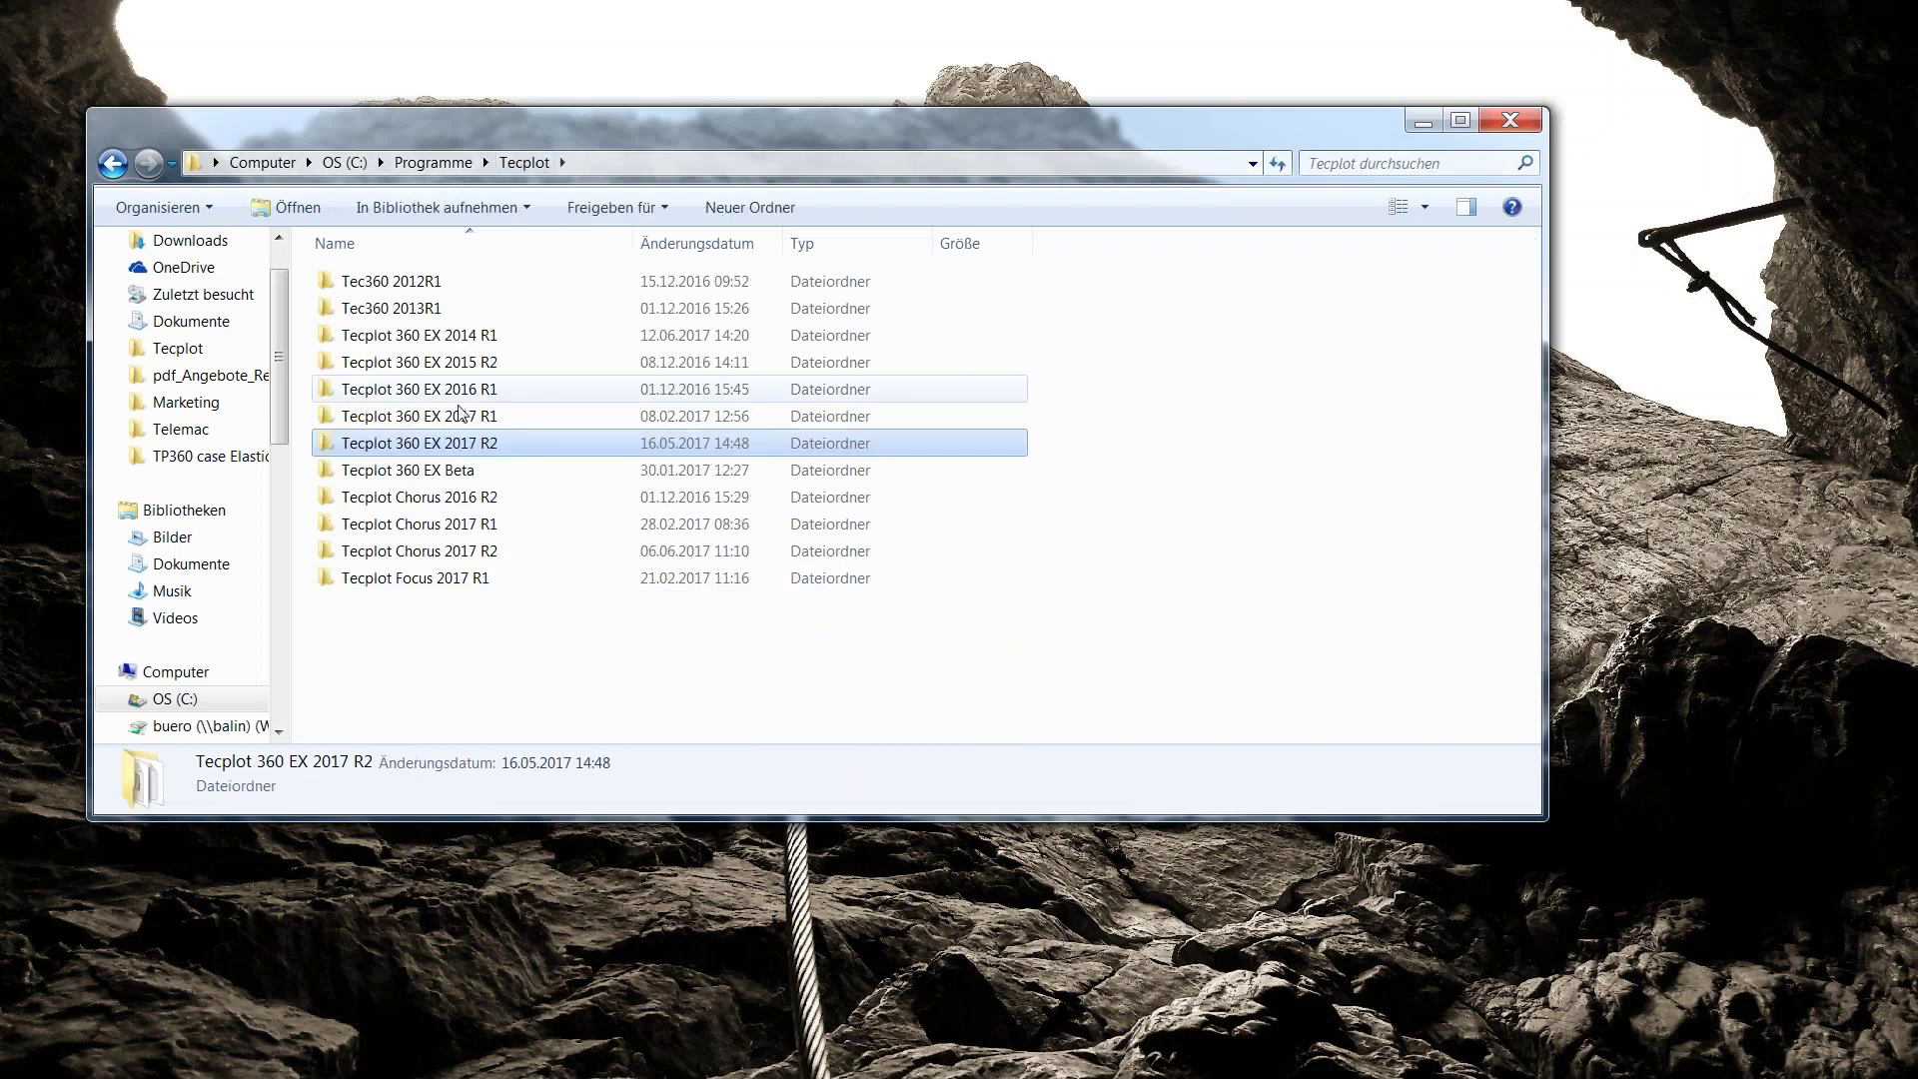
Find tecutiltools_pickalter.dll in the Tecplot 360 EX 2017 R2 bin folder.
{"action": "double_click", "coordinate": [386, 446]}
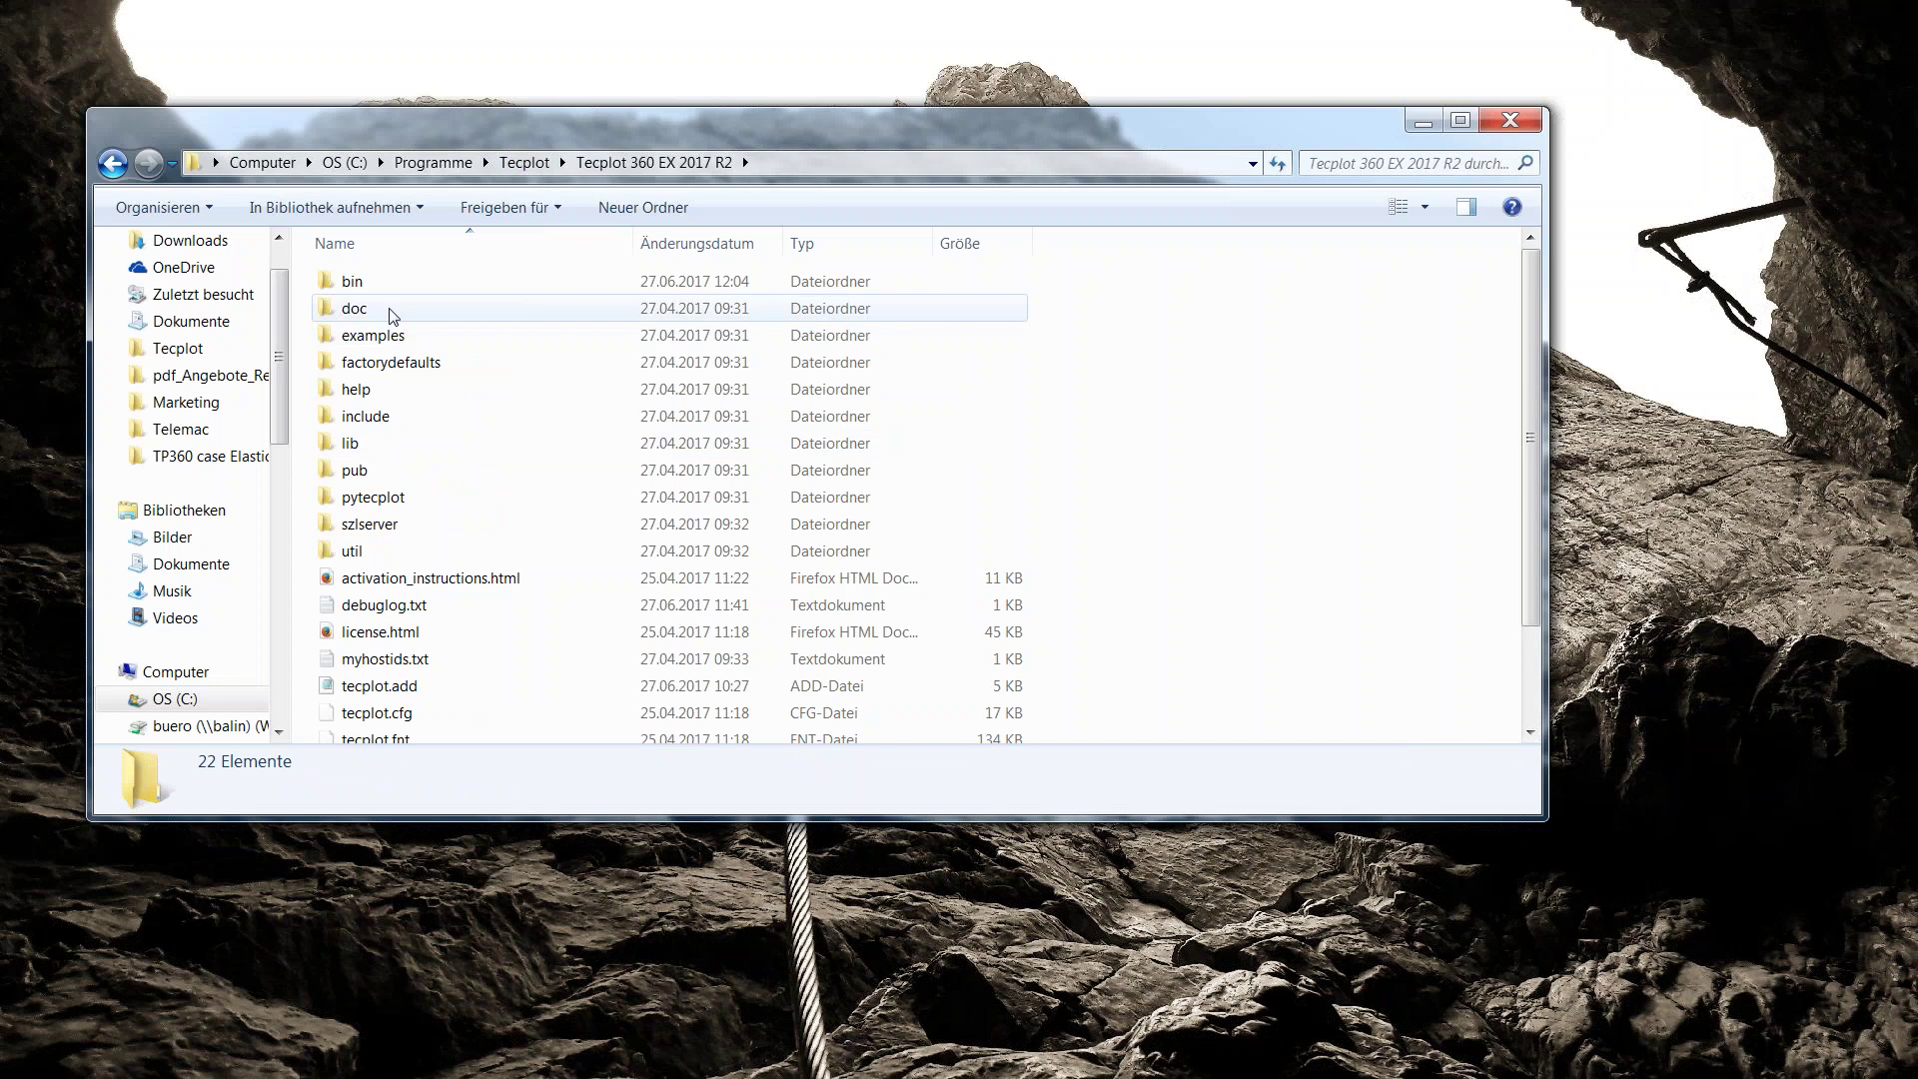
{"action": "double_click", "coordinate": [386, 283]}
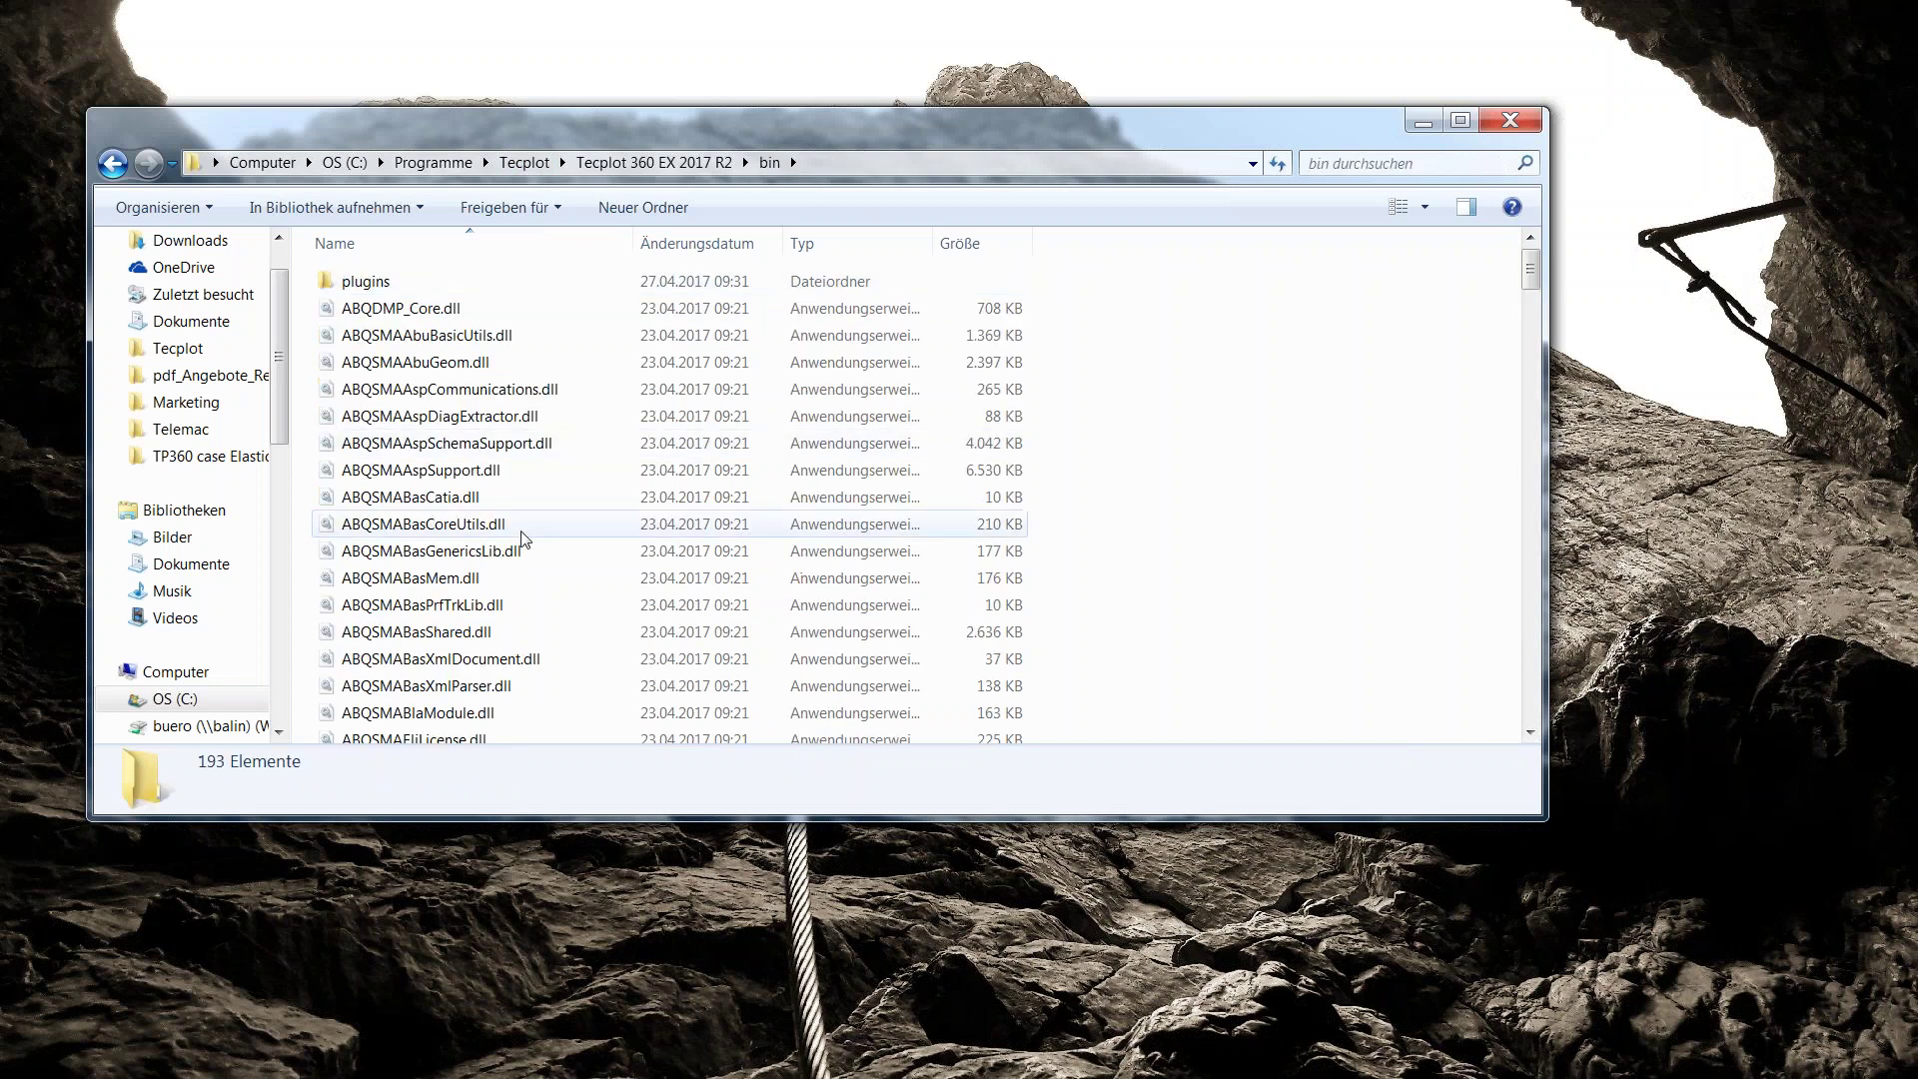
{"action": "left_click", "coordinate": [518, 530]}
{"action": "type", "text": "tec"}
{"action": "scroll", "coordinate": [516, 554], "scroll_direction": "down", "scroll_amount": 10}
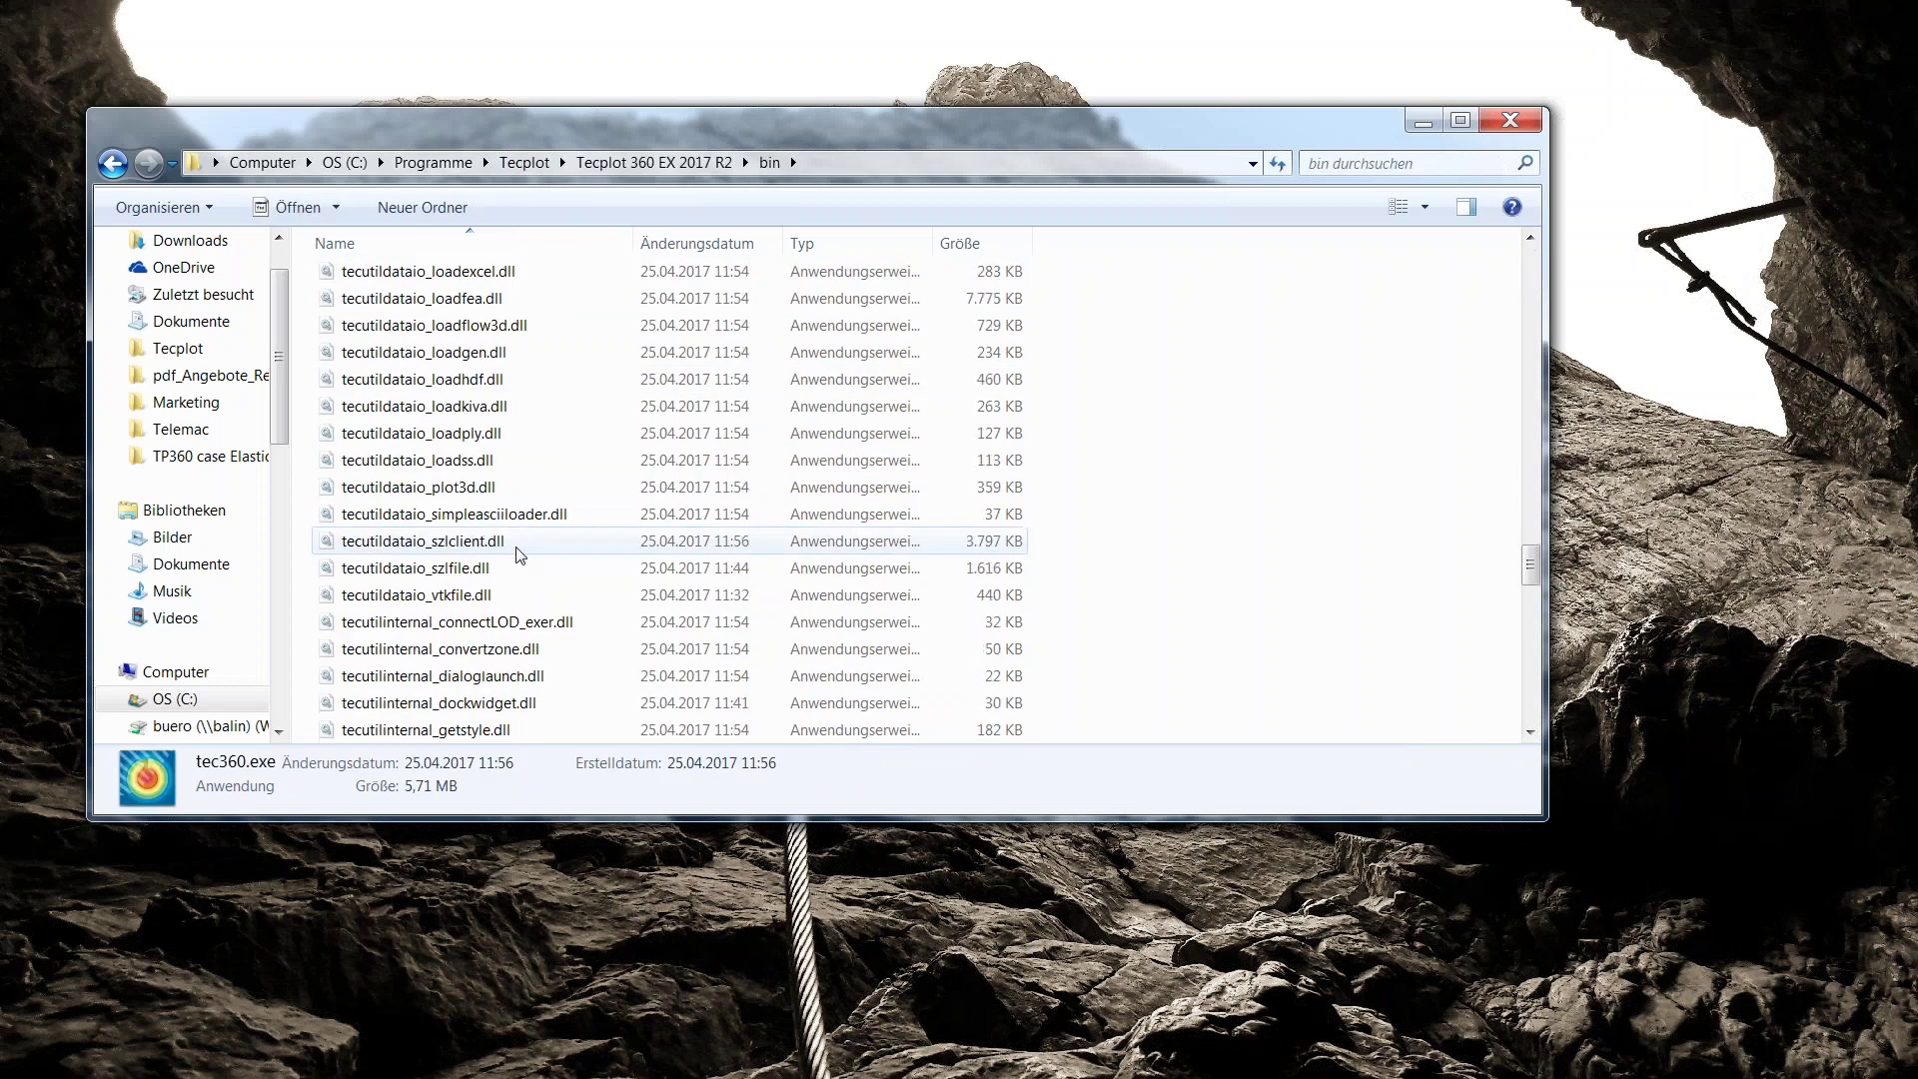
{"action": "scroll", "coordinate": [517, 565], "scroll_direction": "down", "scroll_amount": 4}
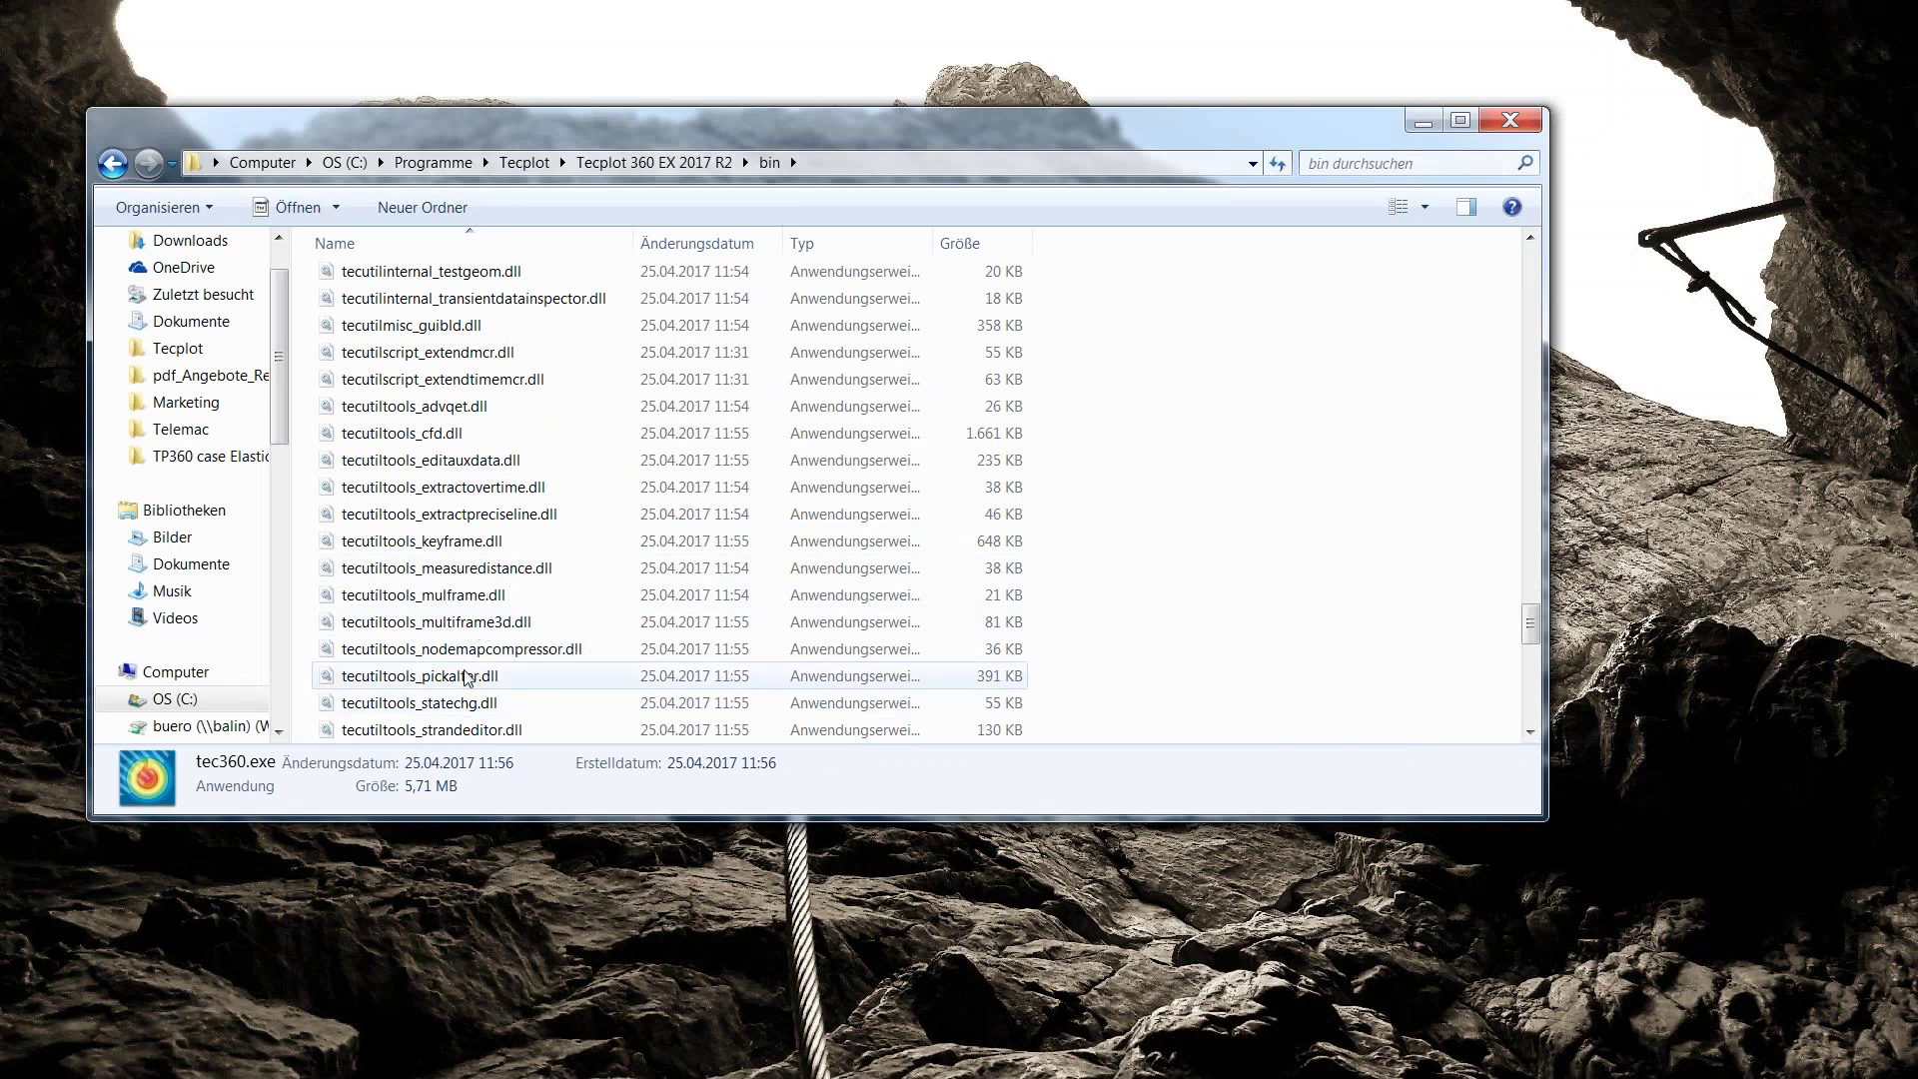
{"action": "left_click", "coordinate": [422, 679]}
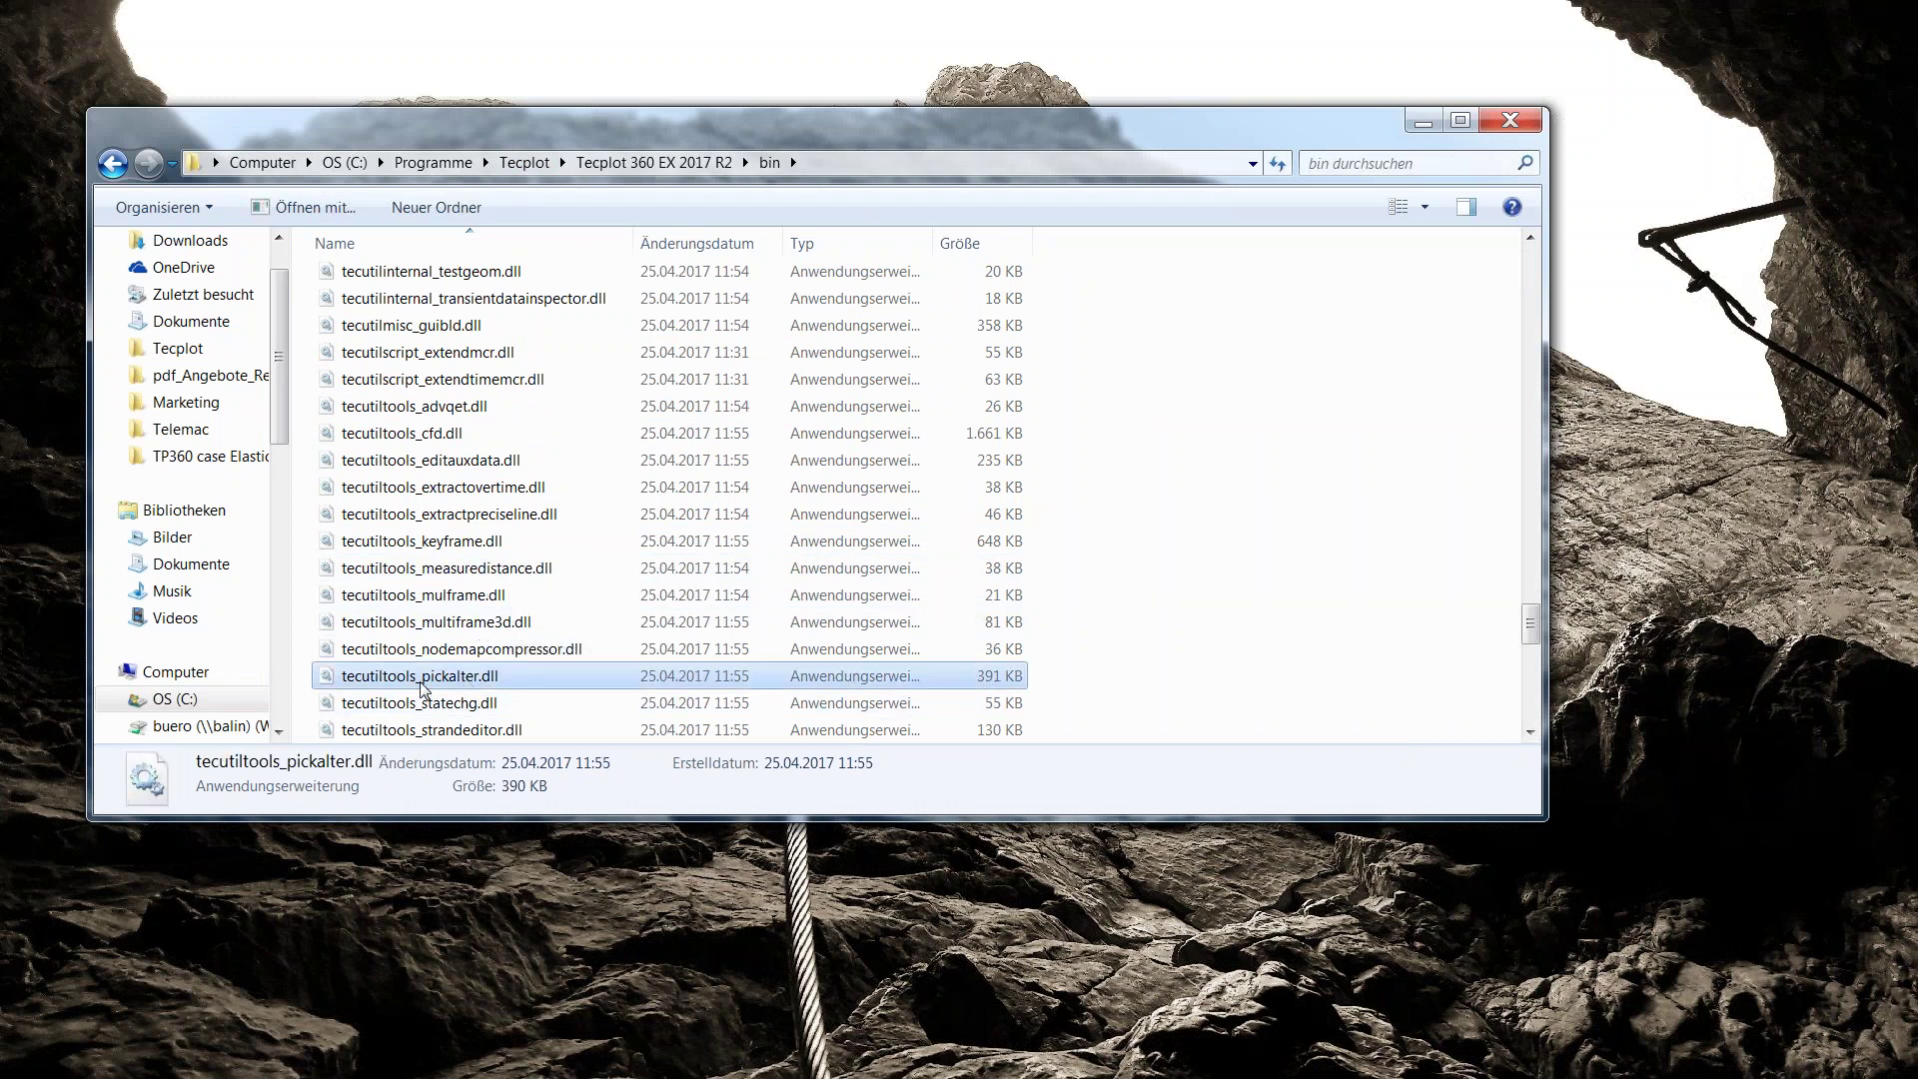
Return to the Tecplot 360 EX 2017 R2 folder and bring up the actions for tecplot.add.
{"action": "left_click", "coordinate": [617, 166]}
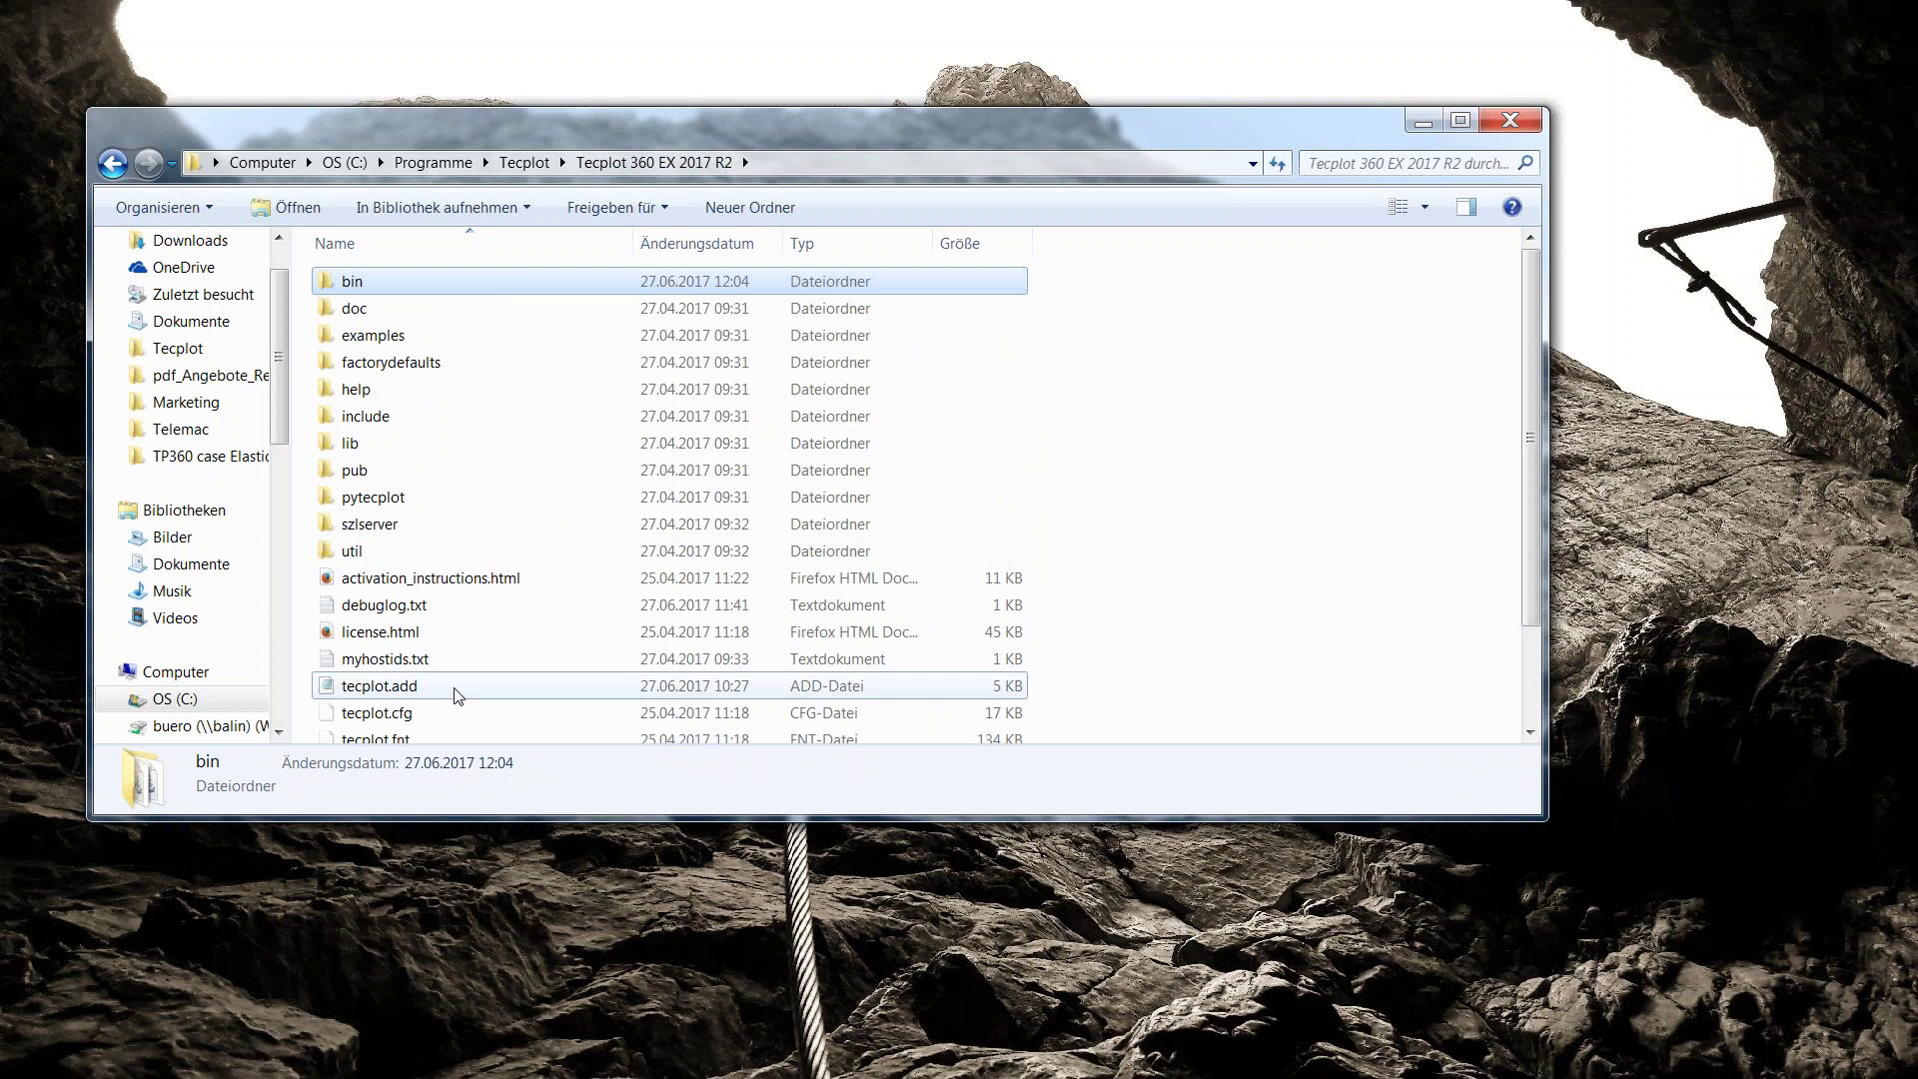
{"action": "left_click", "coordinate": [352, 690]}
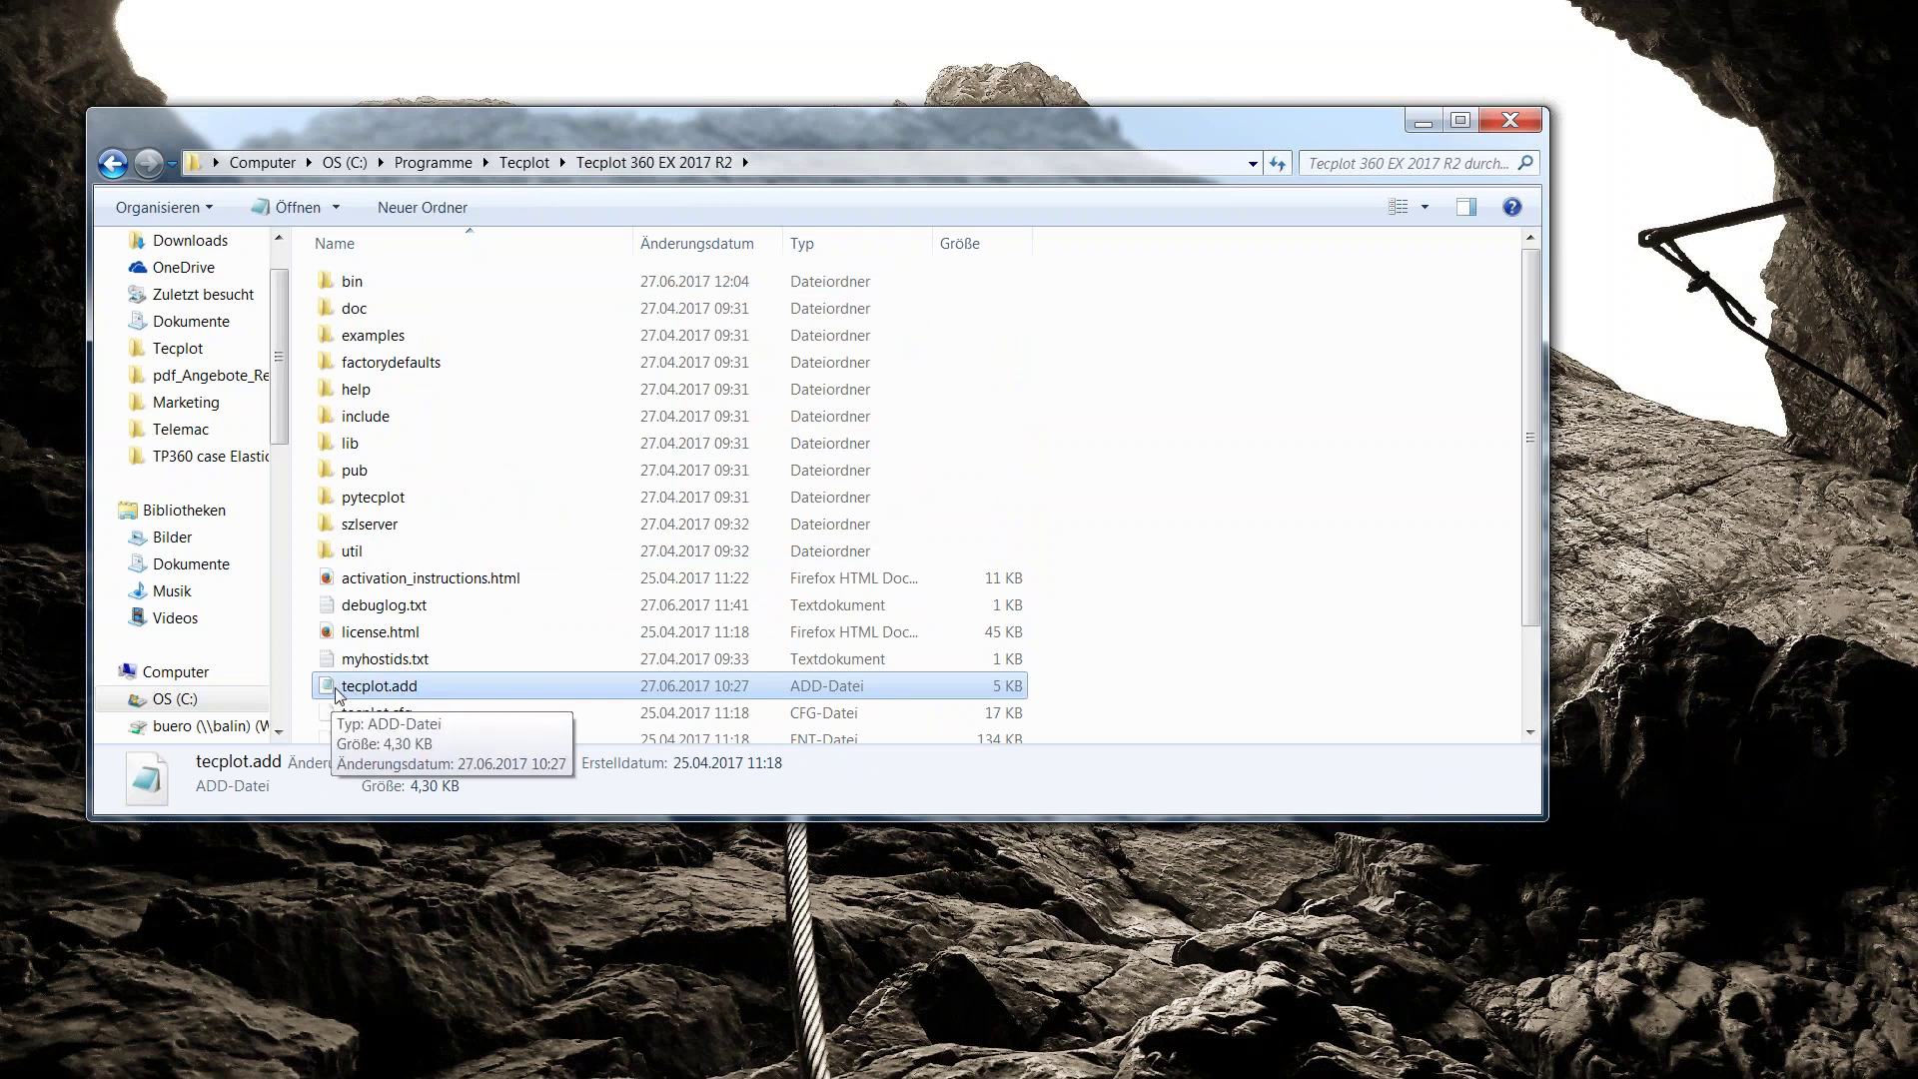
{"action": "right_click", "coordinate": [373, 689]}
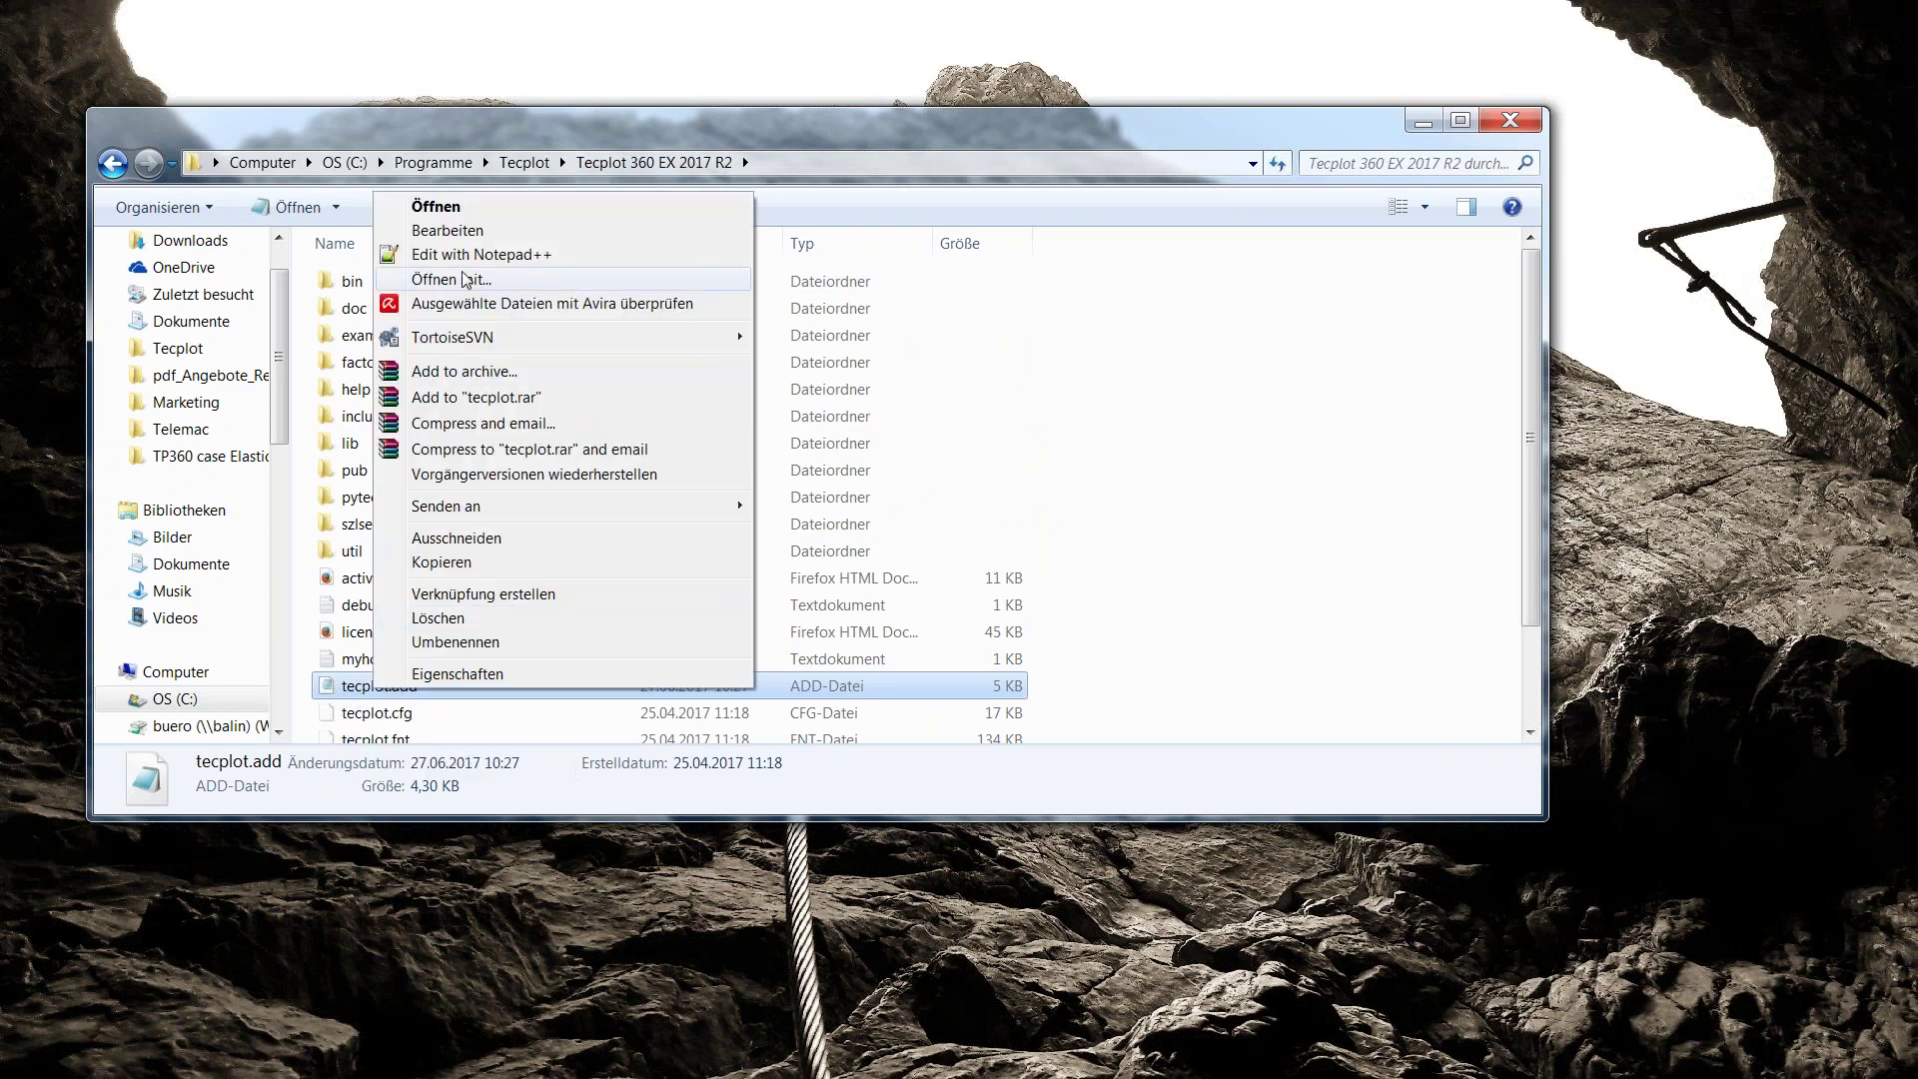
Open tecplot.add in maximized Notepad++ and inspect the tecutiltools_pickalter load command on line 110.
{"action": "left_click", "coordinate": [464, 256]}
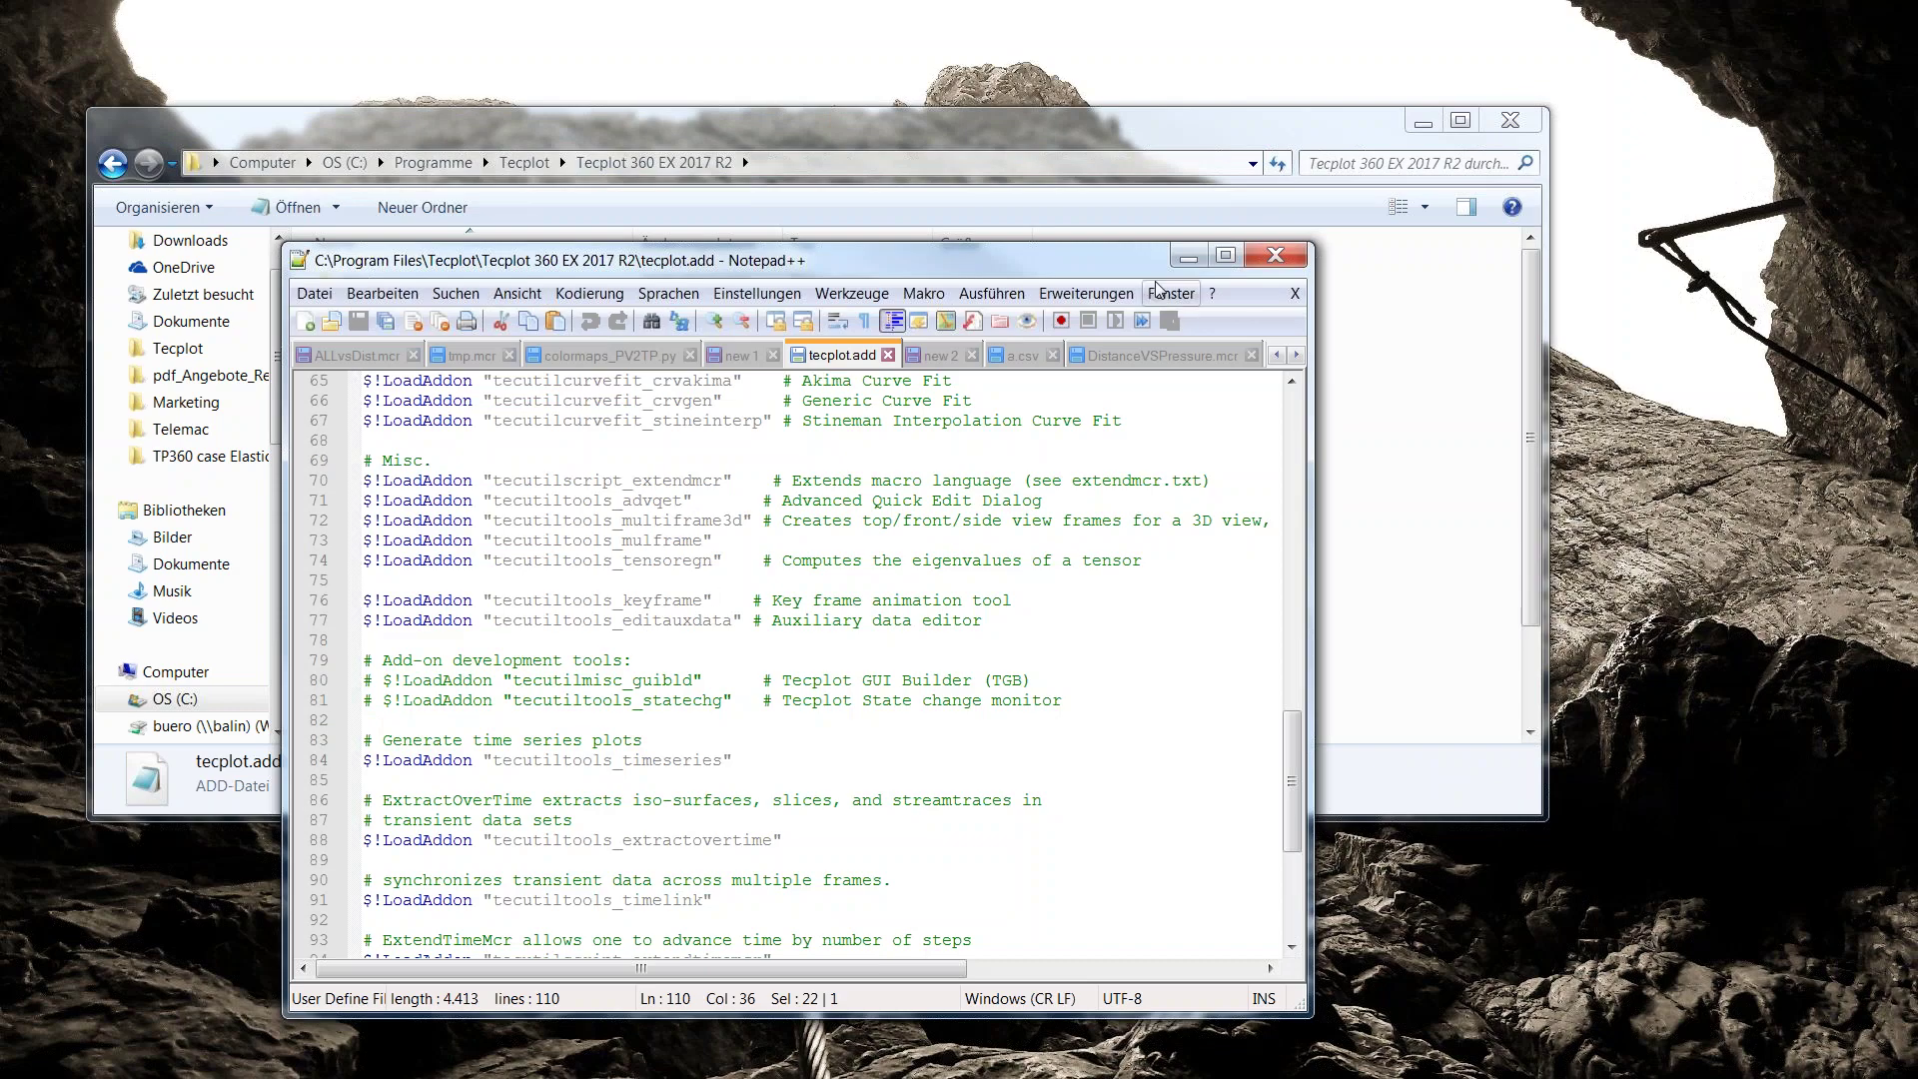
{"action": "left_click", "coordinate": [1226, 255]}
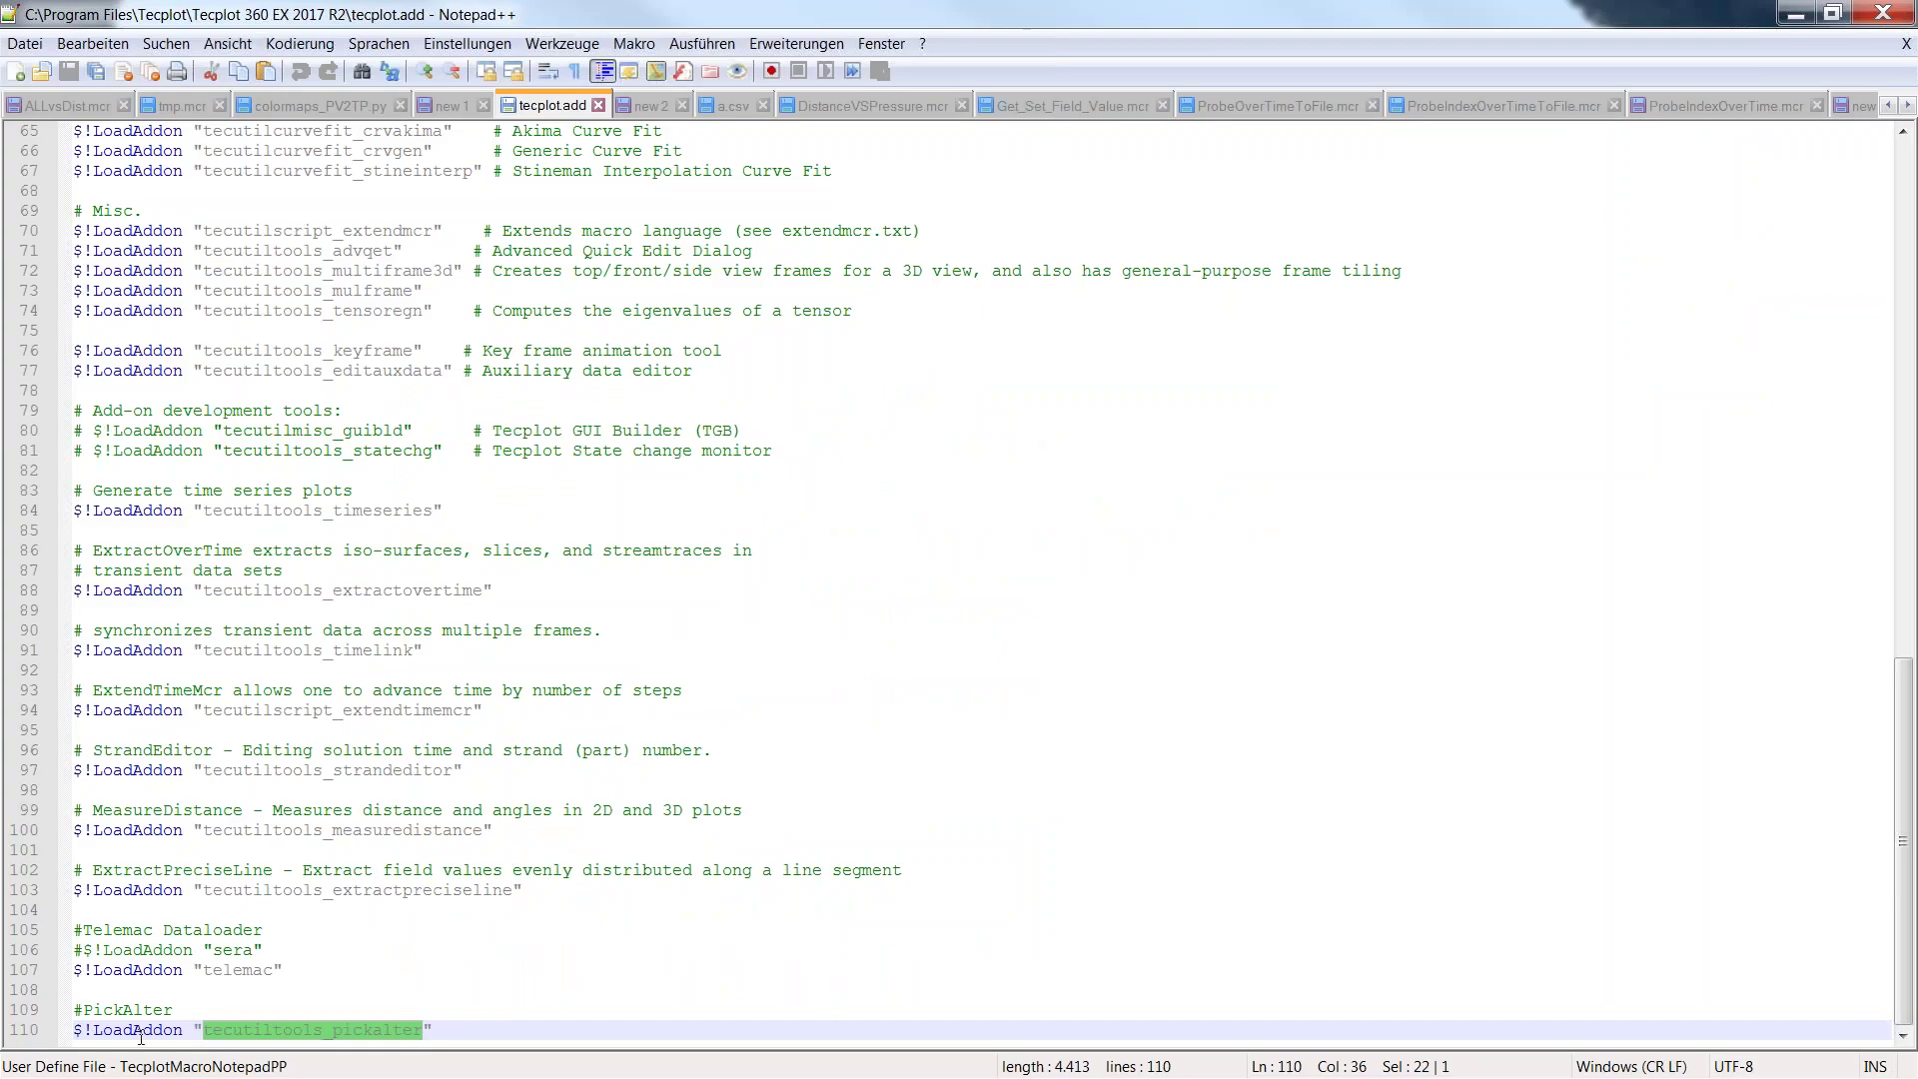
{"action": "left_click", "coordinate": [83, 1034]}
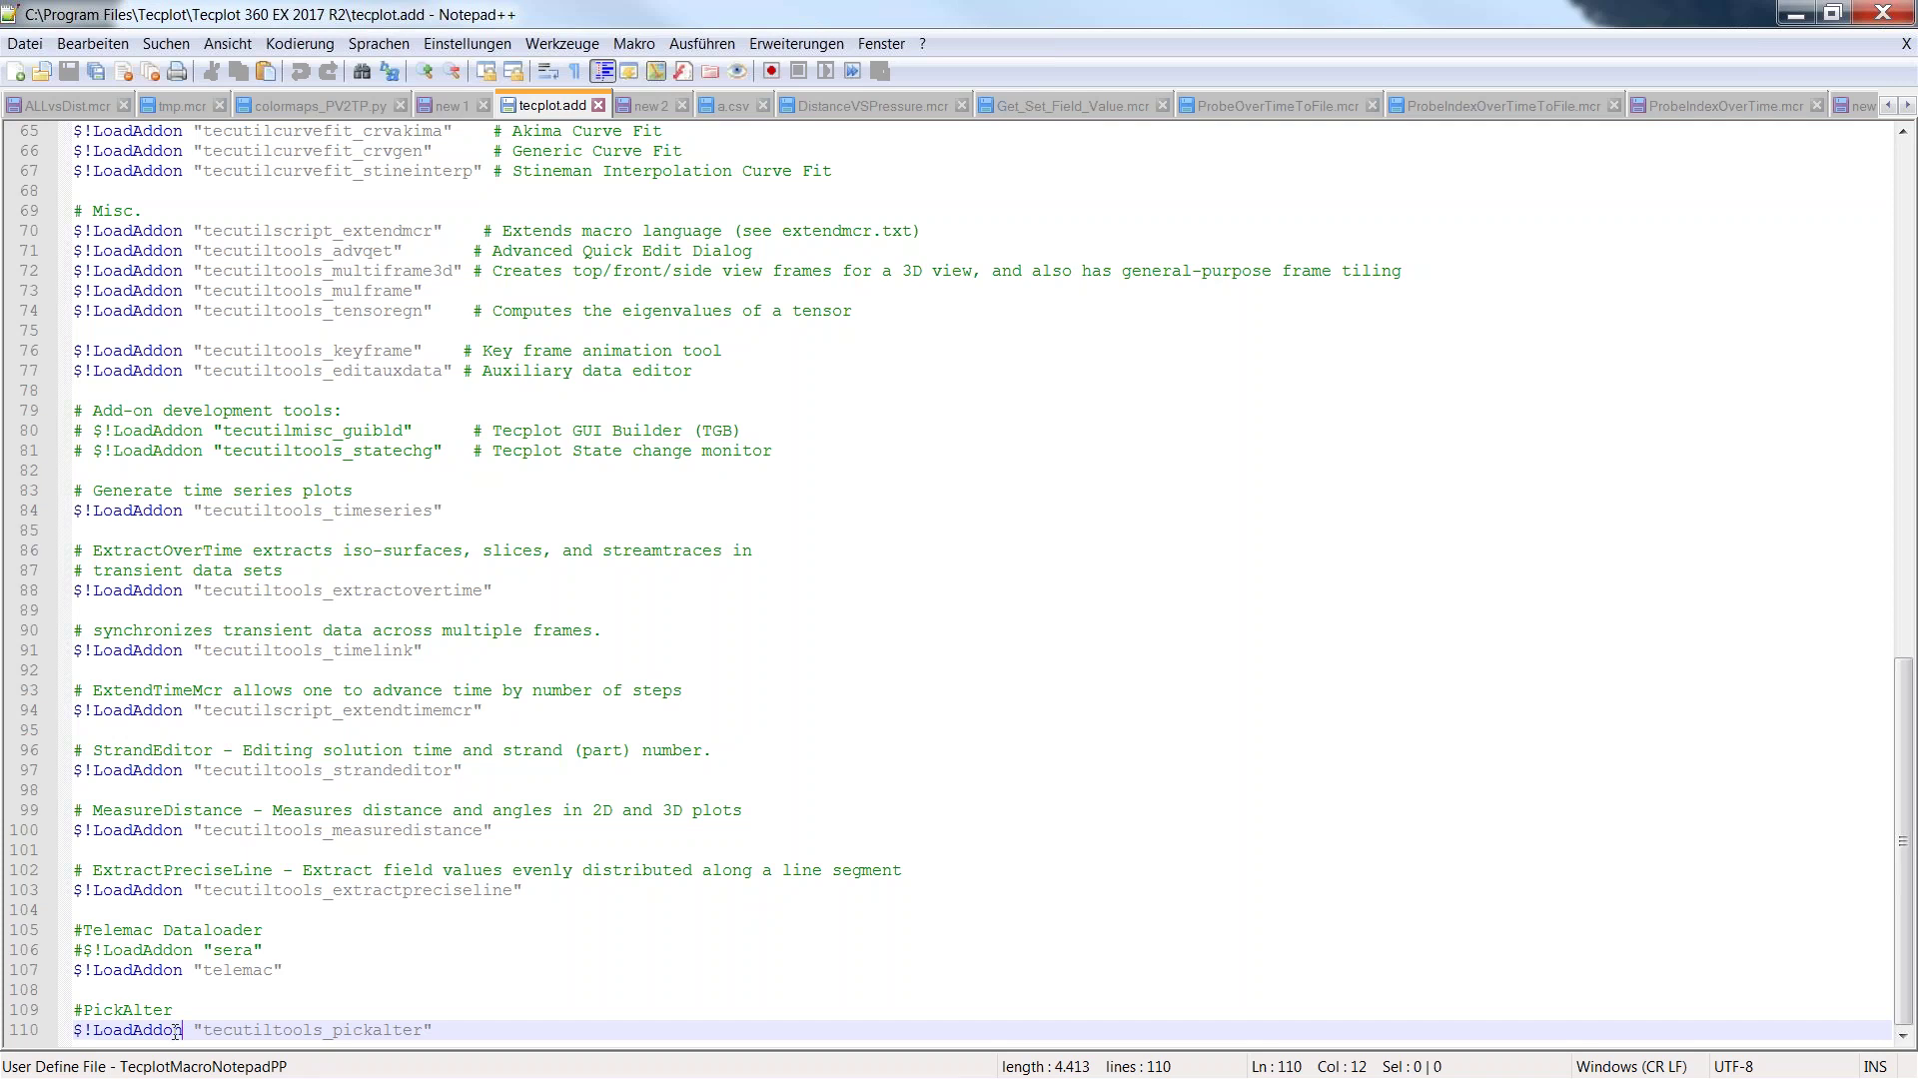
{"action": "left_click_drag", "start_coordinate": [183, 1030], "coordinate": [73, 1031]}
{"action": "double_click", "coordinate": [215, 1033]}
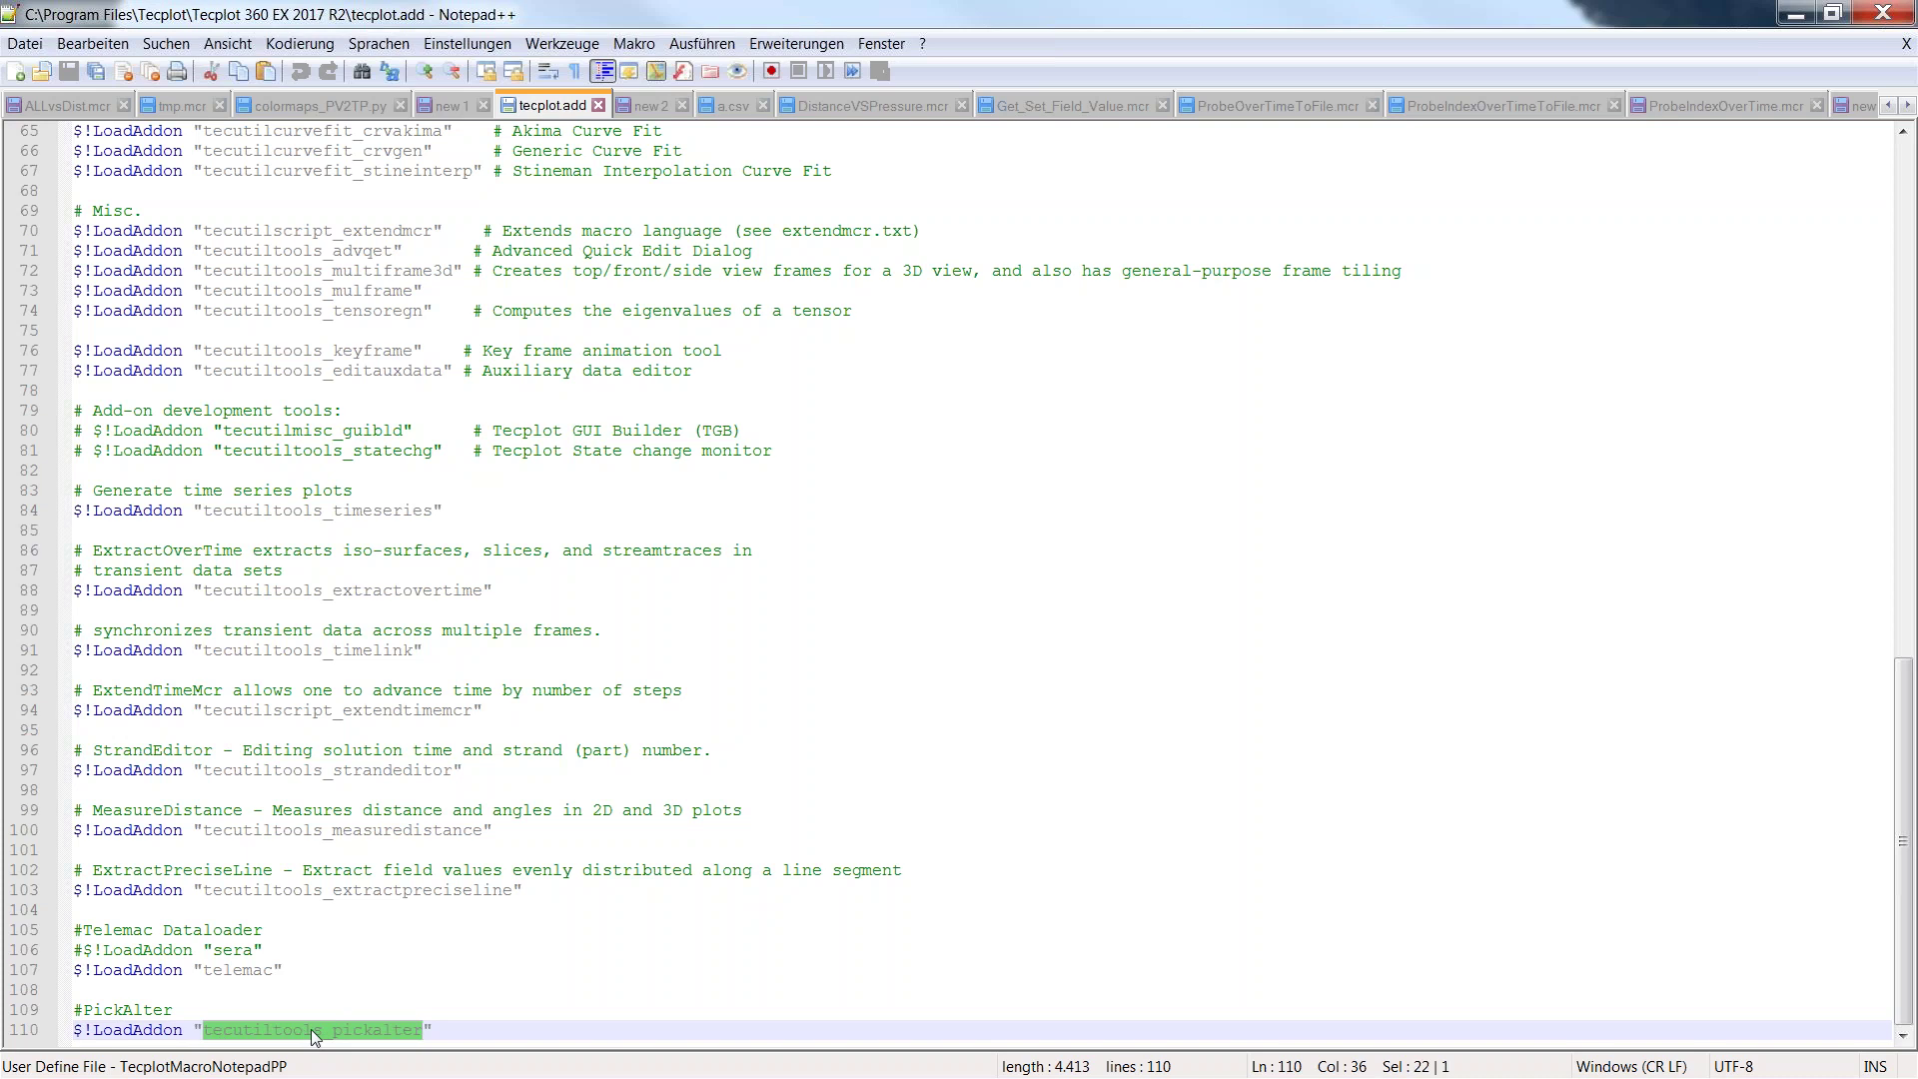
{"action": "left_click", "coordinate": [1347, 489]}
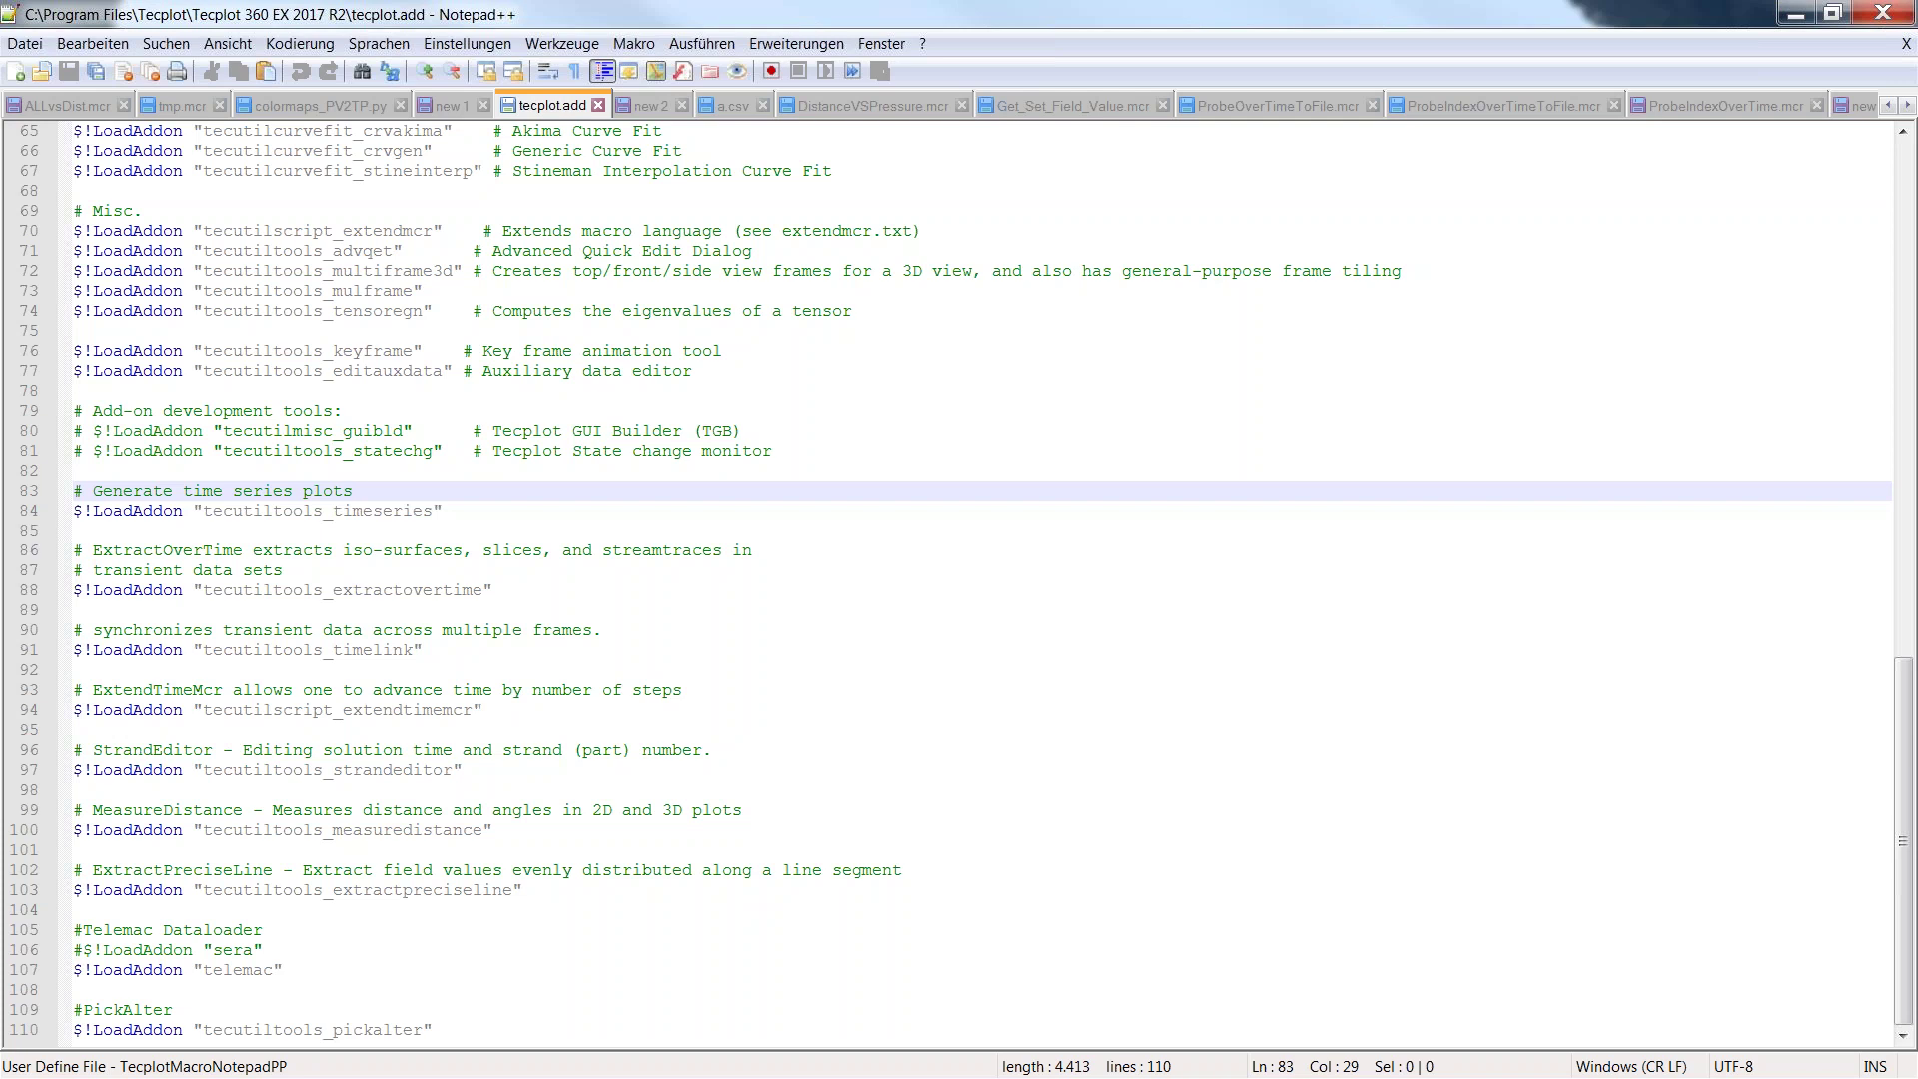
In Tecplot, orbit the Half_Wing model with zone edges shown, select a wing zone, then hide the edges.
{"action": "key", "text": "alt+Tab"}
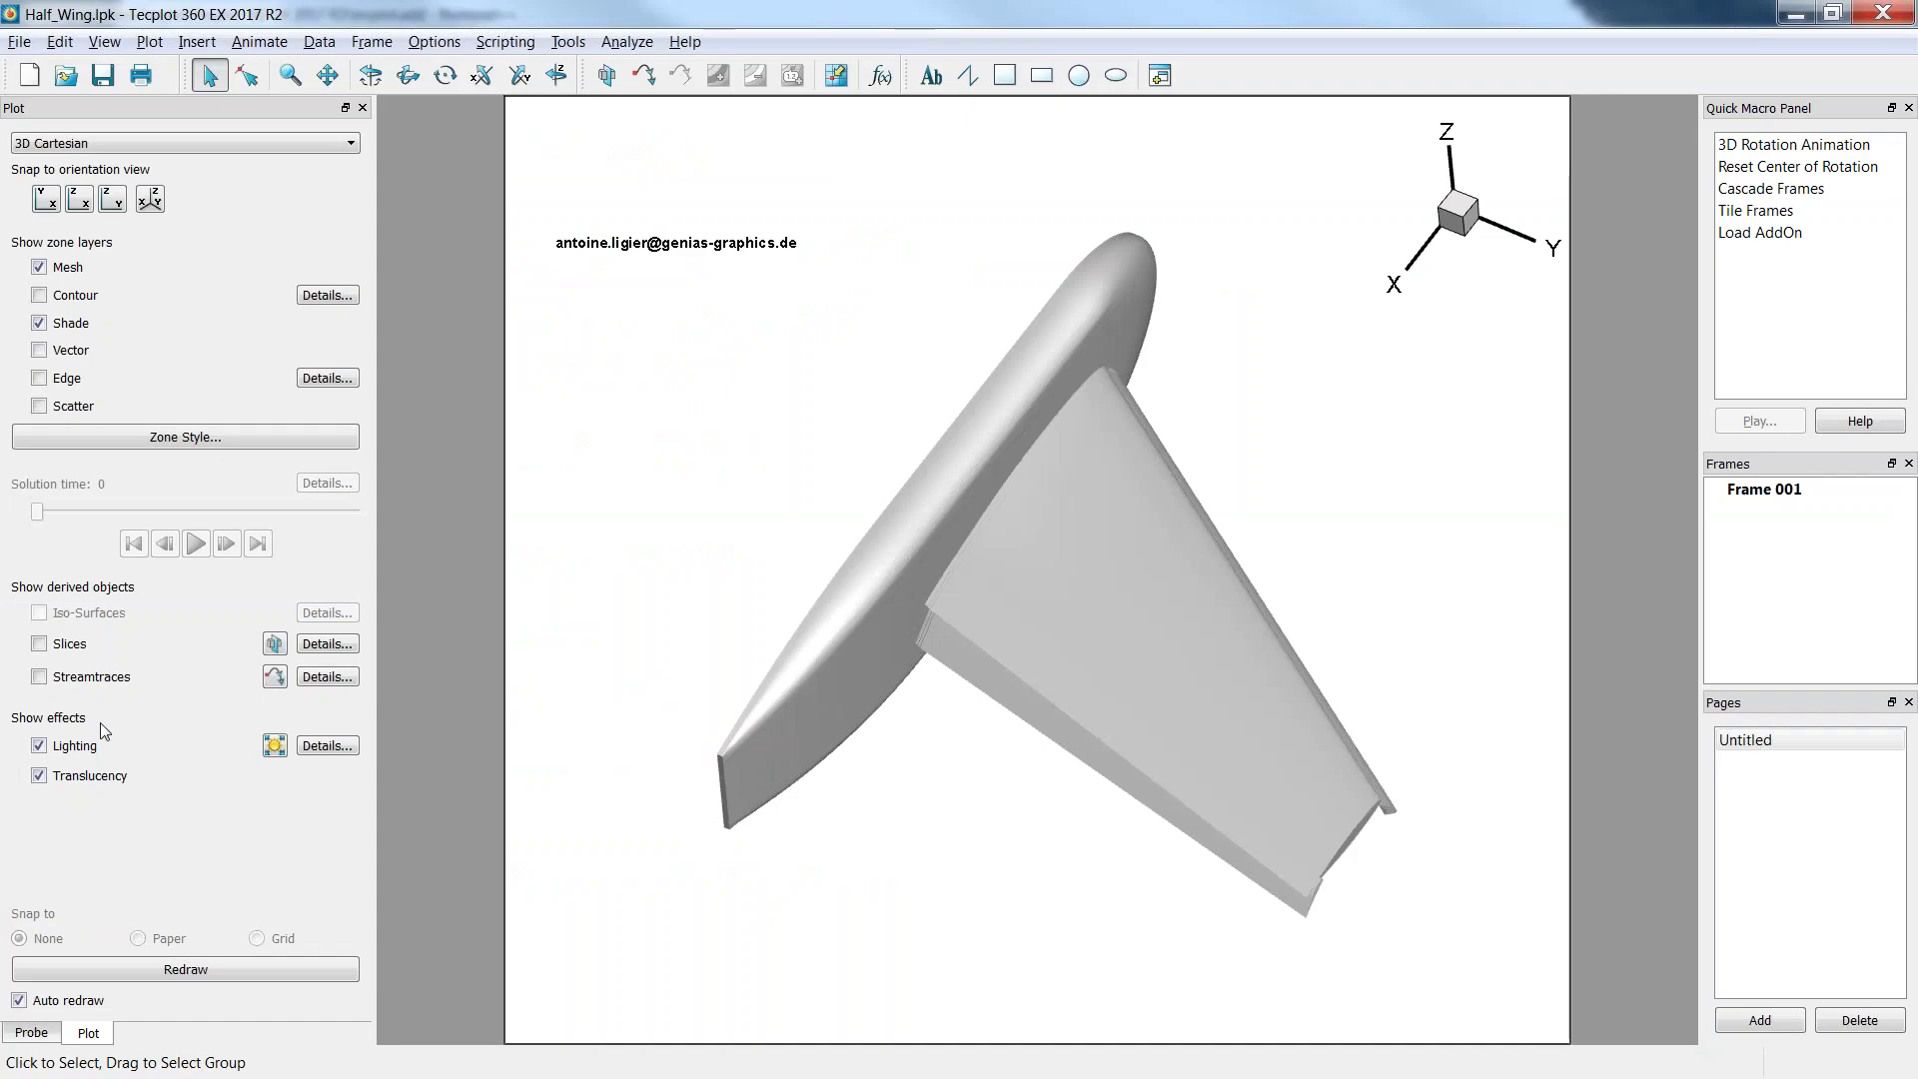
{"action": "middle_click_drag", "start_coordinate": [1375, 673], "coordinate": [1141, 398]}
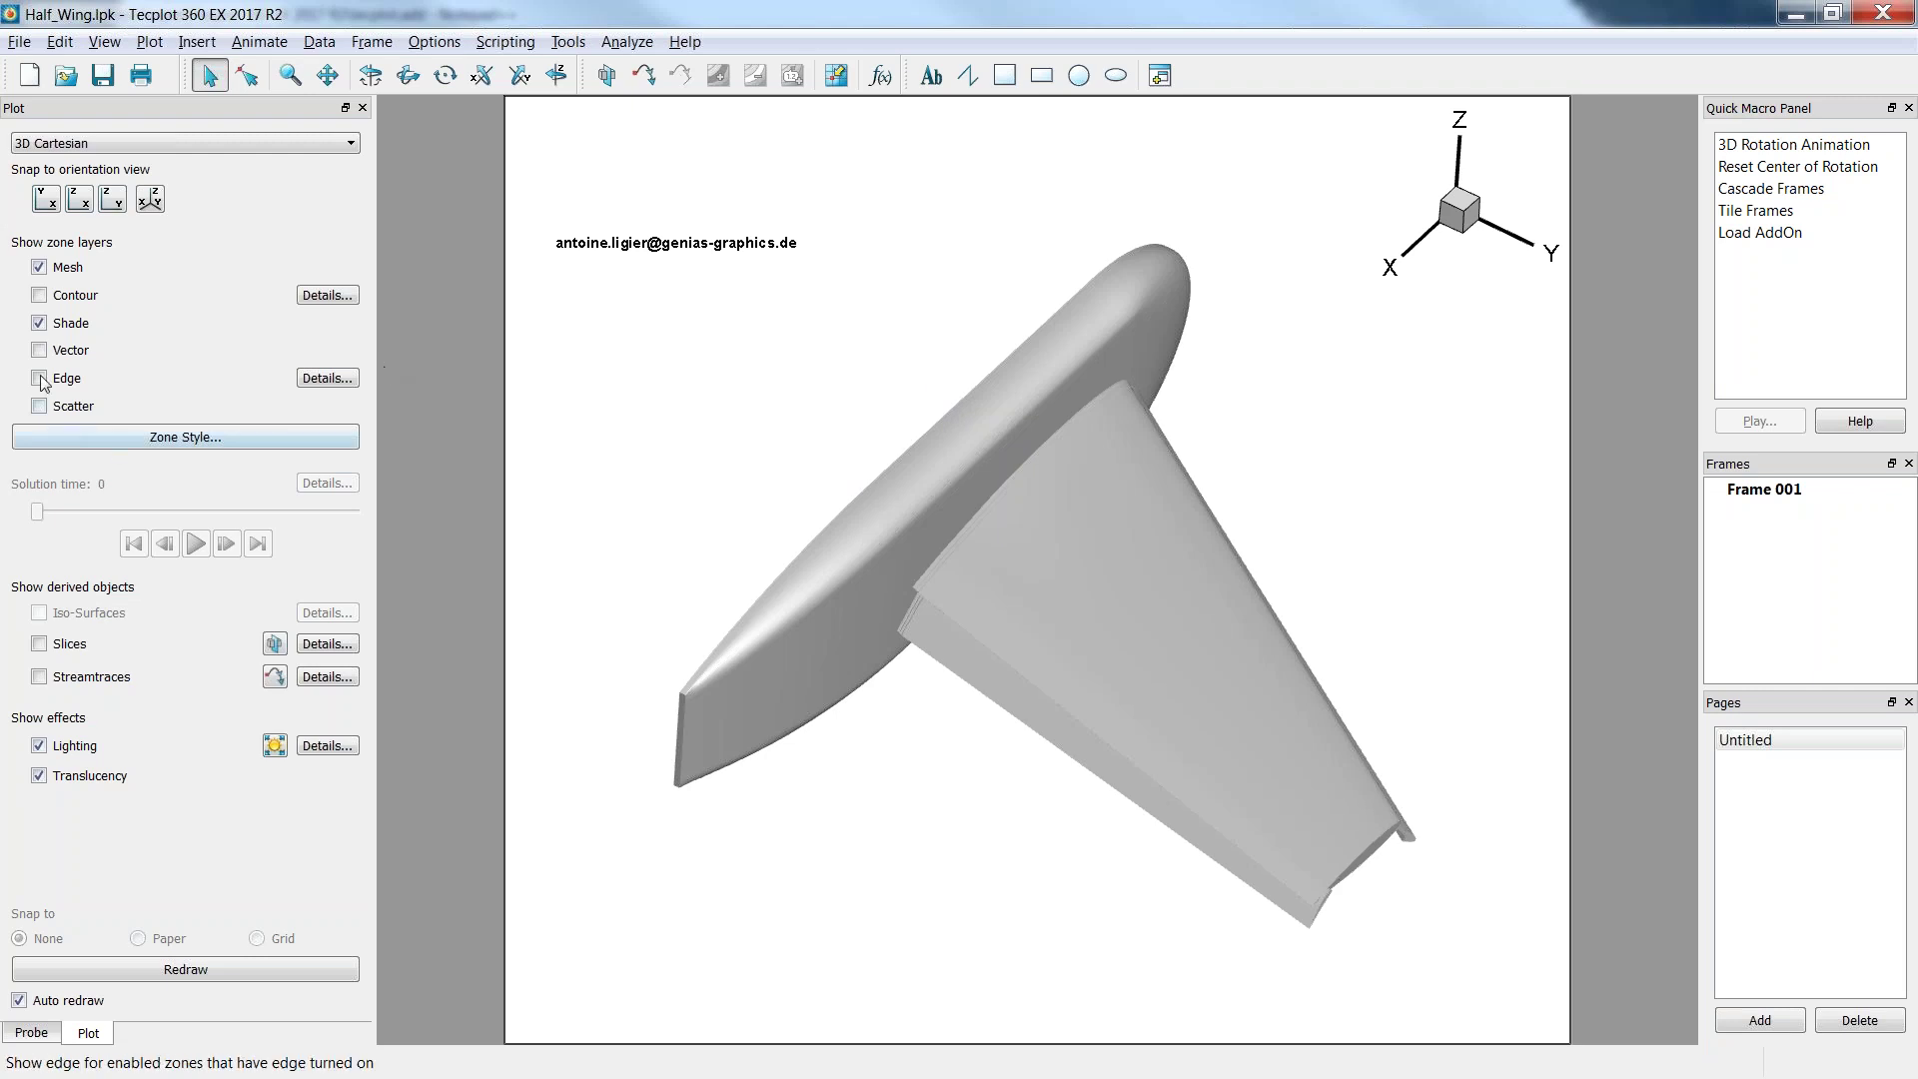
{"action": "middle_click_drag", "start_coordinate": [934, 569], "coordinate": [946, 814]}
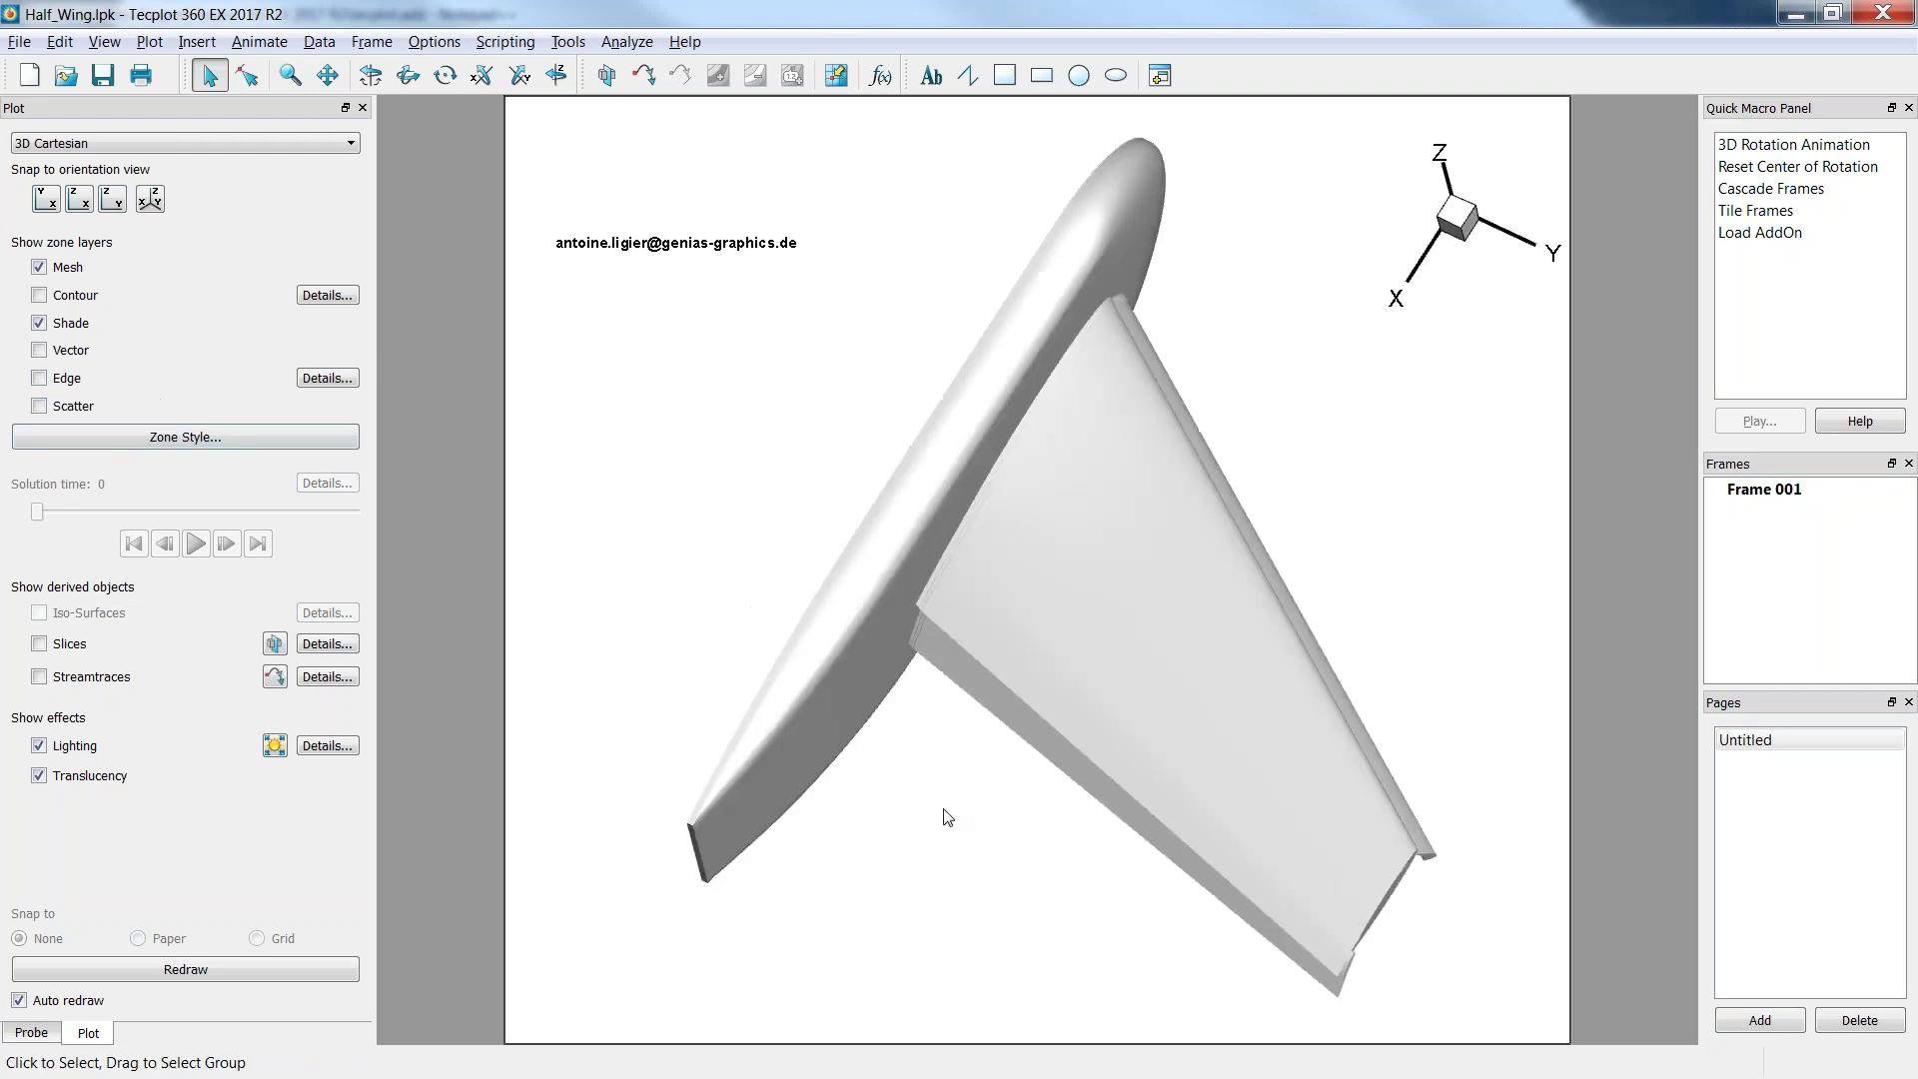
{"action": "left_click", "coordinate": [39, 379]}
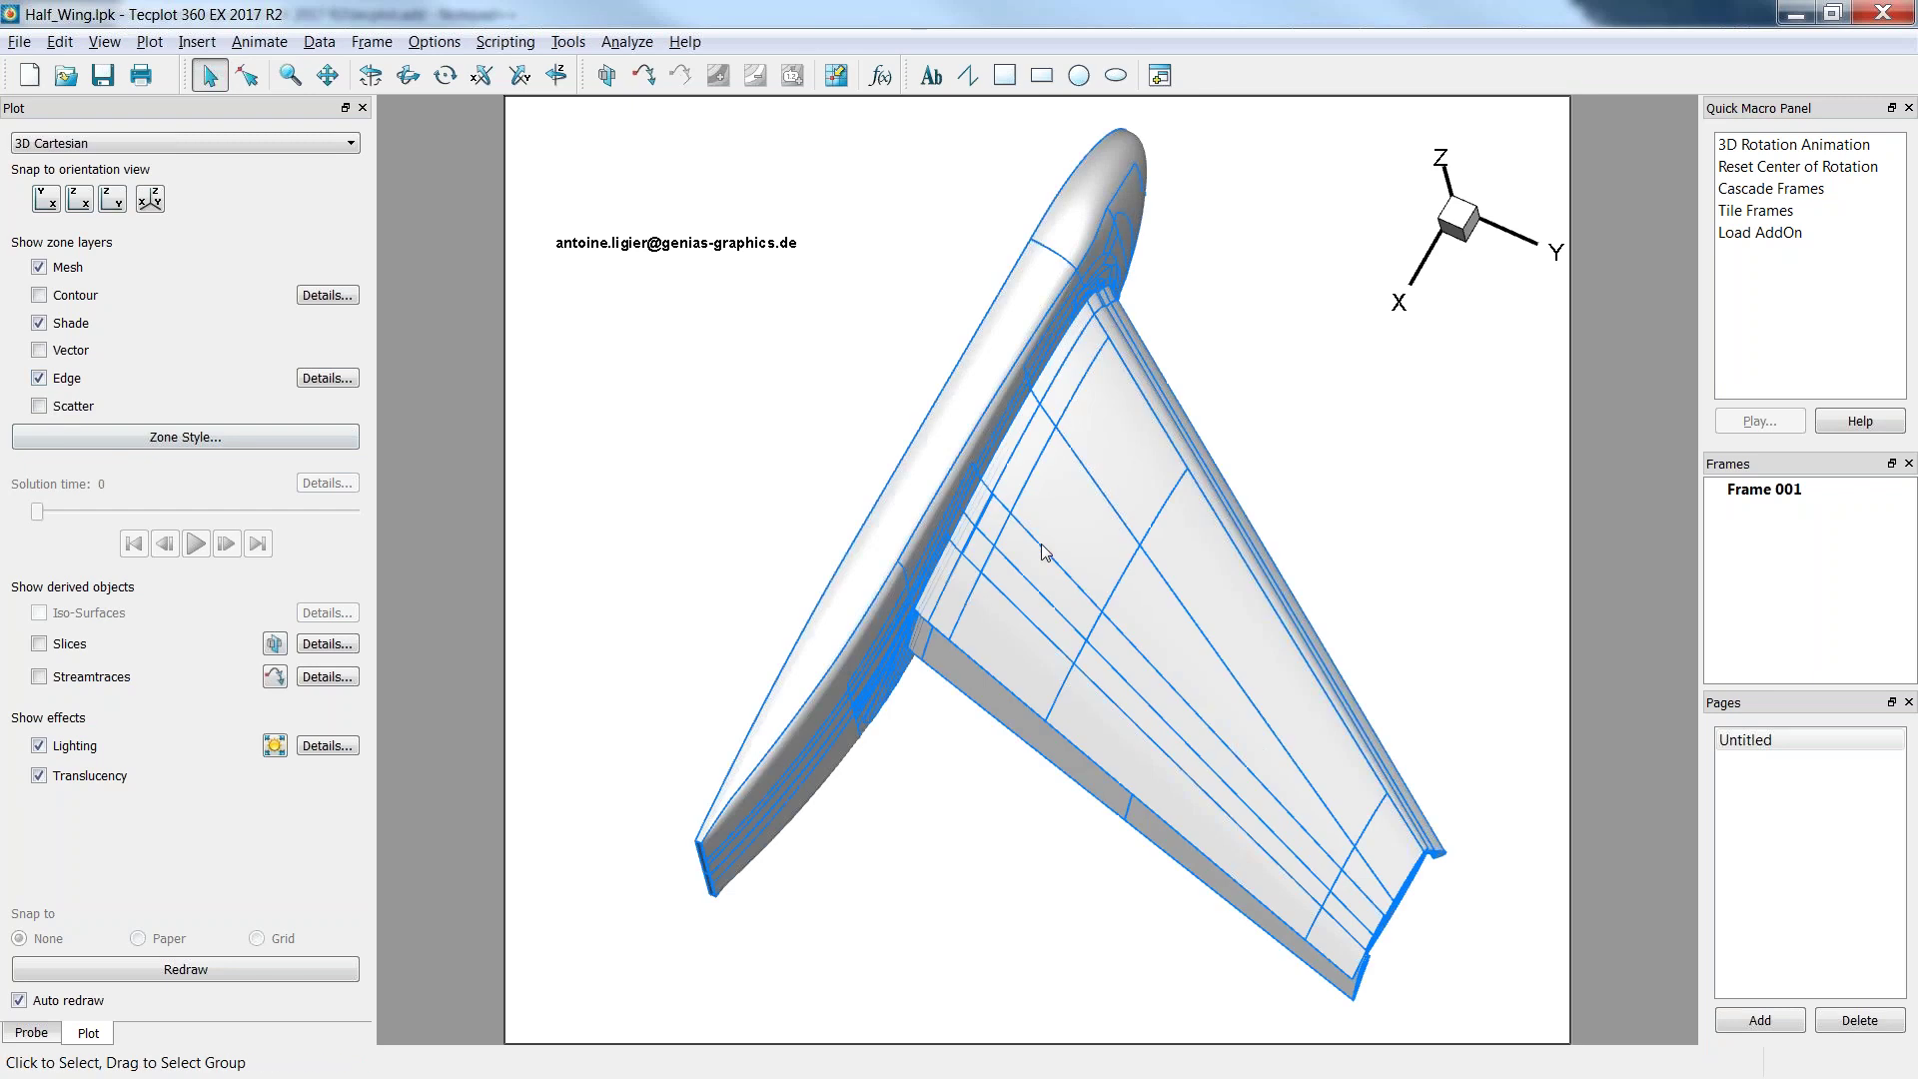
{"action": "middle_click_drag", "start_coordinate": [1045, 552], "coordinate": [913, 603]}
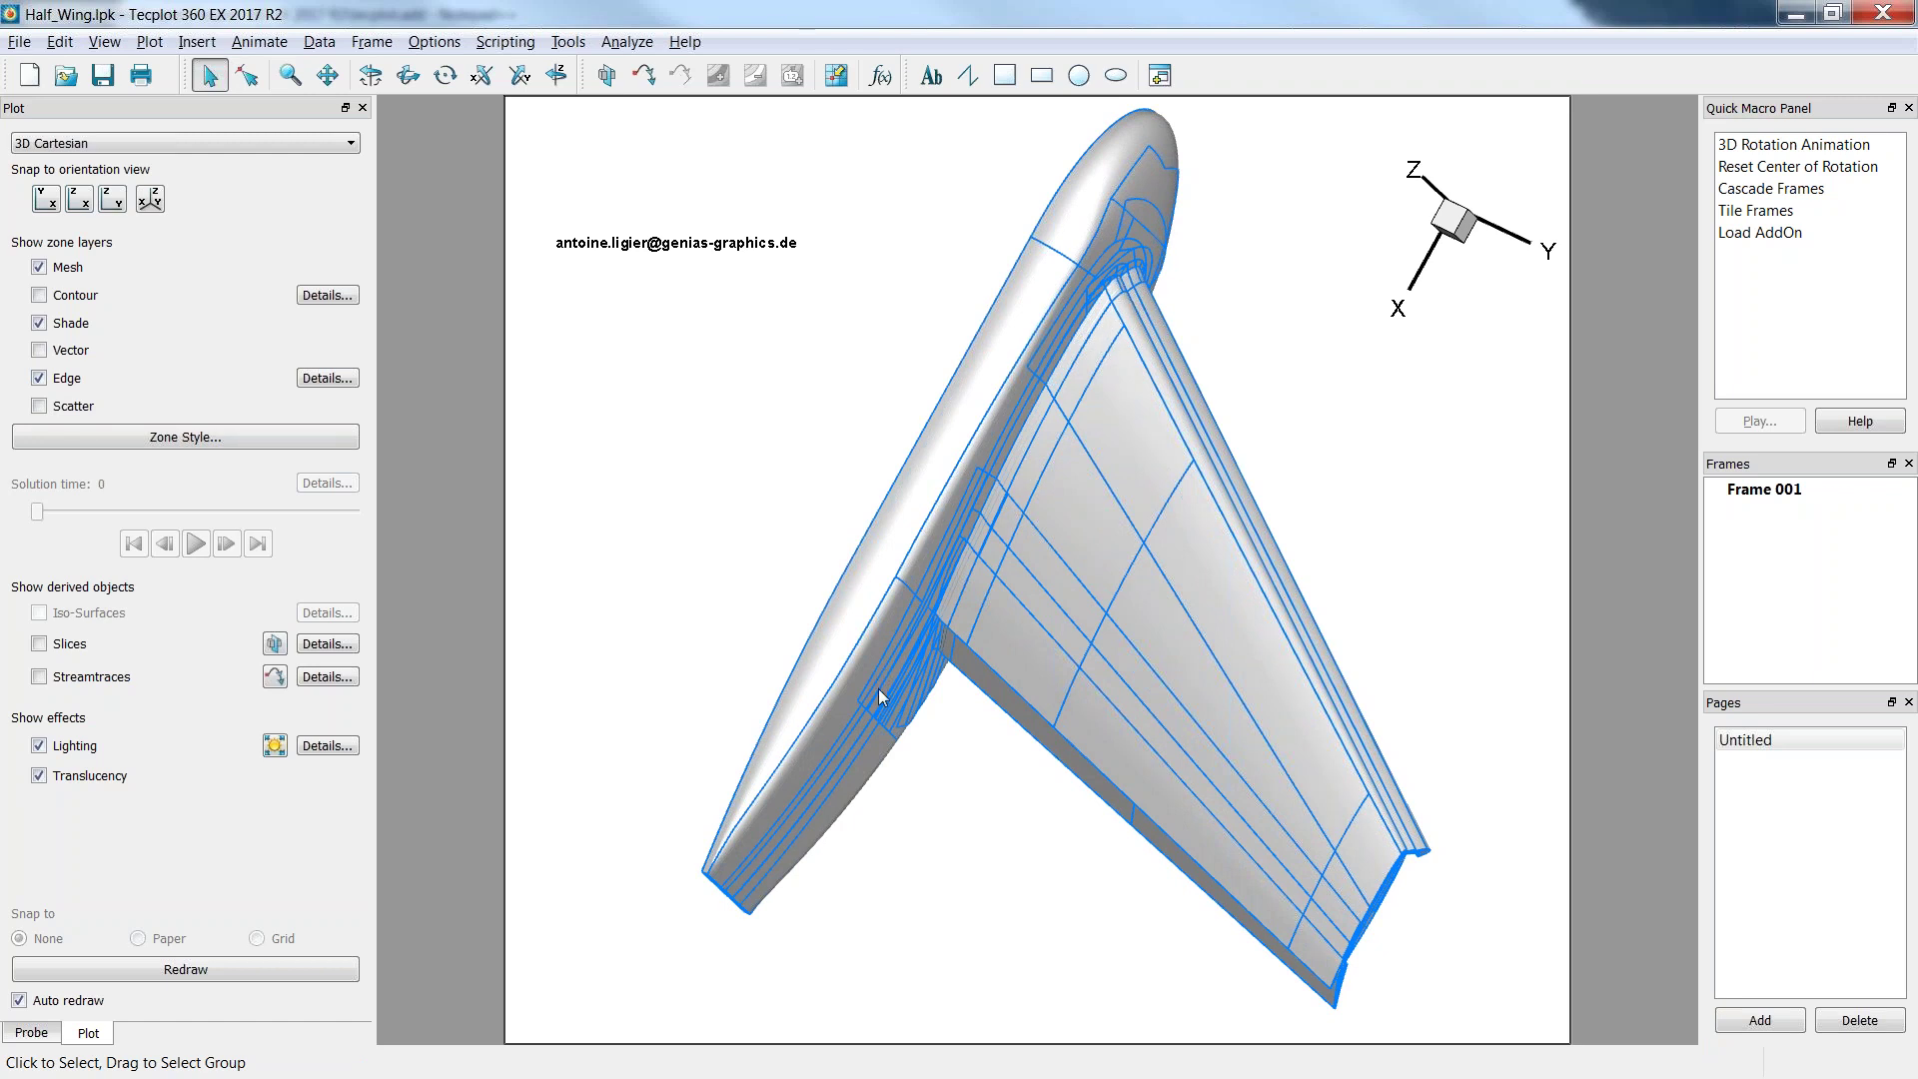
{"action": "left_click", "coordinate": [1085, 356]}
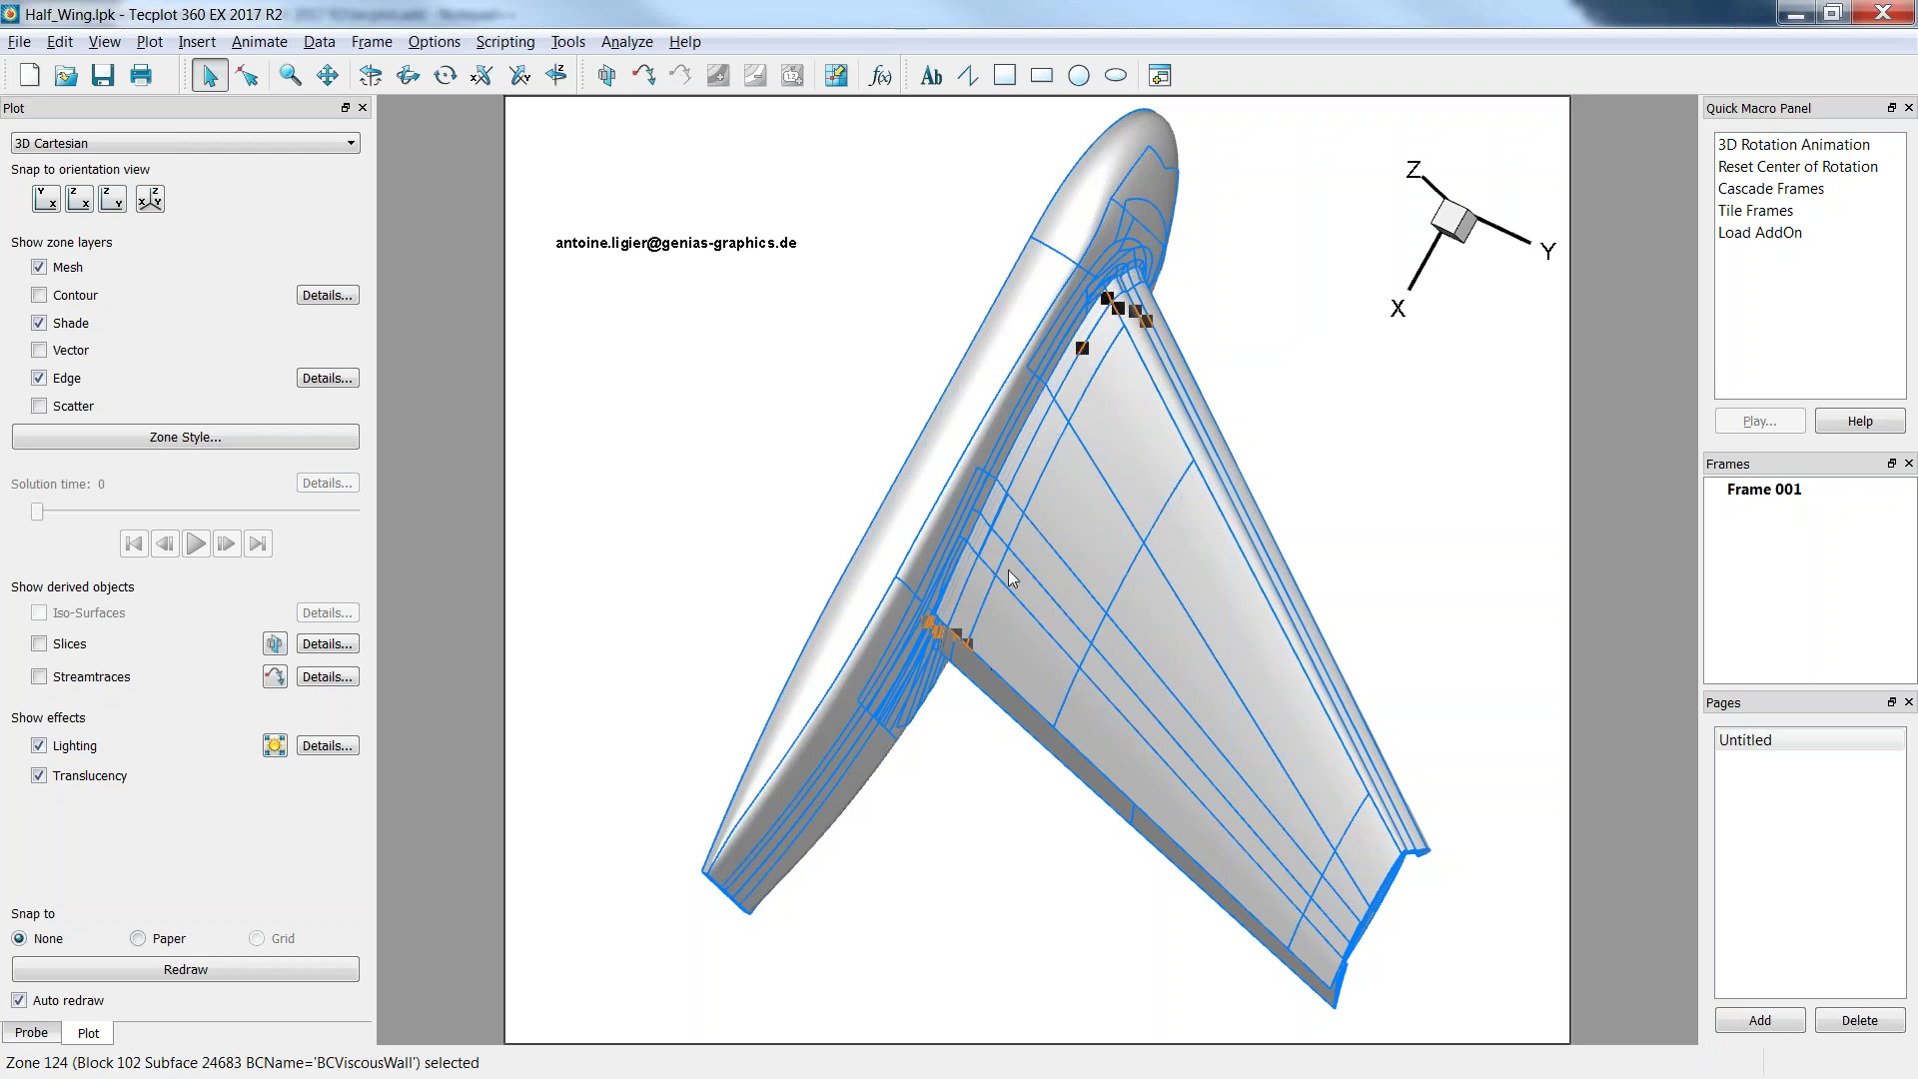
{"action": "right_click_drag", "start_coordinate": [1011, 578], "coordinate": [985, 628], "text": "ctrl"}
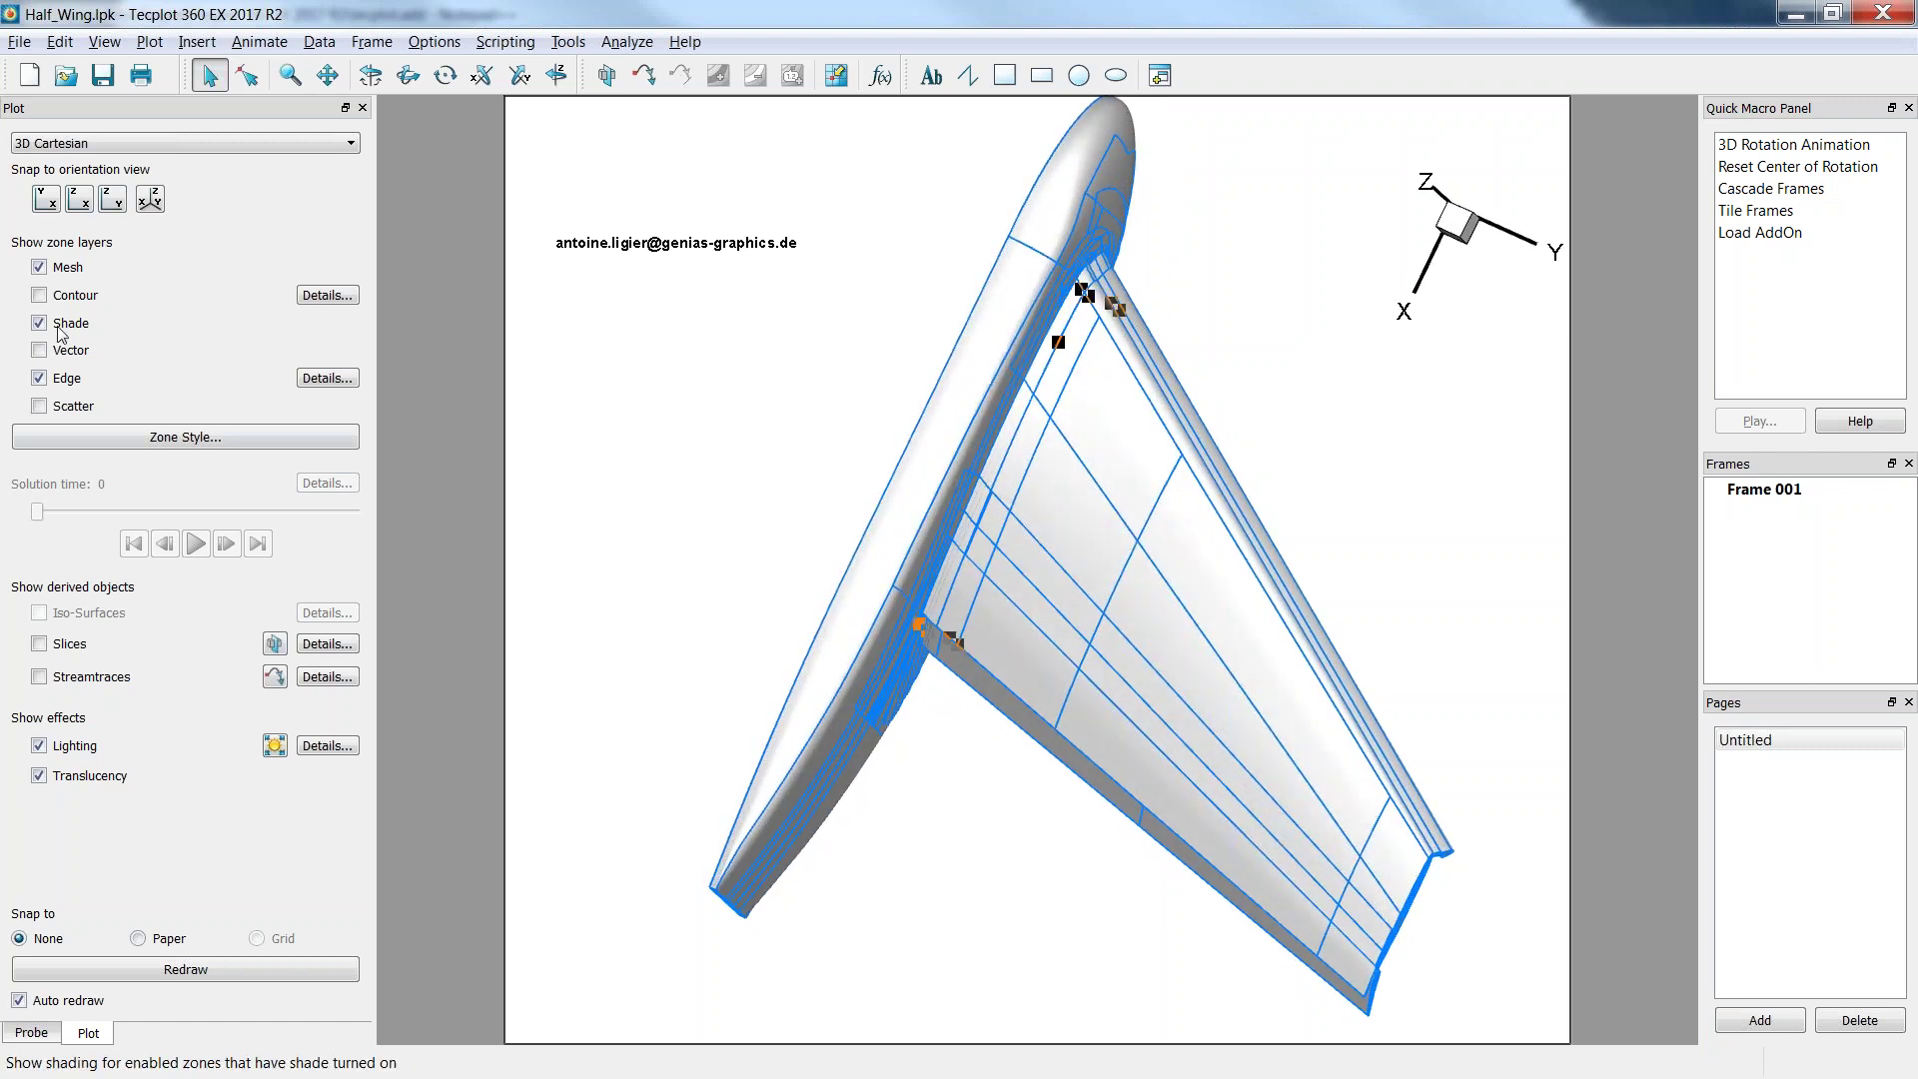
{"action": "left_click", "coordinate": [39, 378]}
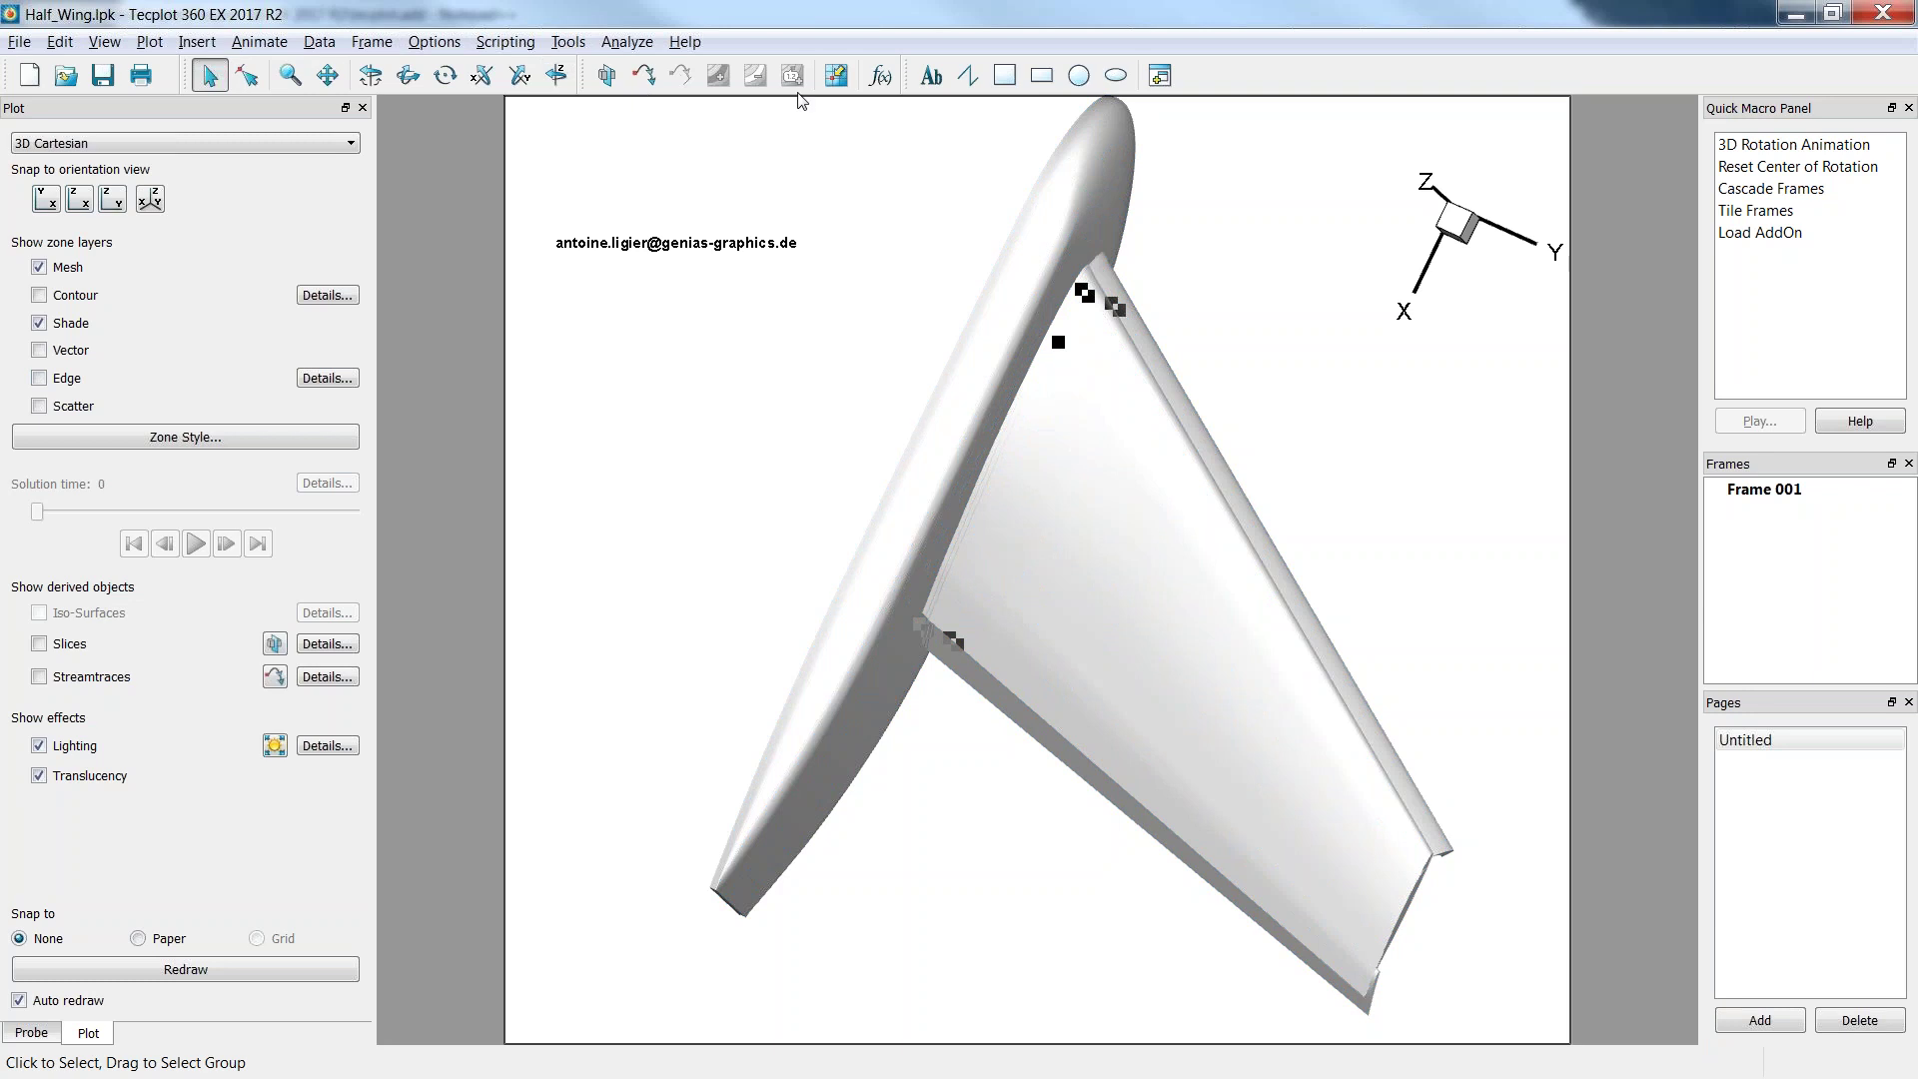
Create a new variable blank with the equation {blank}=0.
{"action": "left_click", "coordinate": [878, 80]}
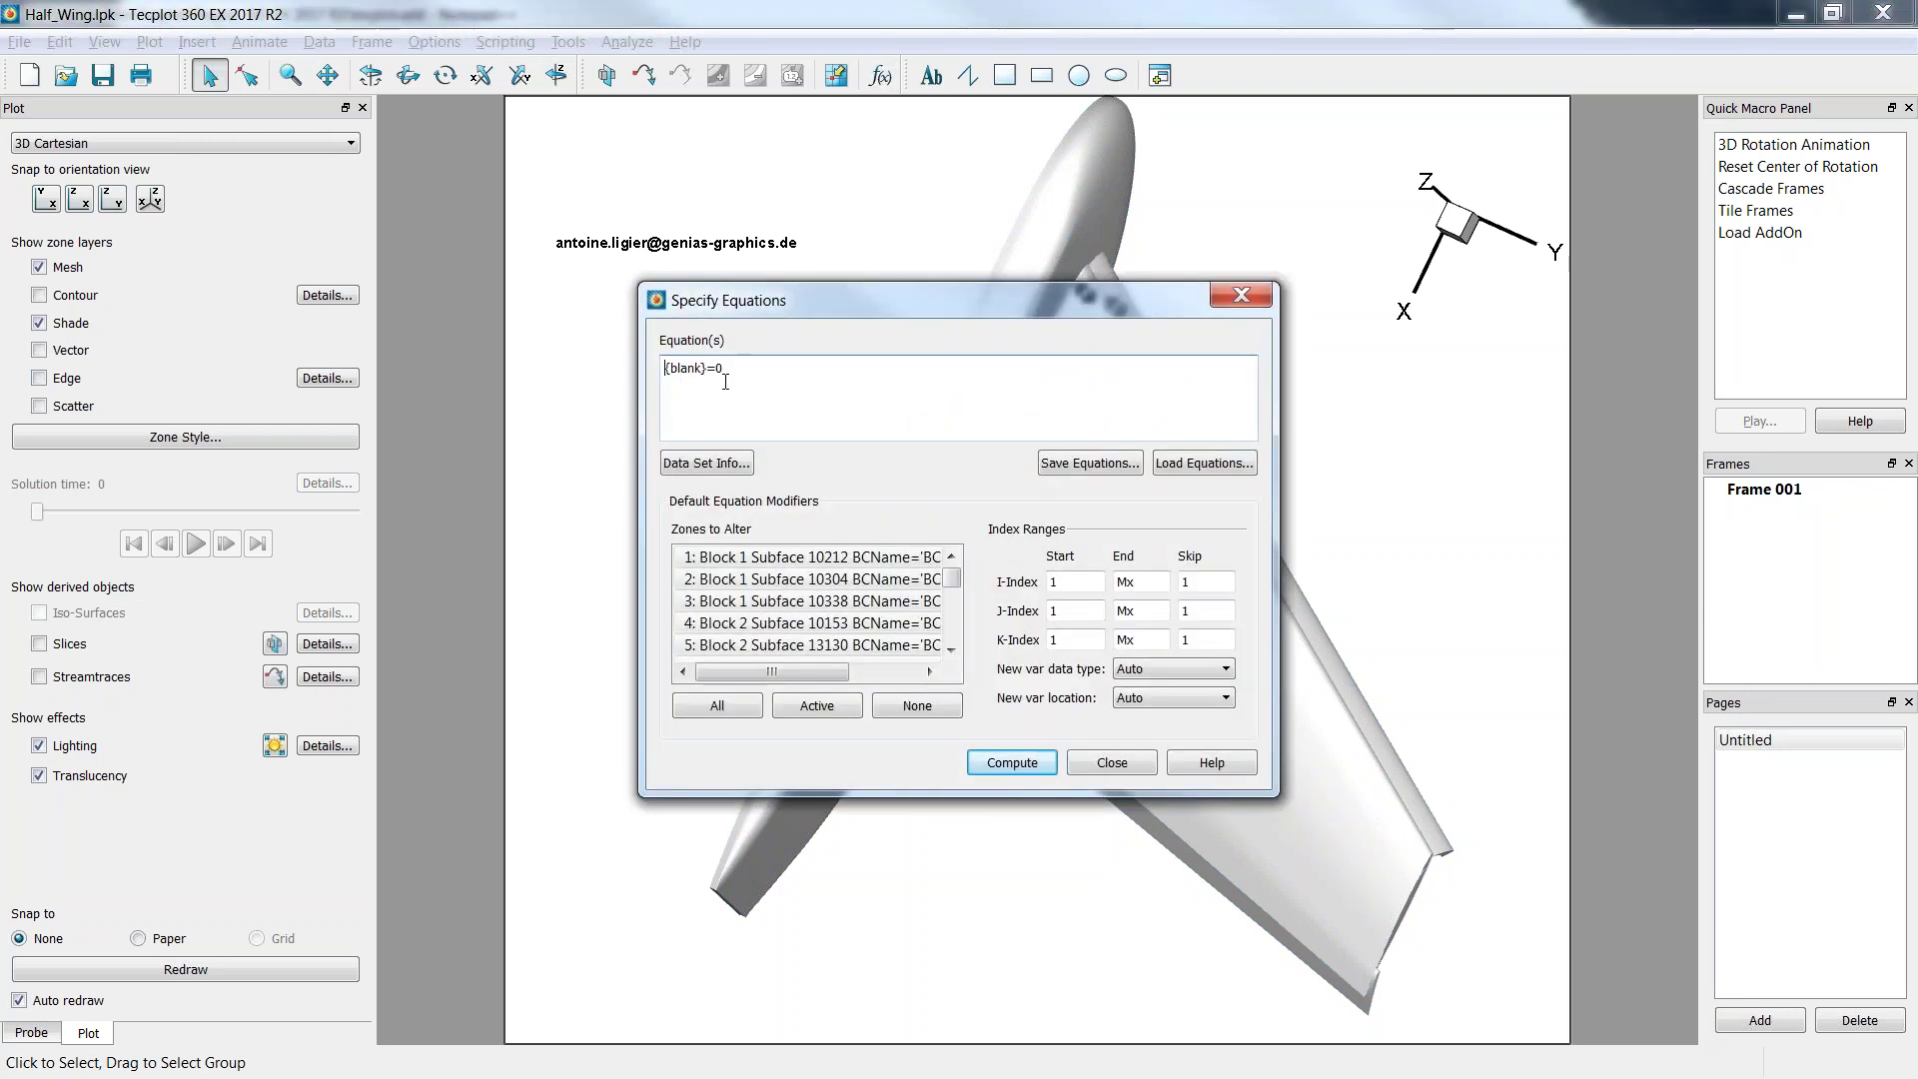
{"action": "left_click", "coordinate": [1005, 764]}
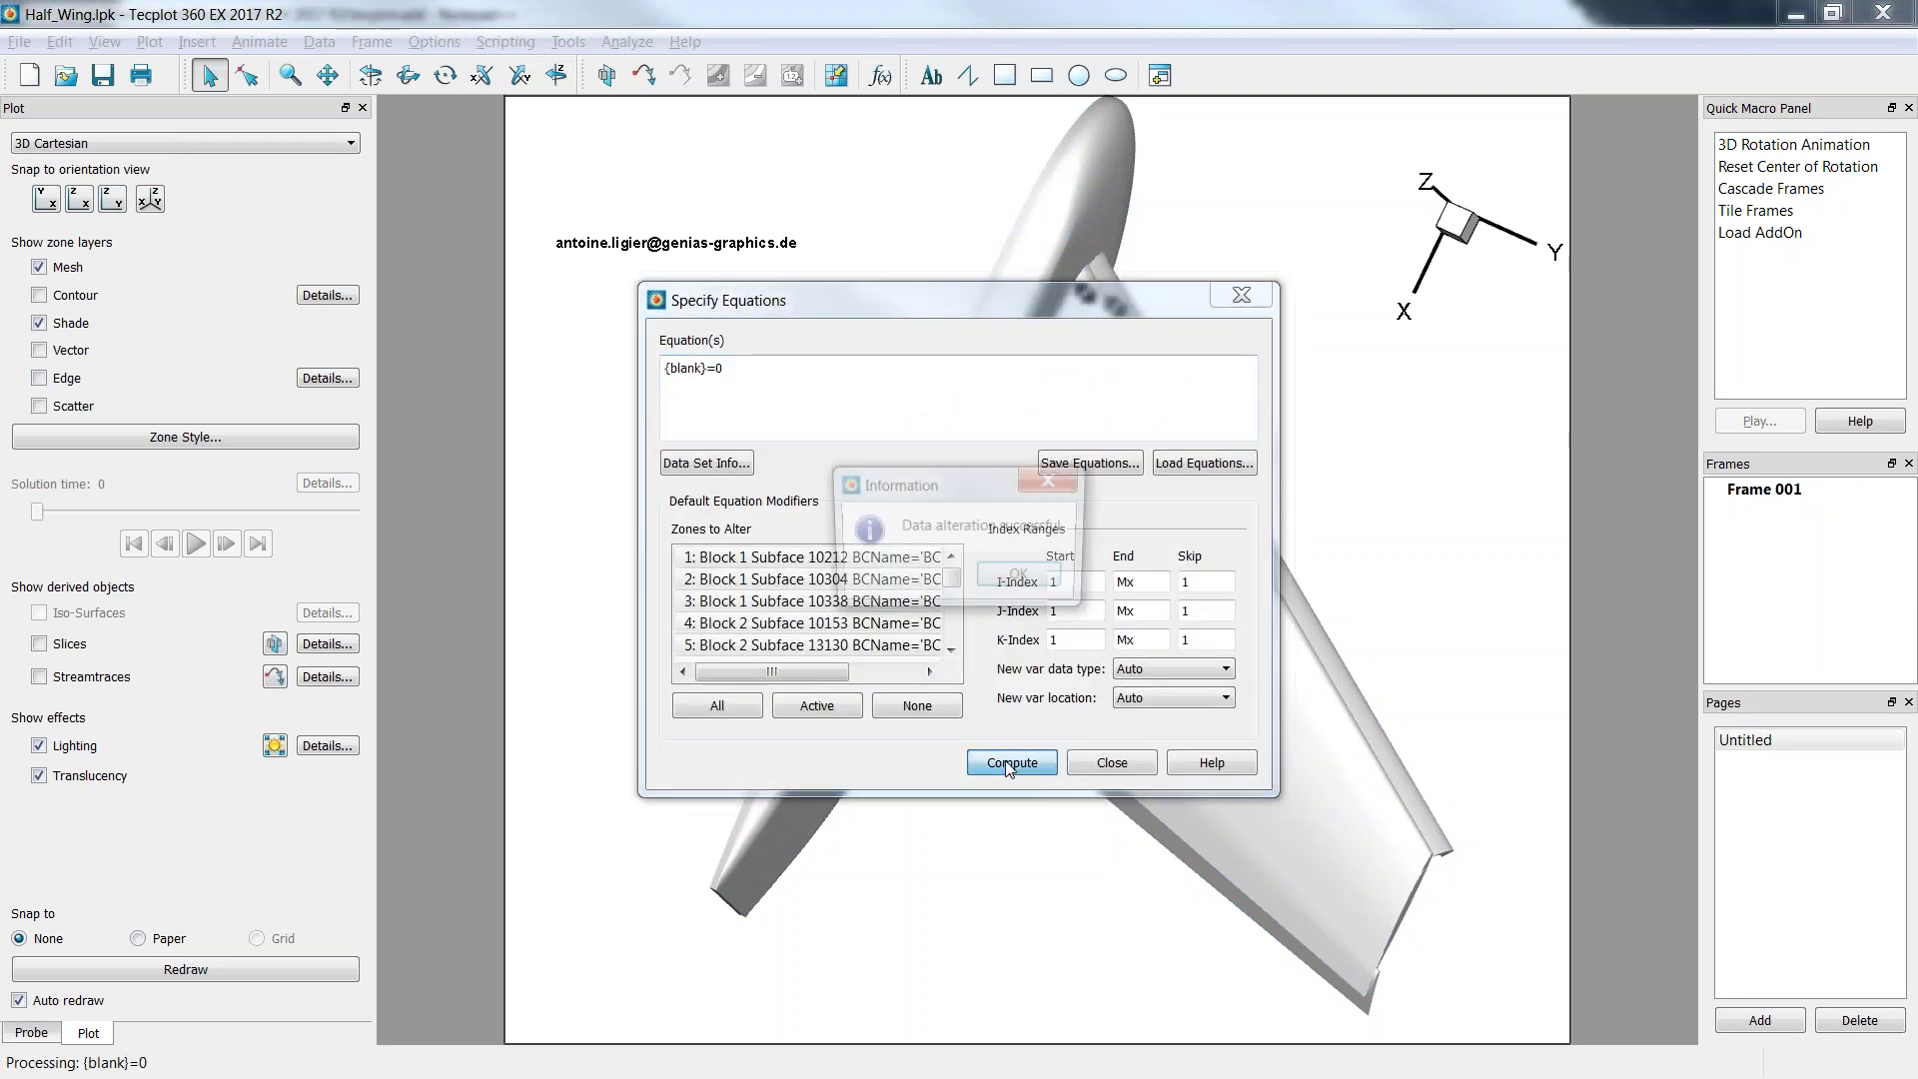
{"action": "key", "text": "Return"}
{"action": "left_click", "coordinate": [1112, 763]}
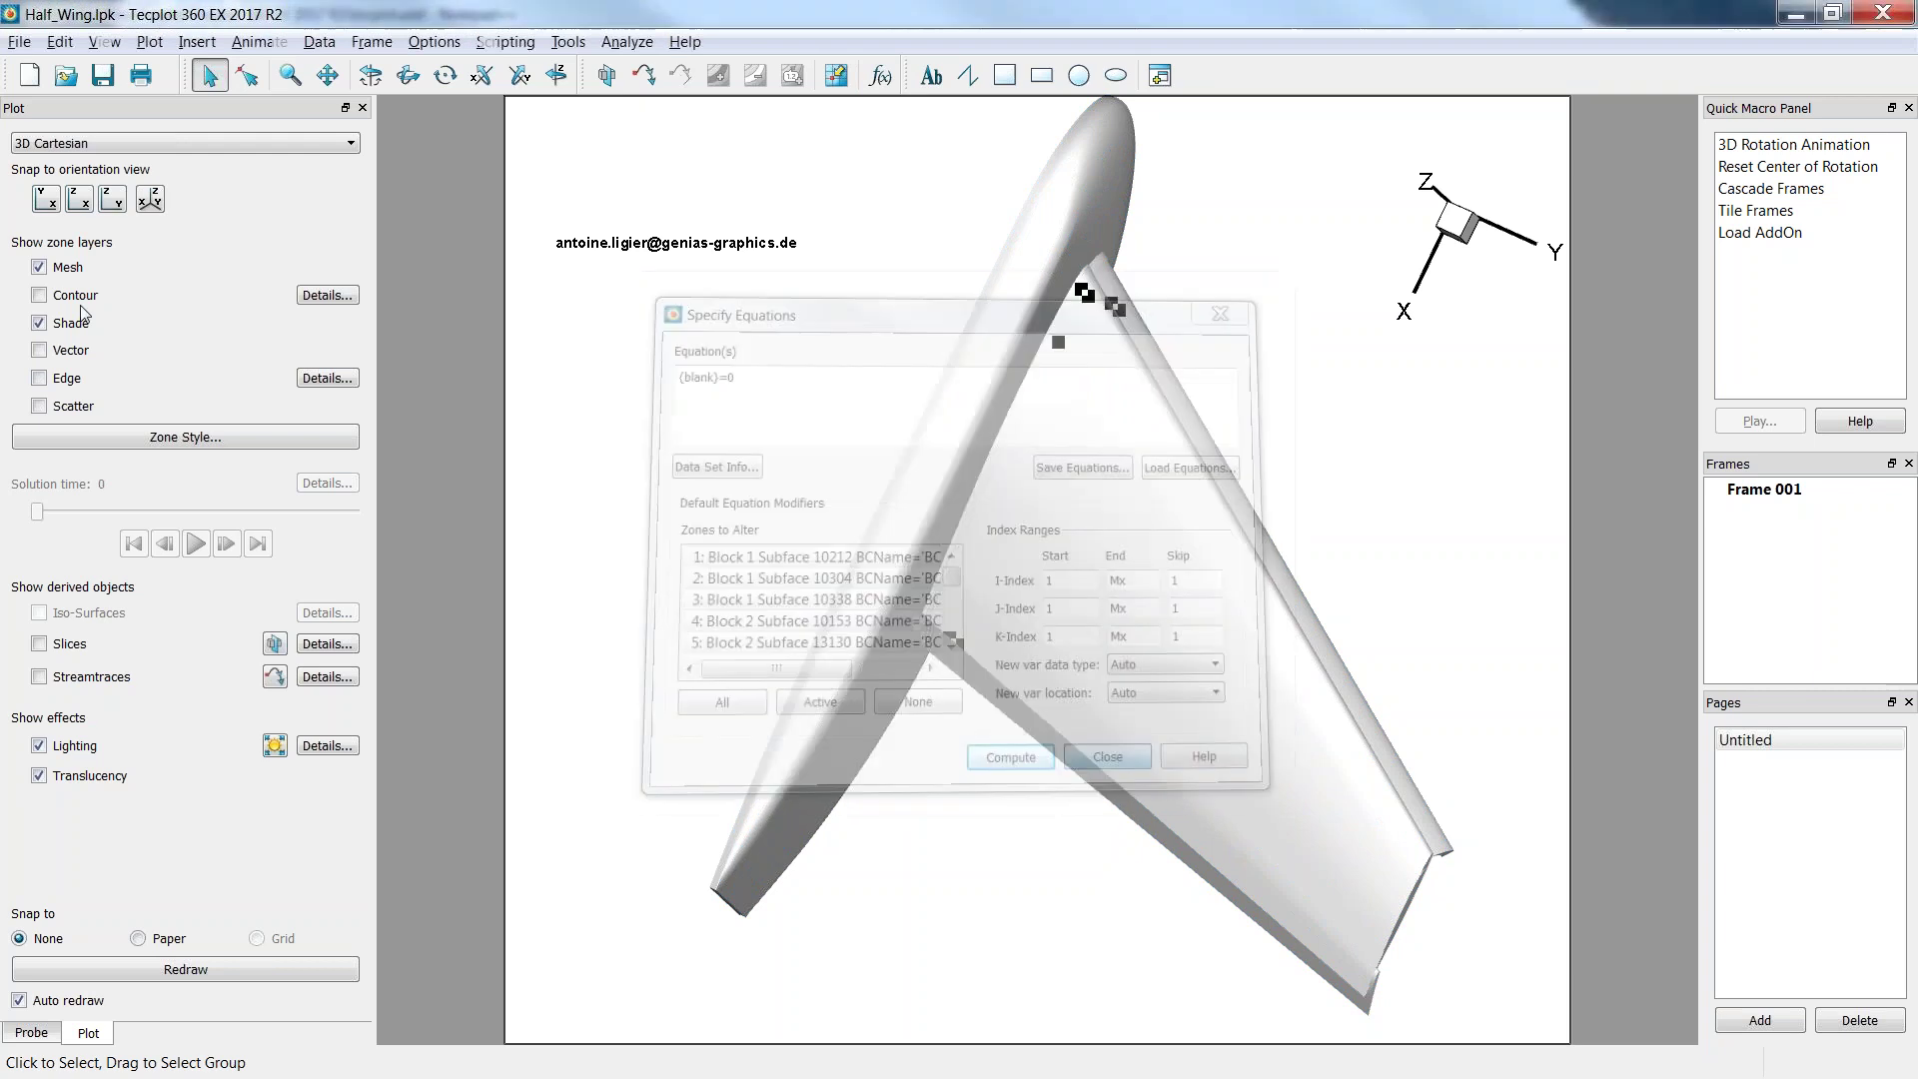
Contour the wing by blank, leave edge outlines off, and deselect the wing zone.
{"action": "left_click", "coordinate": [39, 294]}
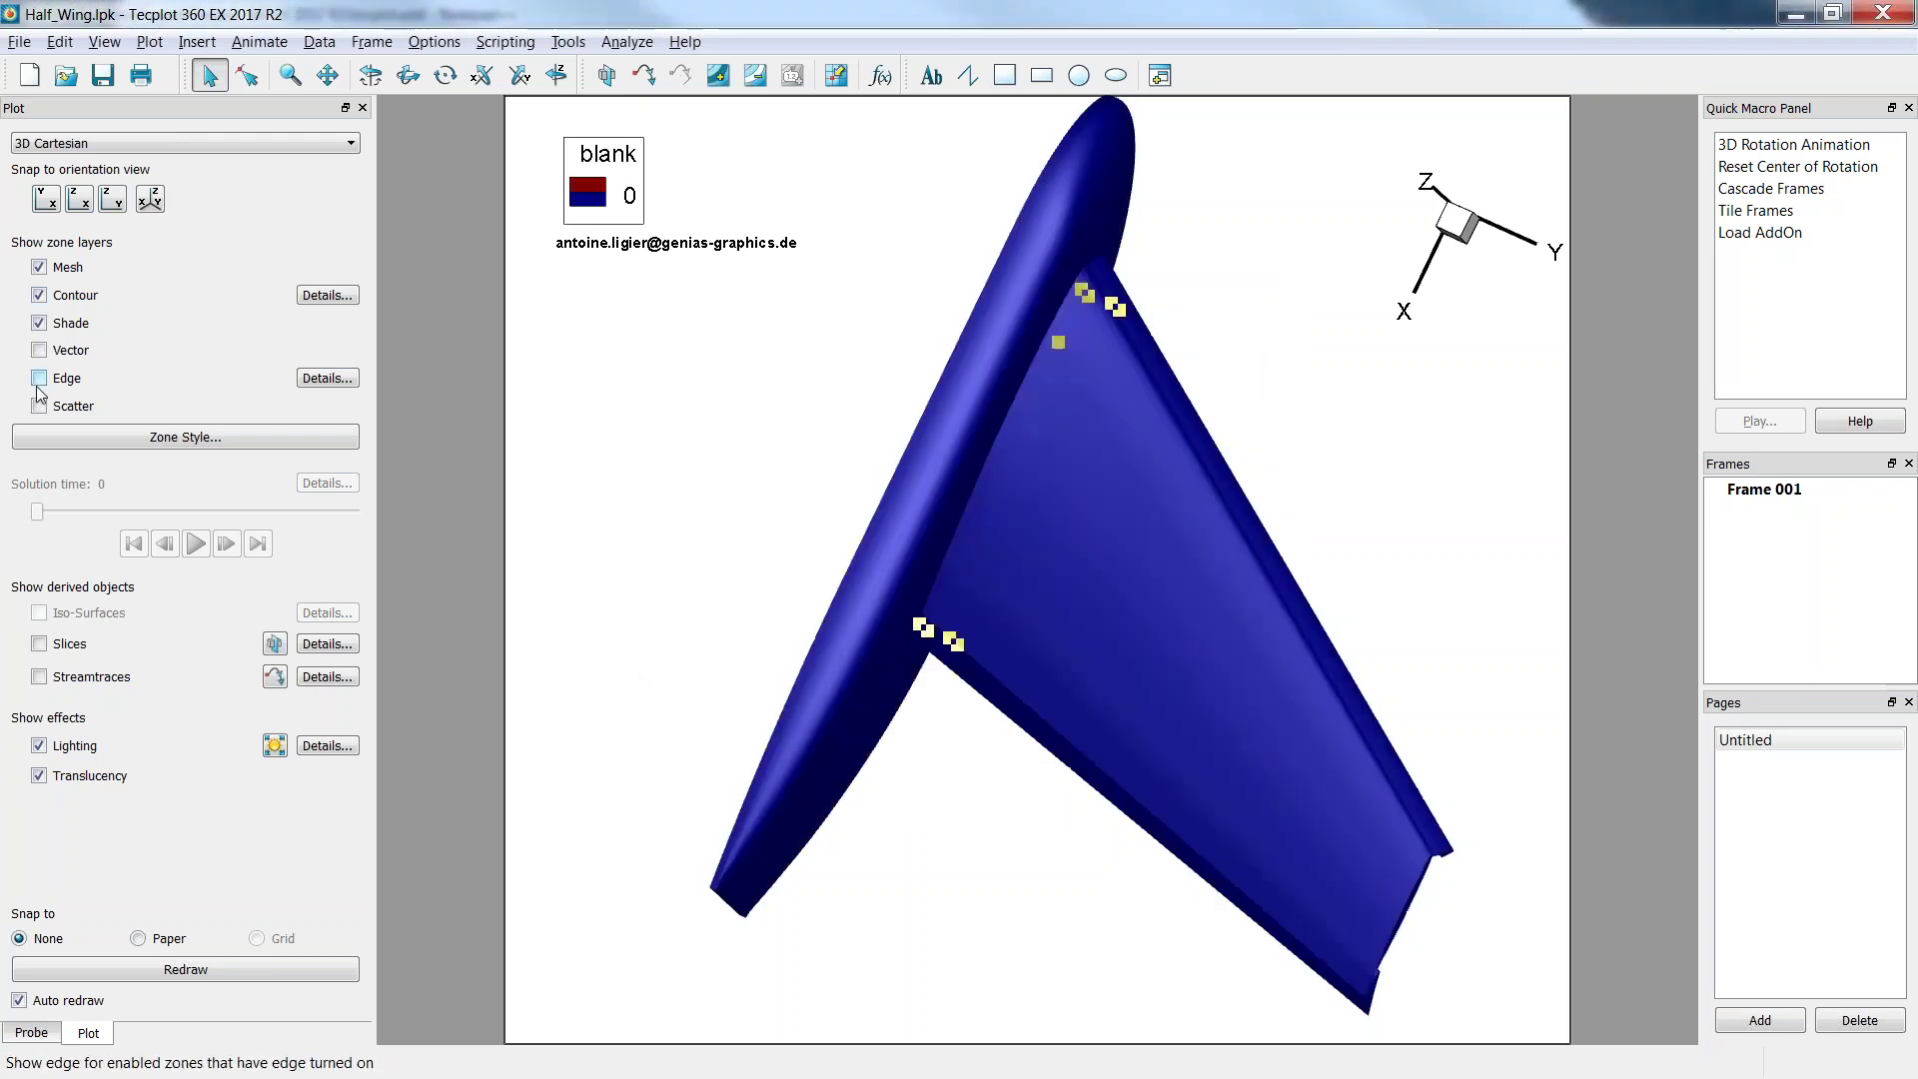
{"action": "left_click", "coordinate": [39, 378]}
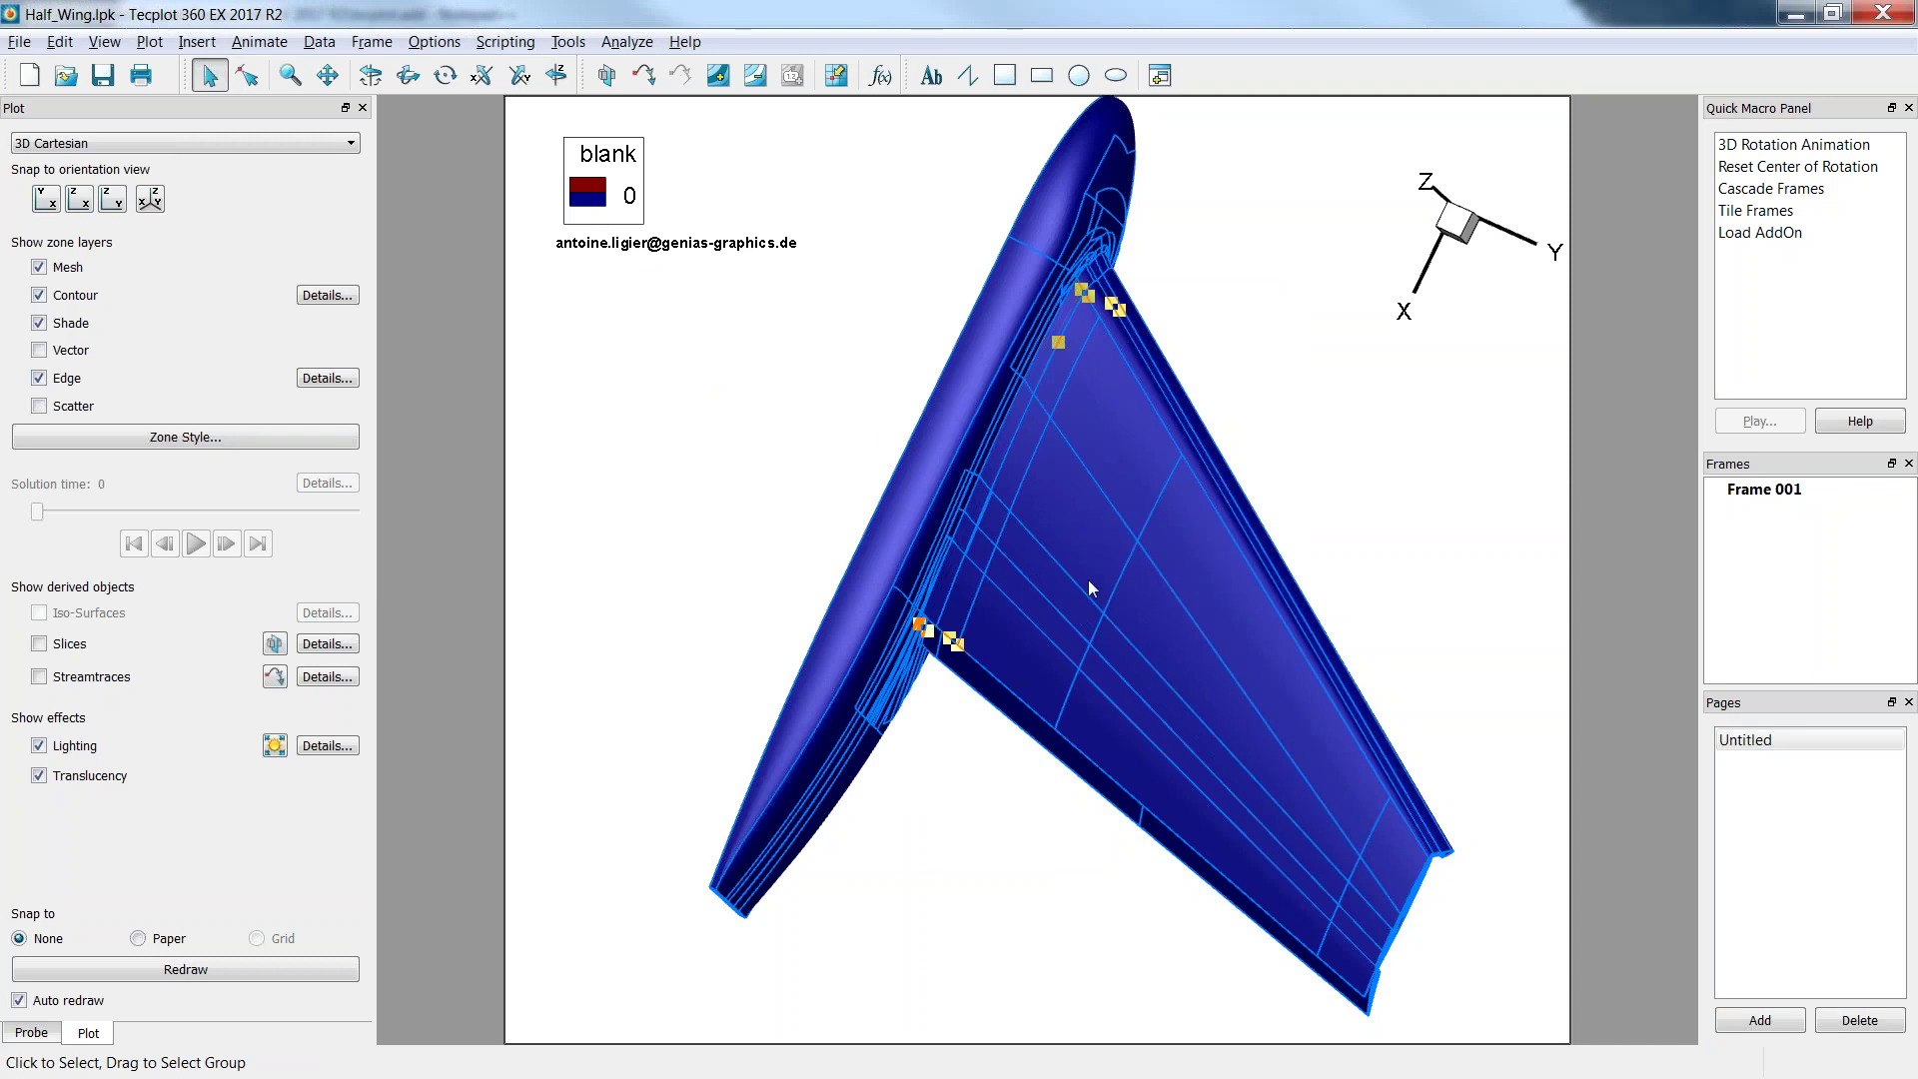
{"action": "left_click", "coordinate": [39, 378]}
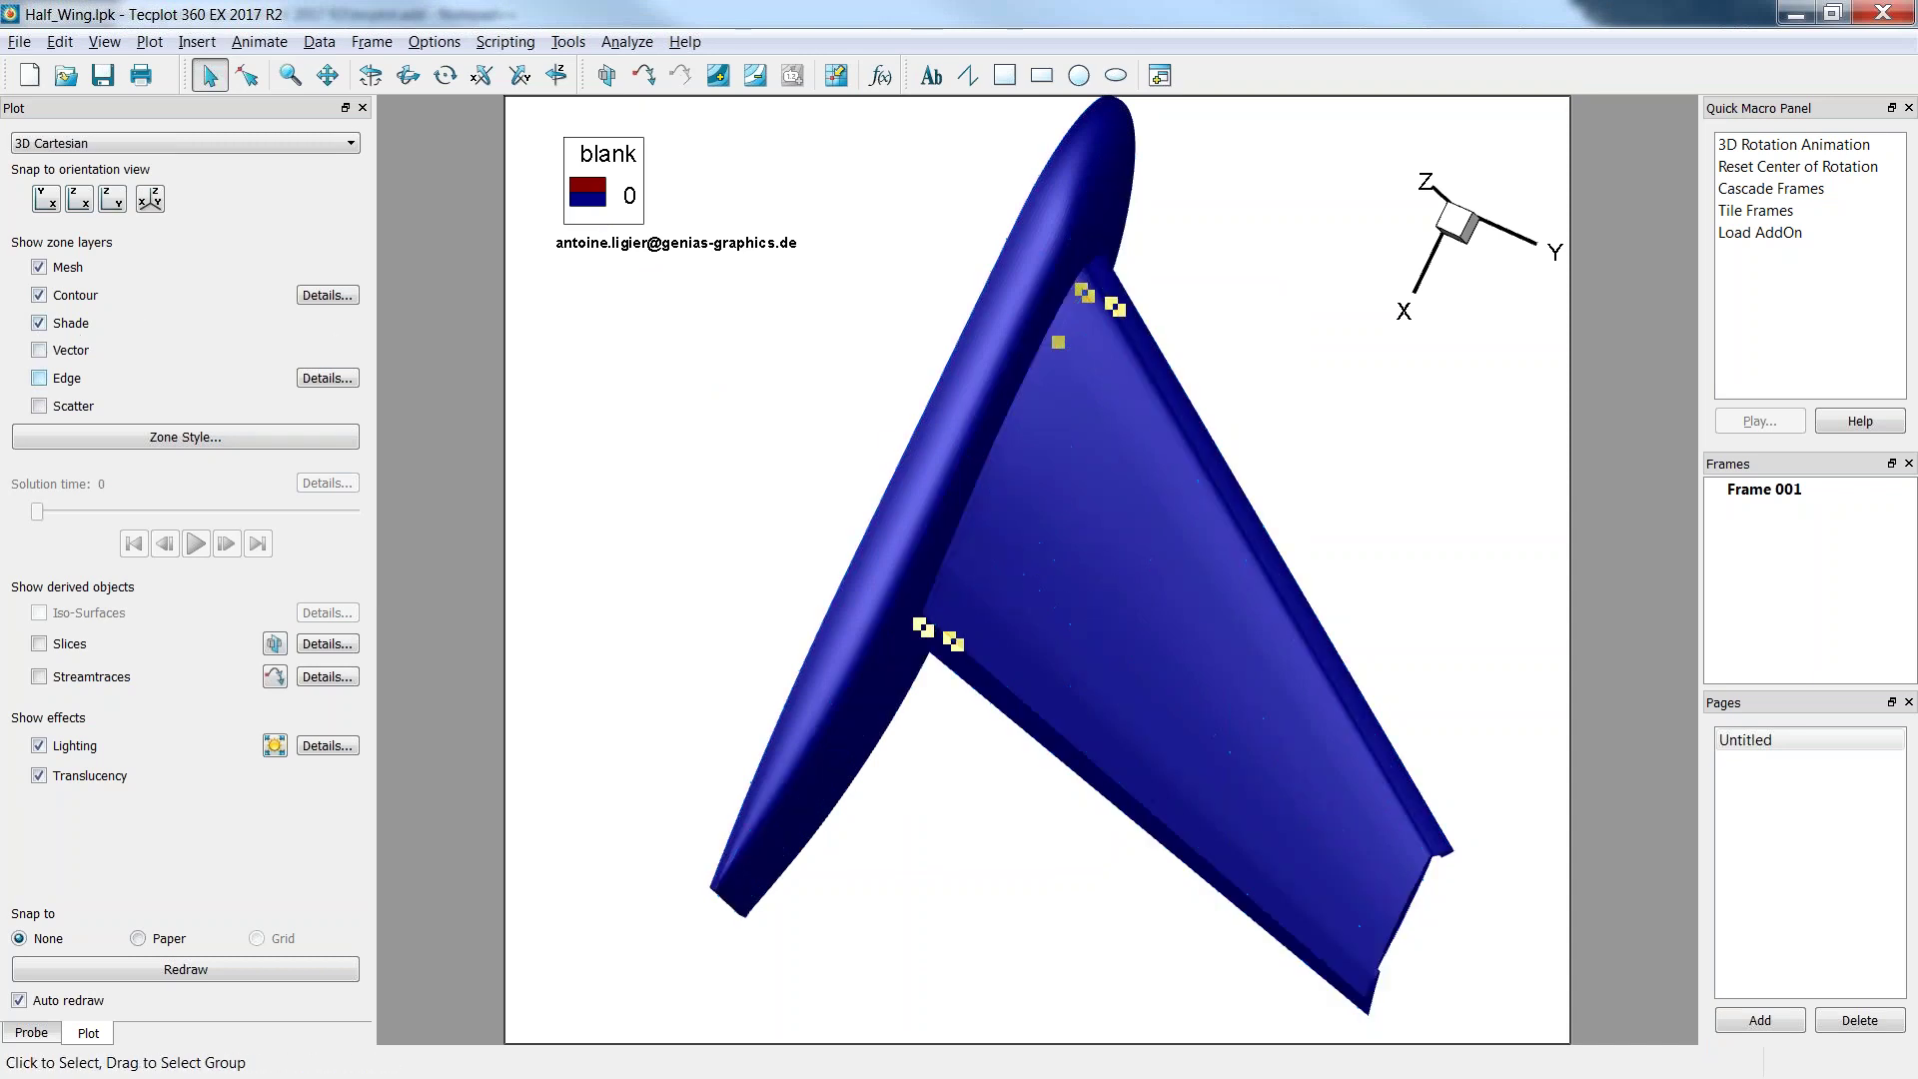
{"action": "left_click", "coordinate": [847, 370]}
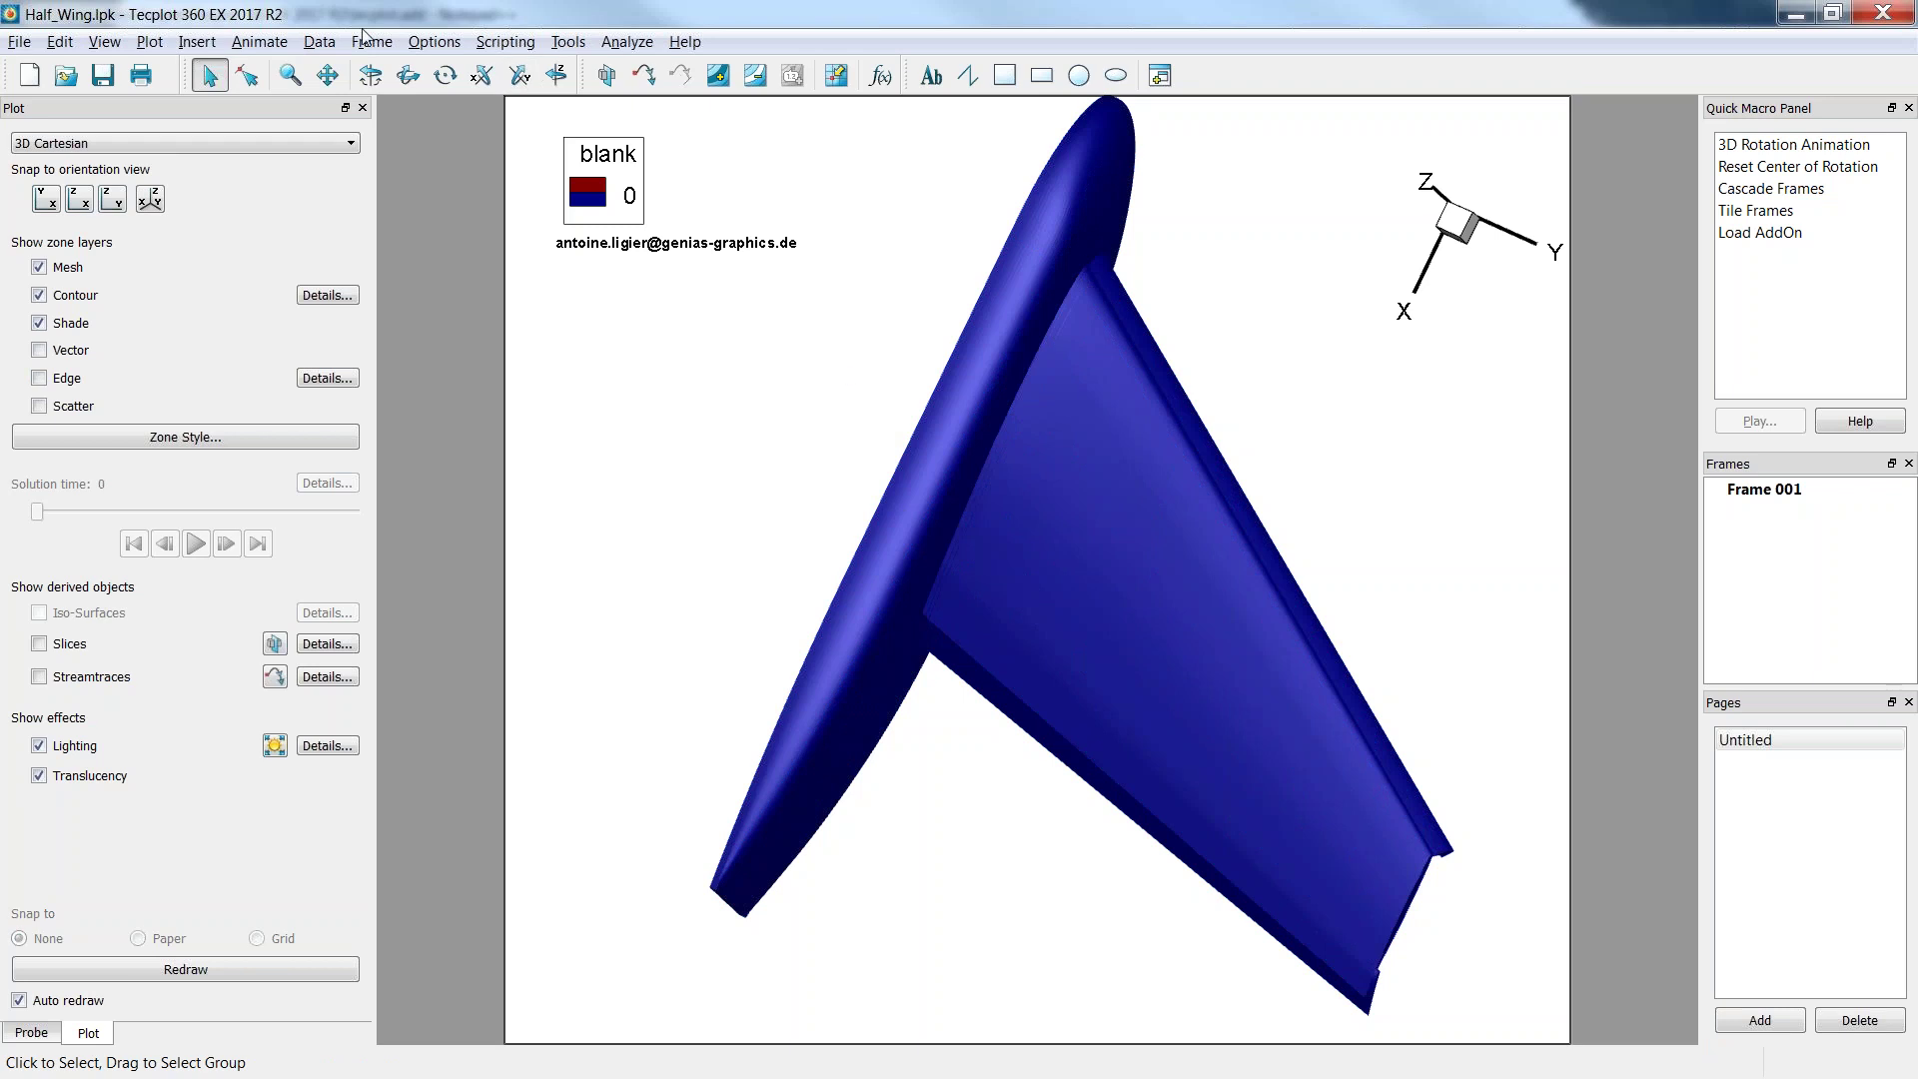
{"action": "left_click", "coordinate": [326, 46]}
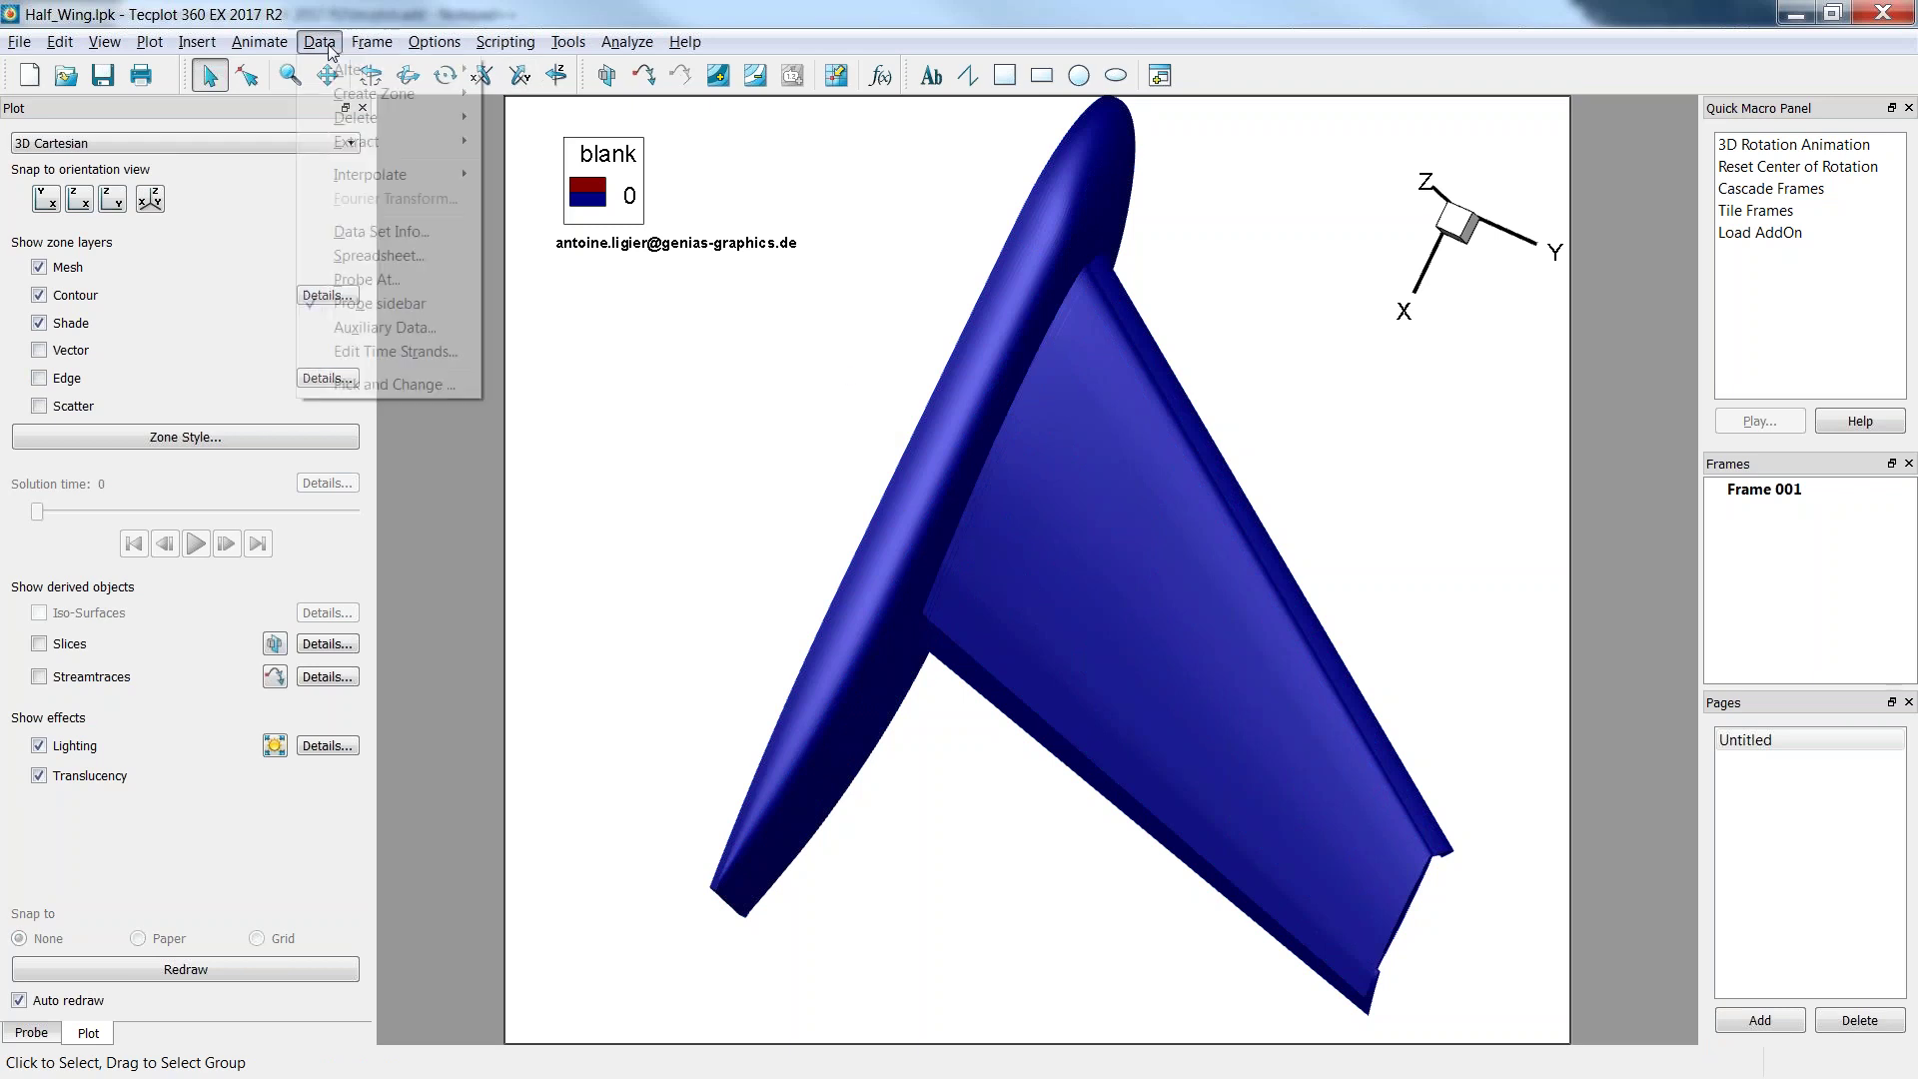
Open Pick and Change, move its dialog aside, and view the wing in the XY plane.
{"action": "left_click", "coordinate": [417, 385]}
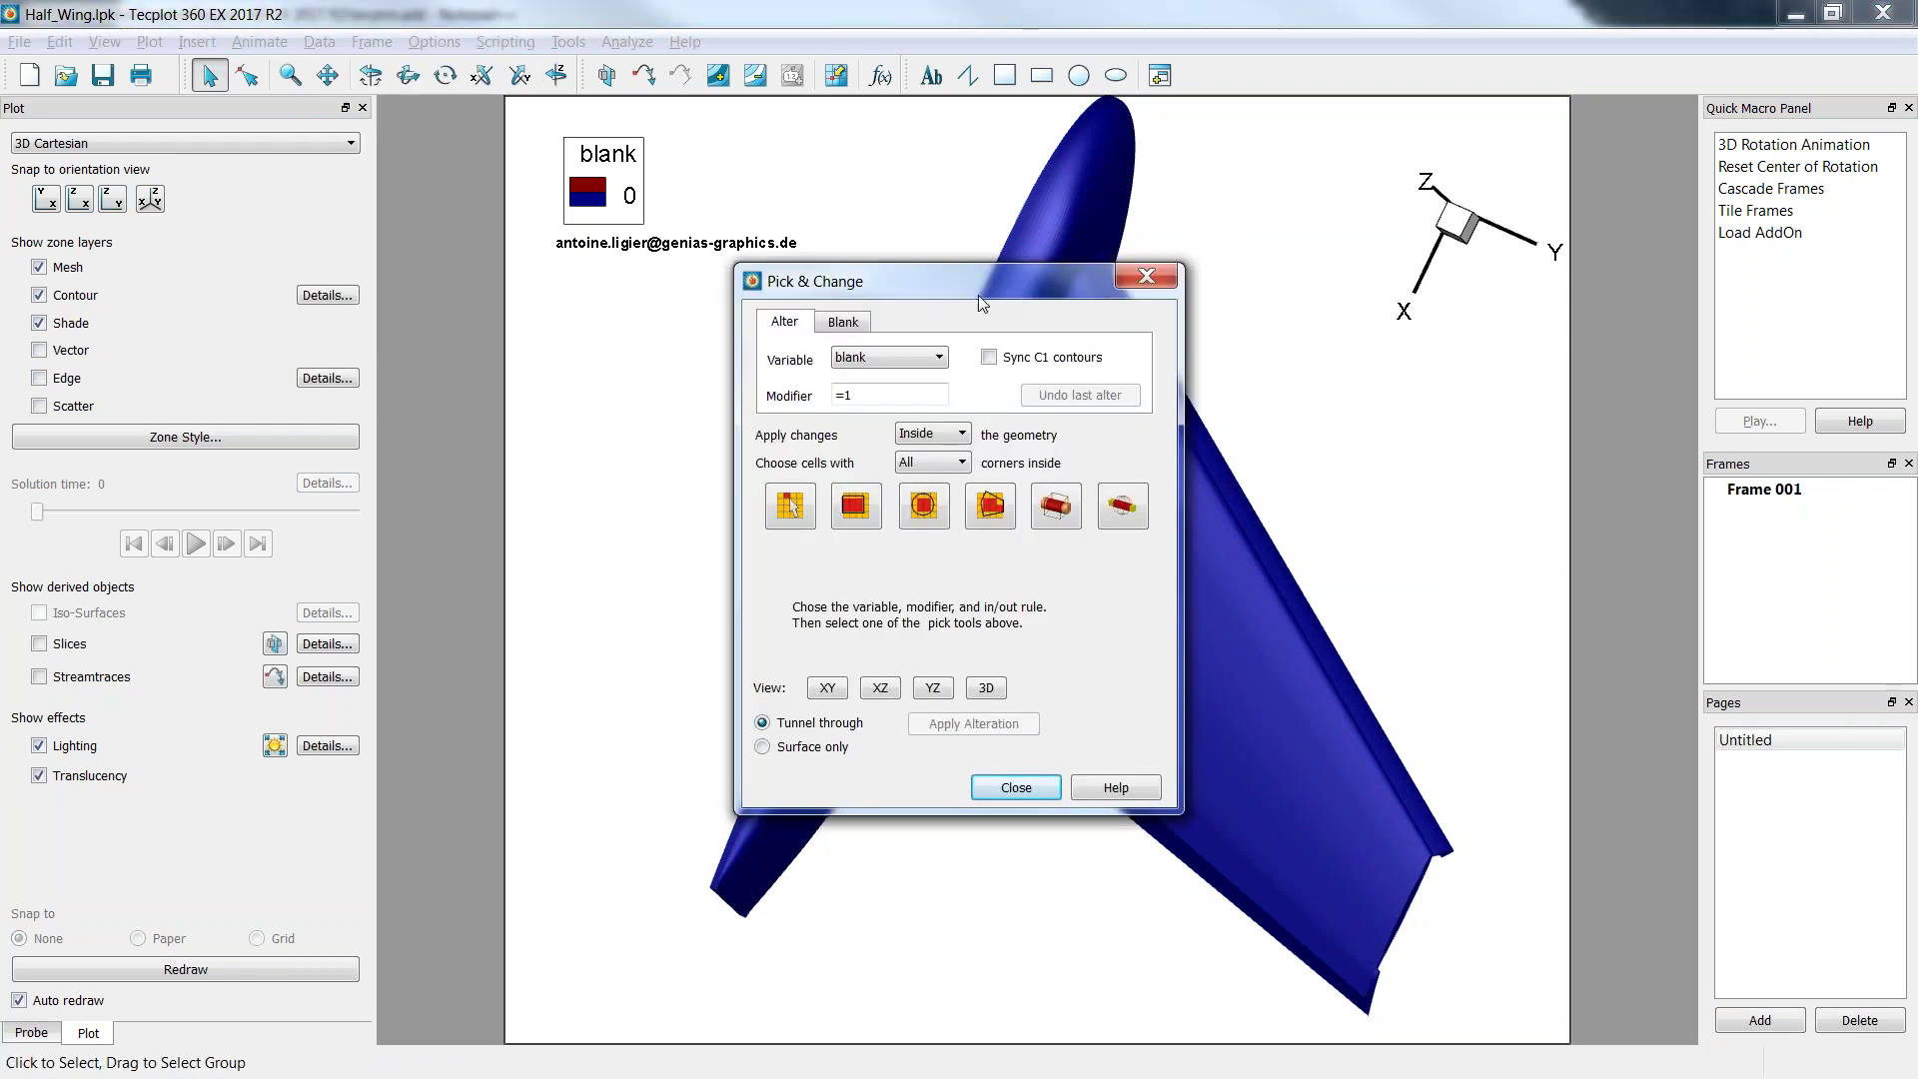
{"action": "left_click_drag", "start_coordinate": [914, 270], "coordinate": [1376, 270]}
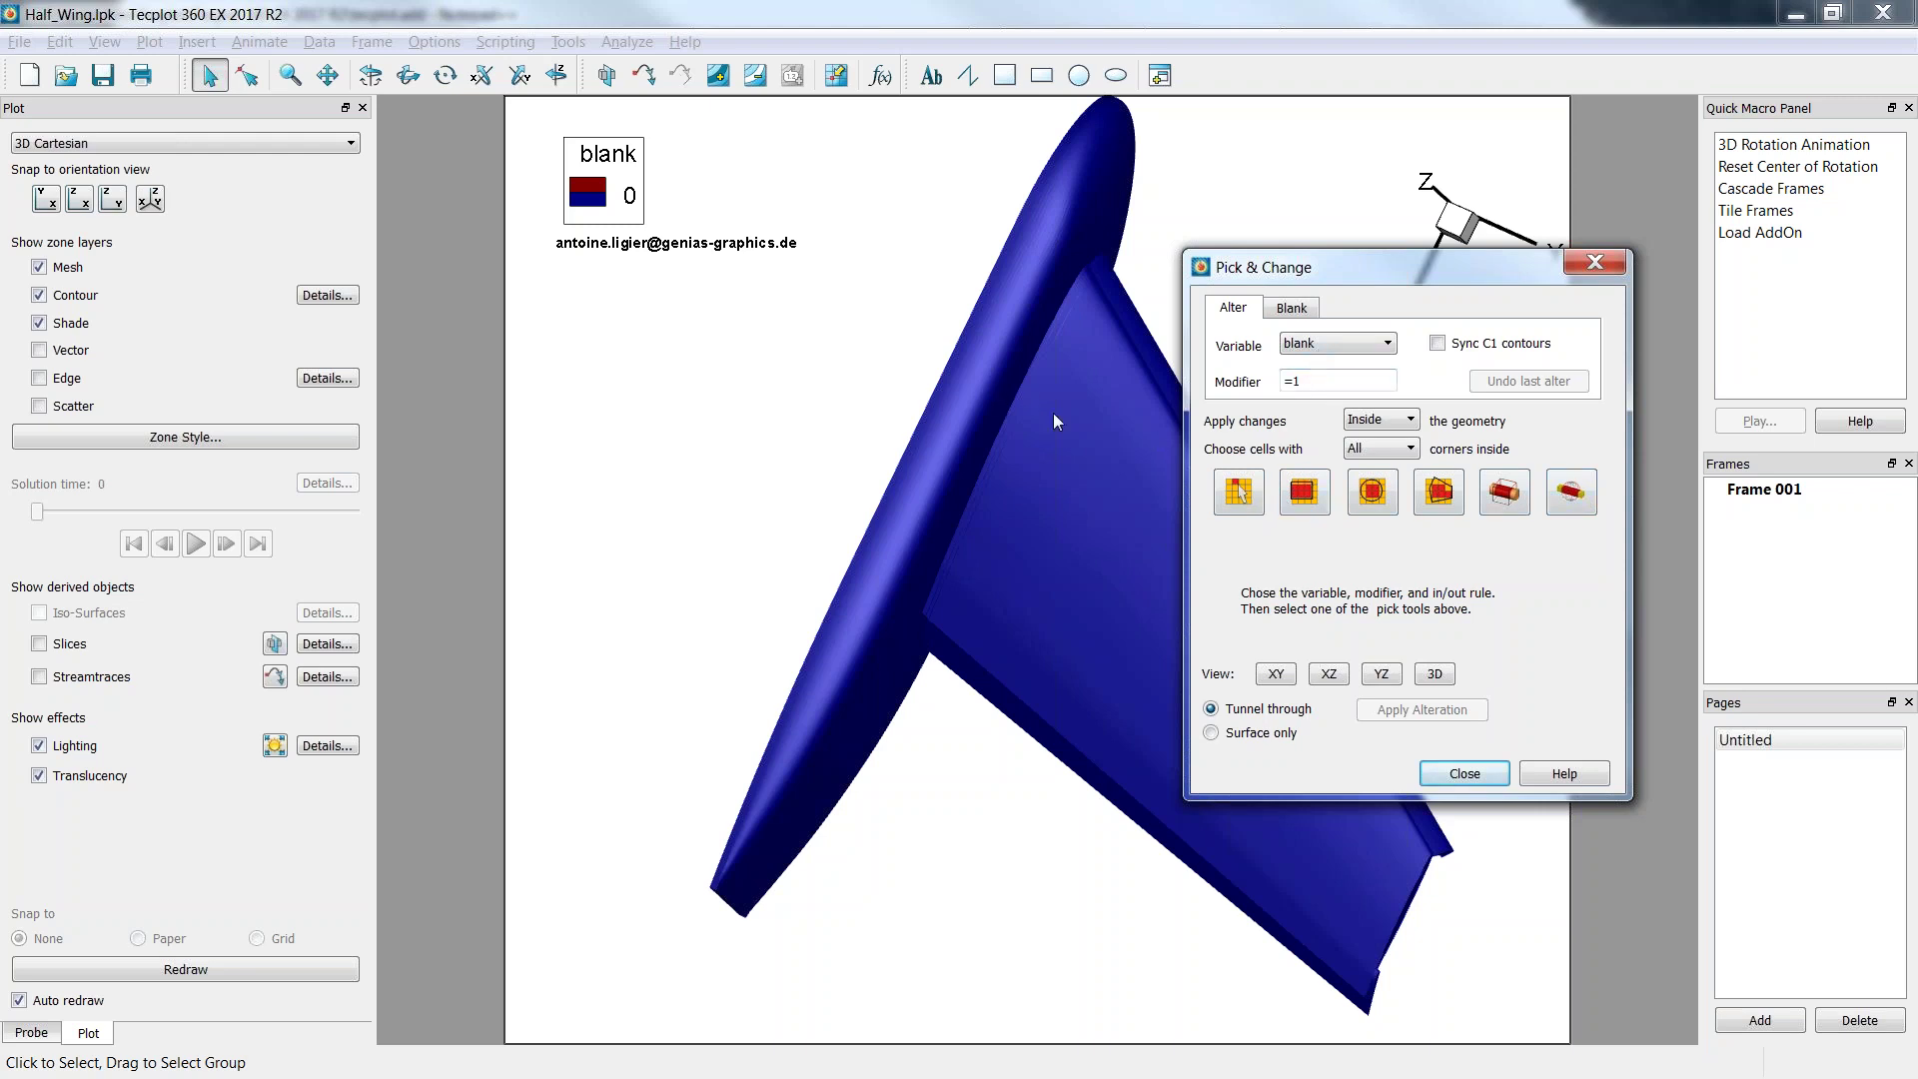
{"action": "left_click", "coordinate": [1278, 675]}
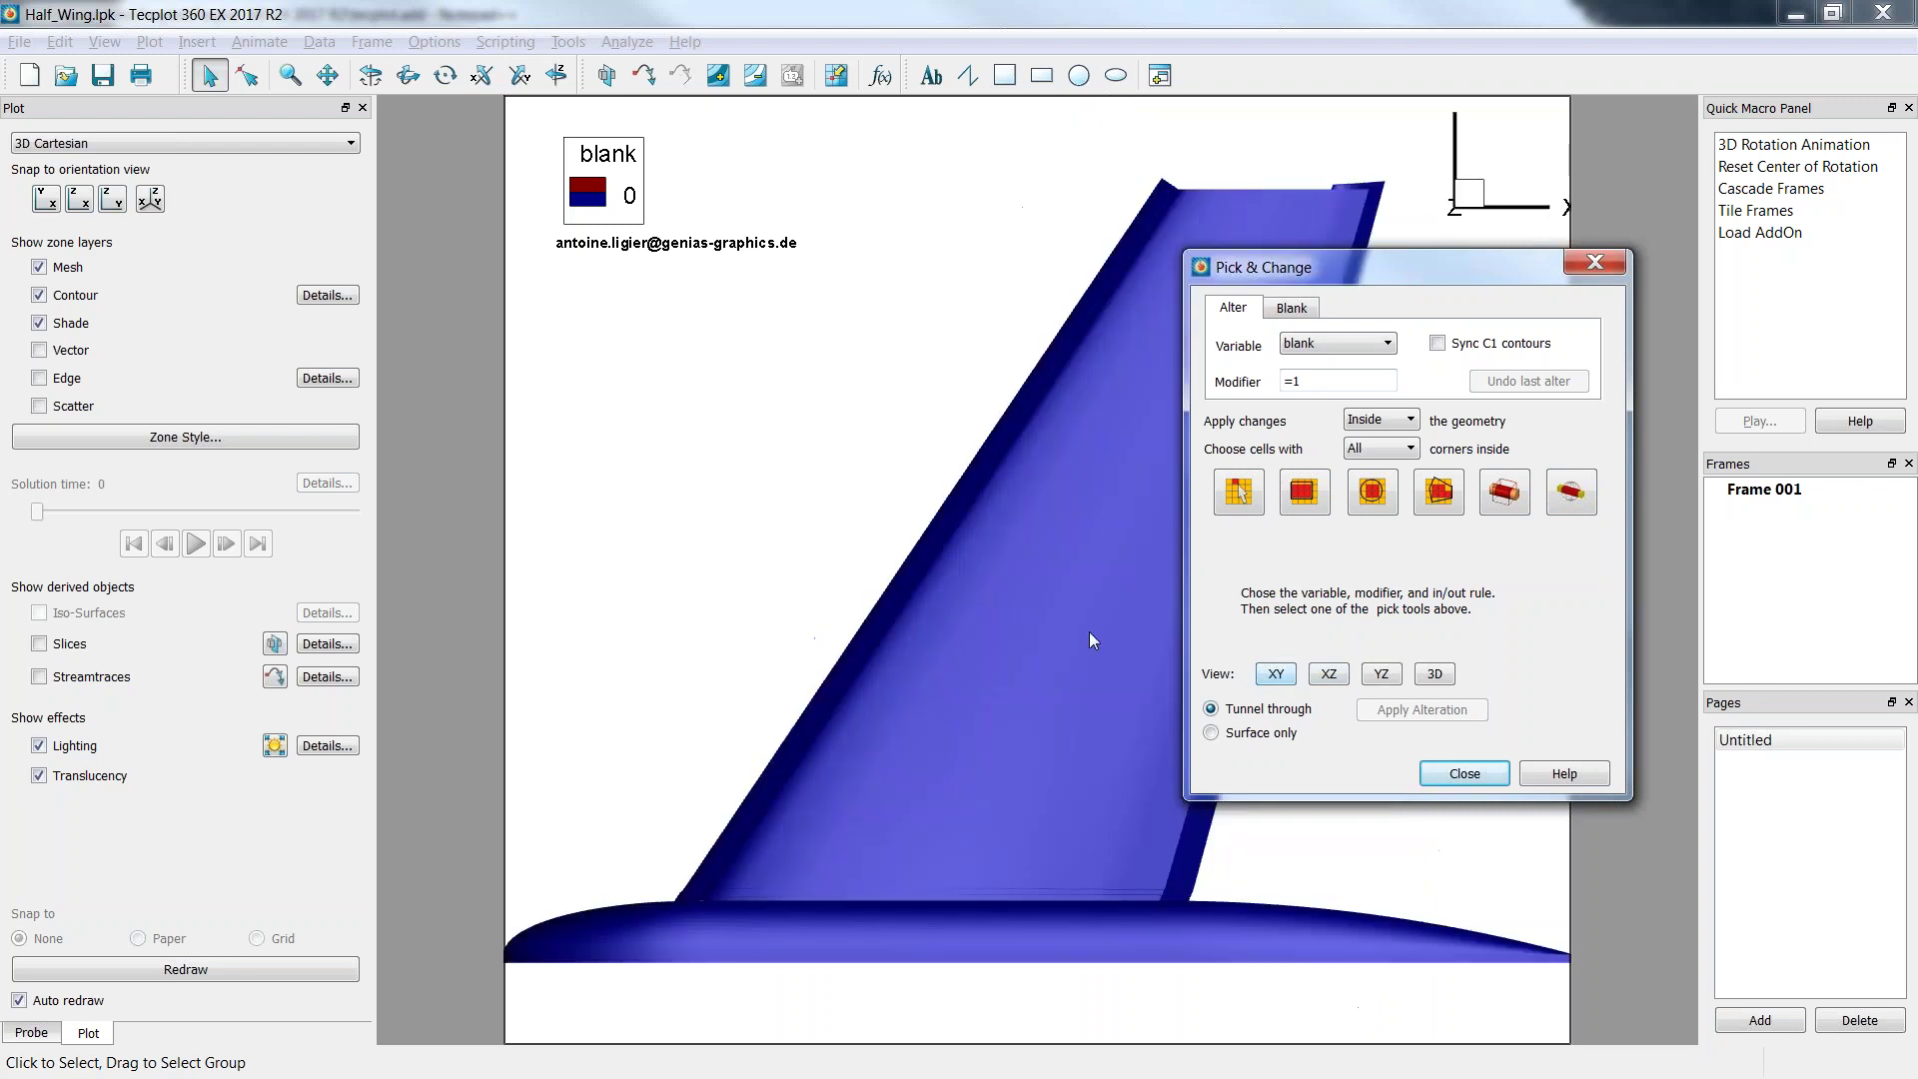
{"action": "left_click_drag", "start_coordinate": [1318, 272], "coordinate": [288, 233]}
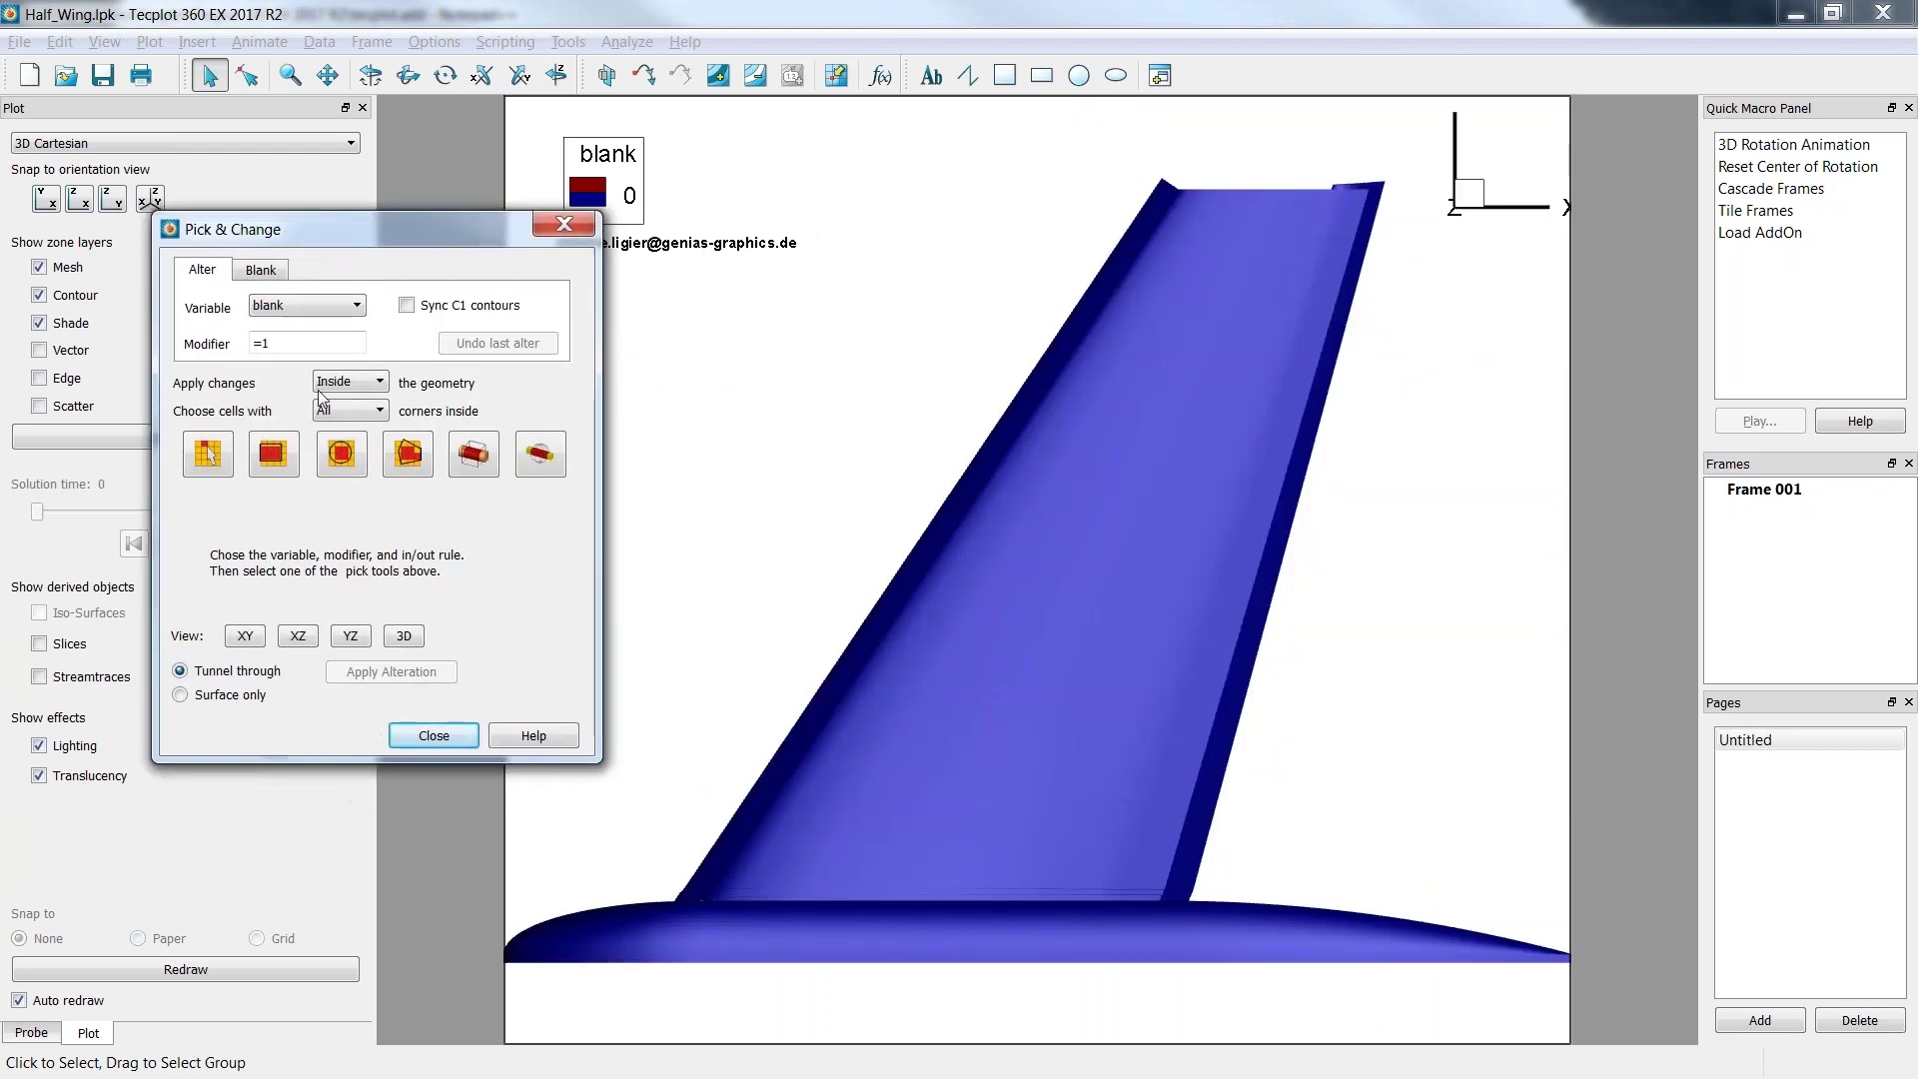
Draw a closed polygon pick region around the wing, leaving out the fuselage.
{"action": "left_click", "coordinate": [406, 457]}
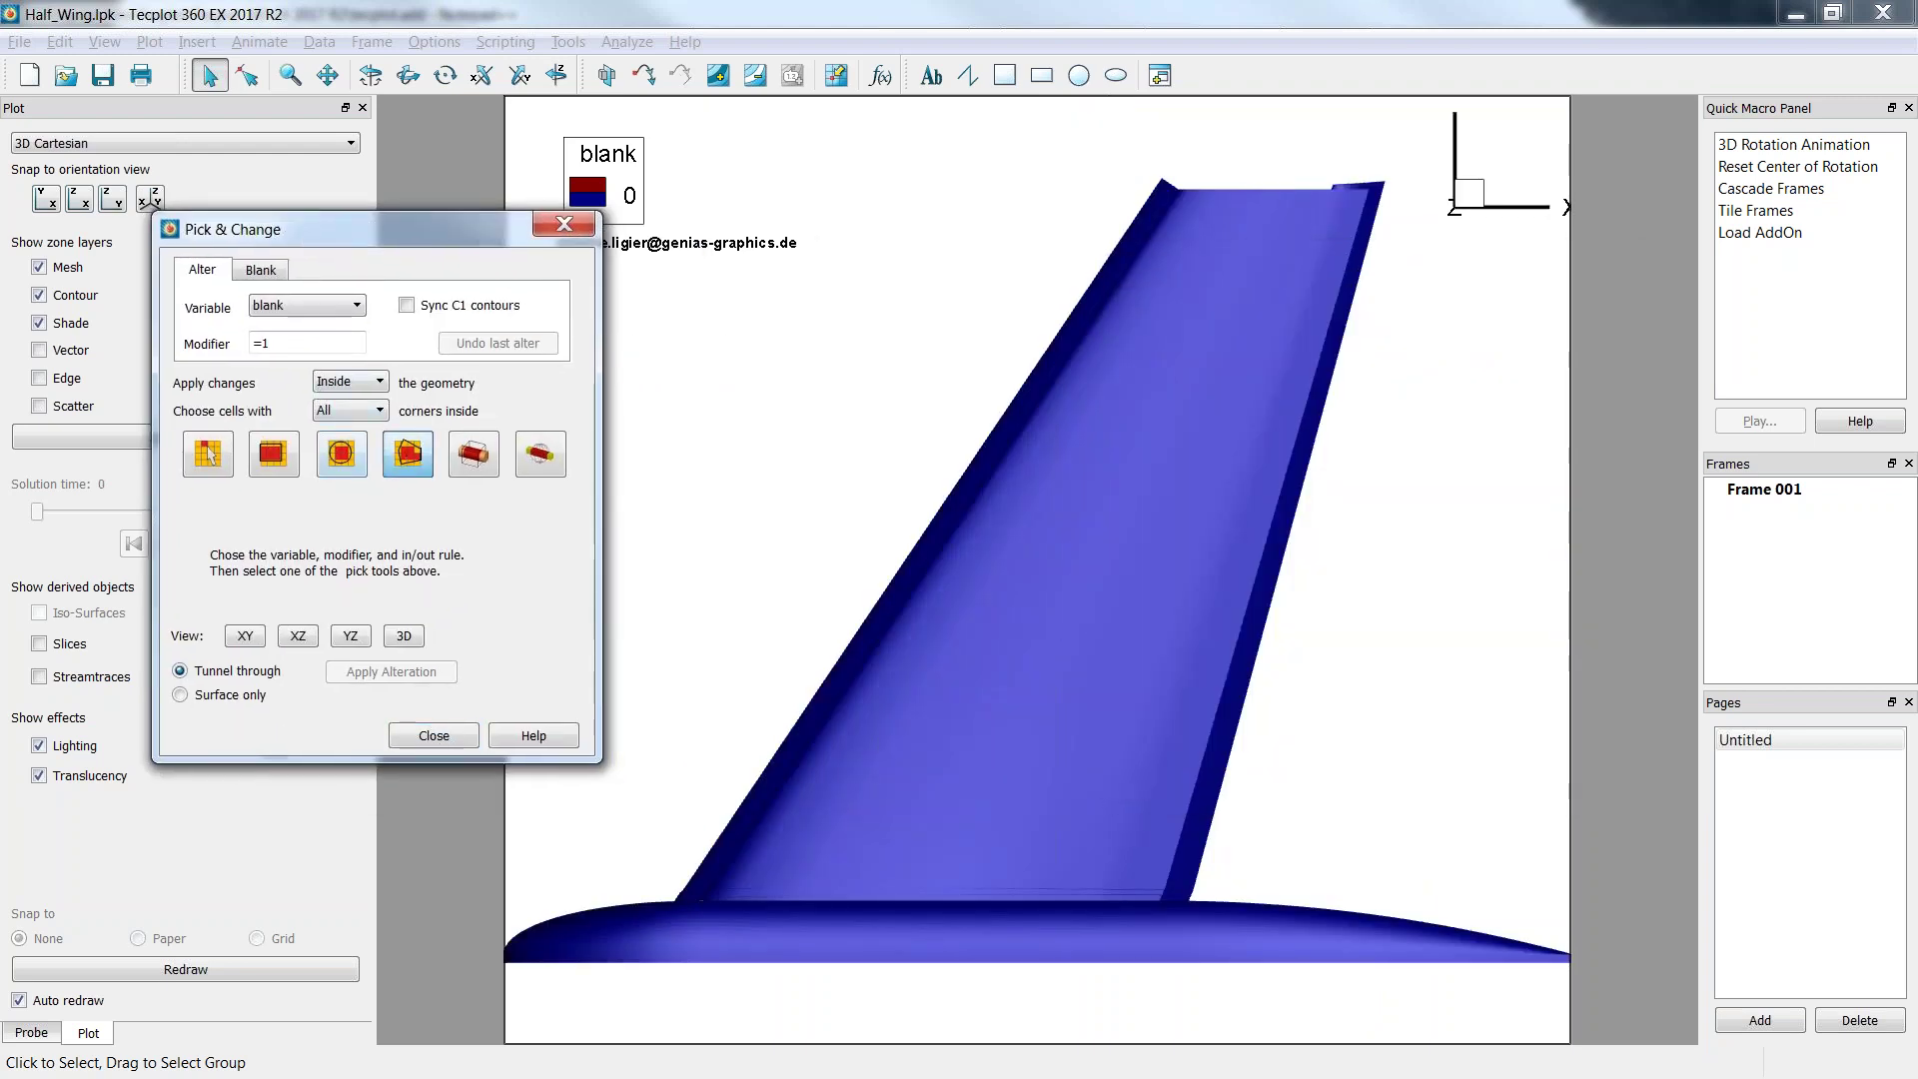
{"action": "left_click", "coordinate": [662, 897]}
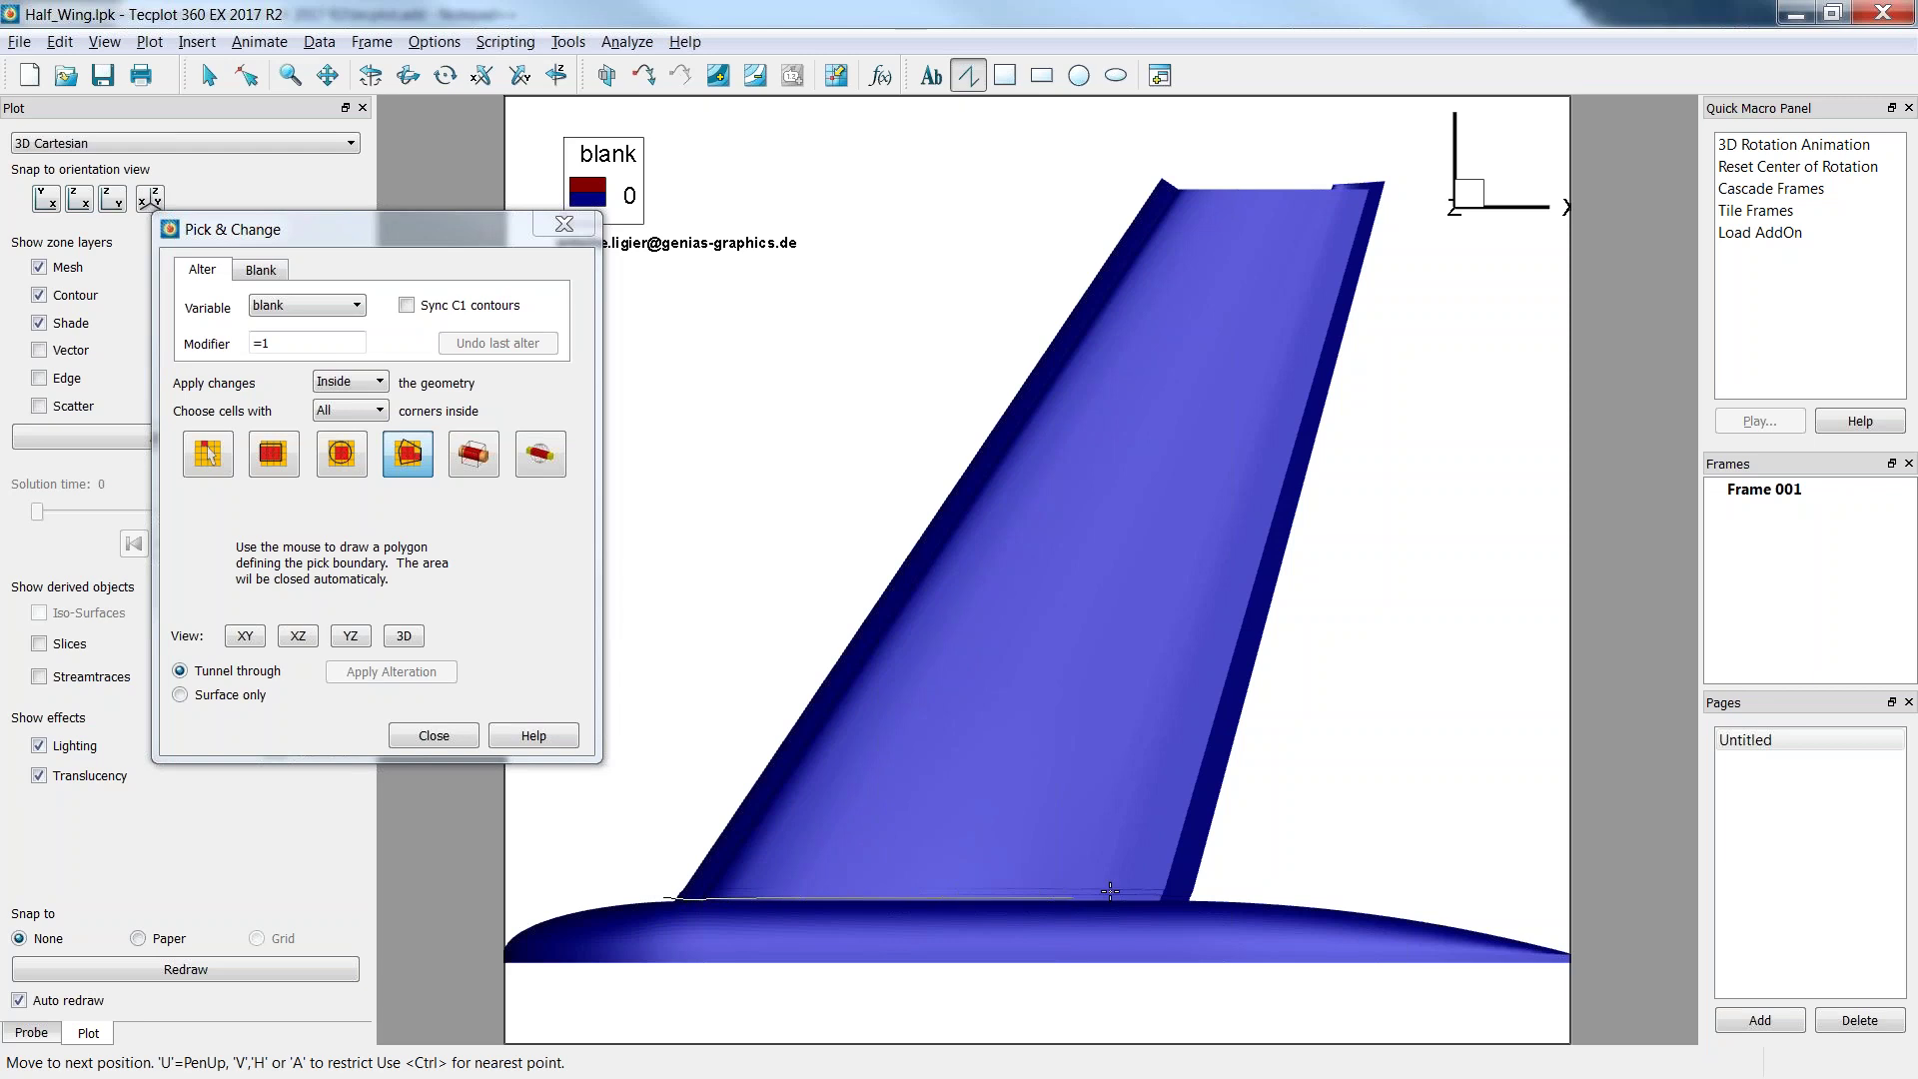
{"action": "left_click", "coordinate": [1207, 896]}
{"action": "left_click", "coordinate": [1429, 147]}
{"action": "left_click", "coordinate": [1079, 128]}
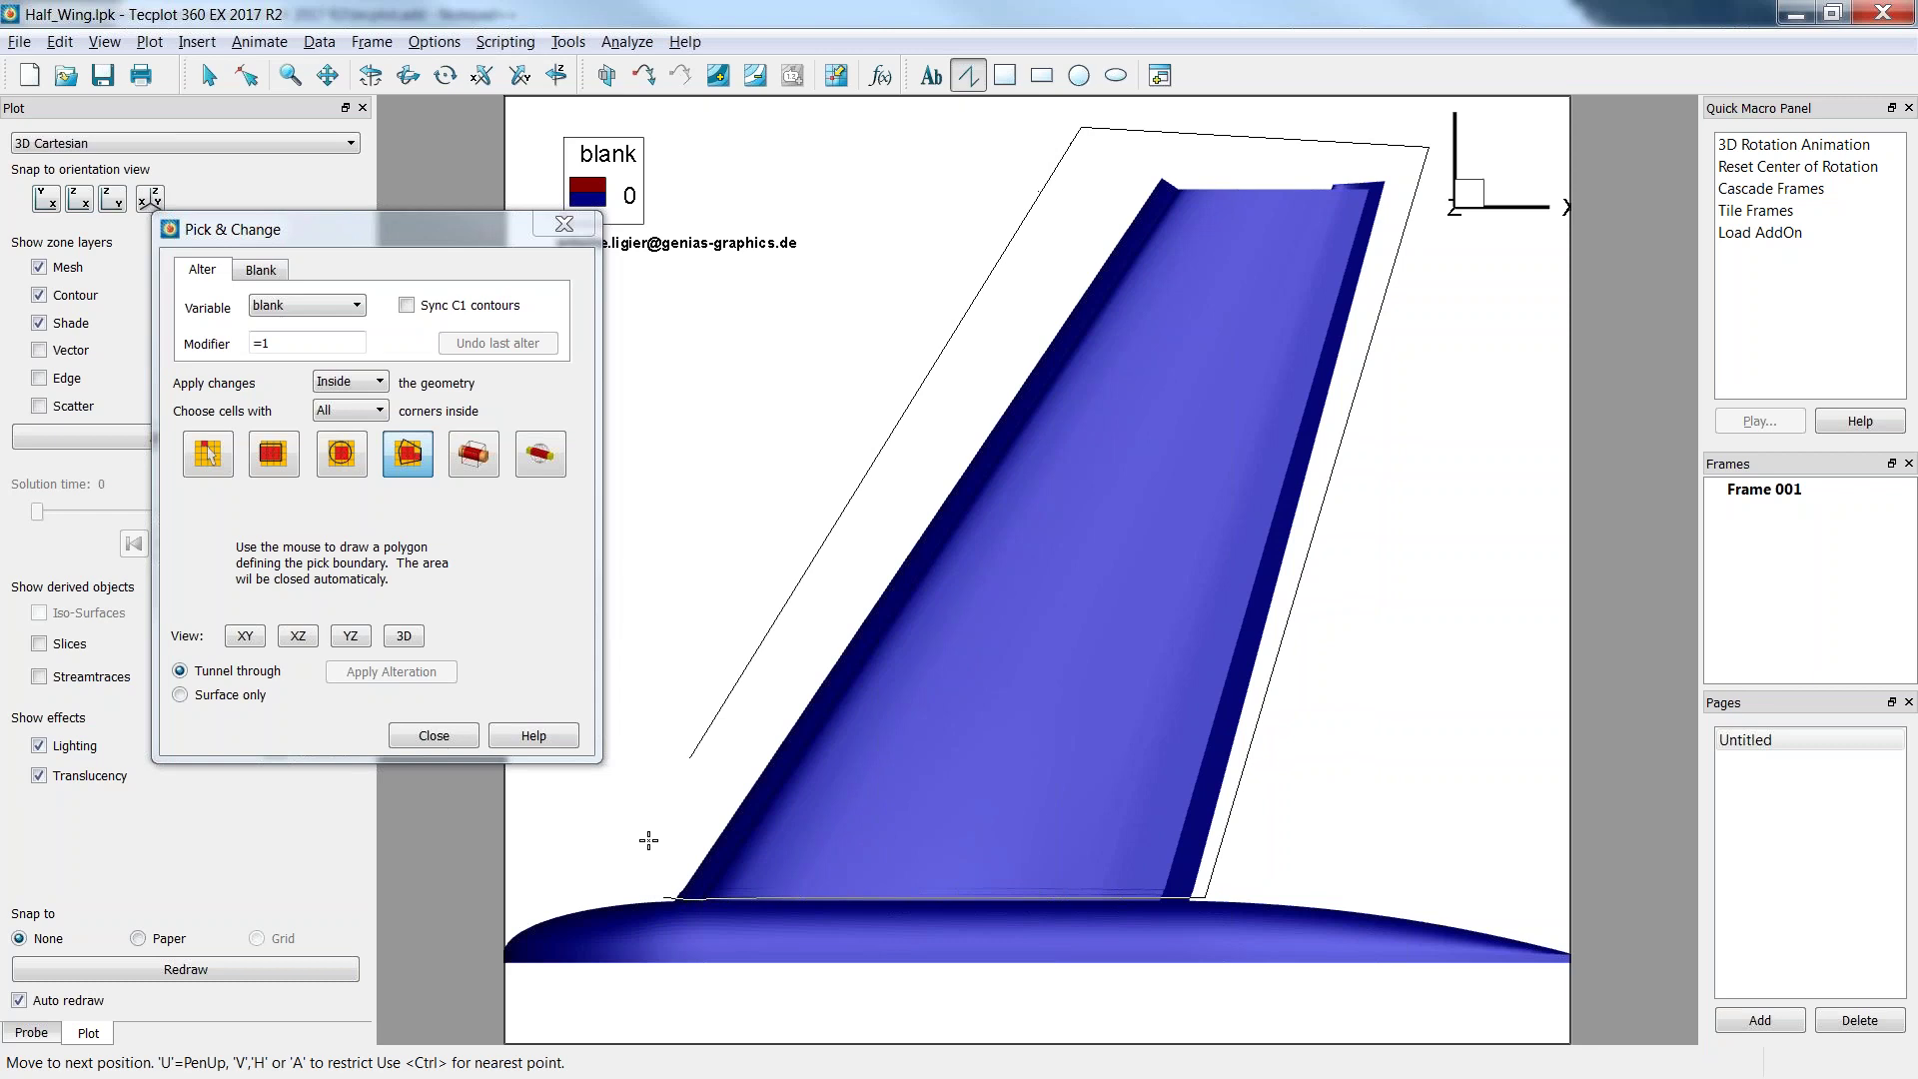
{"action": "double_click", "coordinate": [667, 895]}
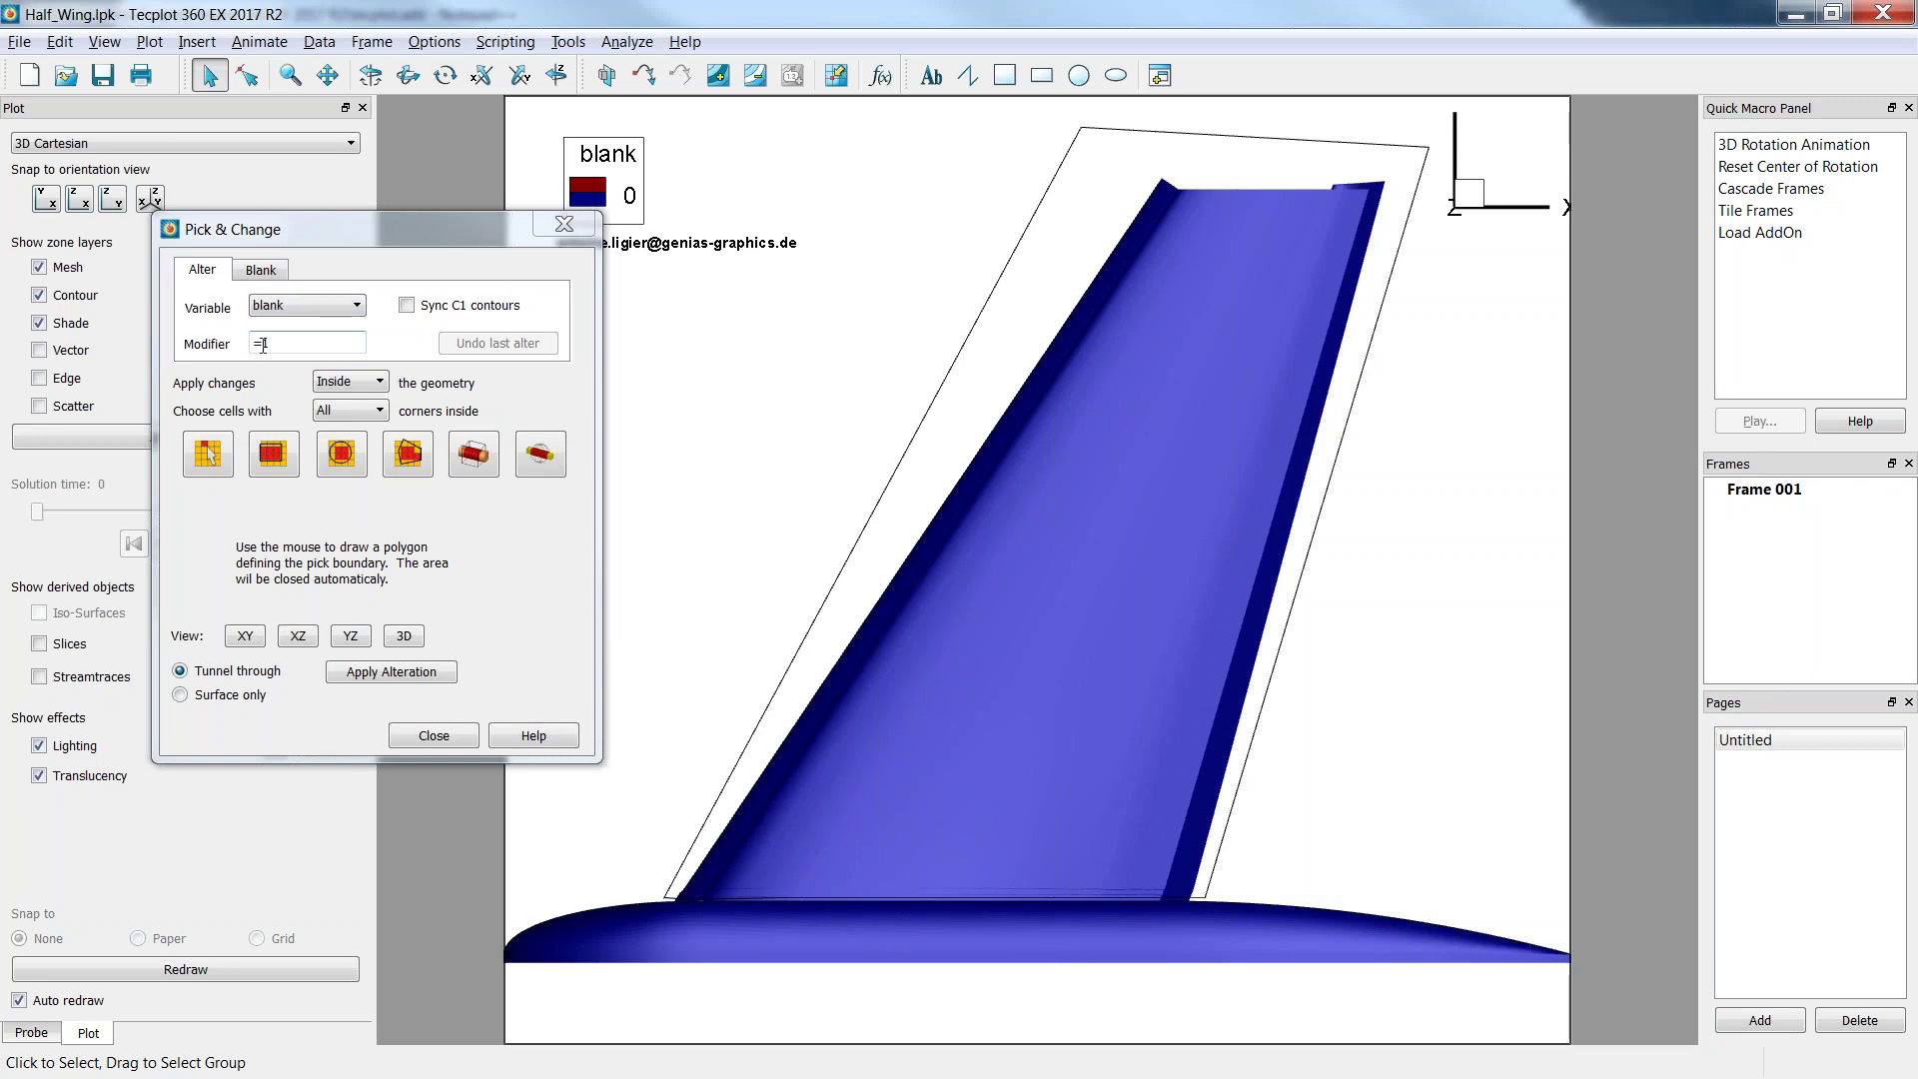
Change the blank modifier to +1 and keep tunnelling through the volume.
{"action": "left_click_drag", "start_coordinate": [262, 345], "coordinate": [229, 350]}
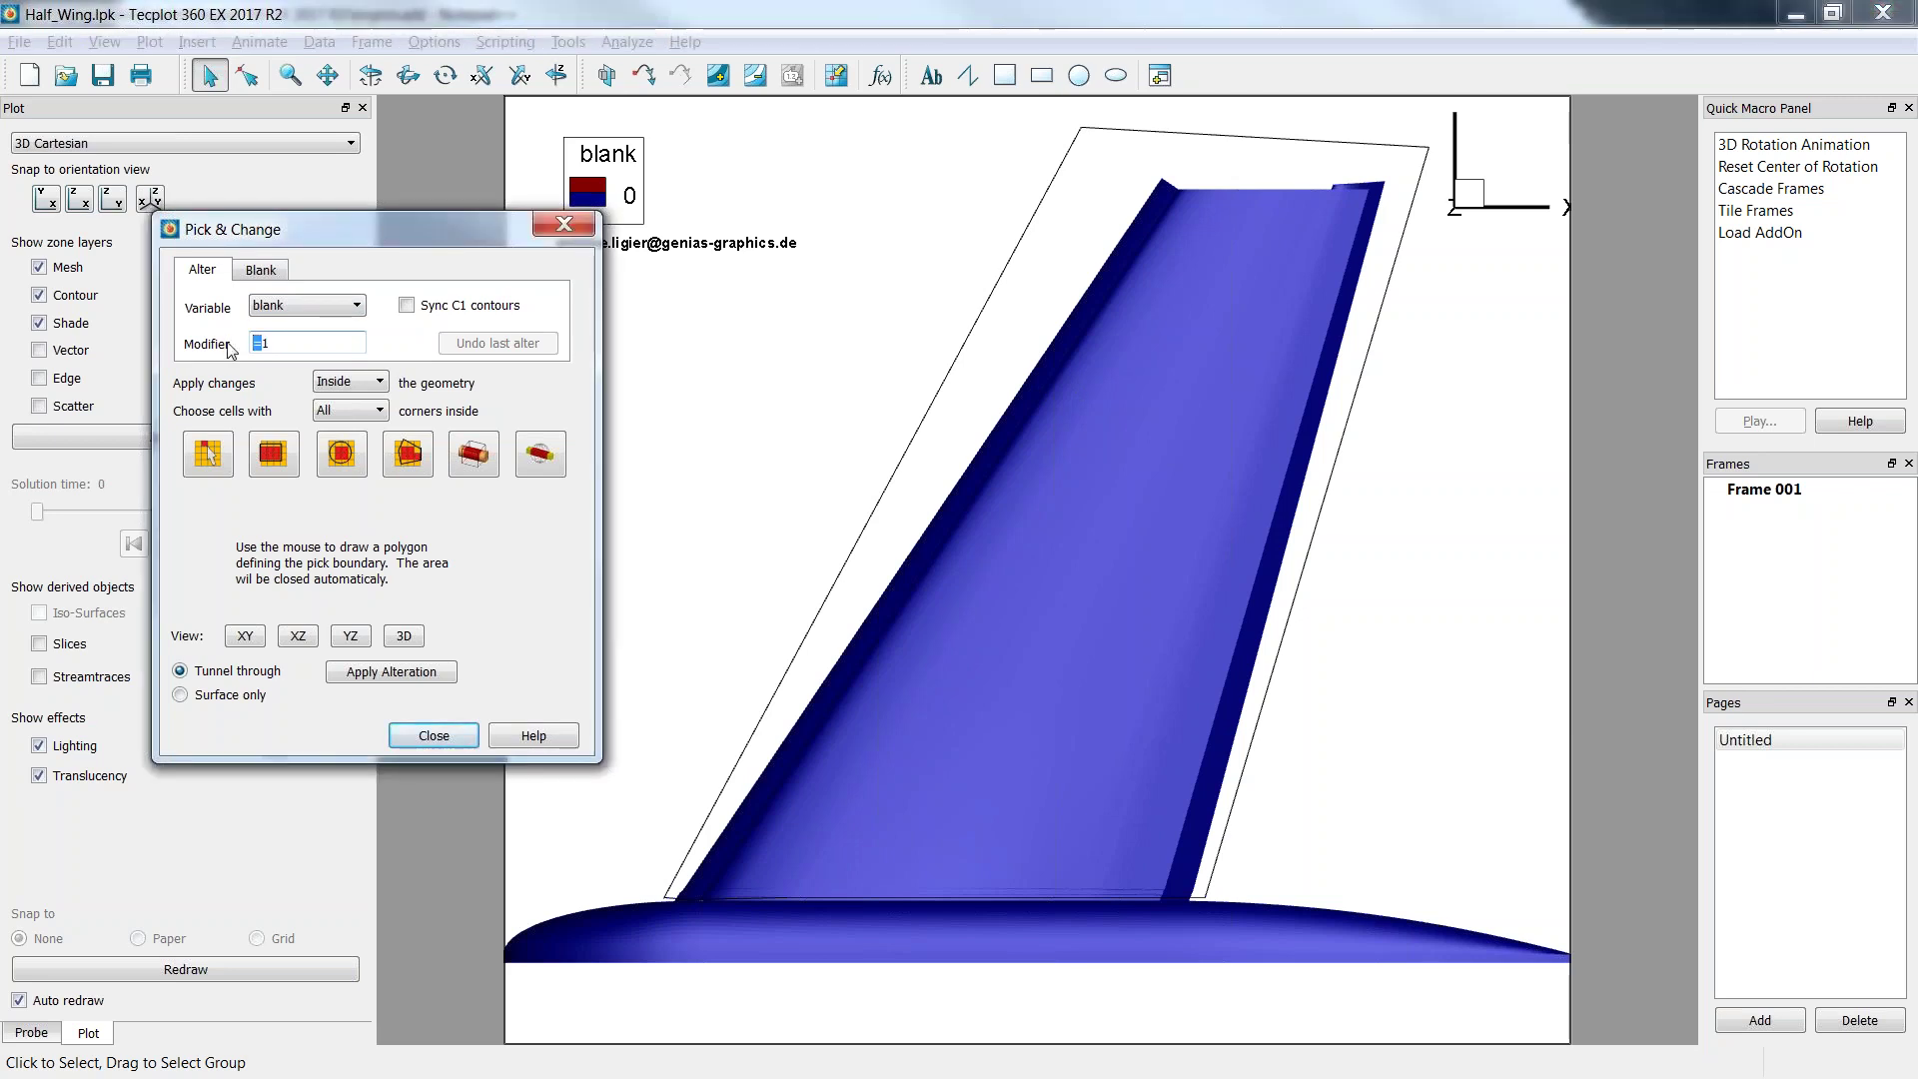
{"action": "type", "text": "+"}
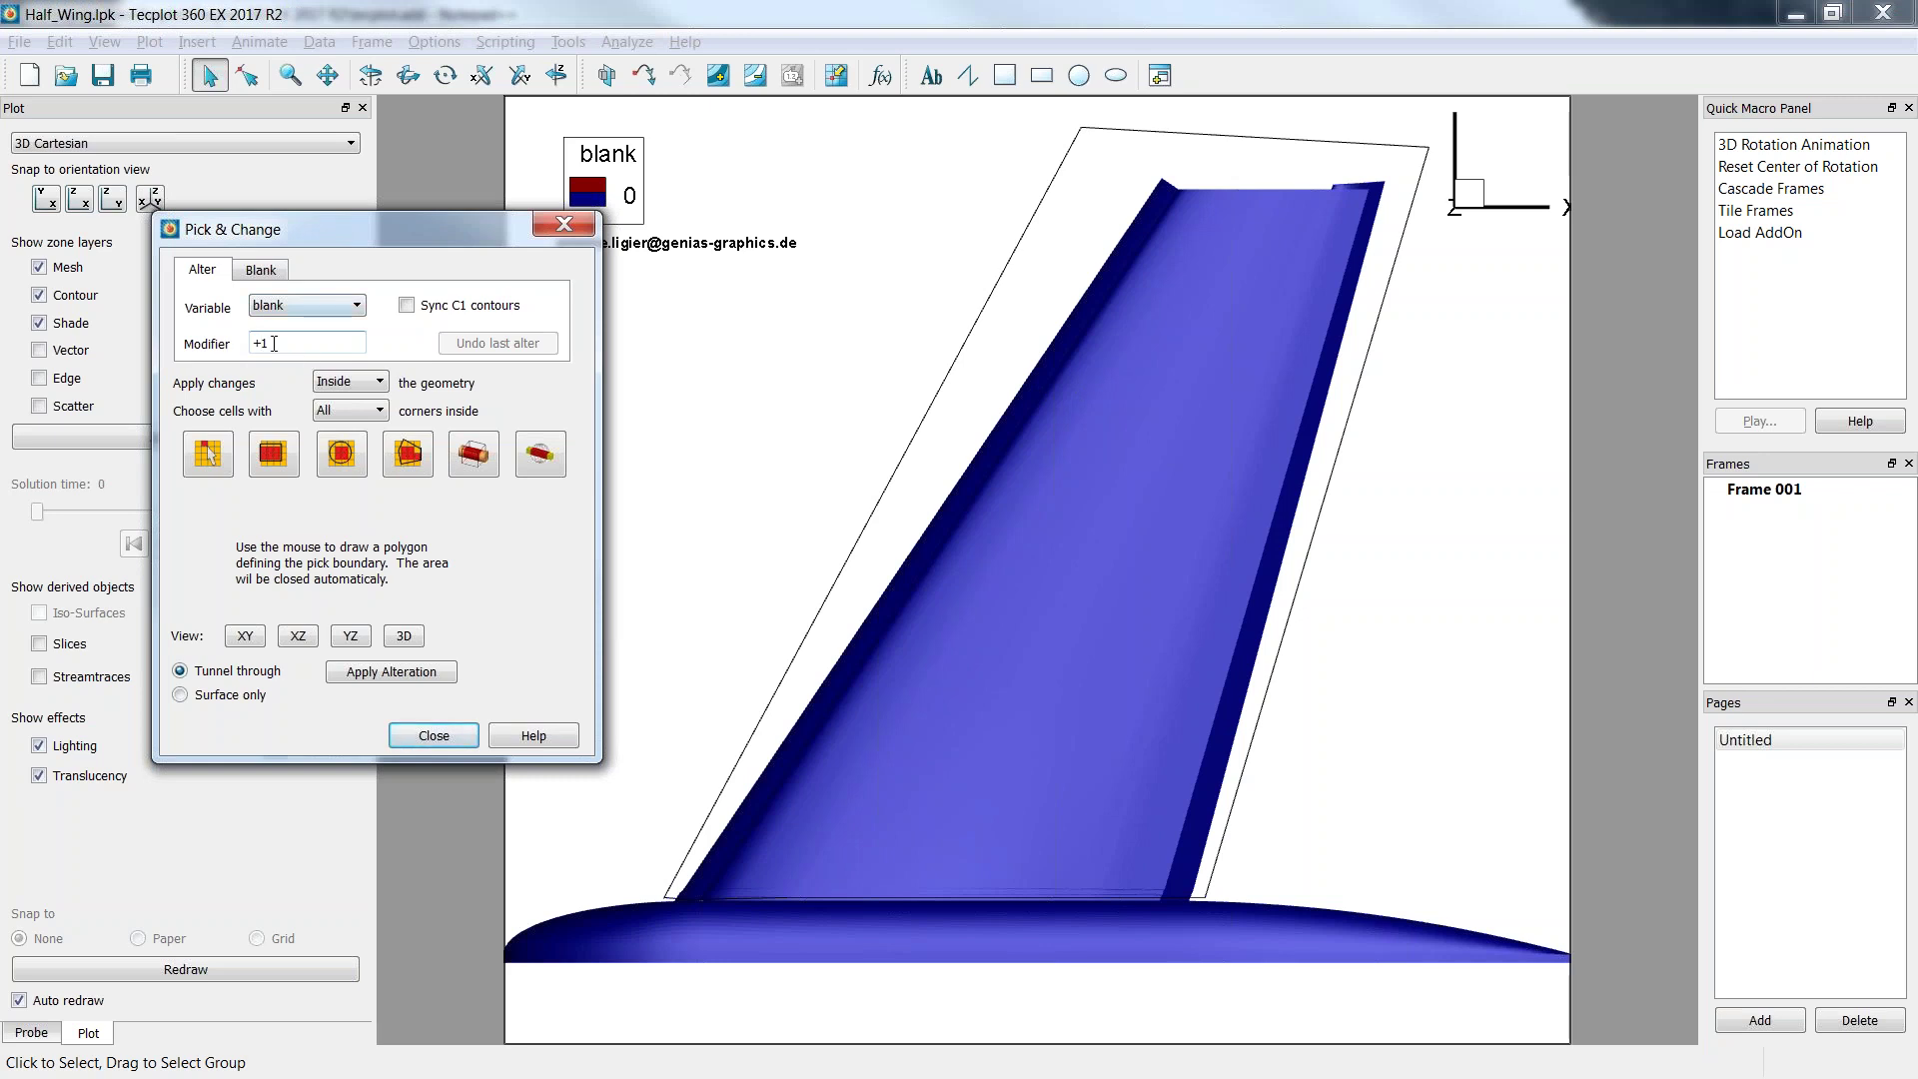
{"action": "left_click", "coordinate": [199, 703]}
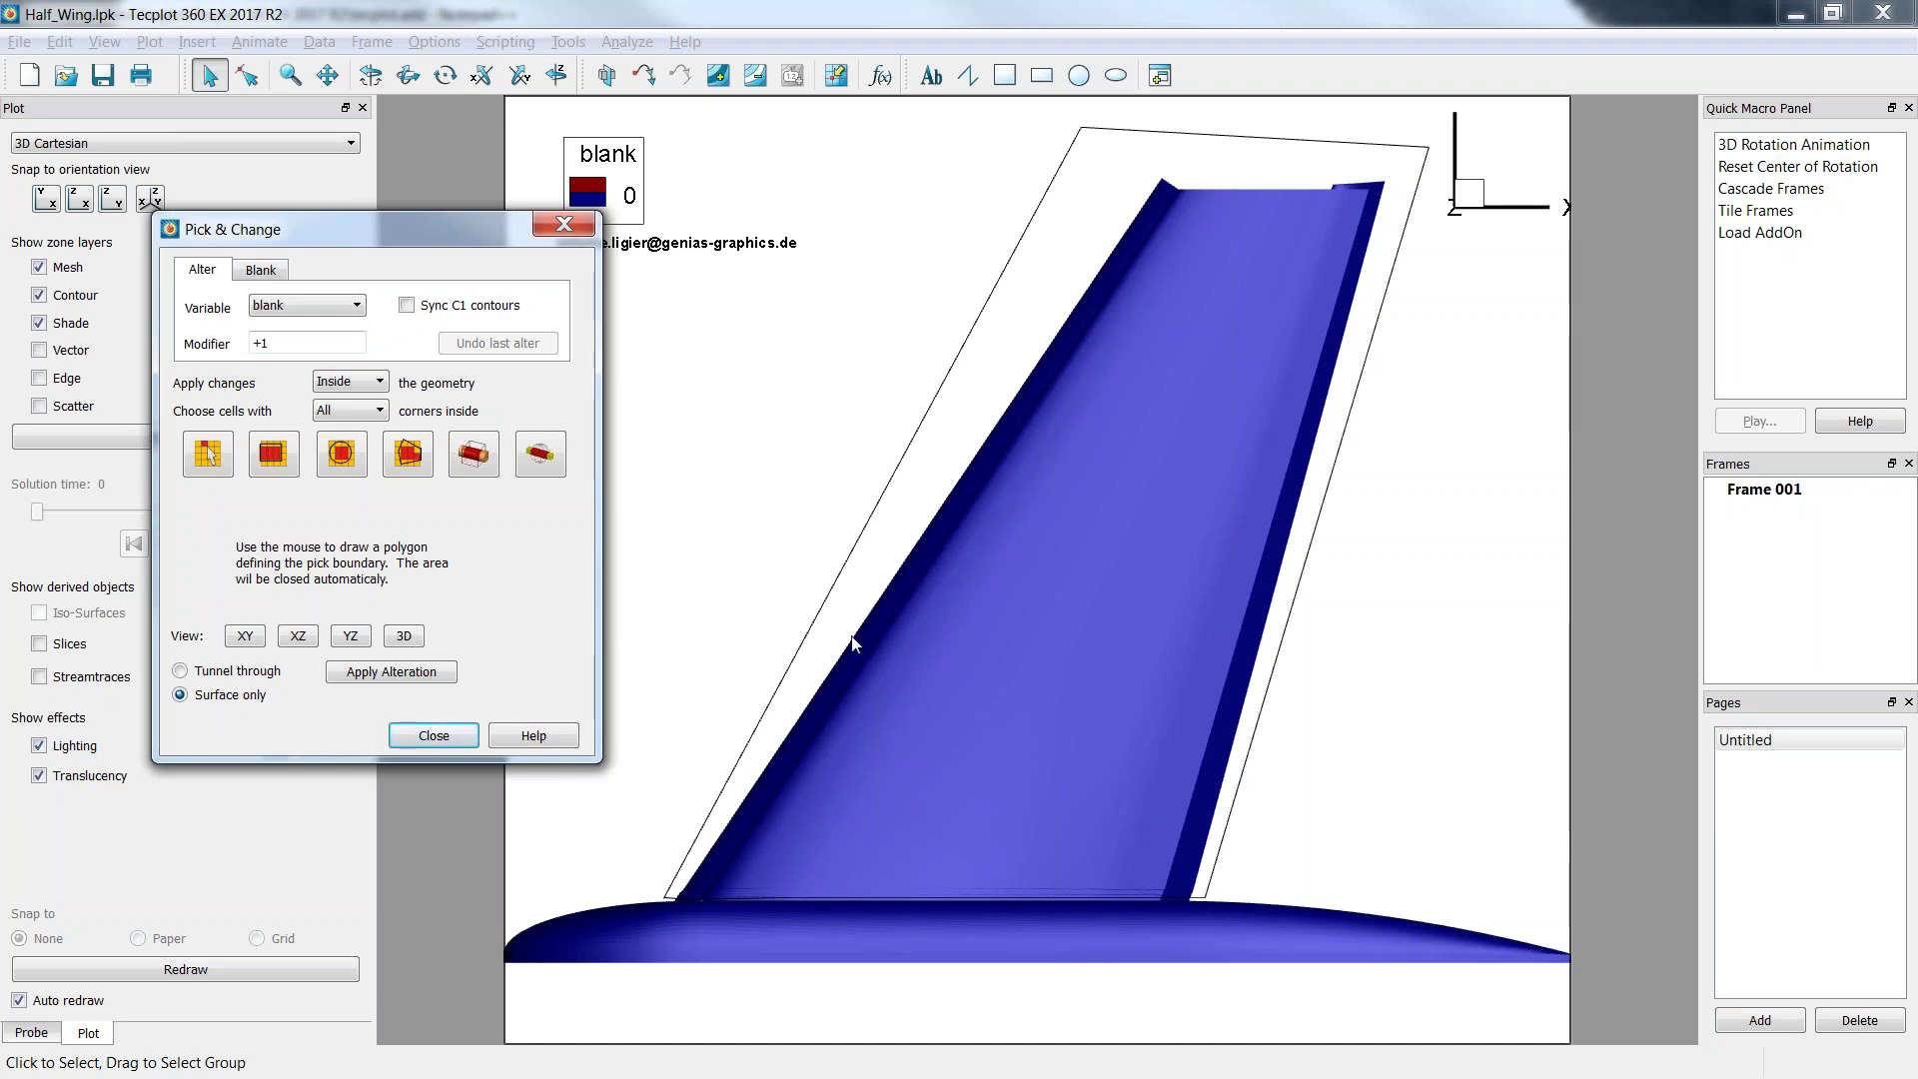
{"action": "left_click", "coordinate": [200, 671]}
Apply the alteration so the wing turns red, close Pick & Change, and orbit back to 3D.
{"action": "left_click", "coordinate": [346, 679]}
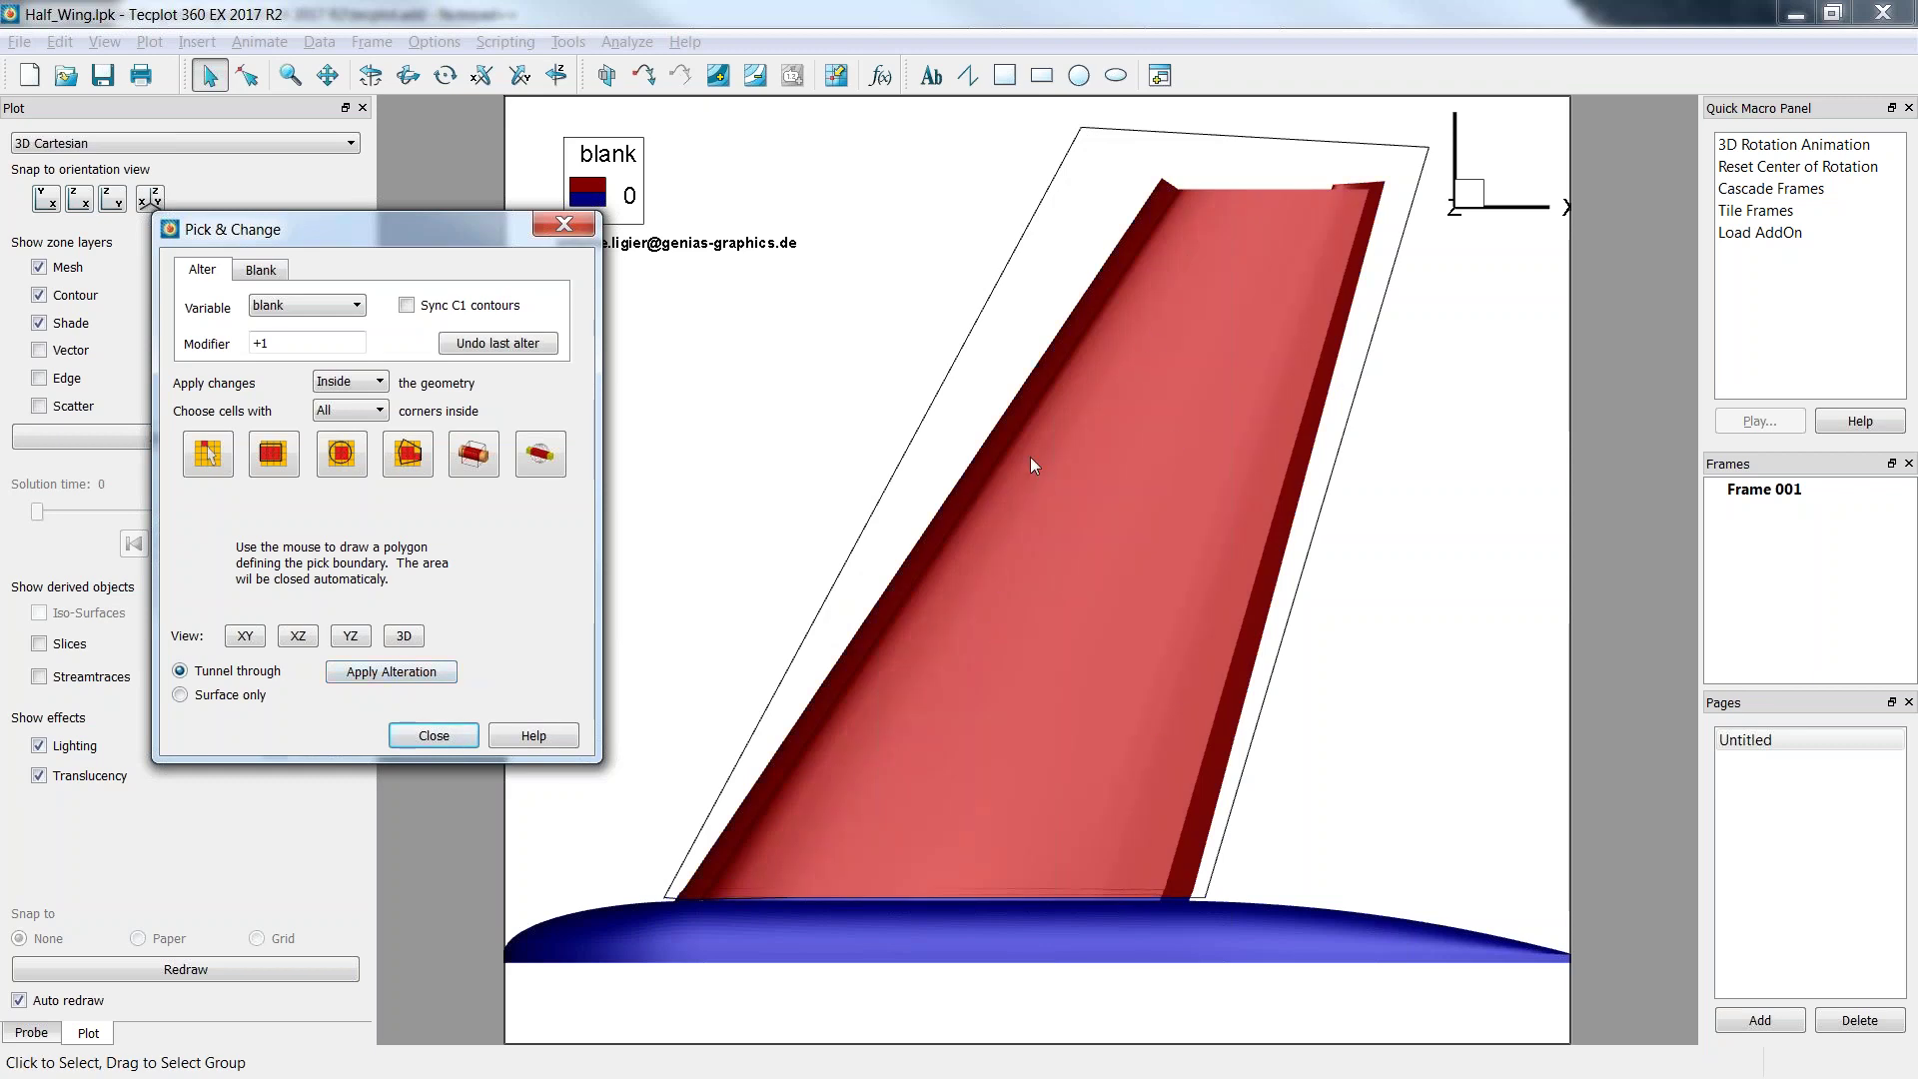
{"action": "left_click", "coordinate": [995, 305]}
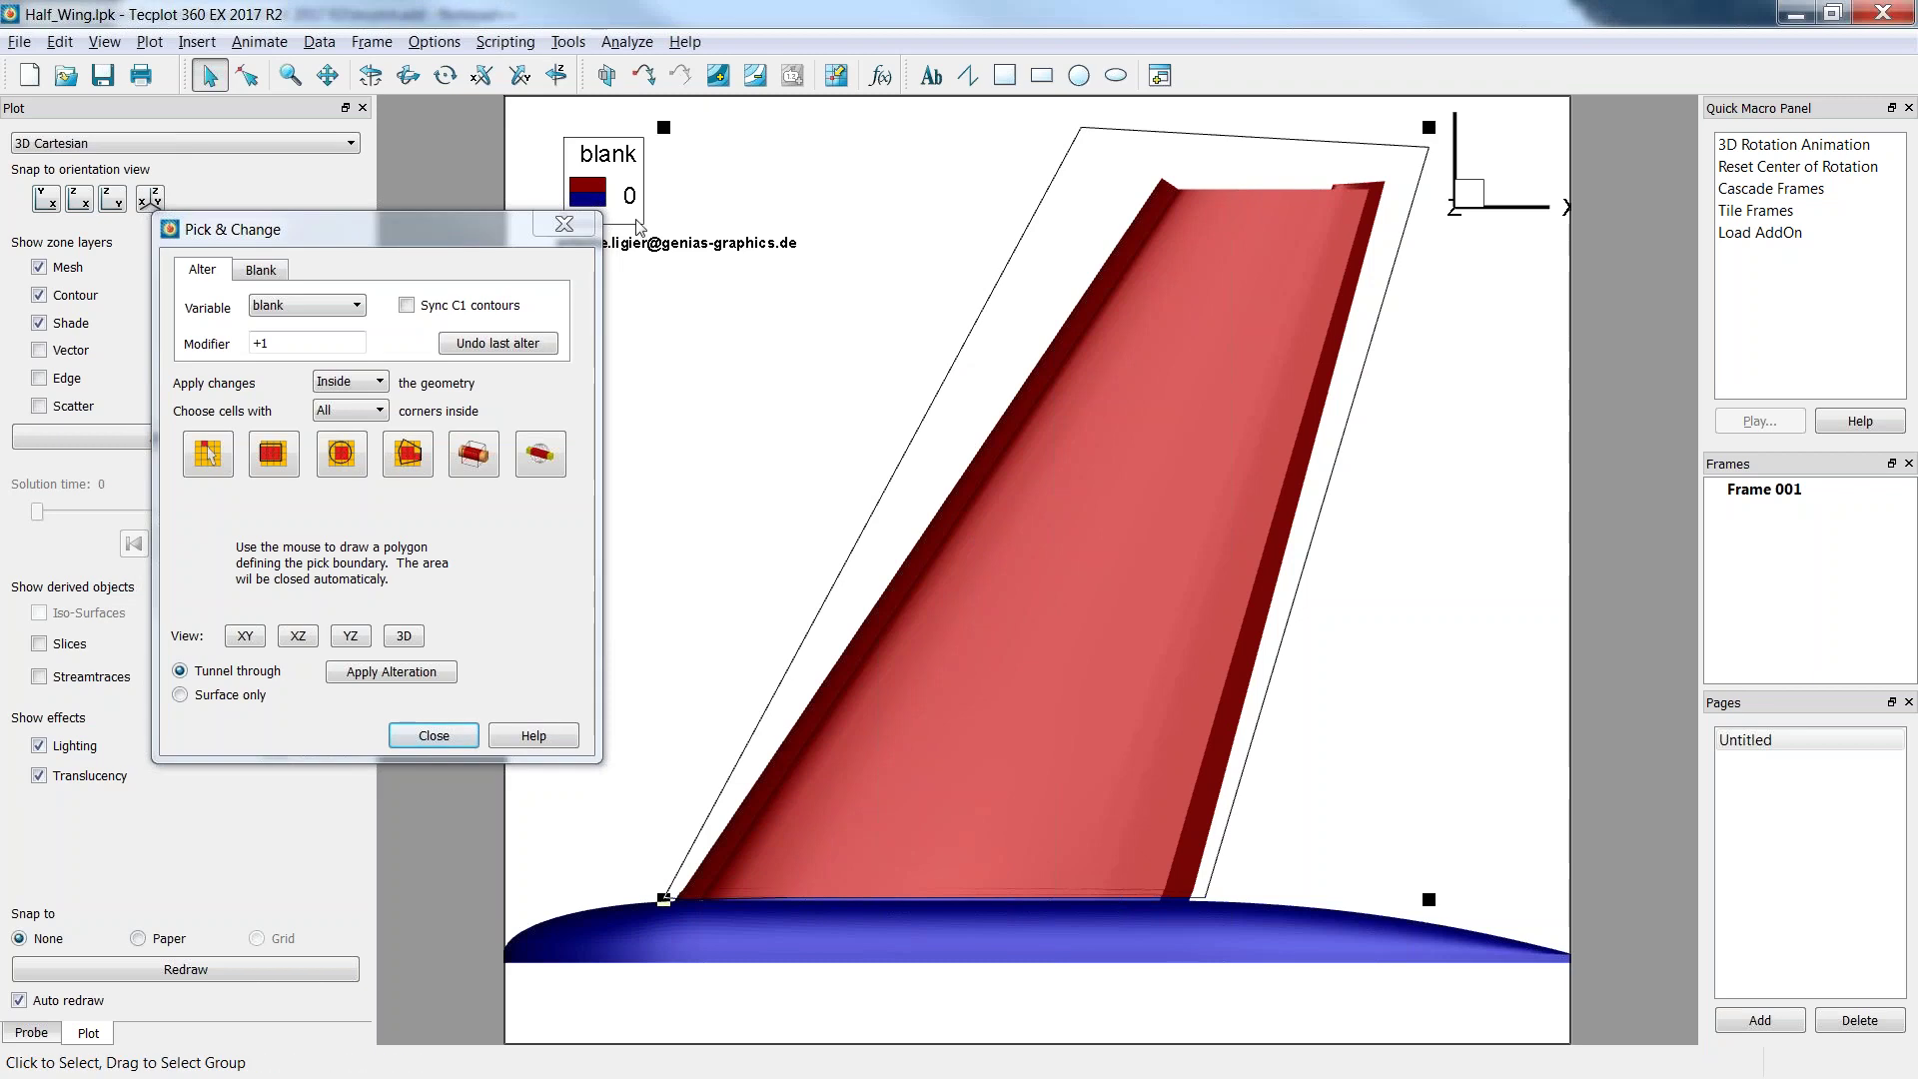
{"action": "left_click", "coordinate": [563, 224]}
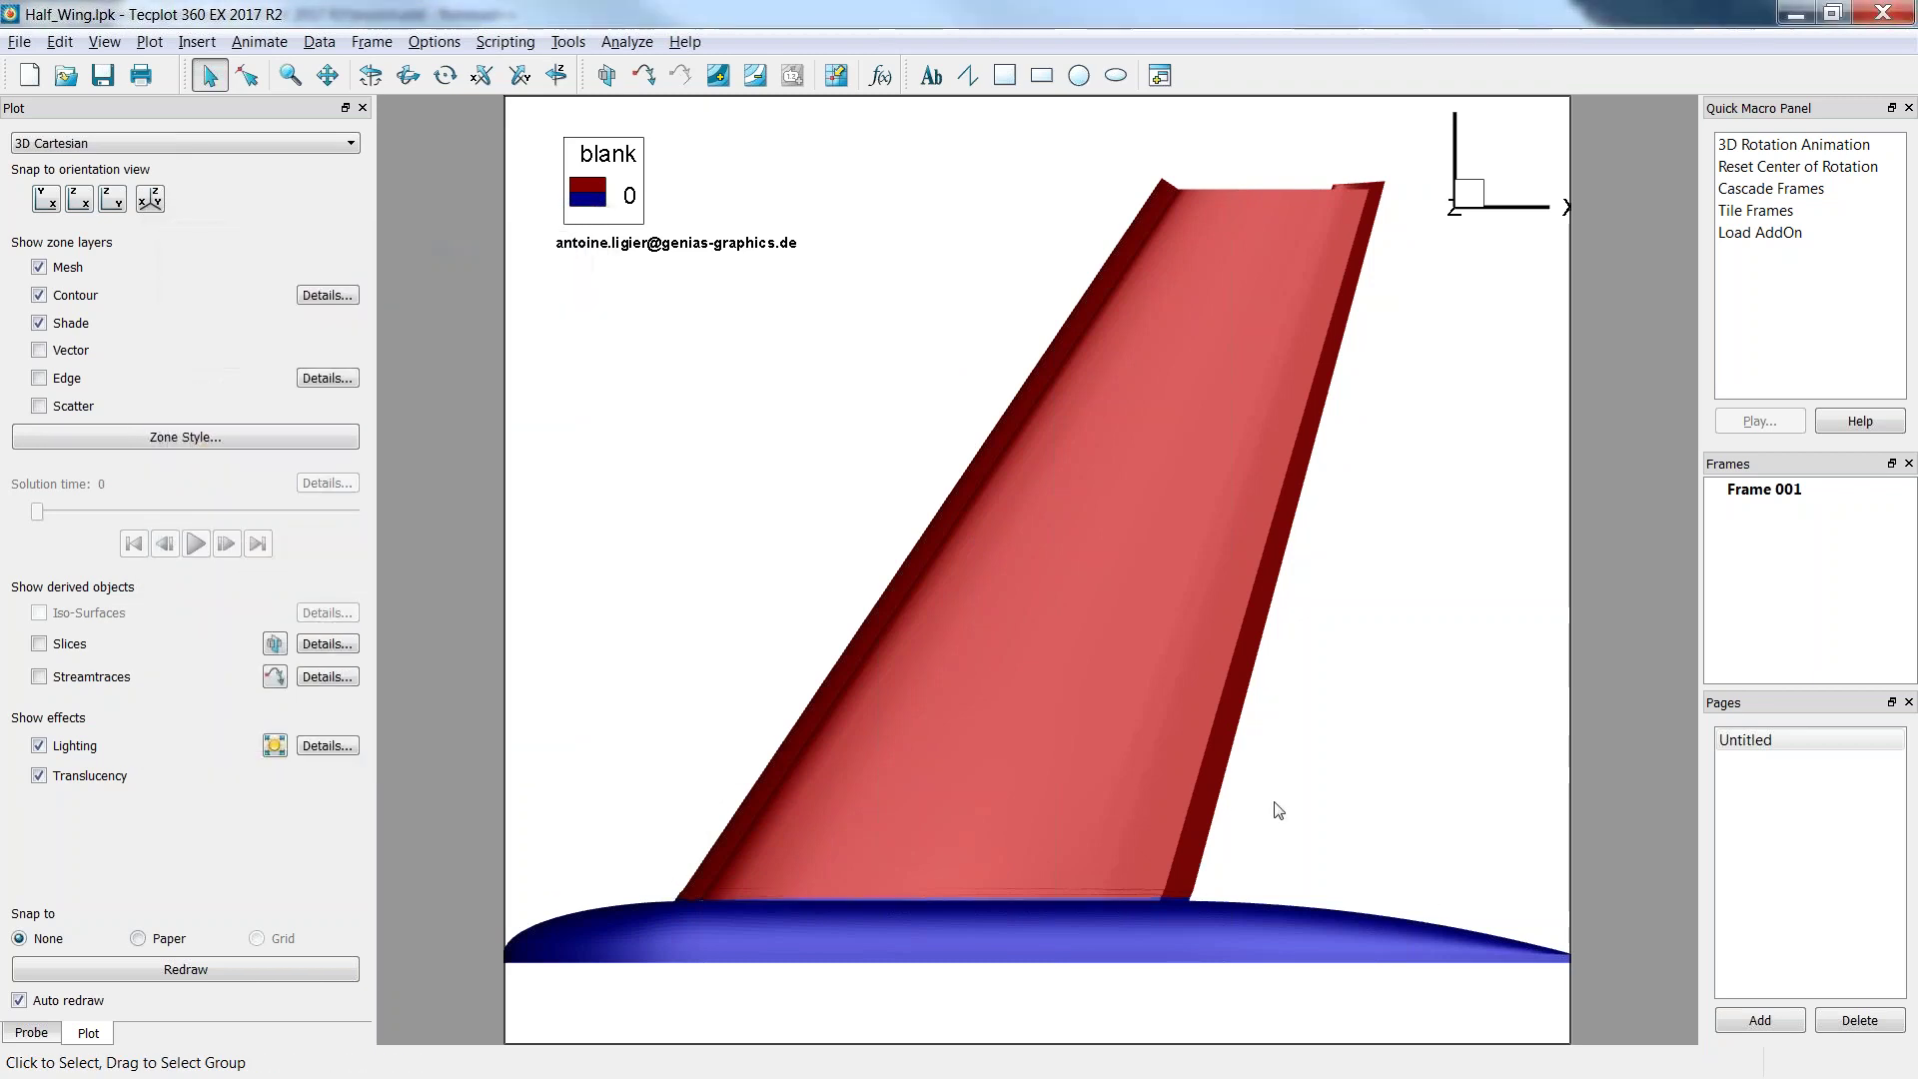
{"action": "right_click_drag", "start_coordinate": [1272, 810], "coordinate": [1034, 512]}
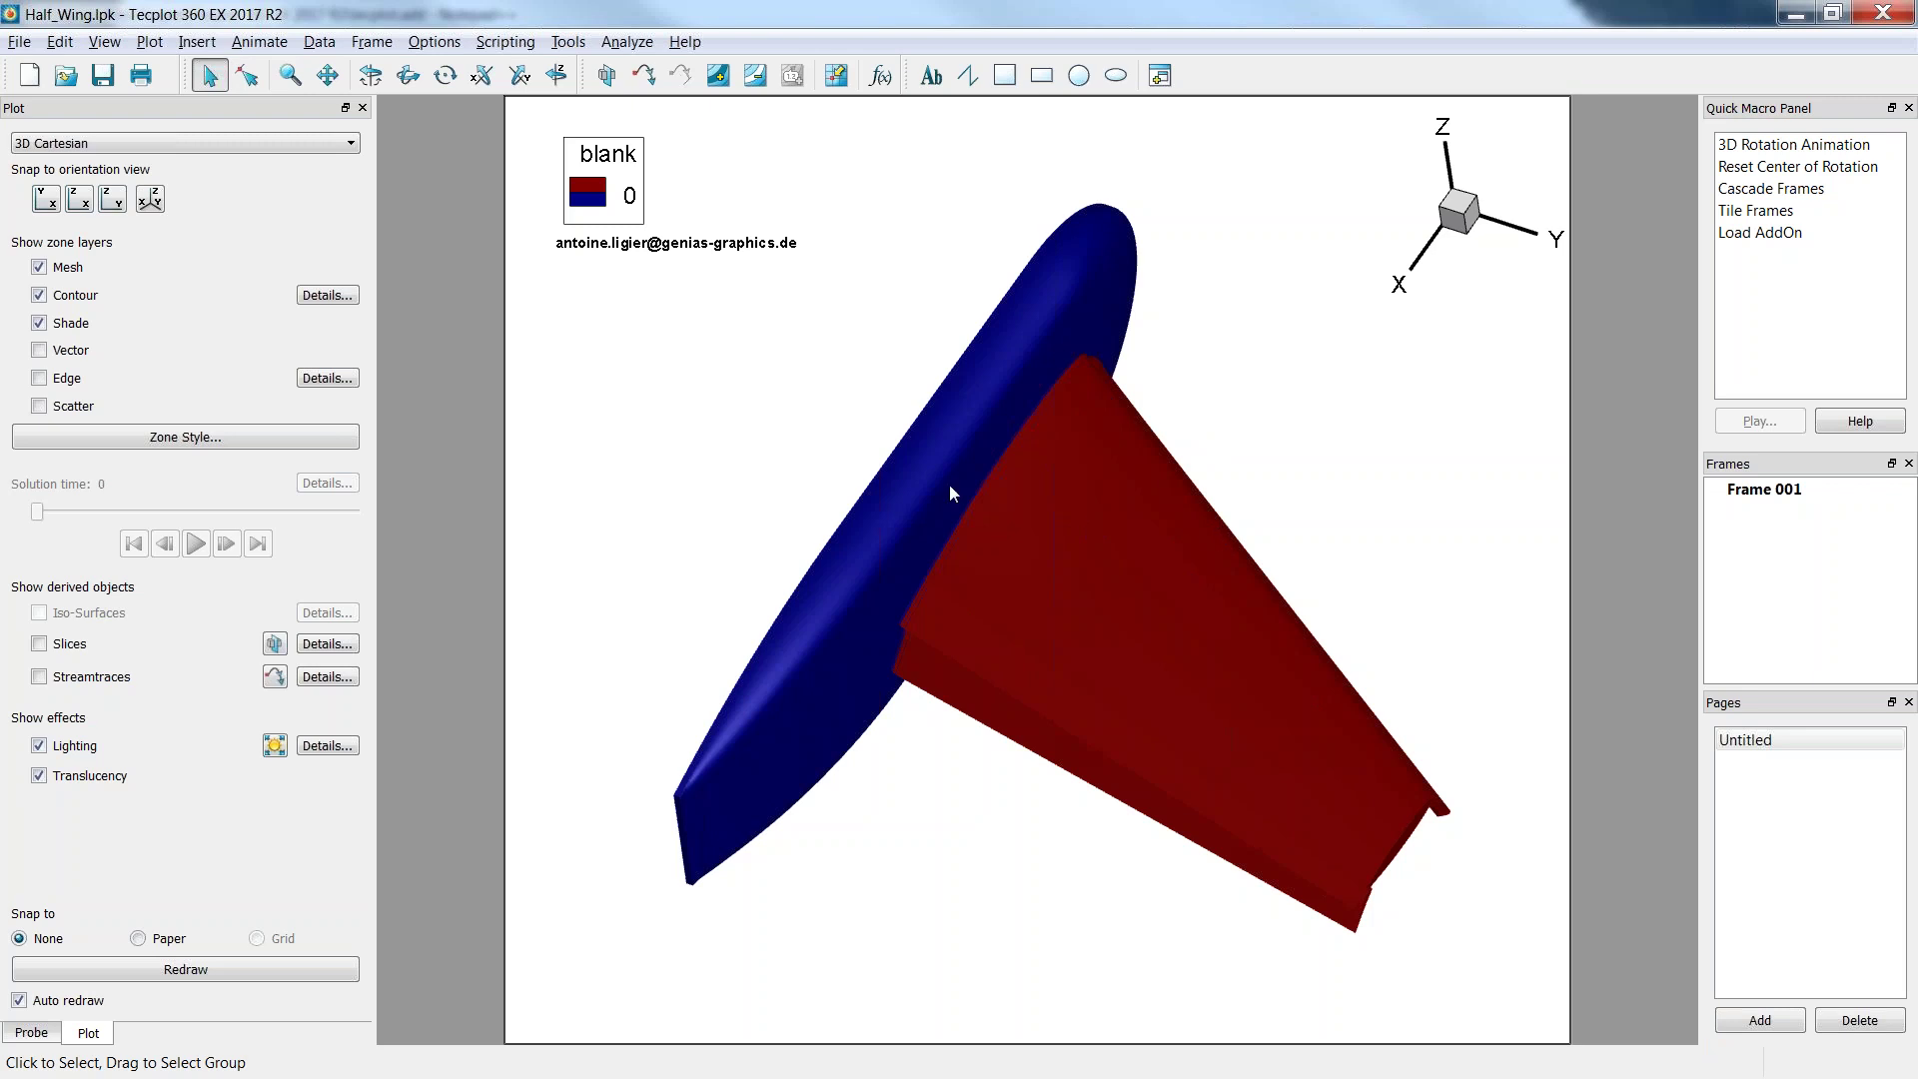
Run a Length/Area/Volume integration over time strand 999, giving a total area of 1.122756e+07.
{"action": "left_click", "coordinate": [627, 47]}
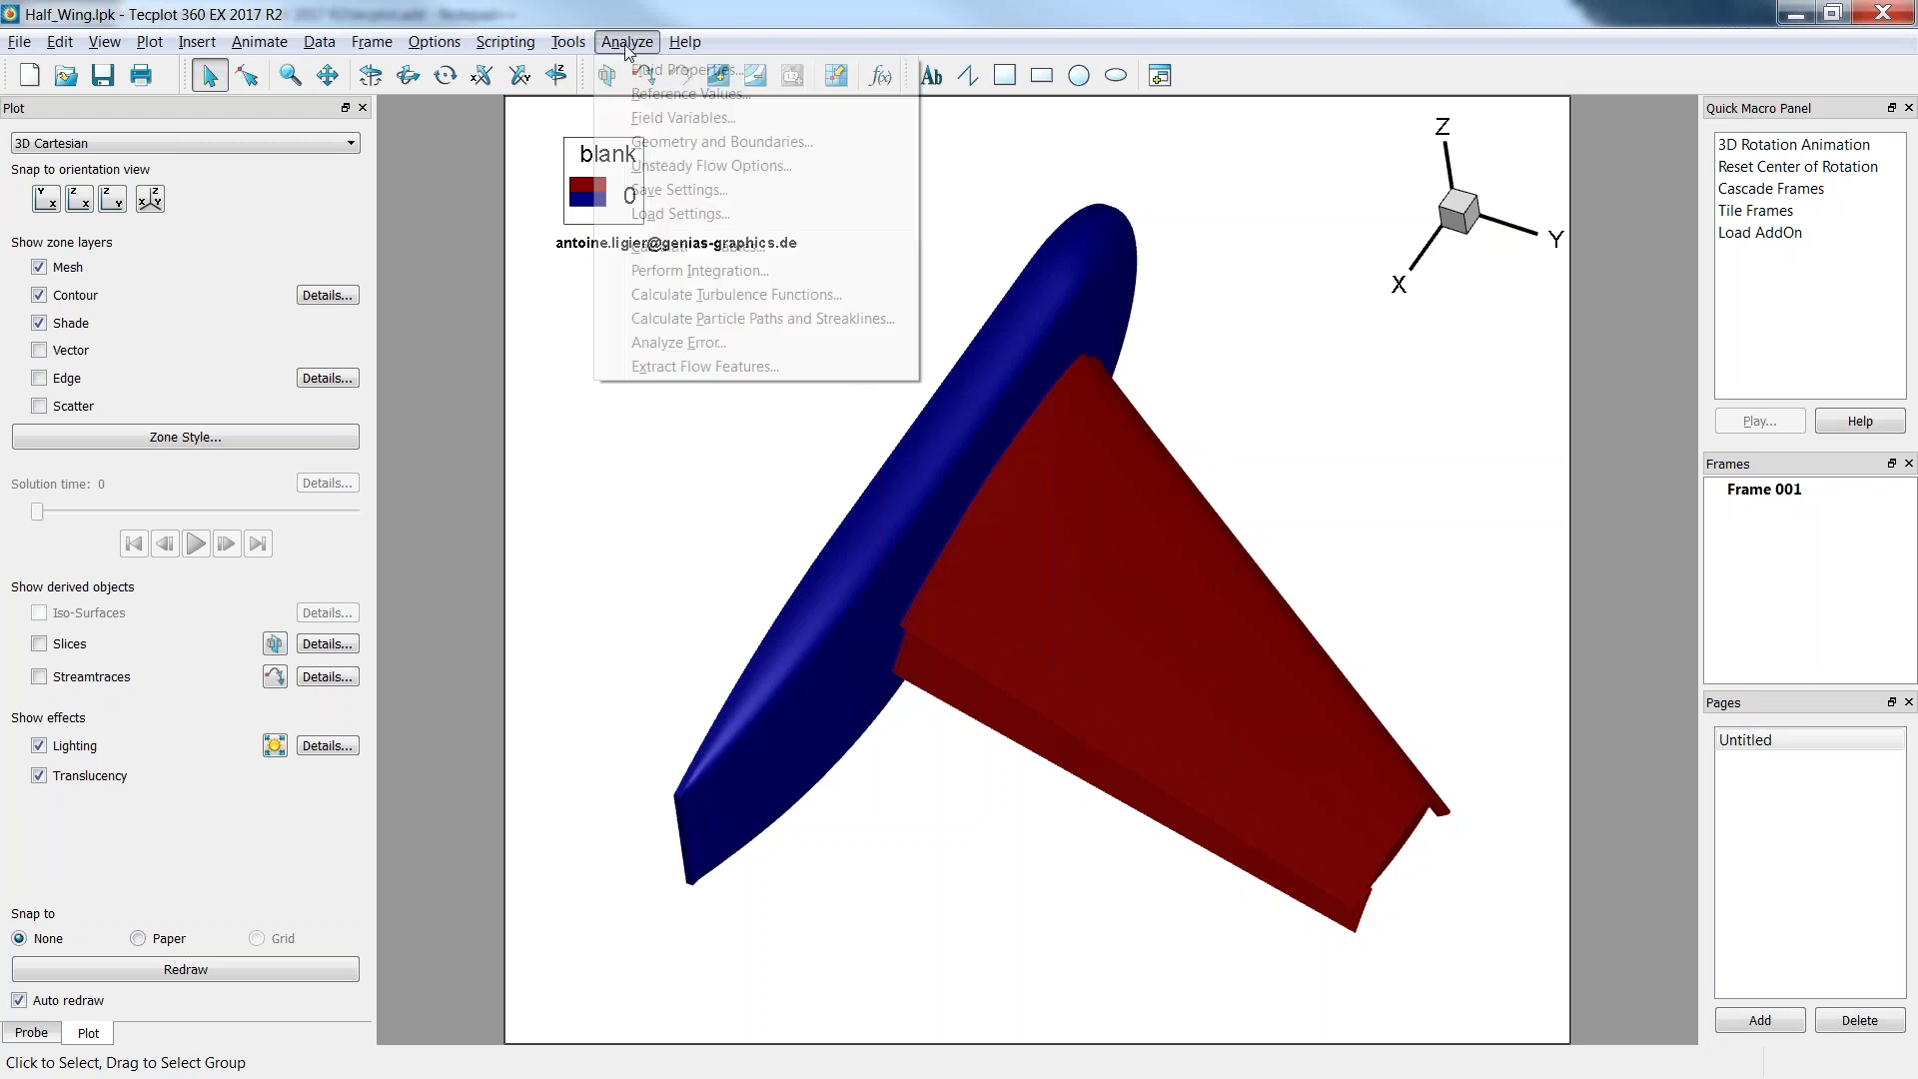
{"action": "left_click", "coordinate": [672, 257]}
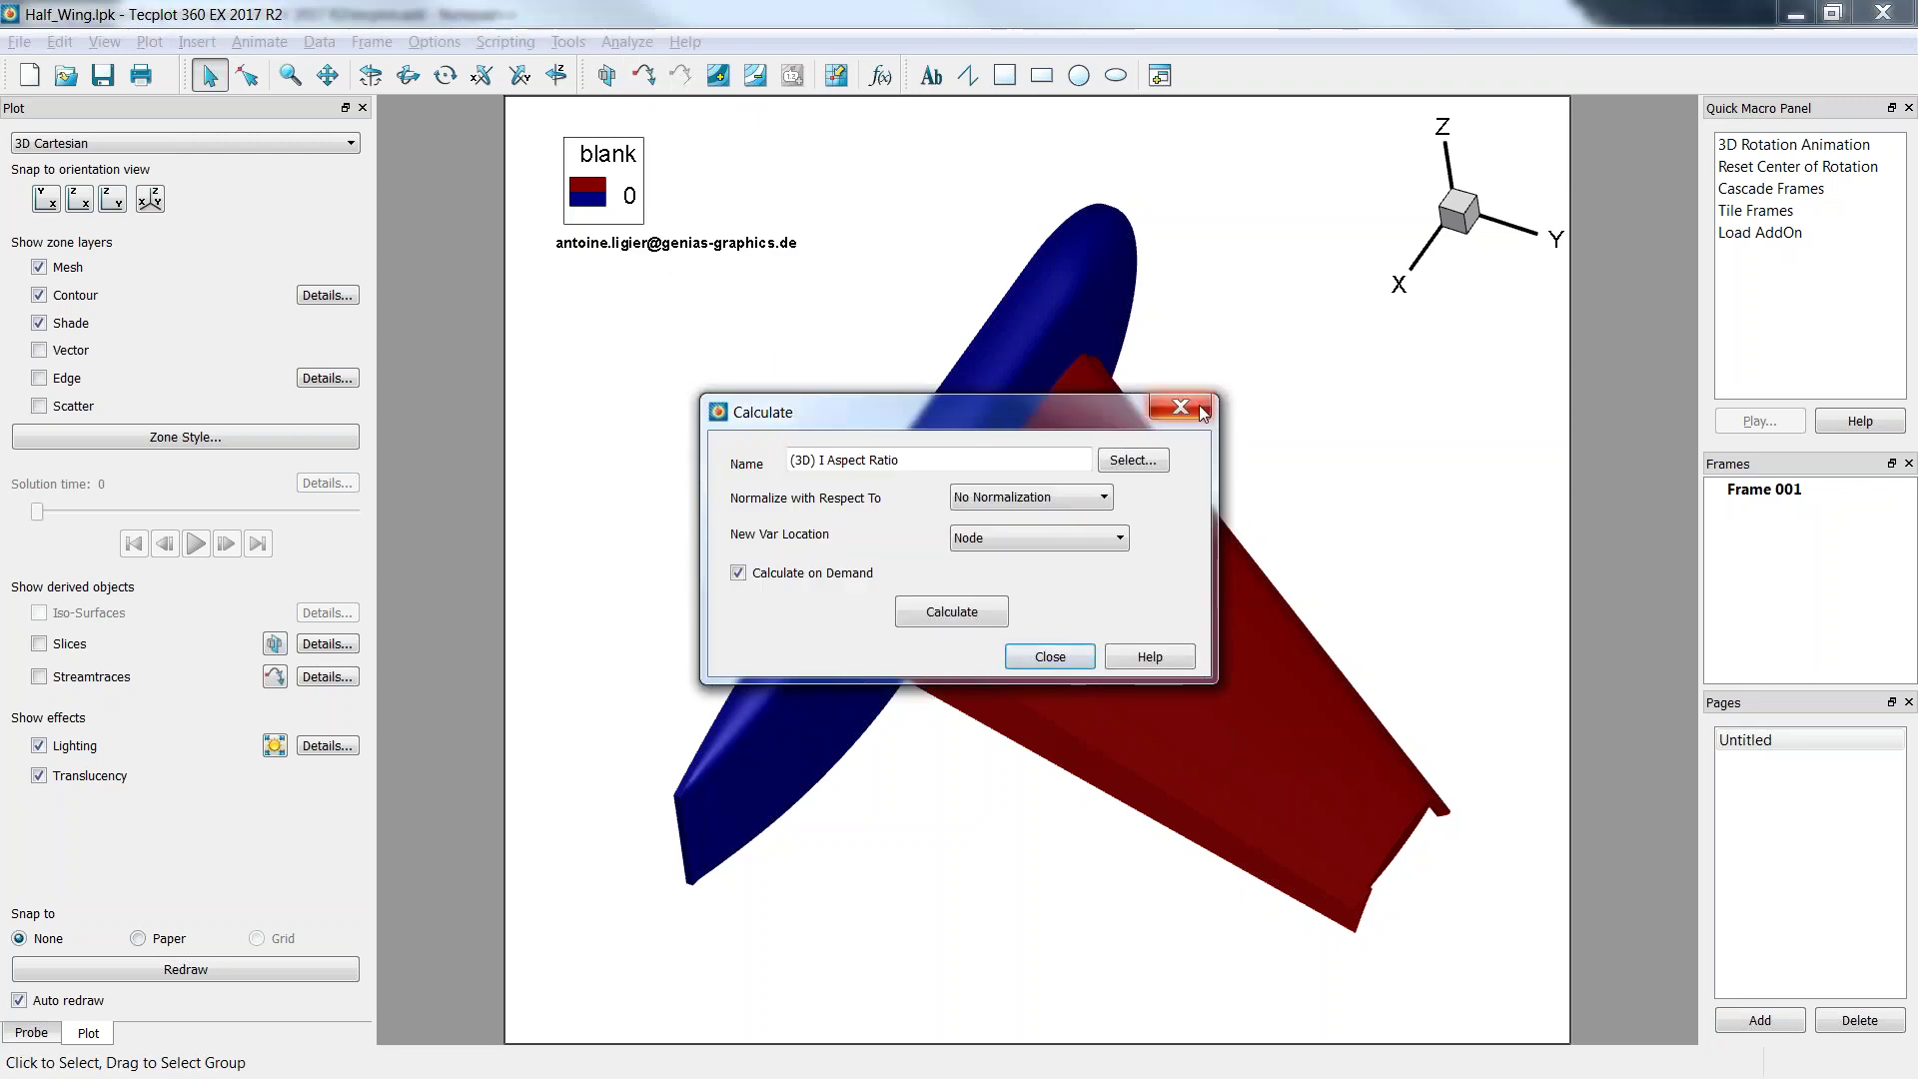
{"action": "key", "text": "Escape"}
{"action": "left_click", "coordinate": [648, 41]}
{"action": "left_click", "coordinate": [693, 283]}
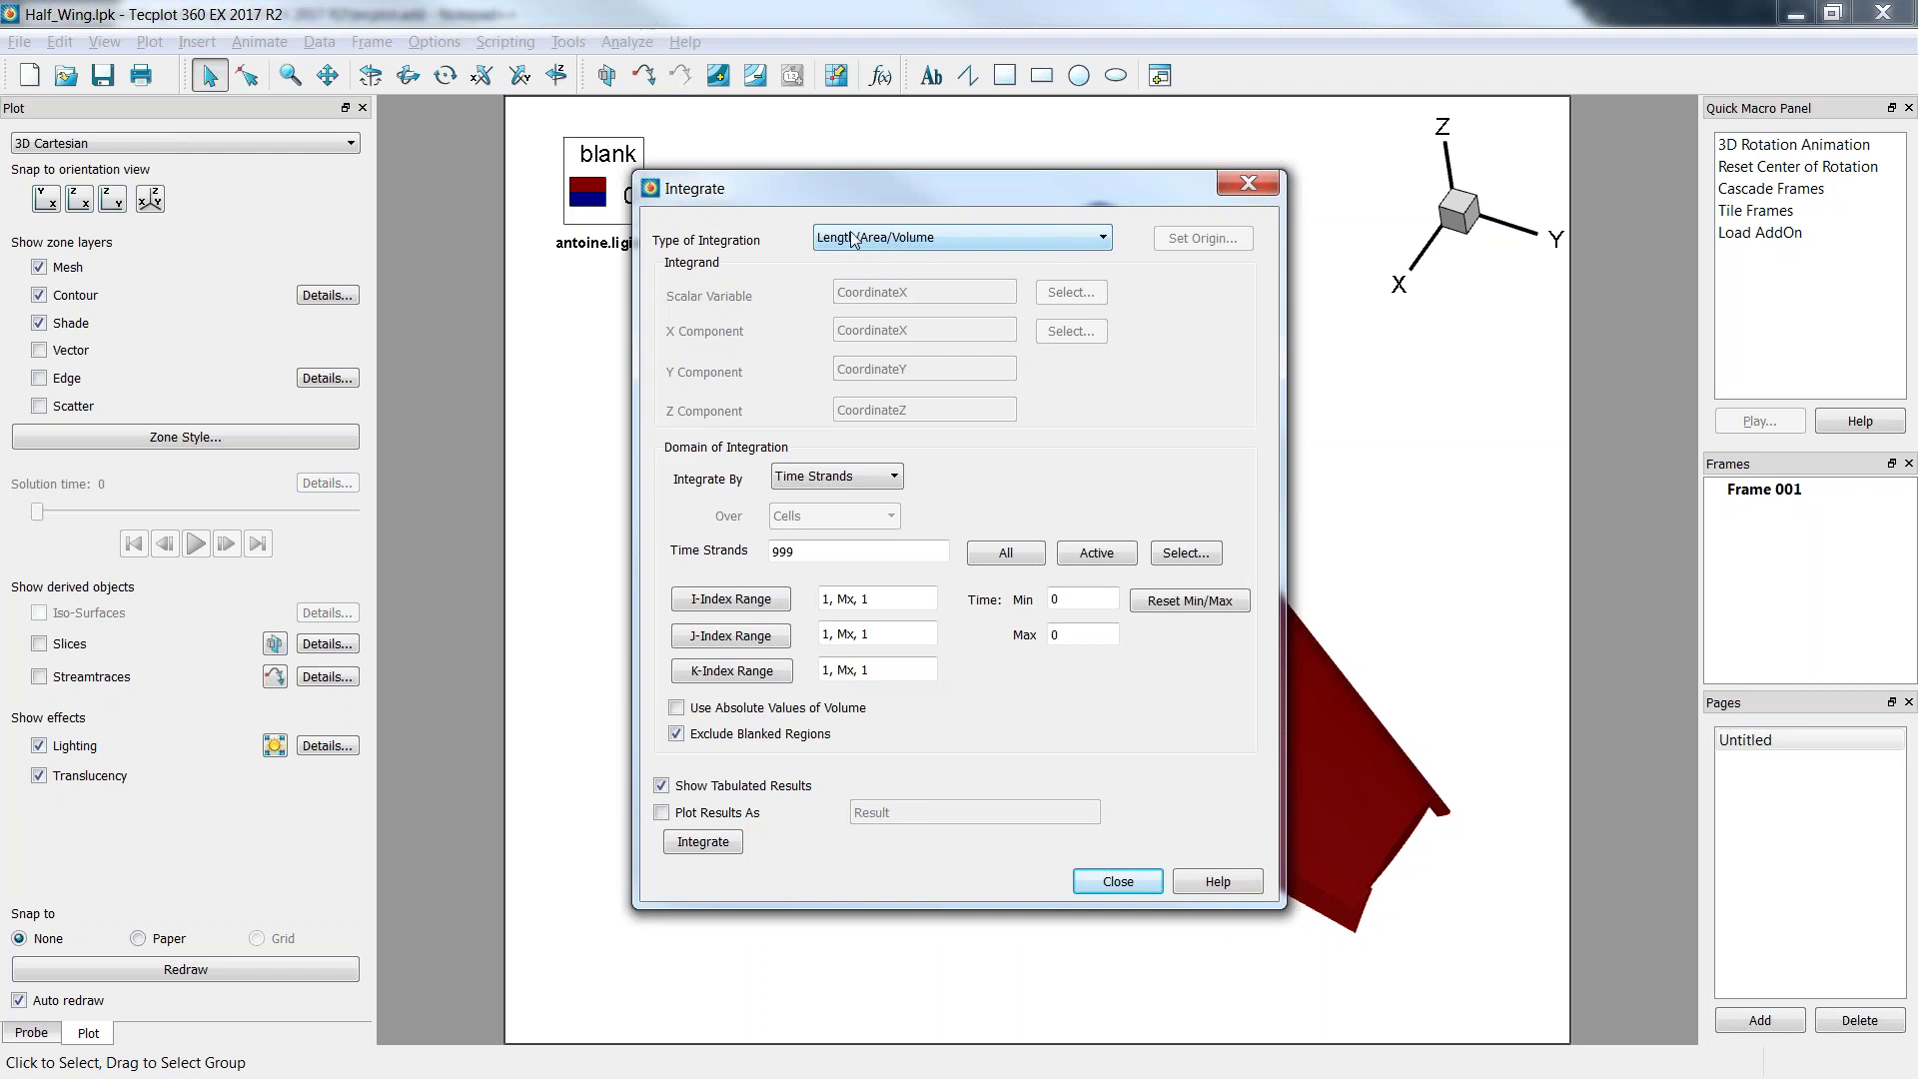
{"action": "double_click", "coordinate": [784, 551]}
{"action": "type", "text": "999"}
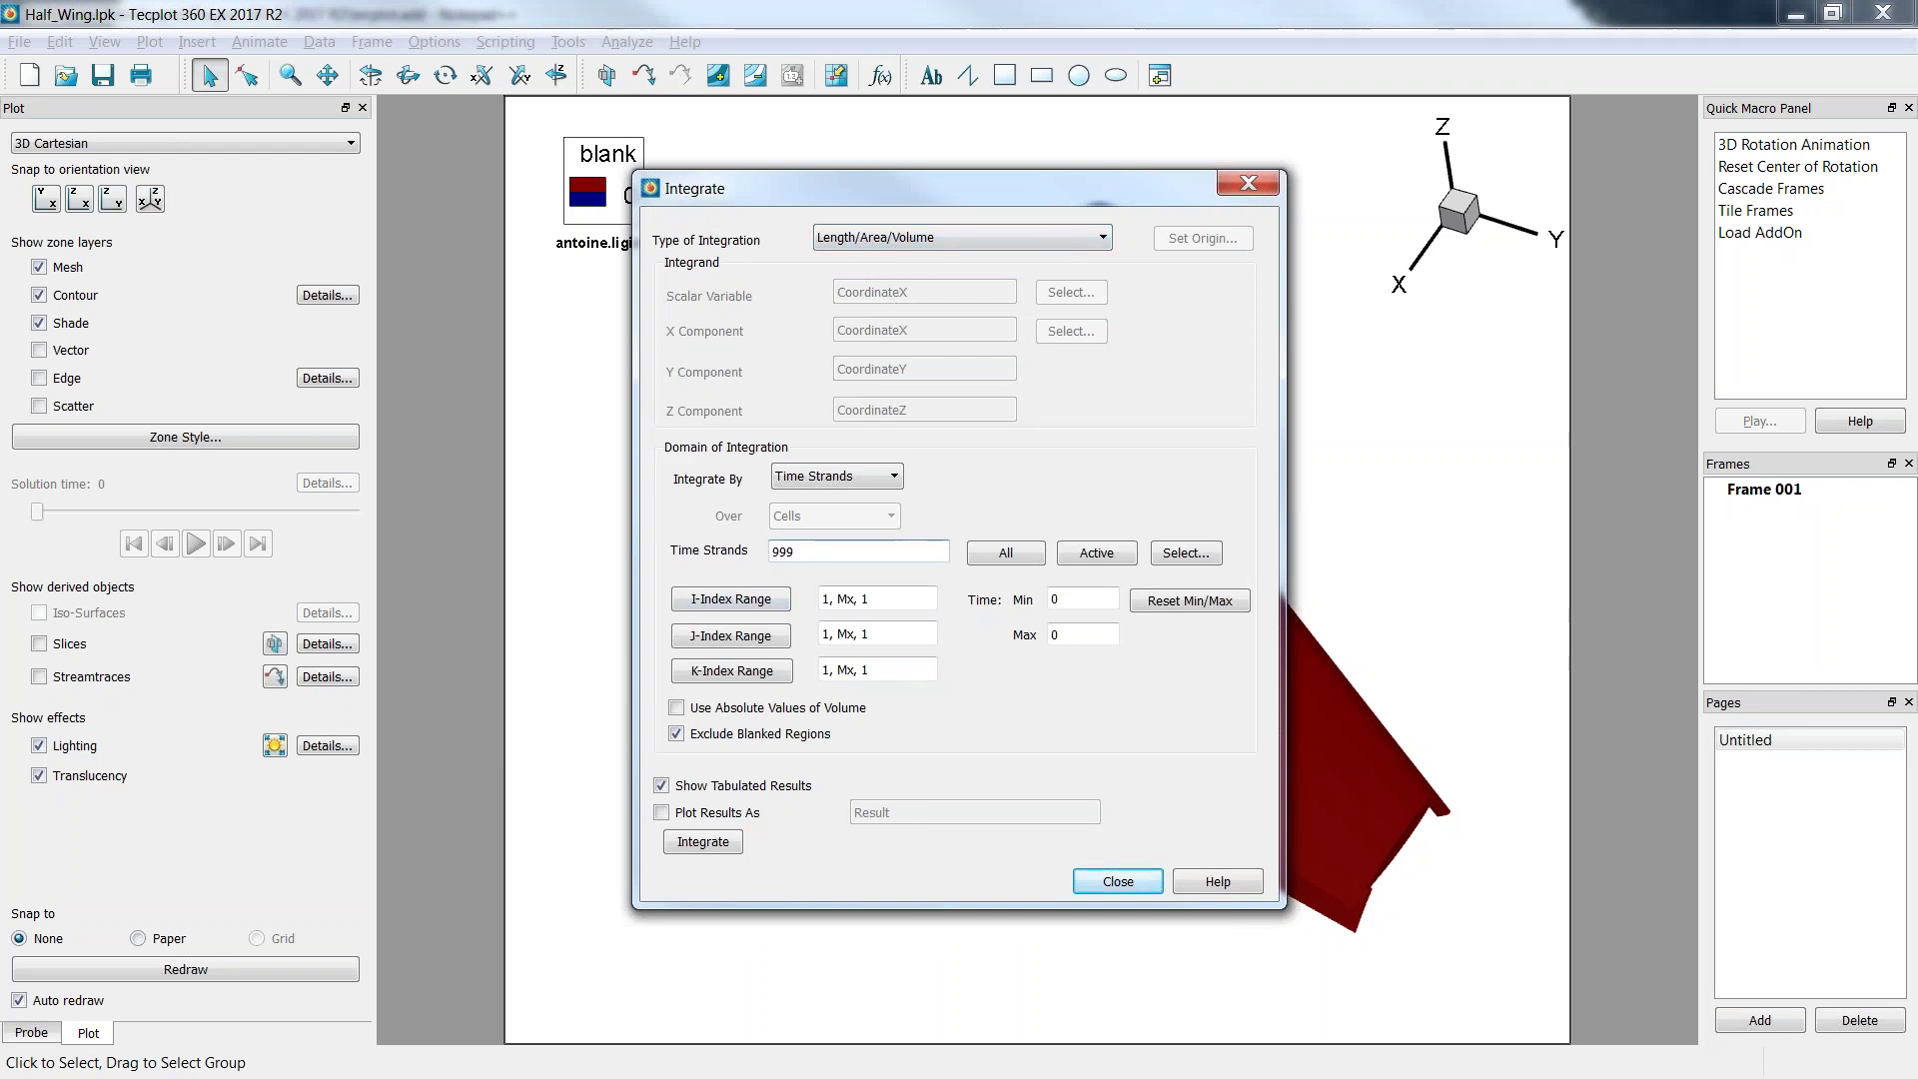
{"action": "left_click", "coordinate": [703, 843]}
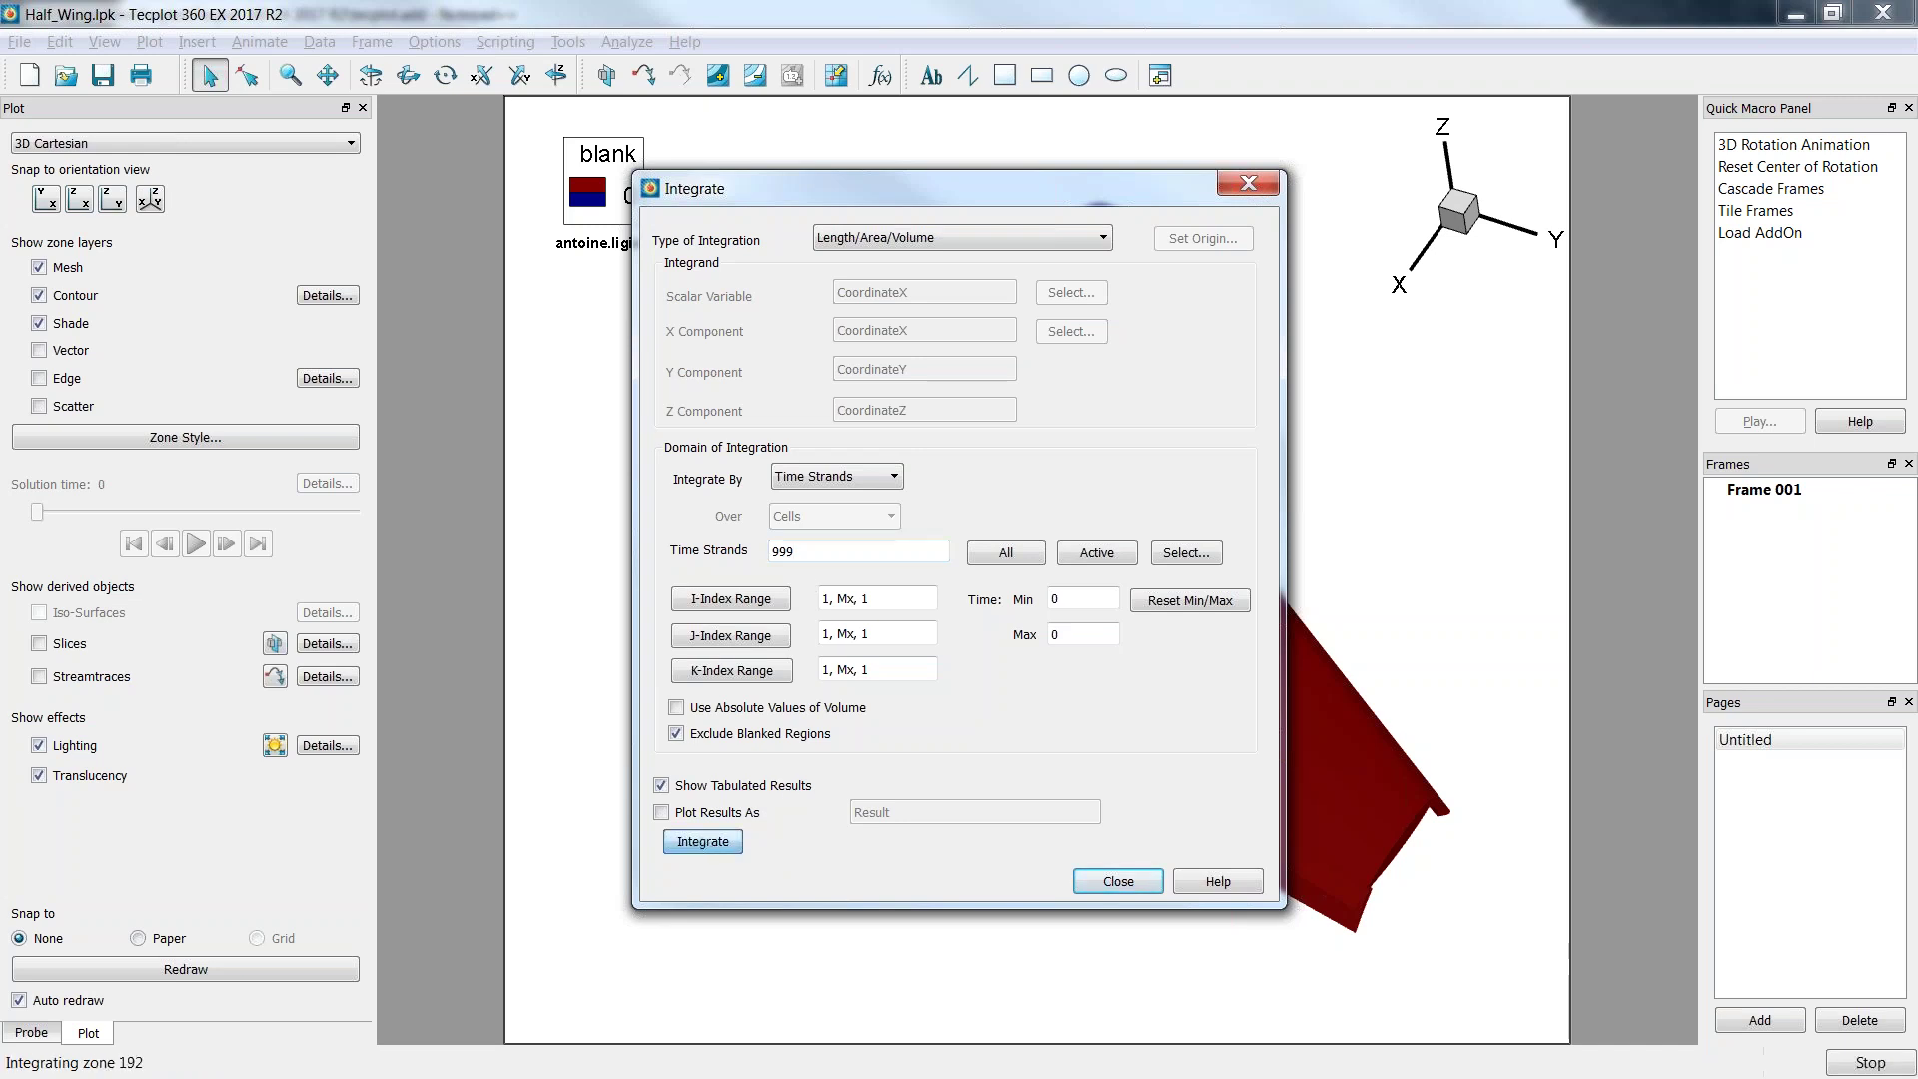
{"action": "mouse_move", "coordinate": [855, 387]}
{"action": "left_mouse_down"}
{"action": "mouse_move", "coordinate": [623, 357]}
{"action": "mouse_move", "coordinate": [616, 376]}
{"action": "mouse_move", "coordinate": [864, 384]}
{"action": "left_mouse_up"}
{"action": "double_click", "coordinate": [802, 388]}
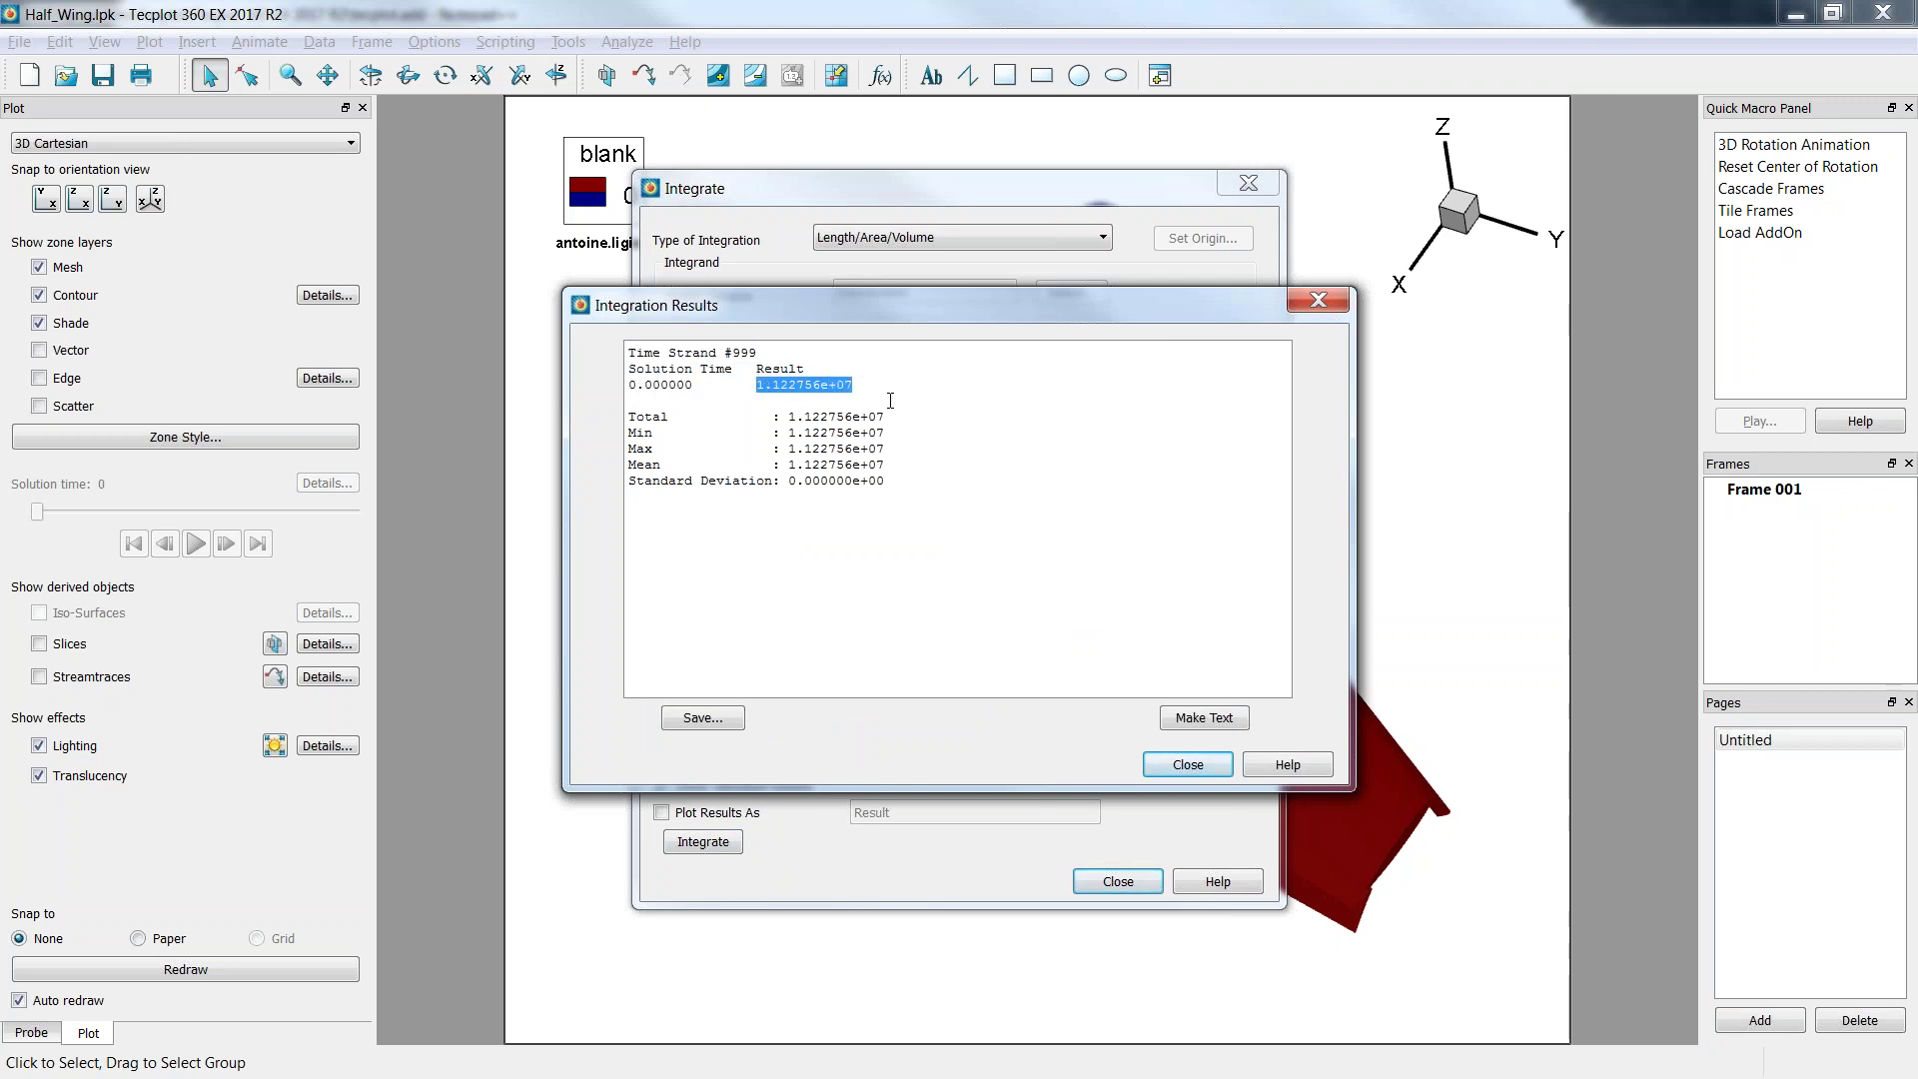
Place the integration results on the plot and trim the label to 'Whole plane area 1.122756e+07'.
{"action": "left_click", "coordinate": [1190, 724]}
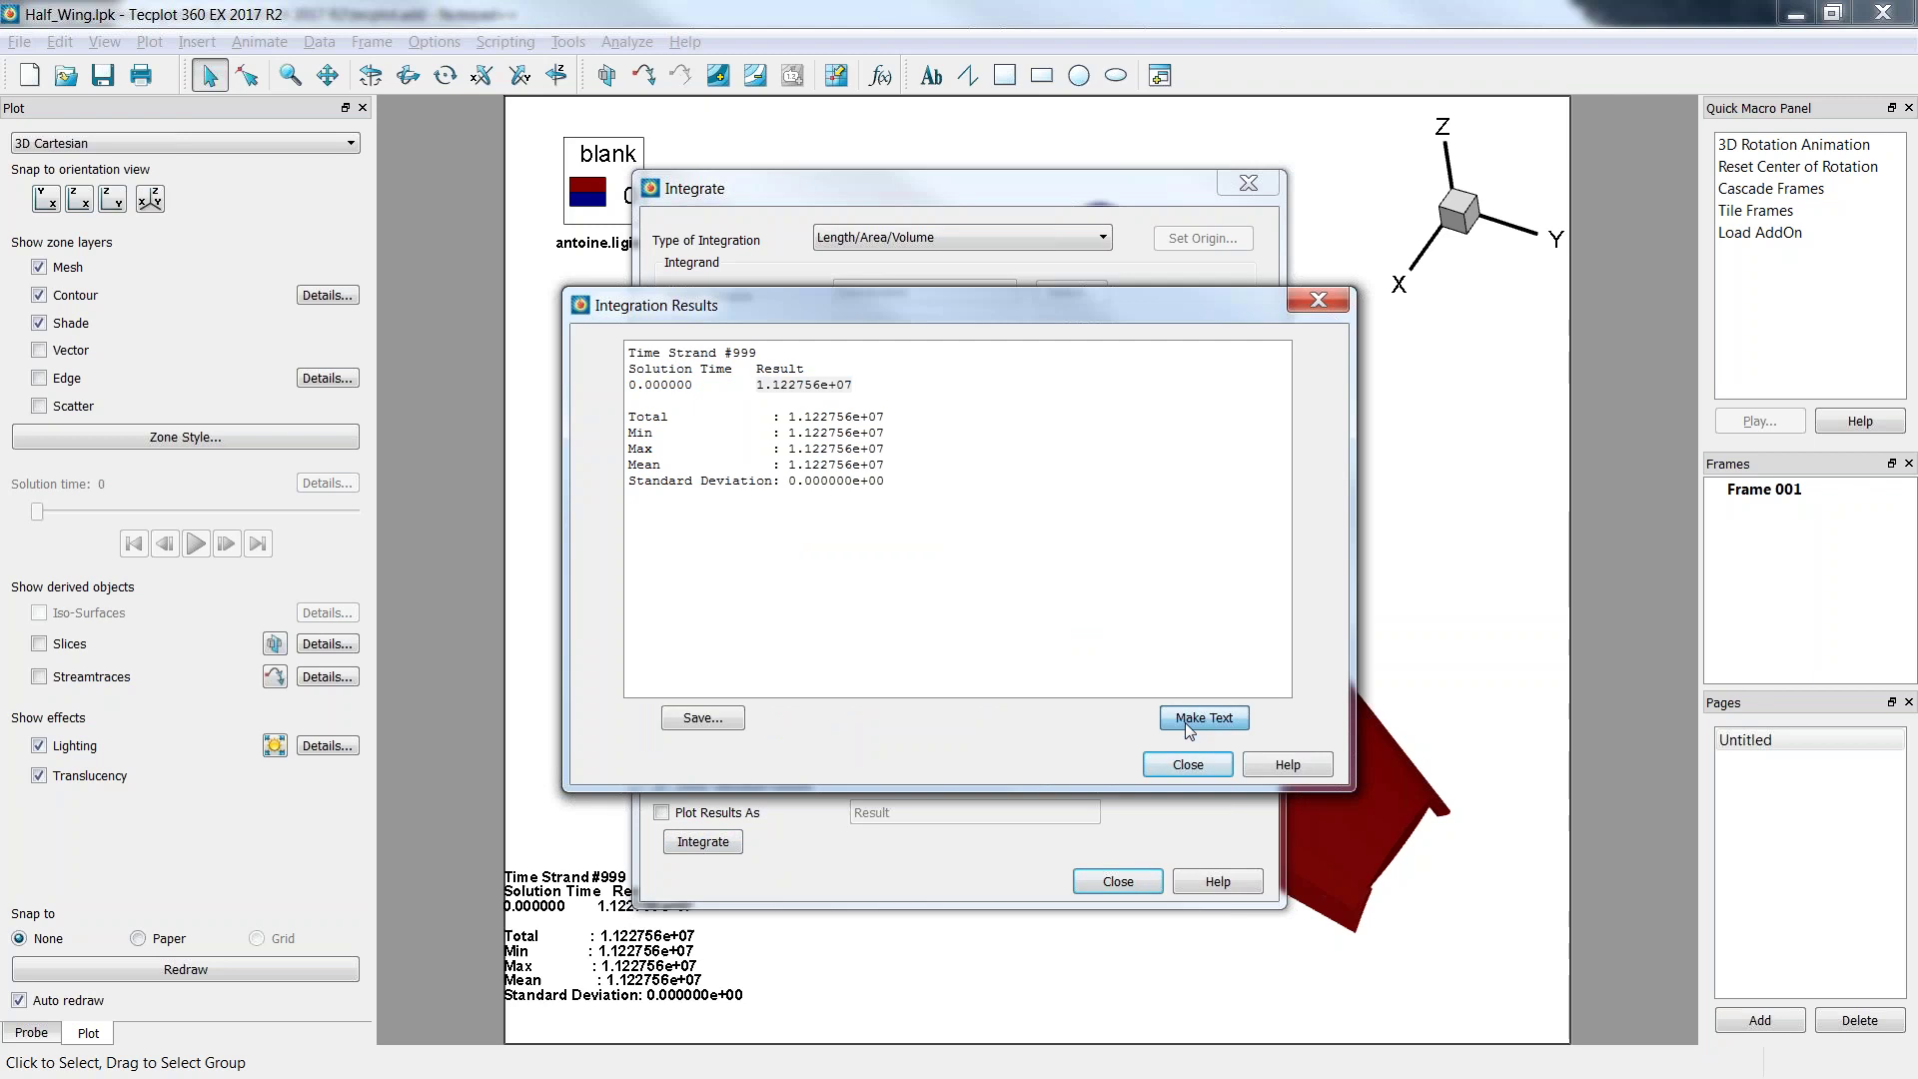
{"action": "left_click", "coordinate": [1179, 769]}
{"action": "double_click", "coordinate": [569, 964]}
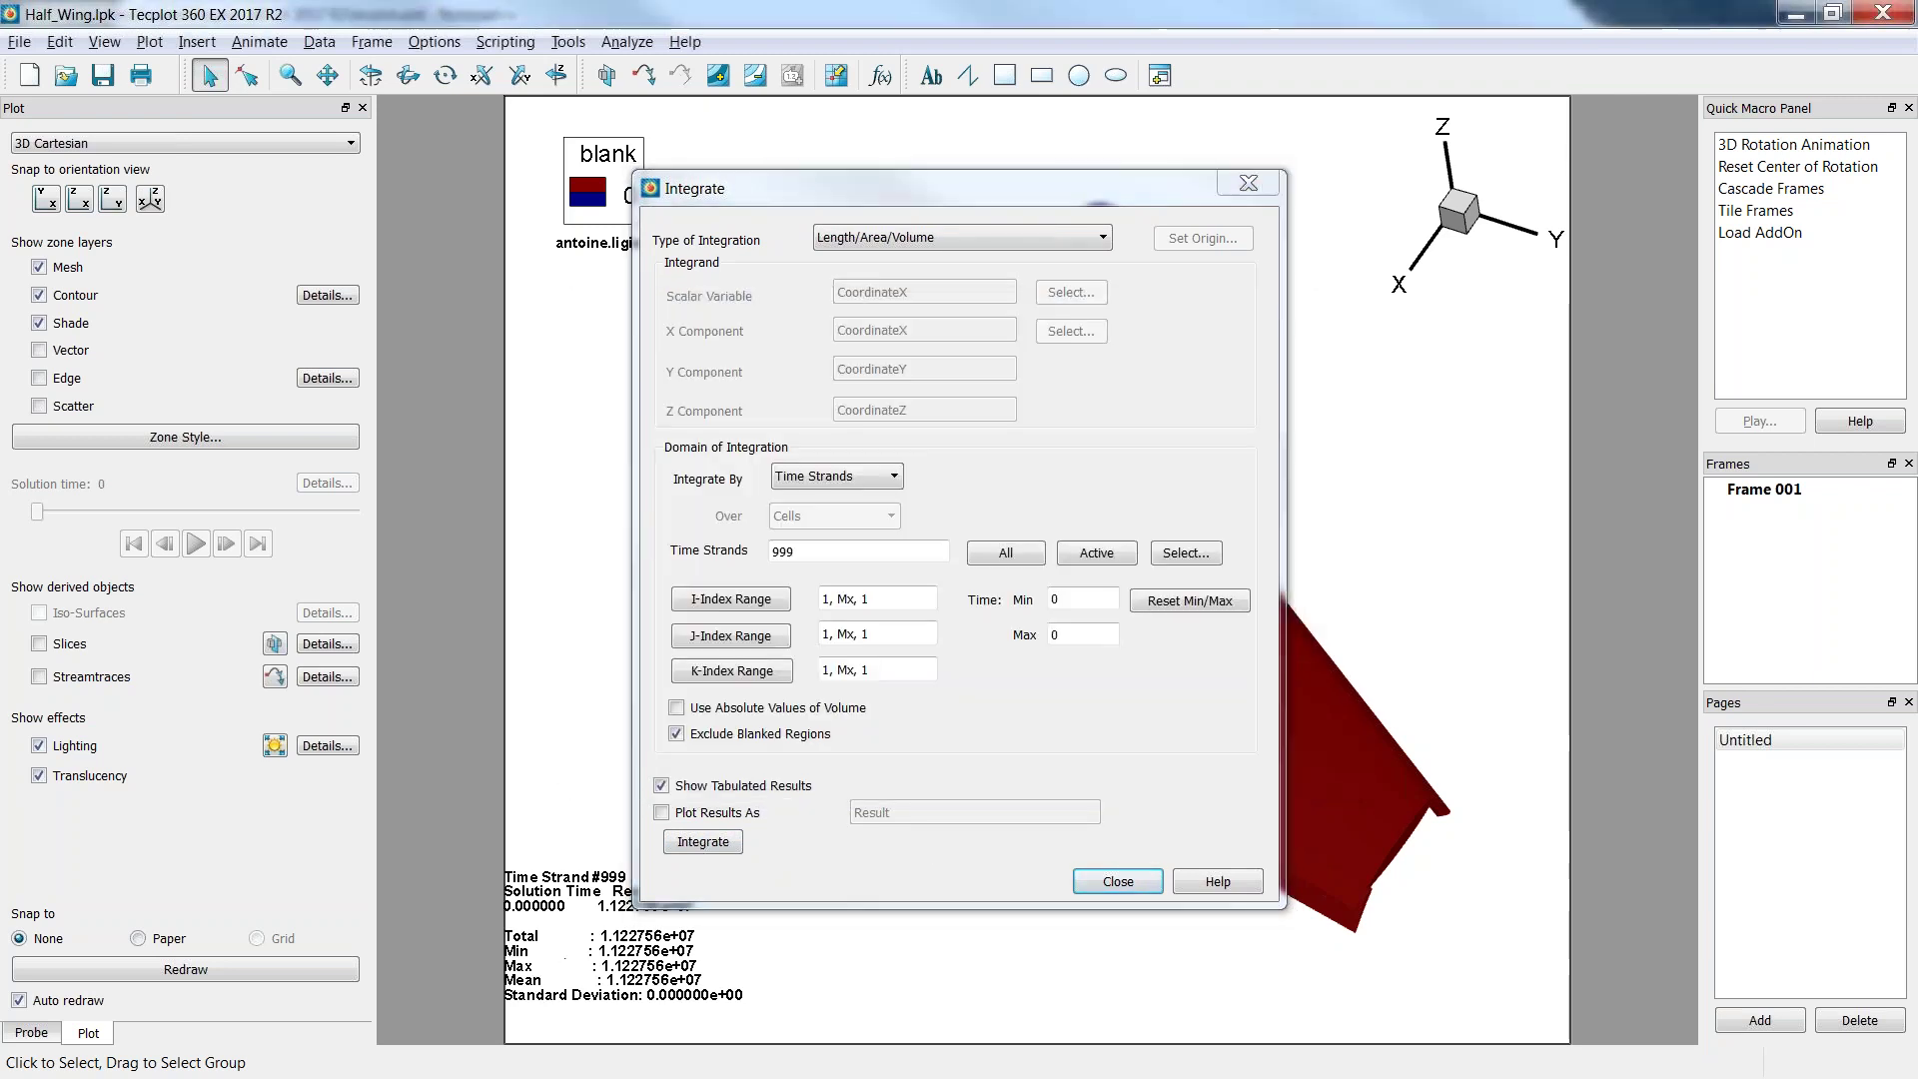
{"action": "left_click_drag", "start_coordinate": [759, 443], "coordinate": [678, 408]}
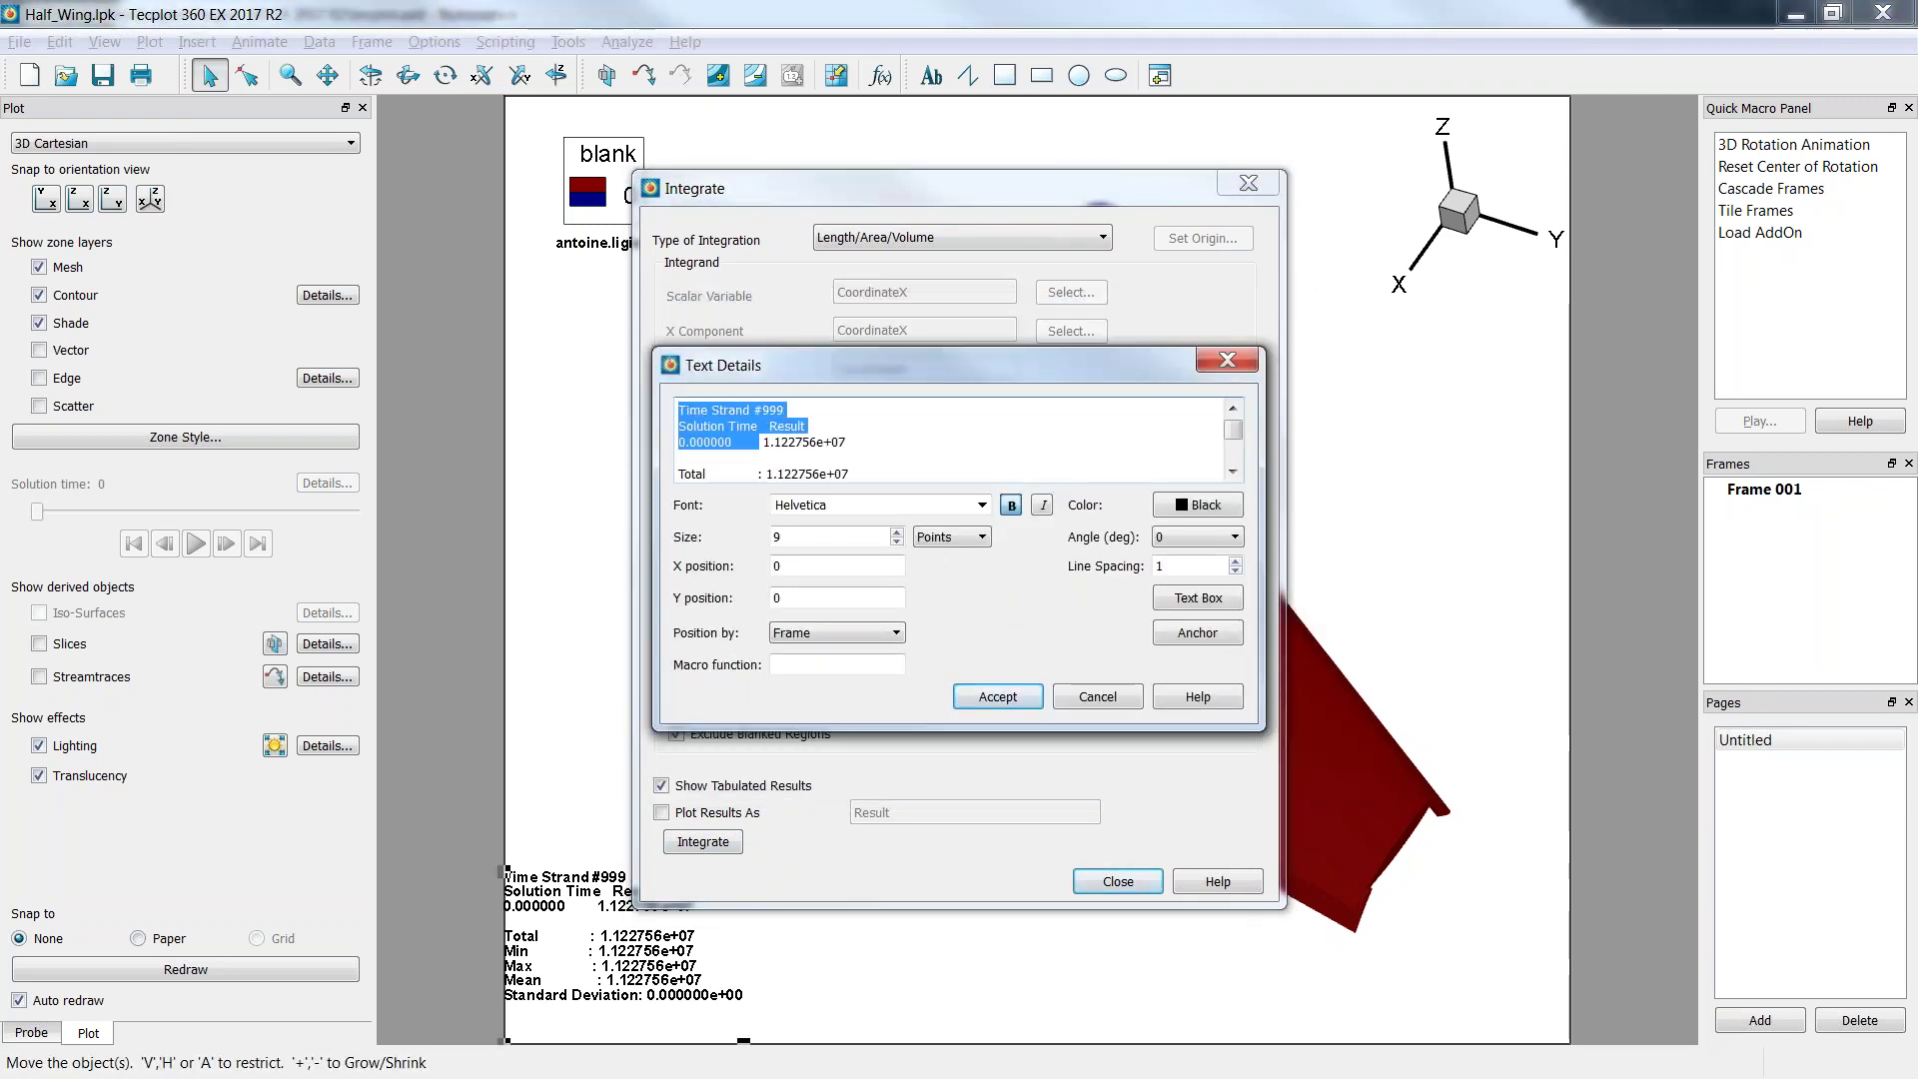
{"action": "type", "text": "Whole pla"}
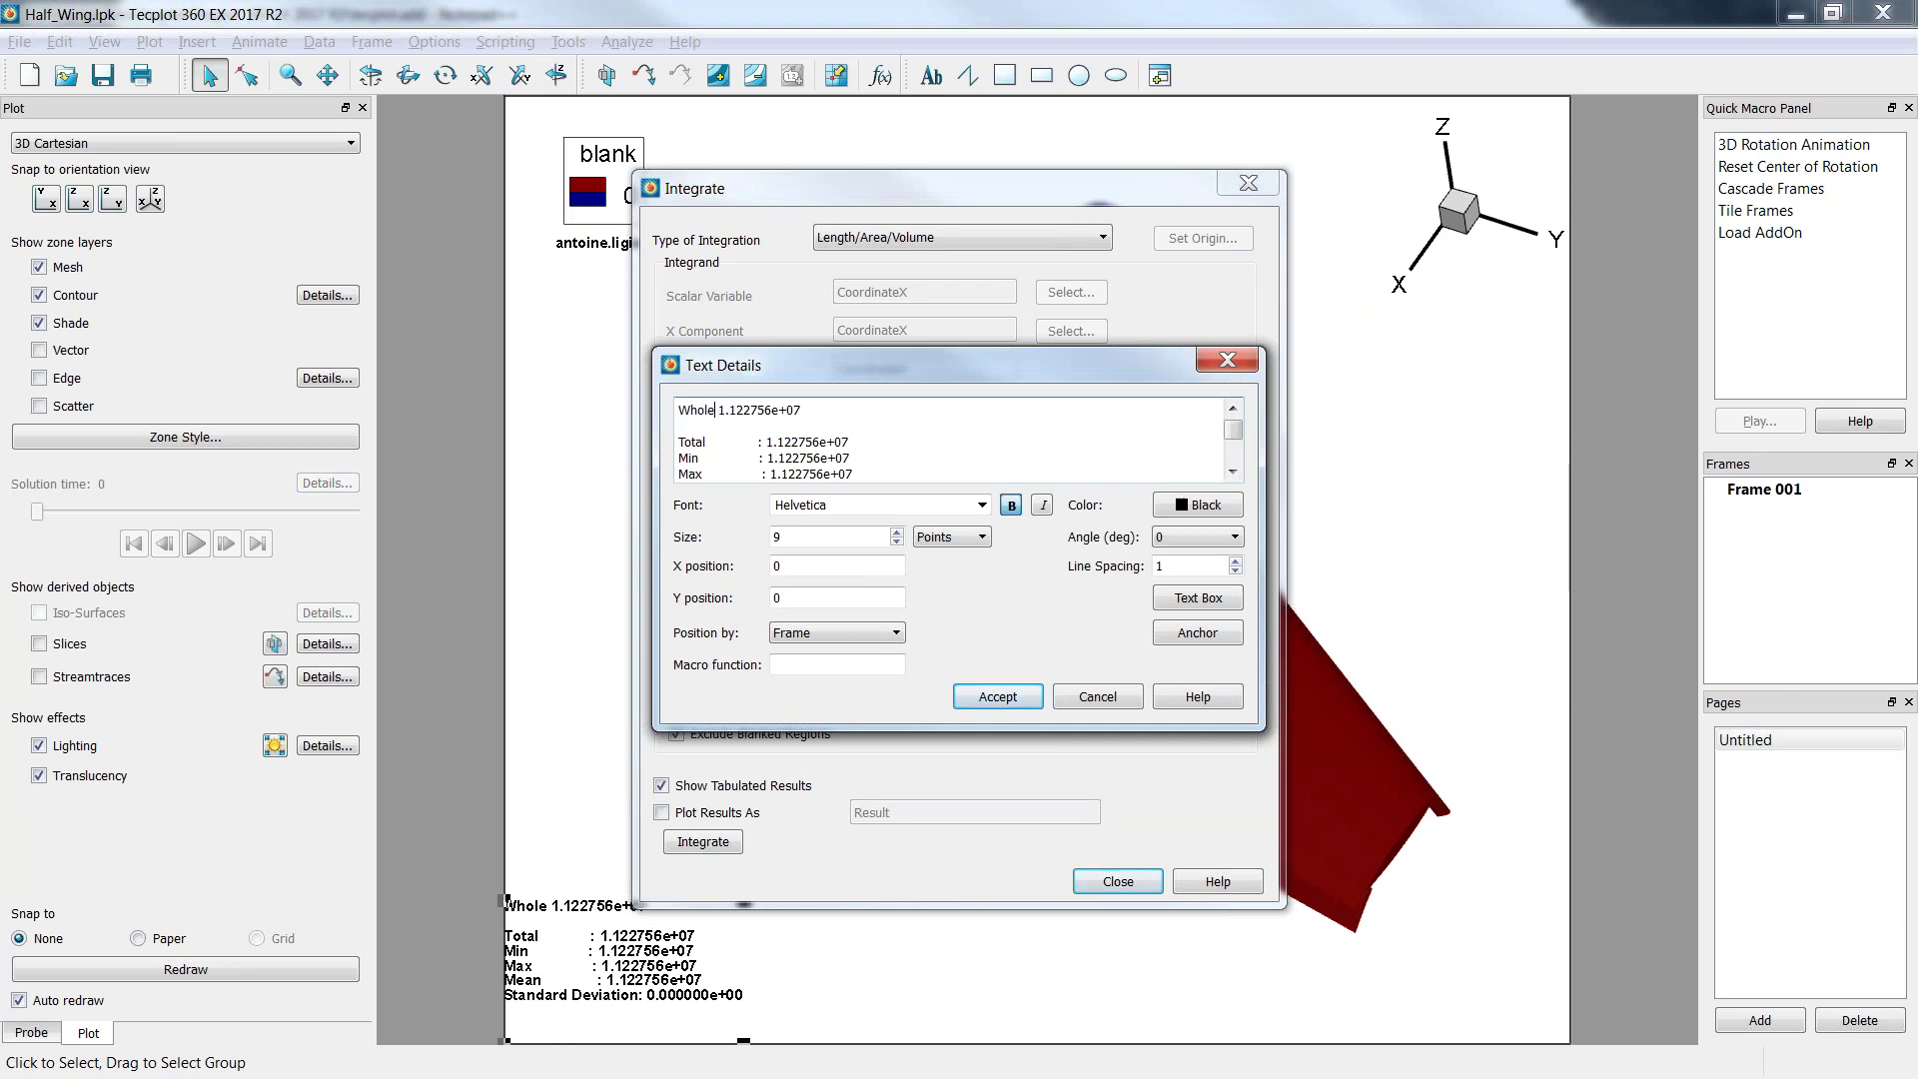
{"action": "type", "text": "ne"}
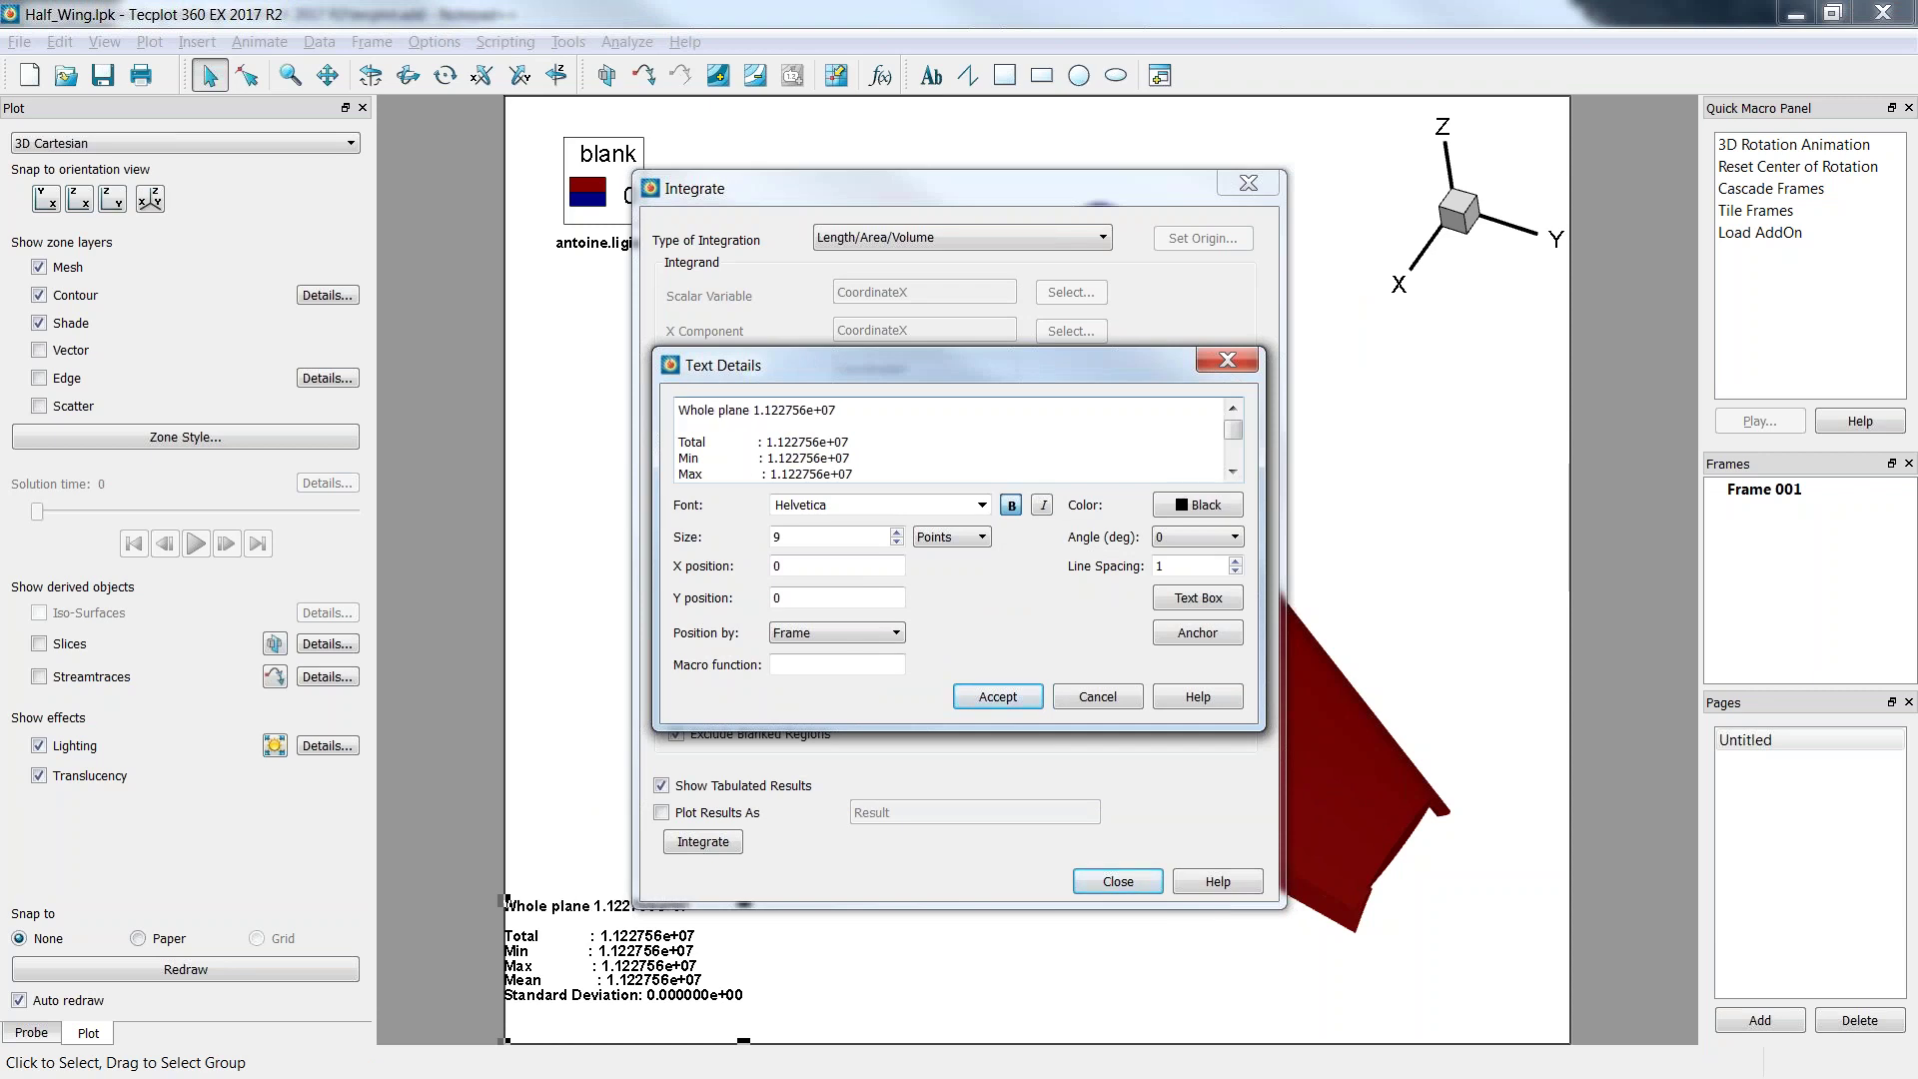
{"action": "type", "text": " area"}
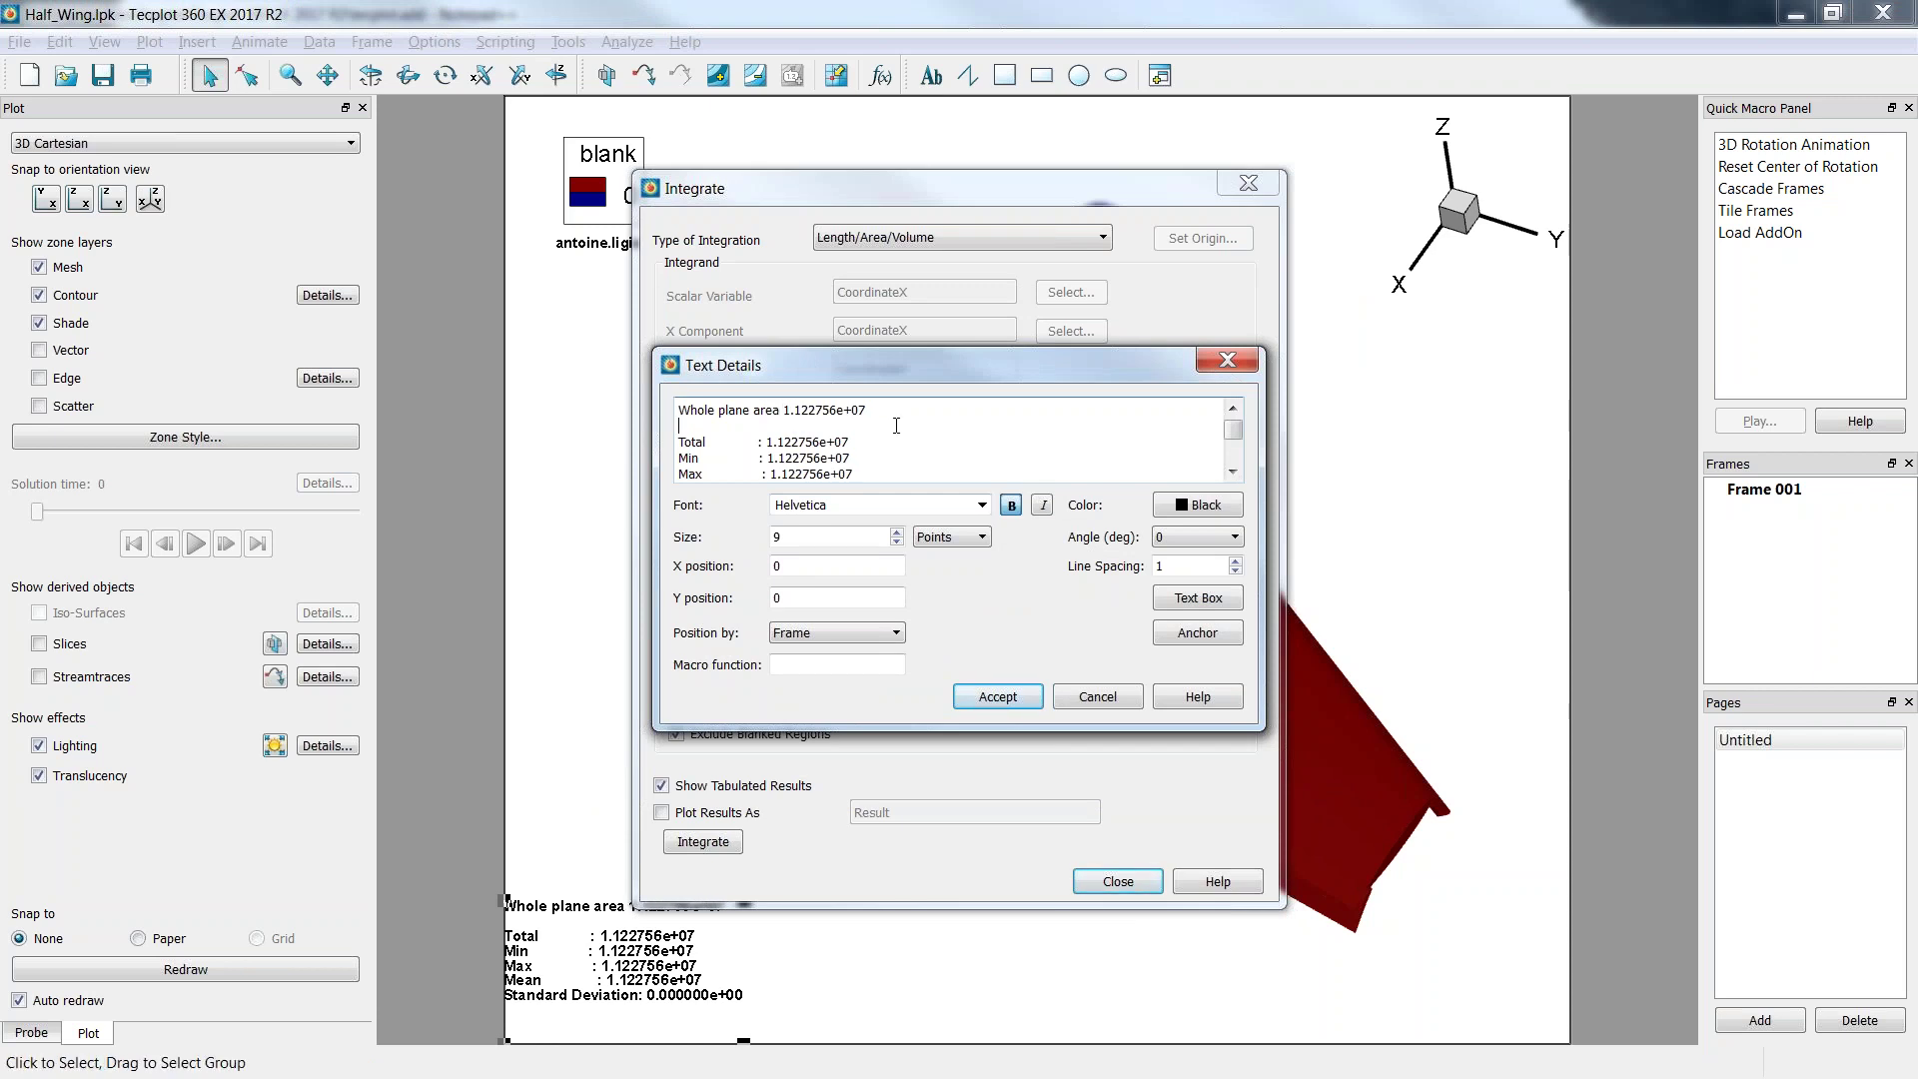
{"action": "key", "text": "ctrl+shift+End"}
{"action": "key", "text": "Delete"}
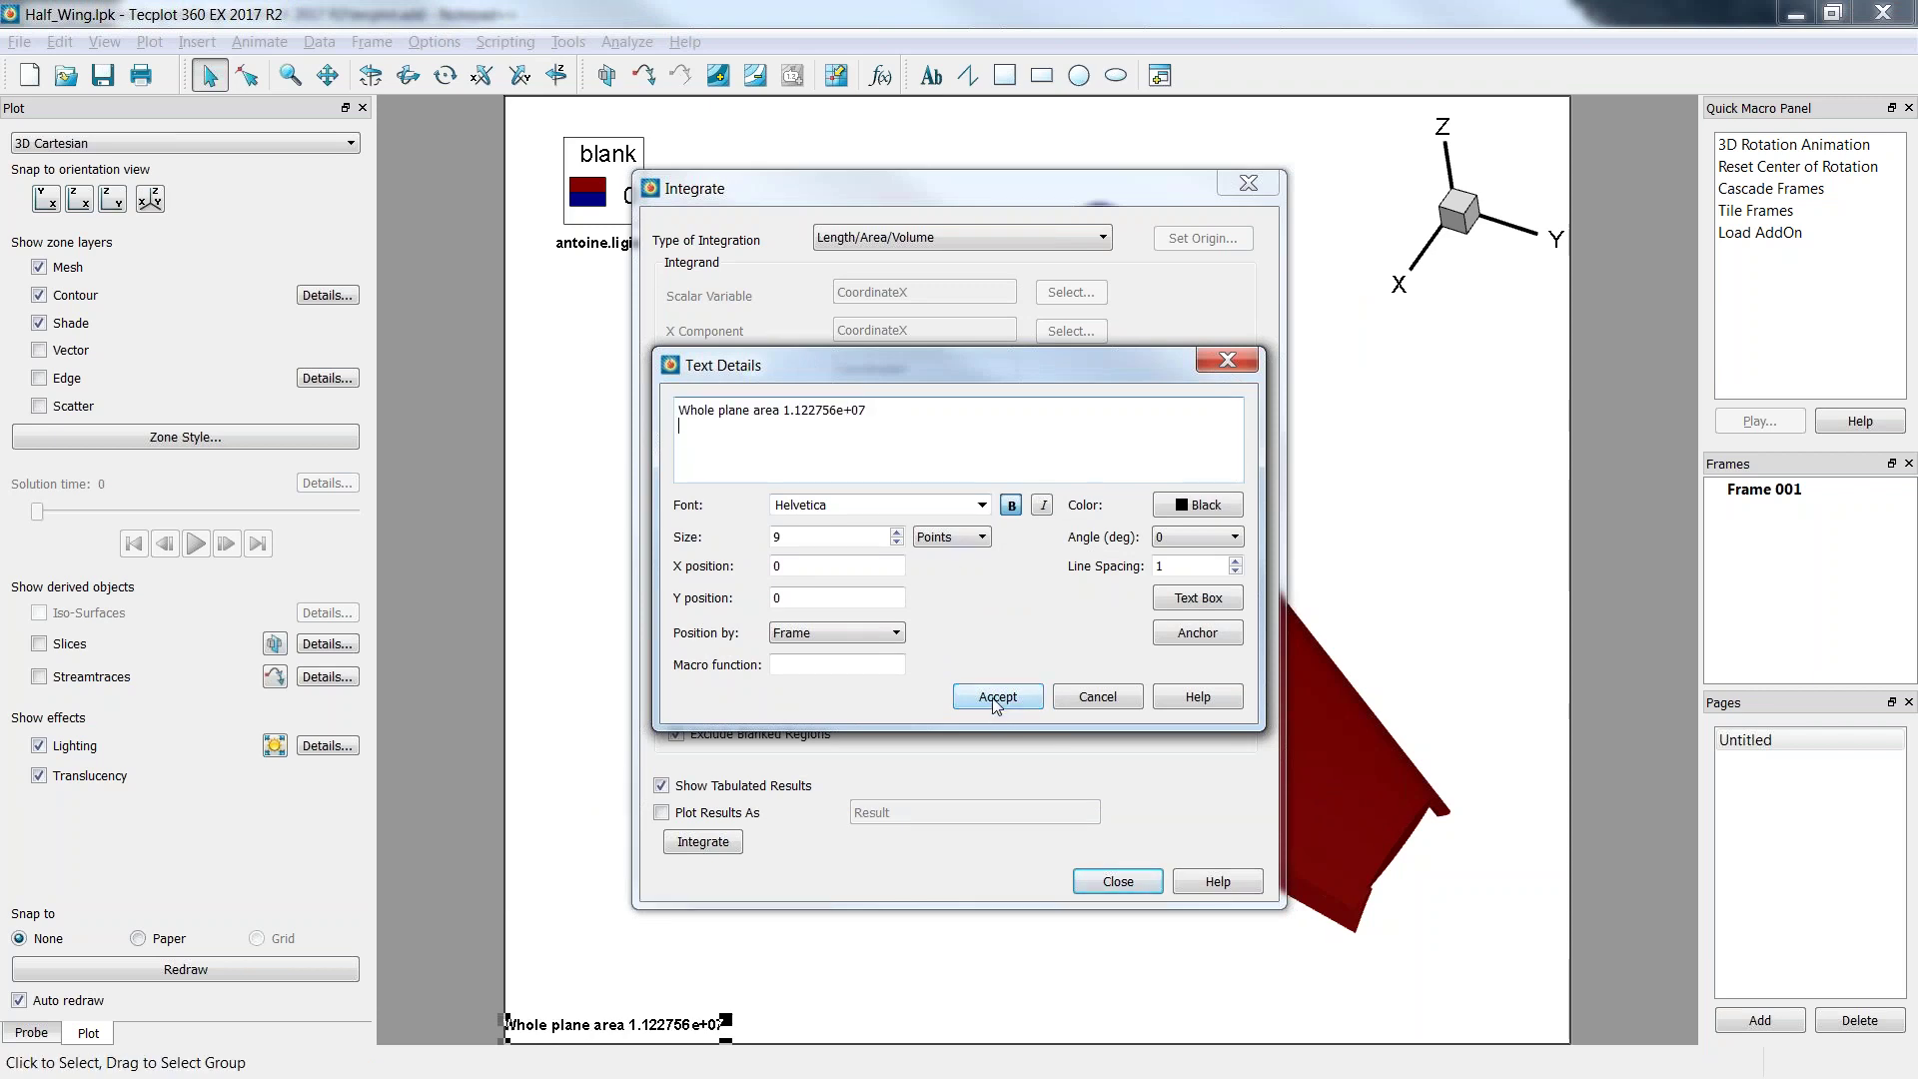
{"action": "left_click", "coordinate": [997, 698]}
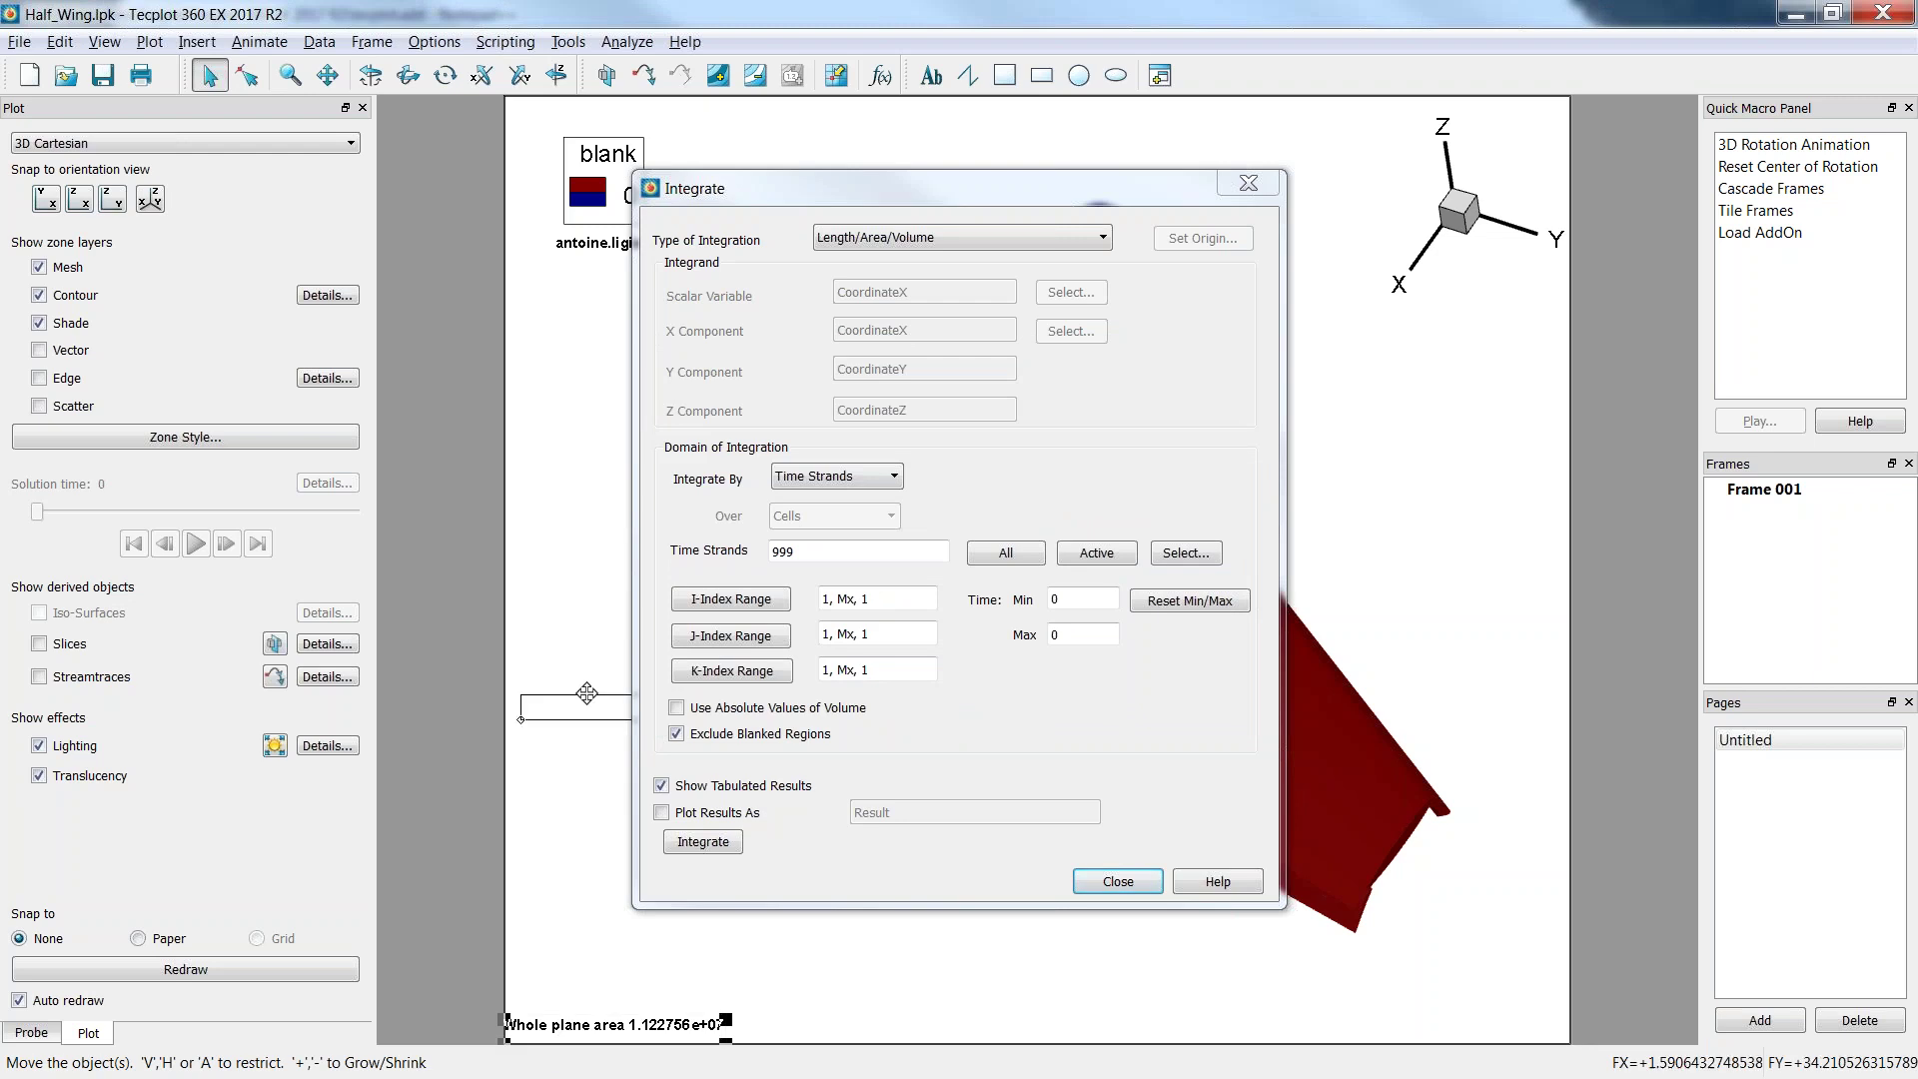
Move the area label to the plot's left middle, close Integration, and deselect.
{"action": "left_click_drag", "start_coordinate": [568, 1027], "coordinate": [577, 616]}
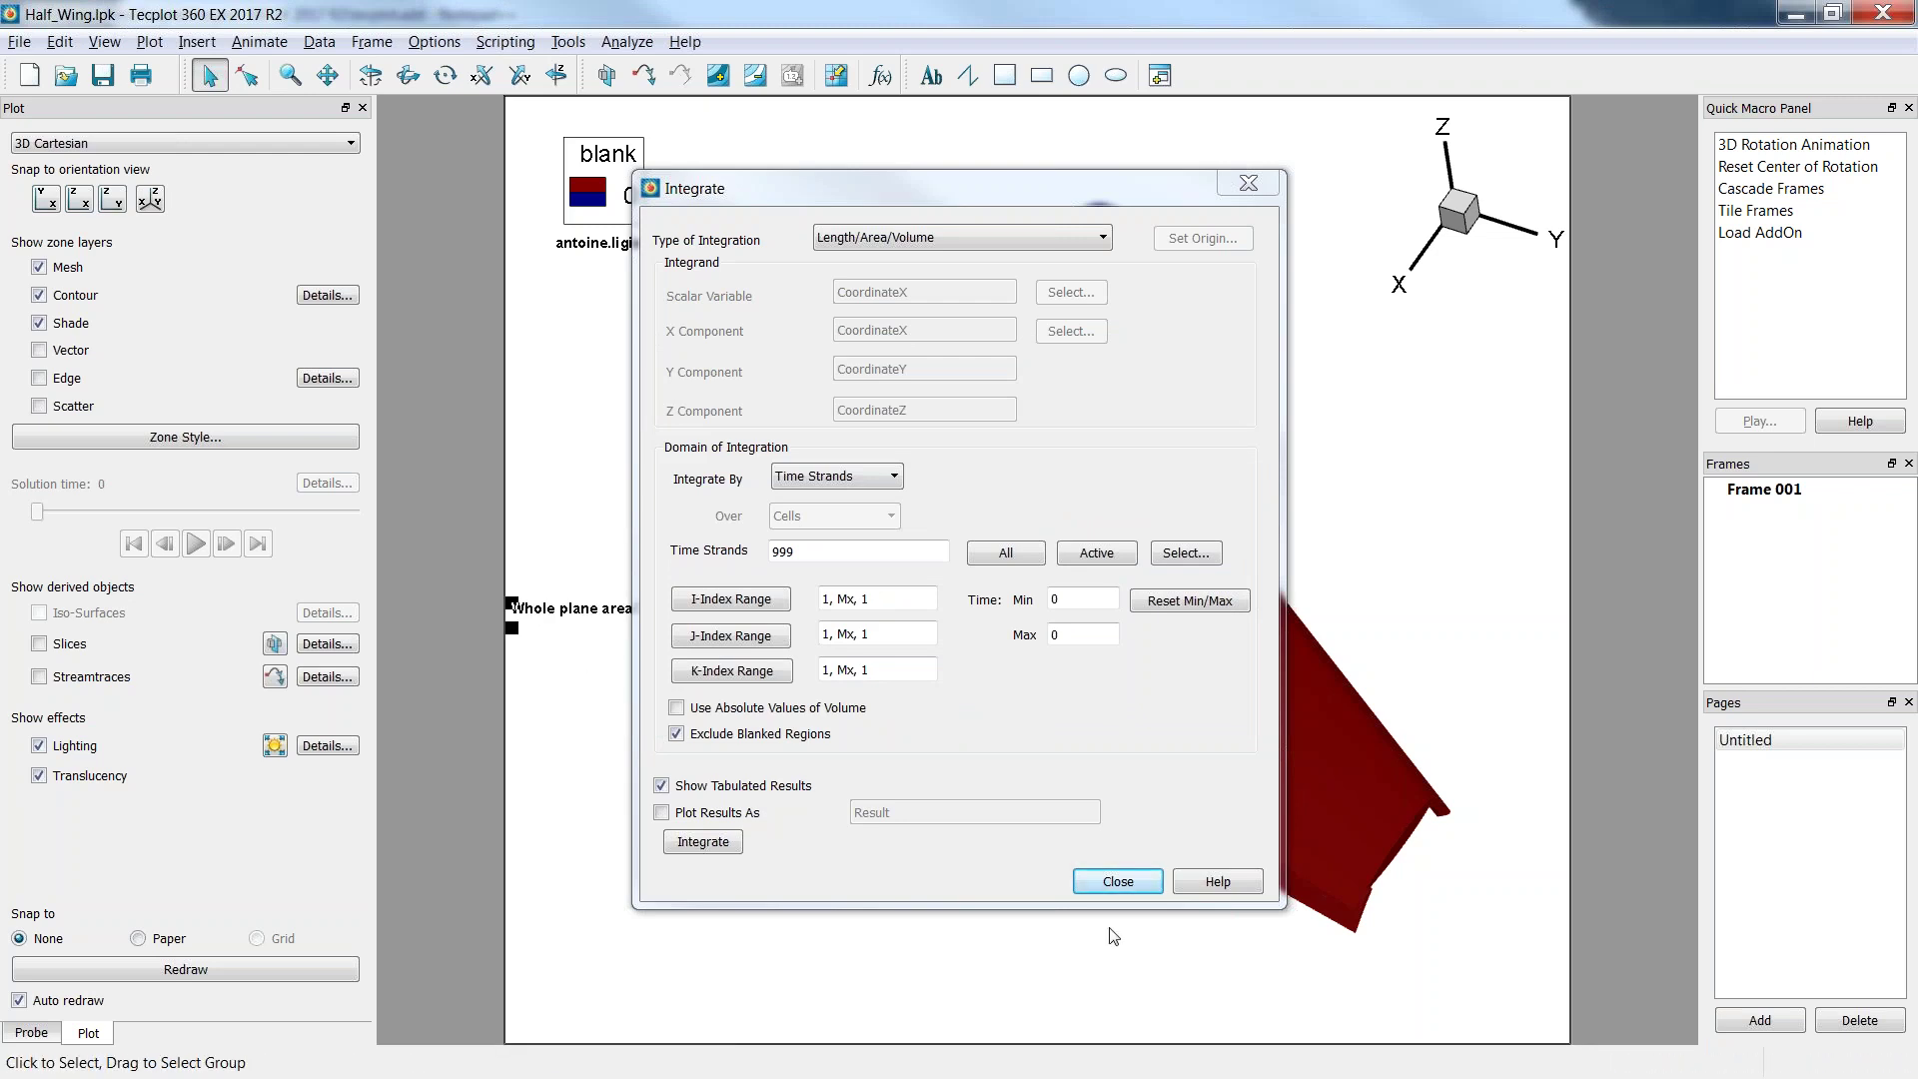
{"action": "left_click", "coordinate": [1248, 183]}
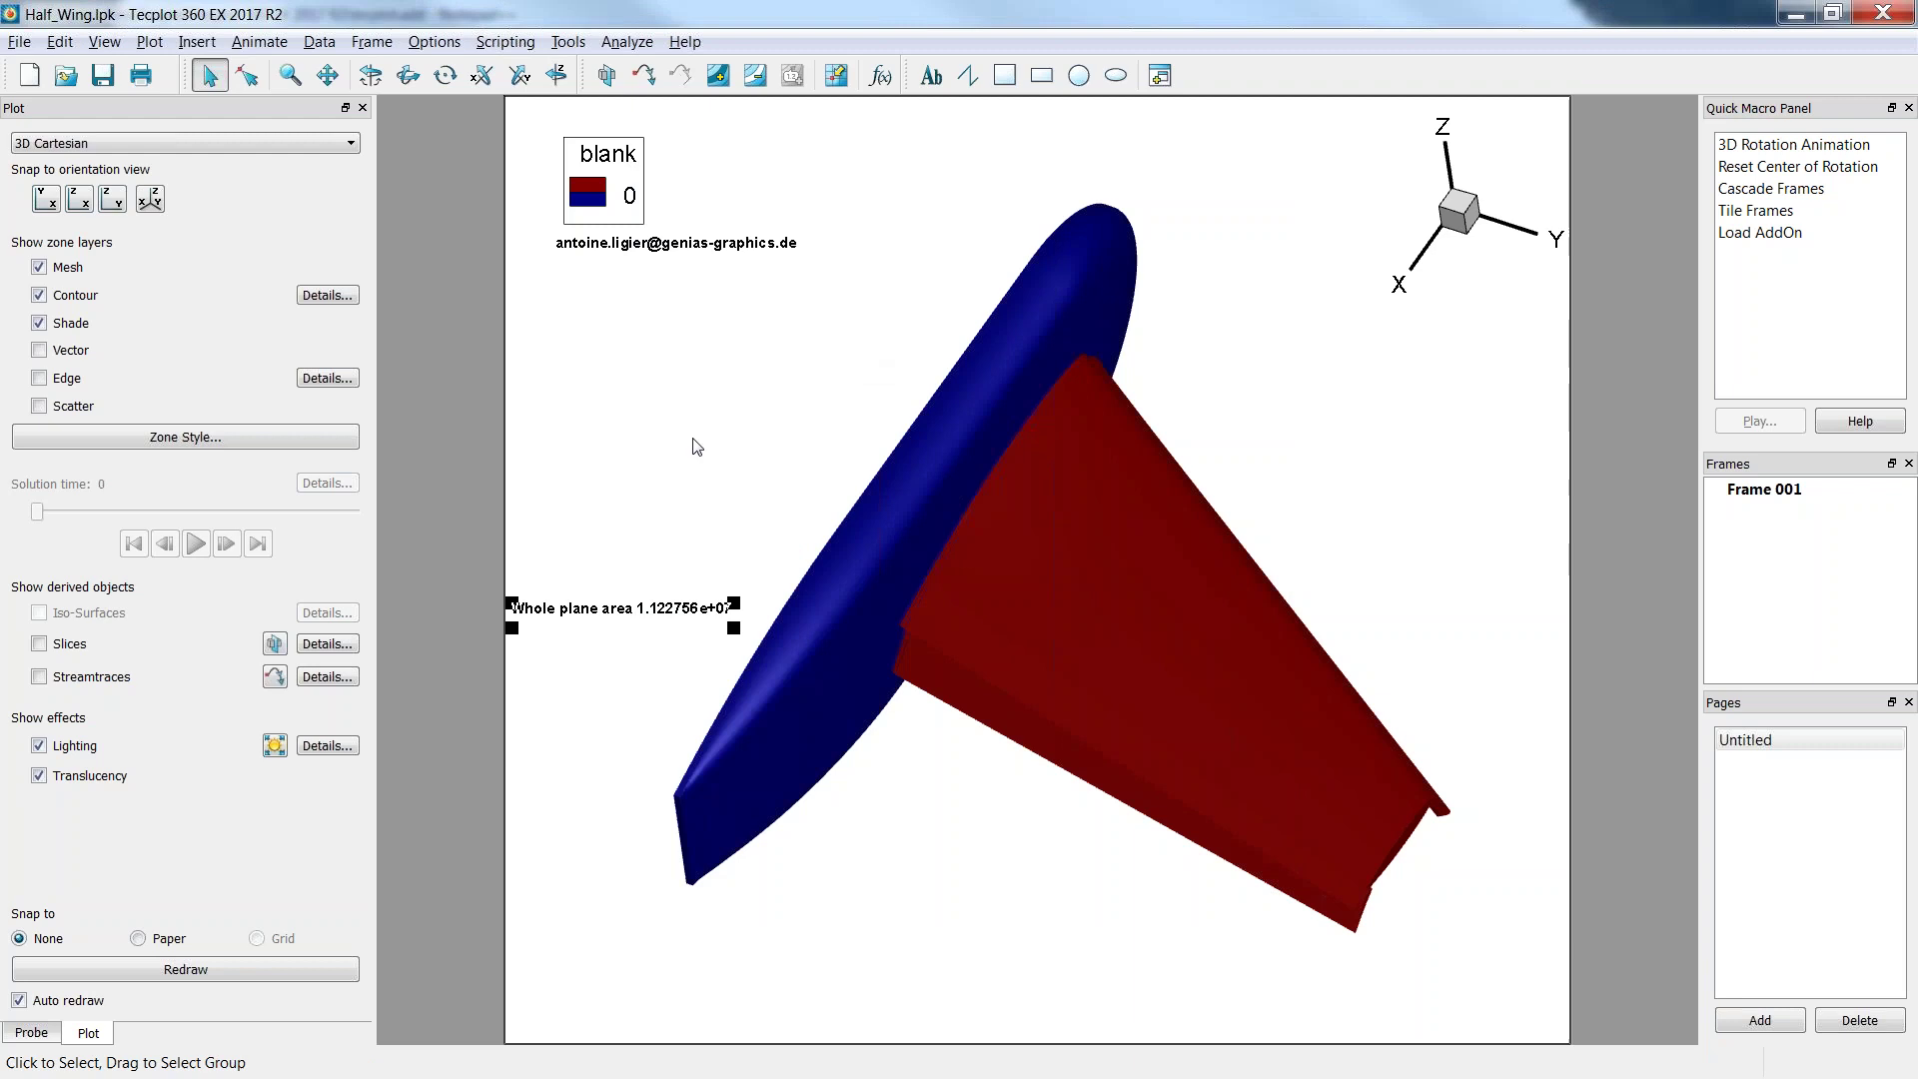
{"action": "left_click", "coordinate": [742, 386]}
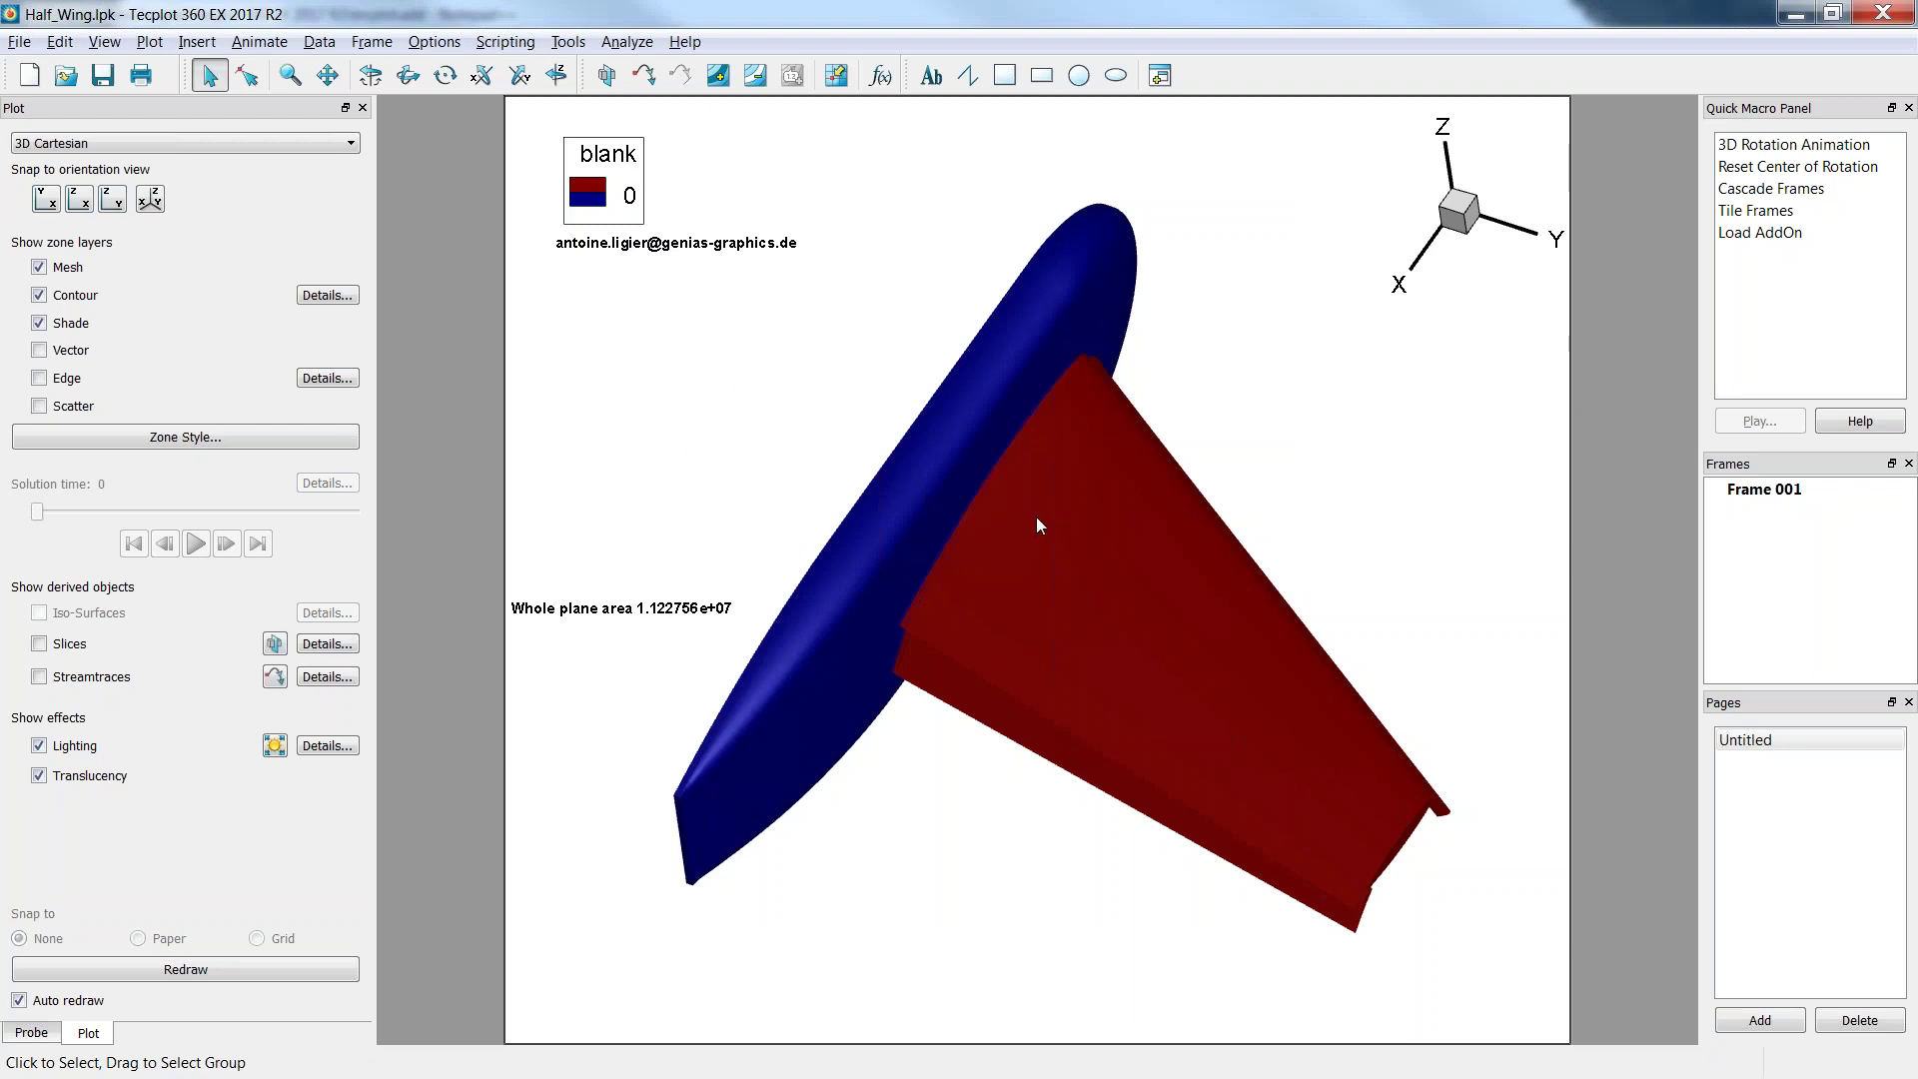
Activate value blanking on variable 'blank' is not equal to constant 1, leaving only the wing.
{"action": "left_click", "coordinate": [150, 42]}
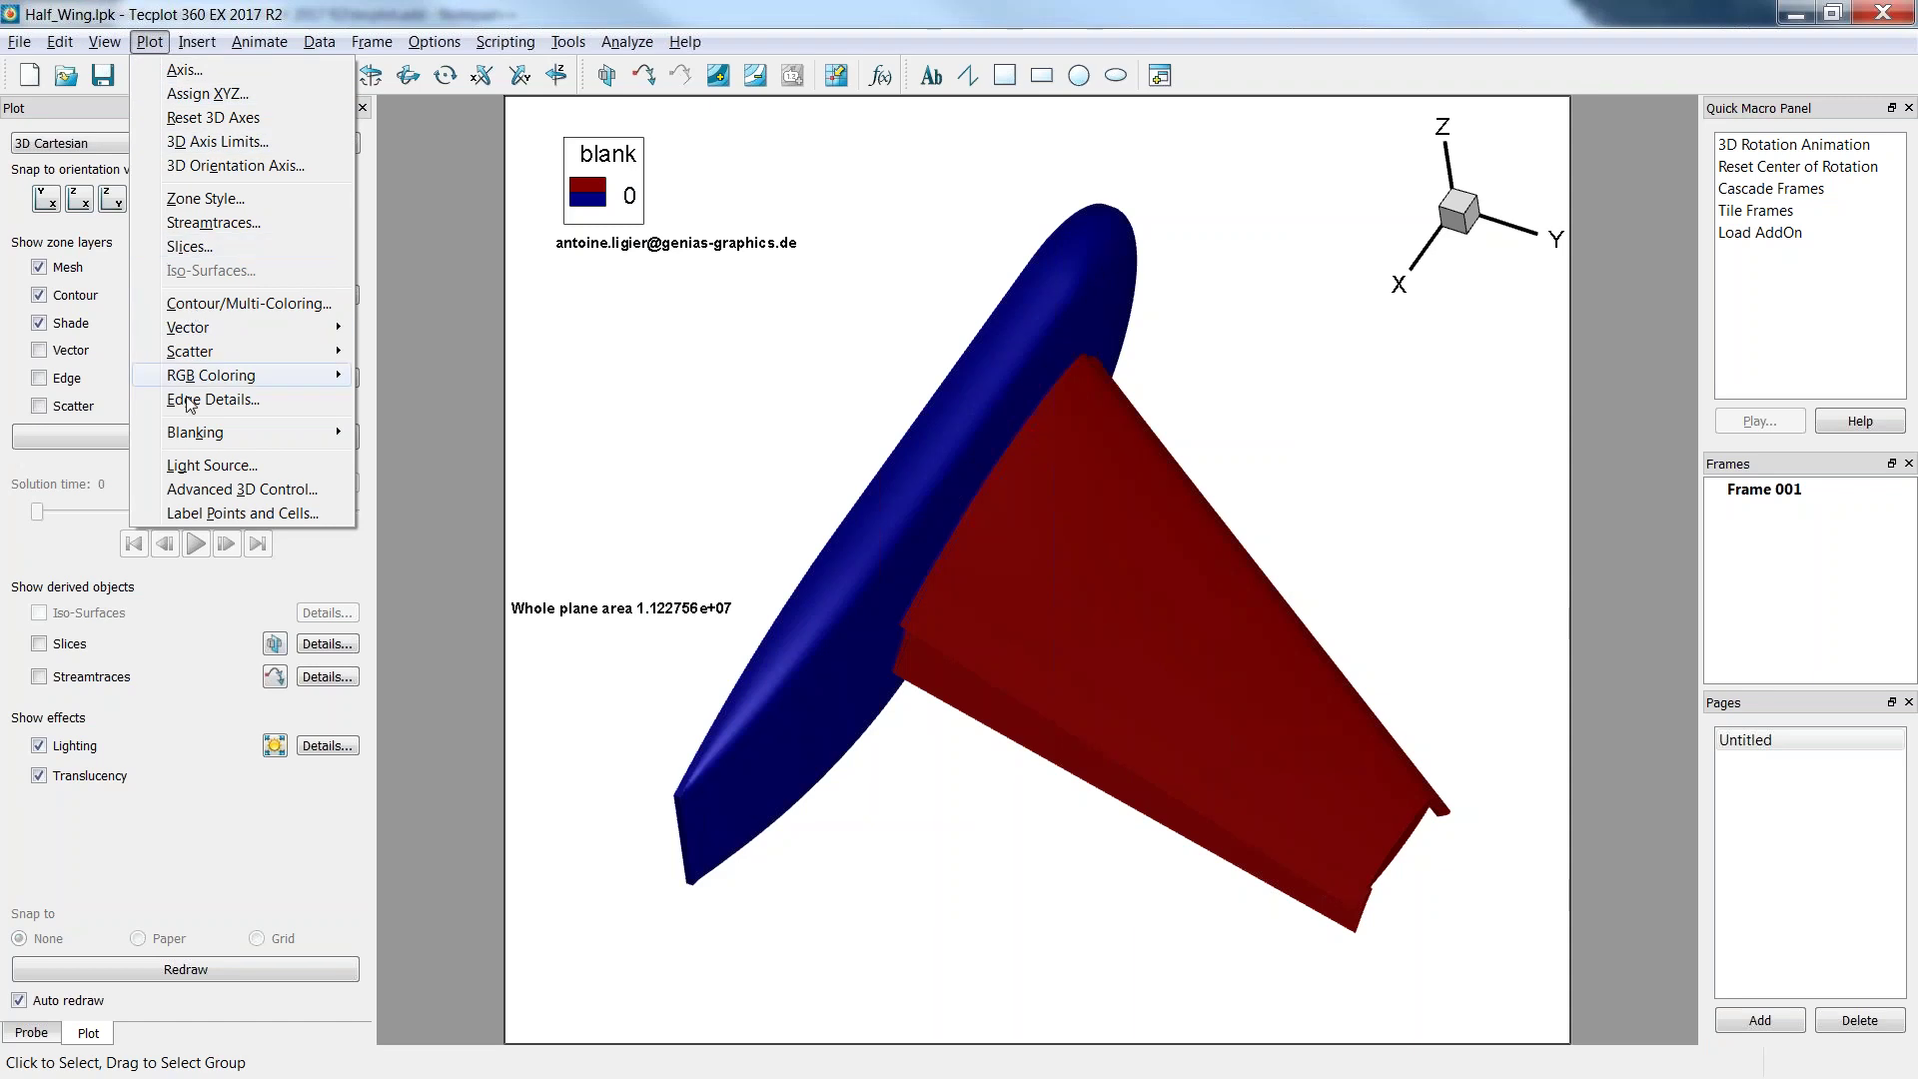
{"action": "mouse_move", "coordinate": [197, 433]}
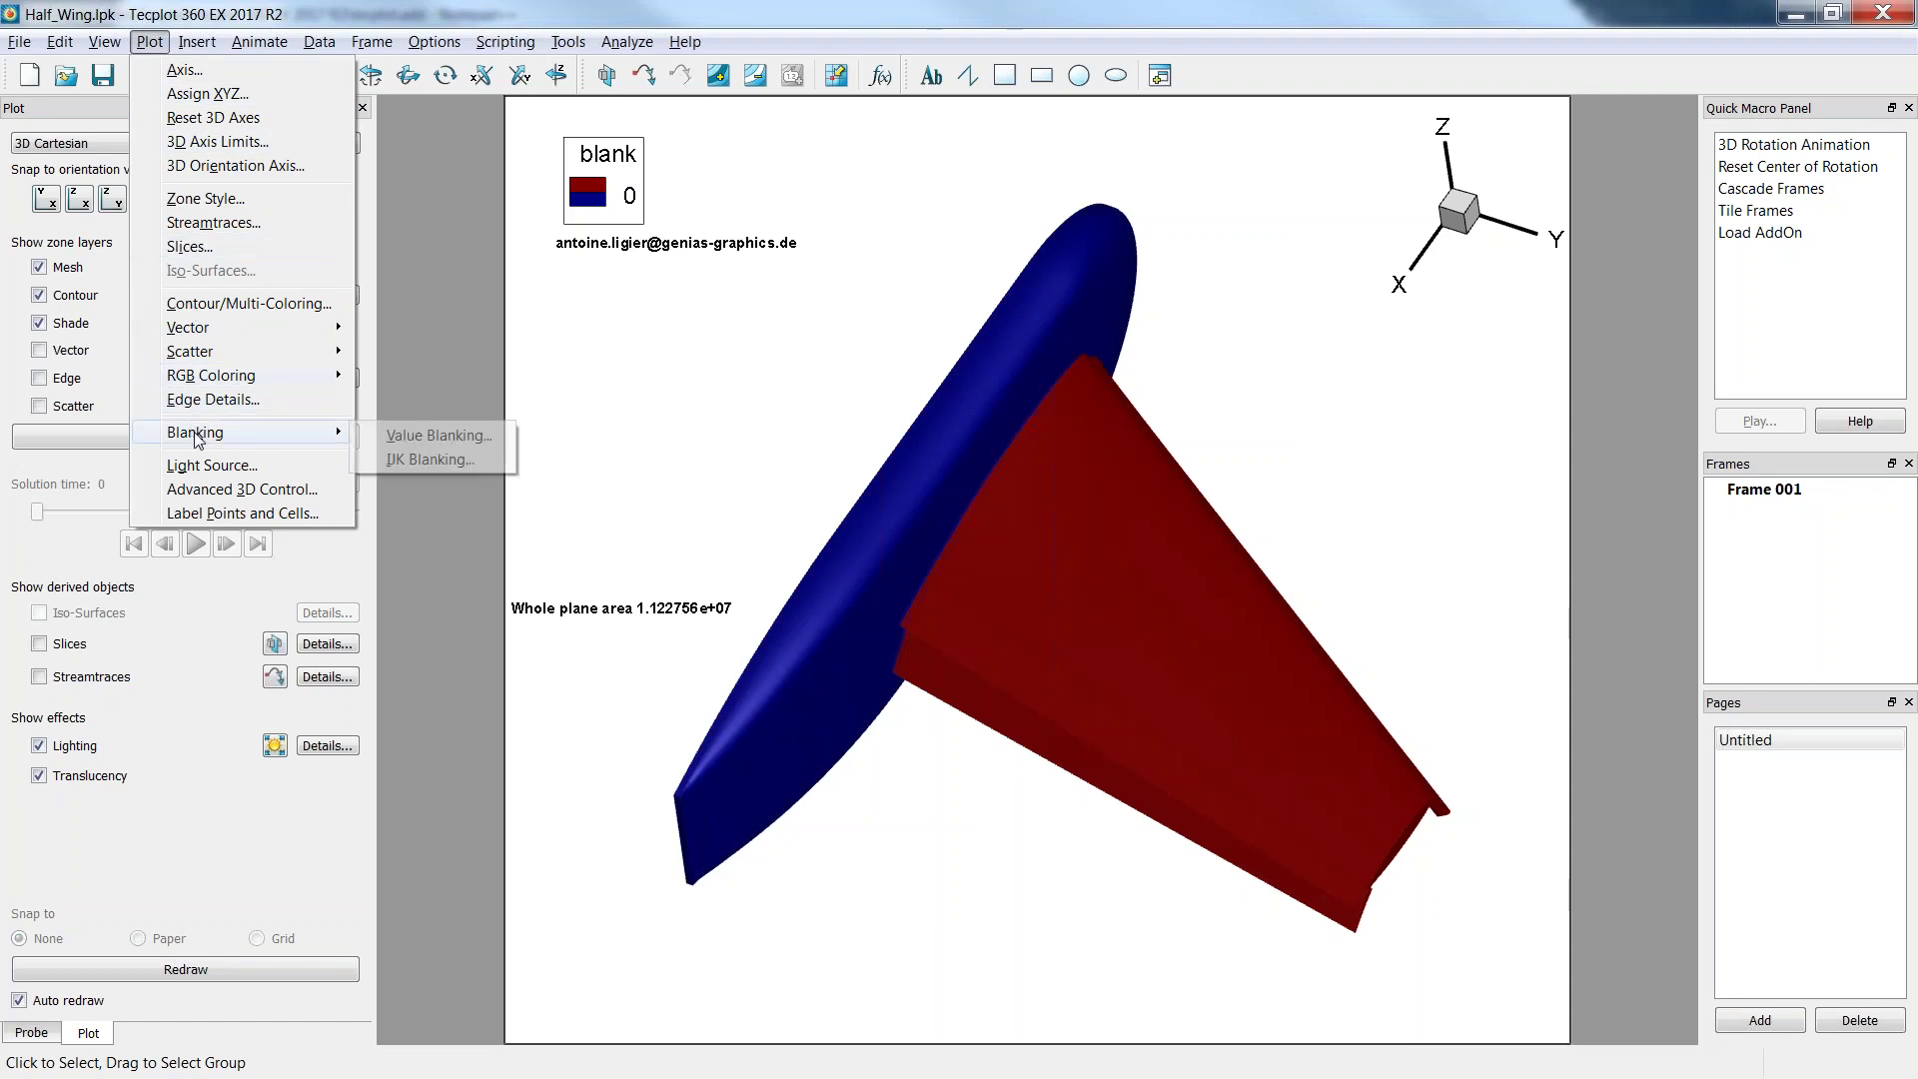
{"action": "left_click", "coordinate": [394, 437]}
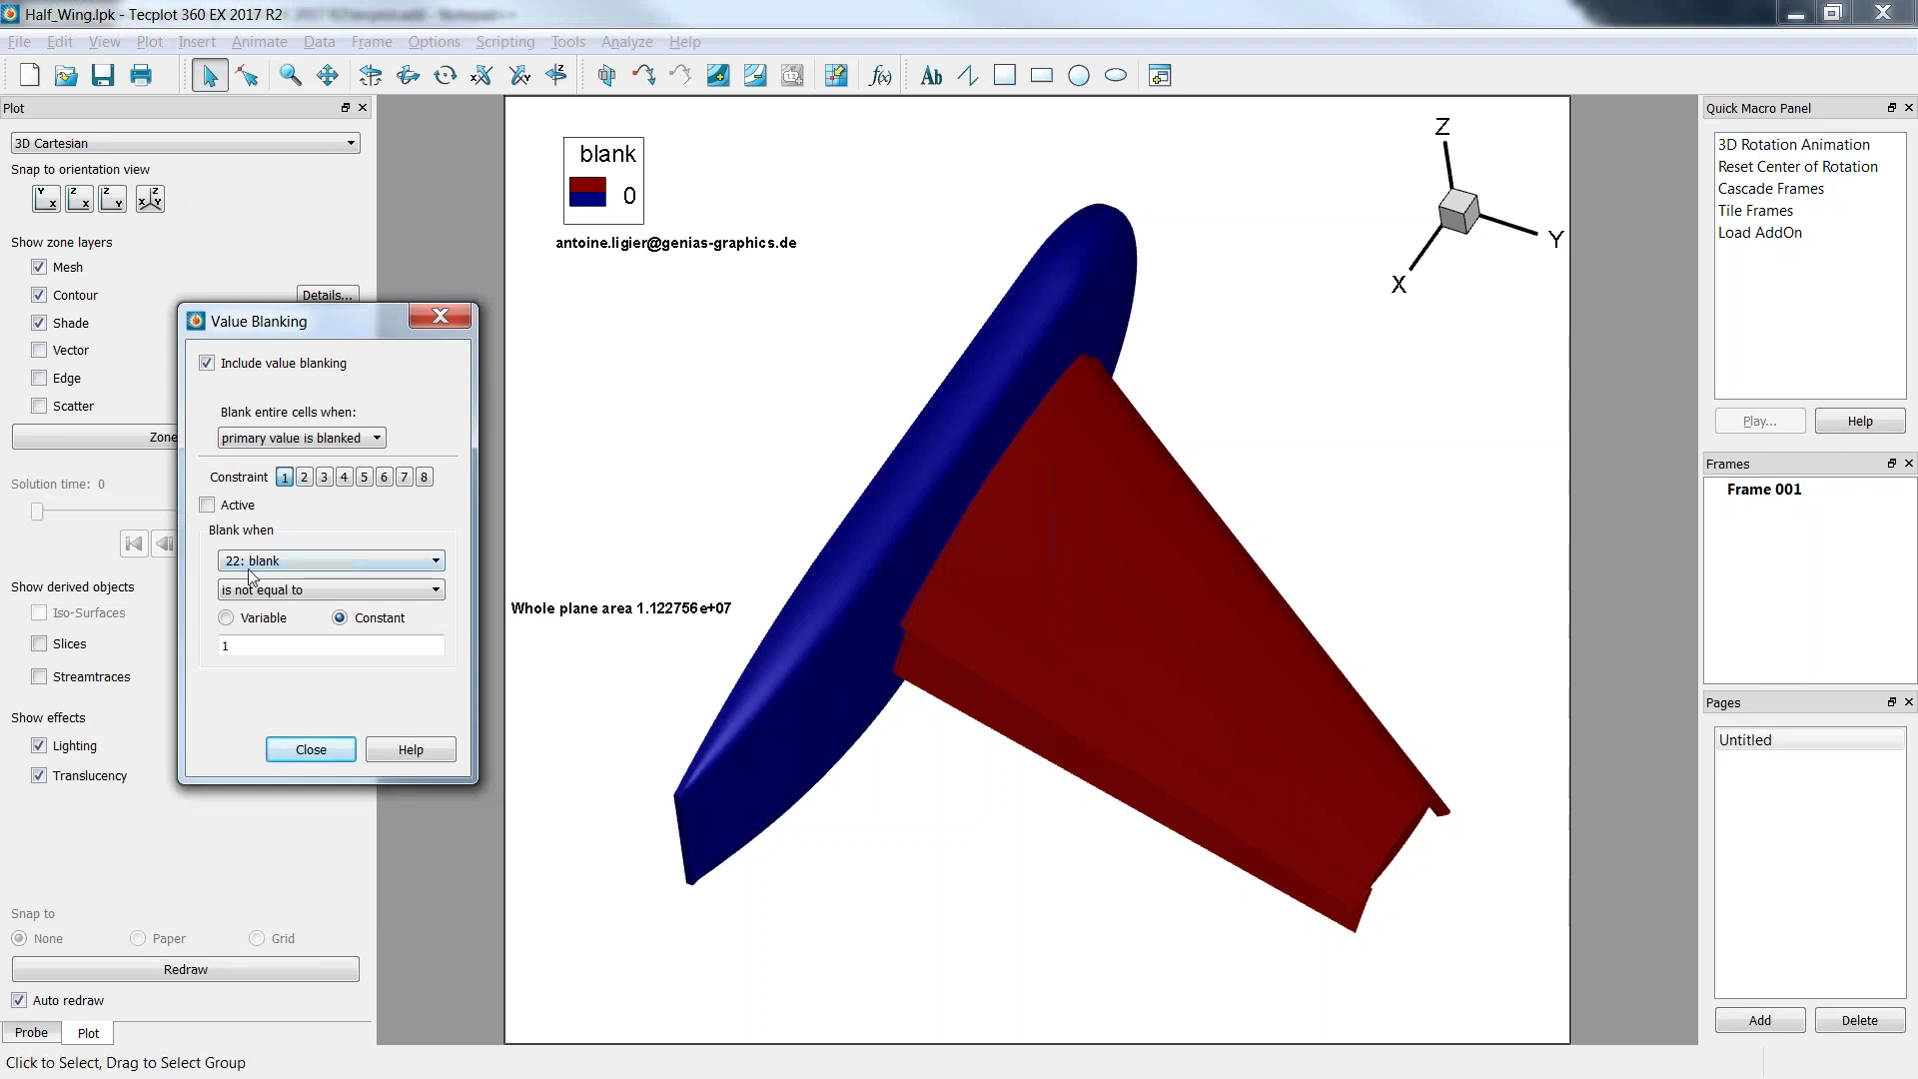
{"action": "left_click", "coordinate": [249, 562]}
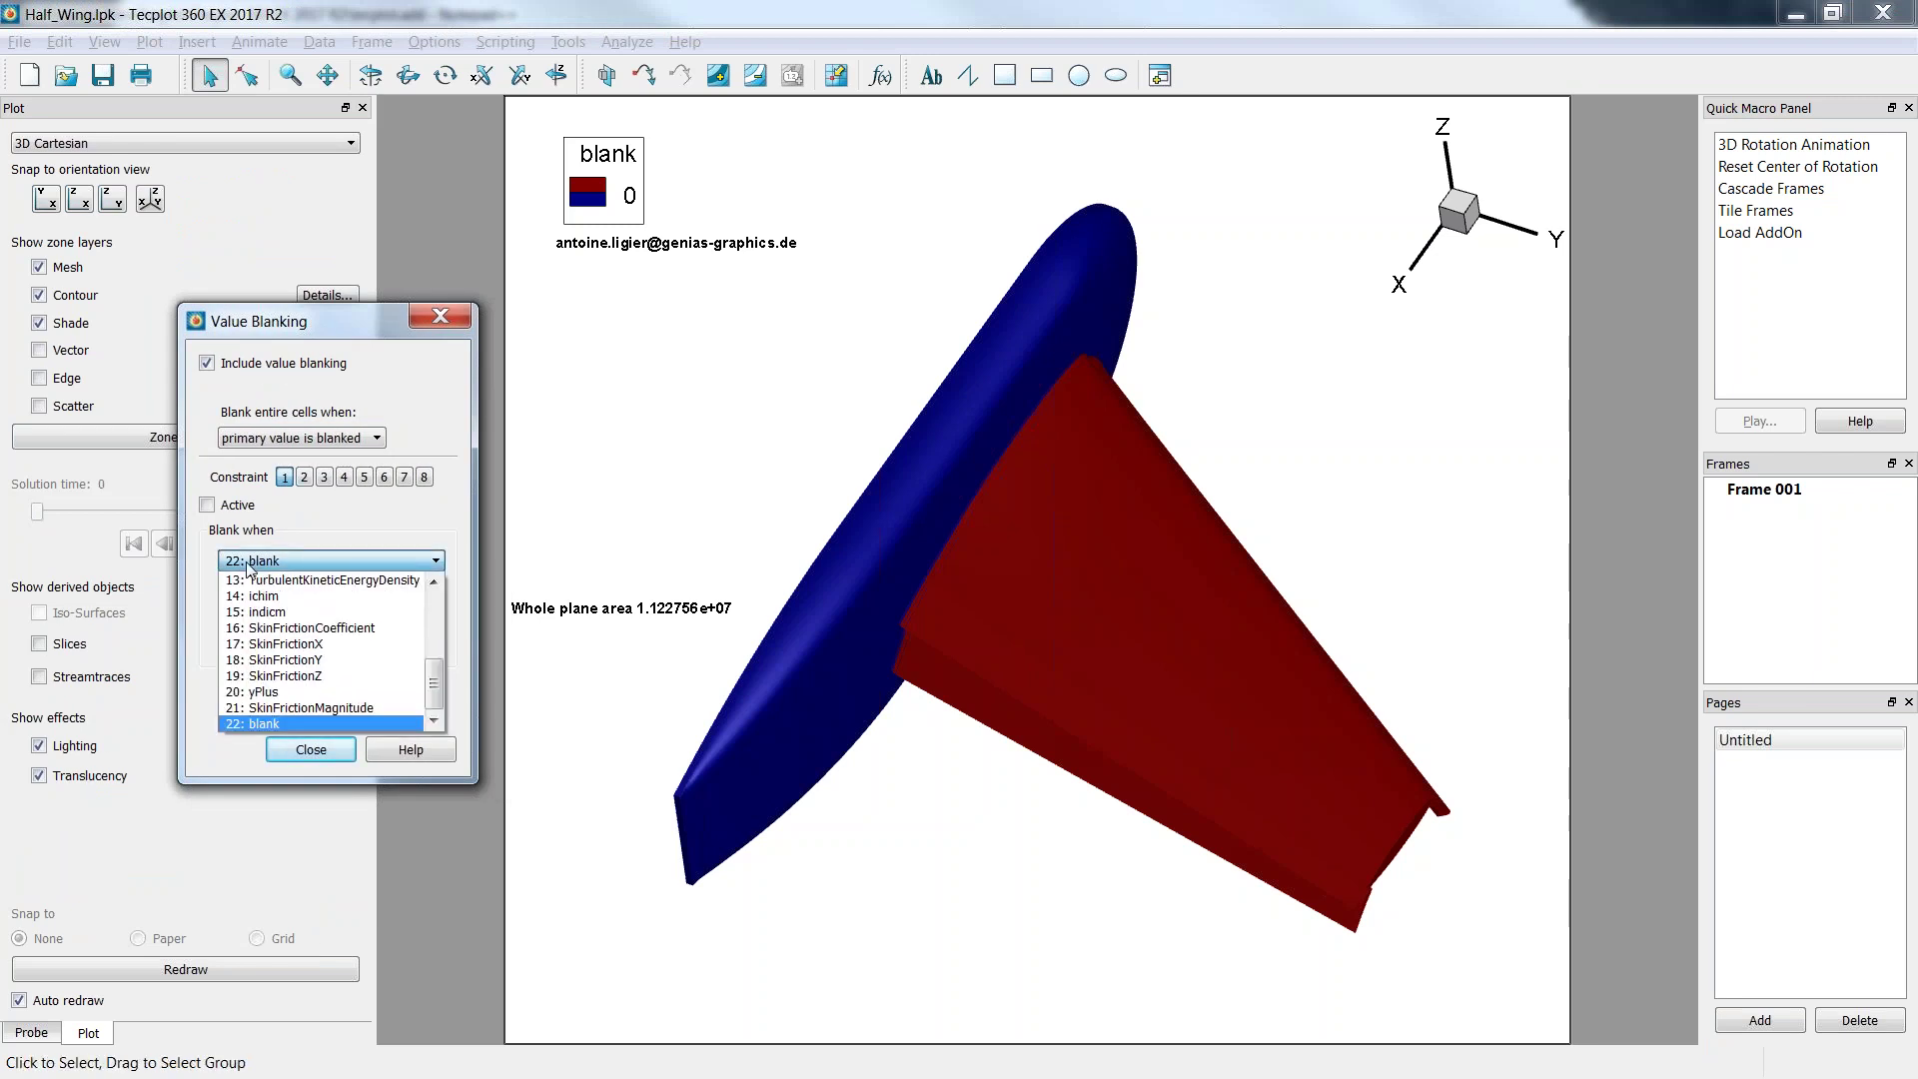
{"action": "left_click", "coordinate": [249, 564]}
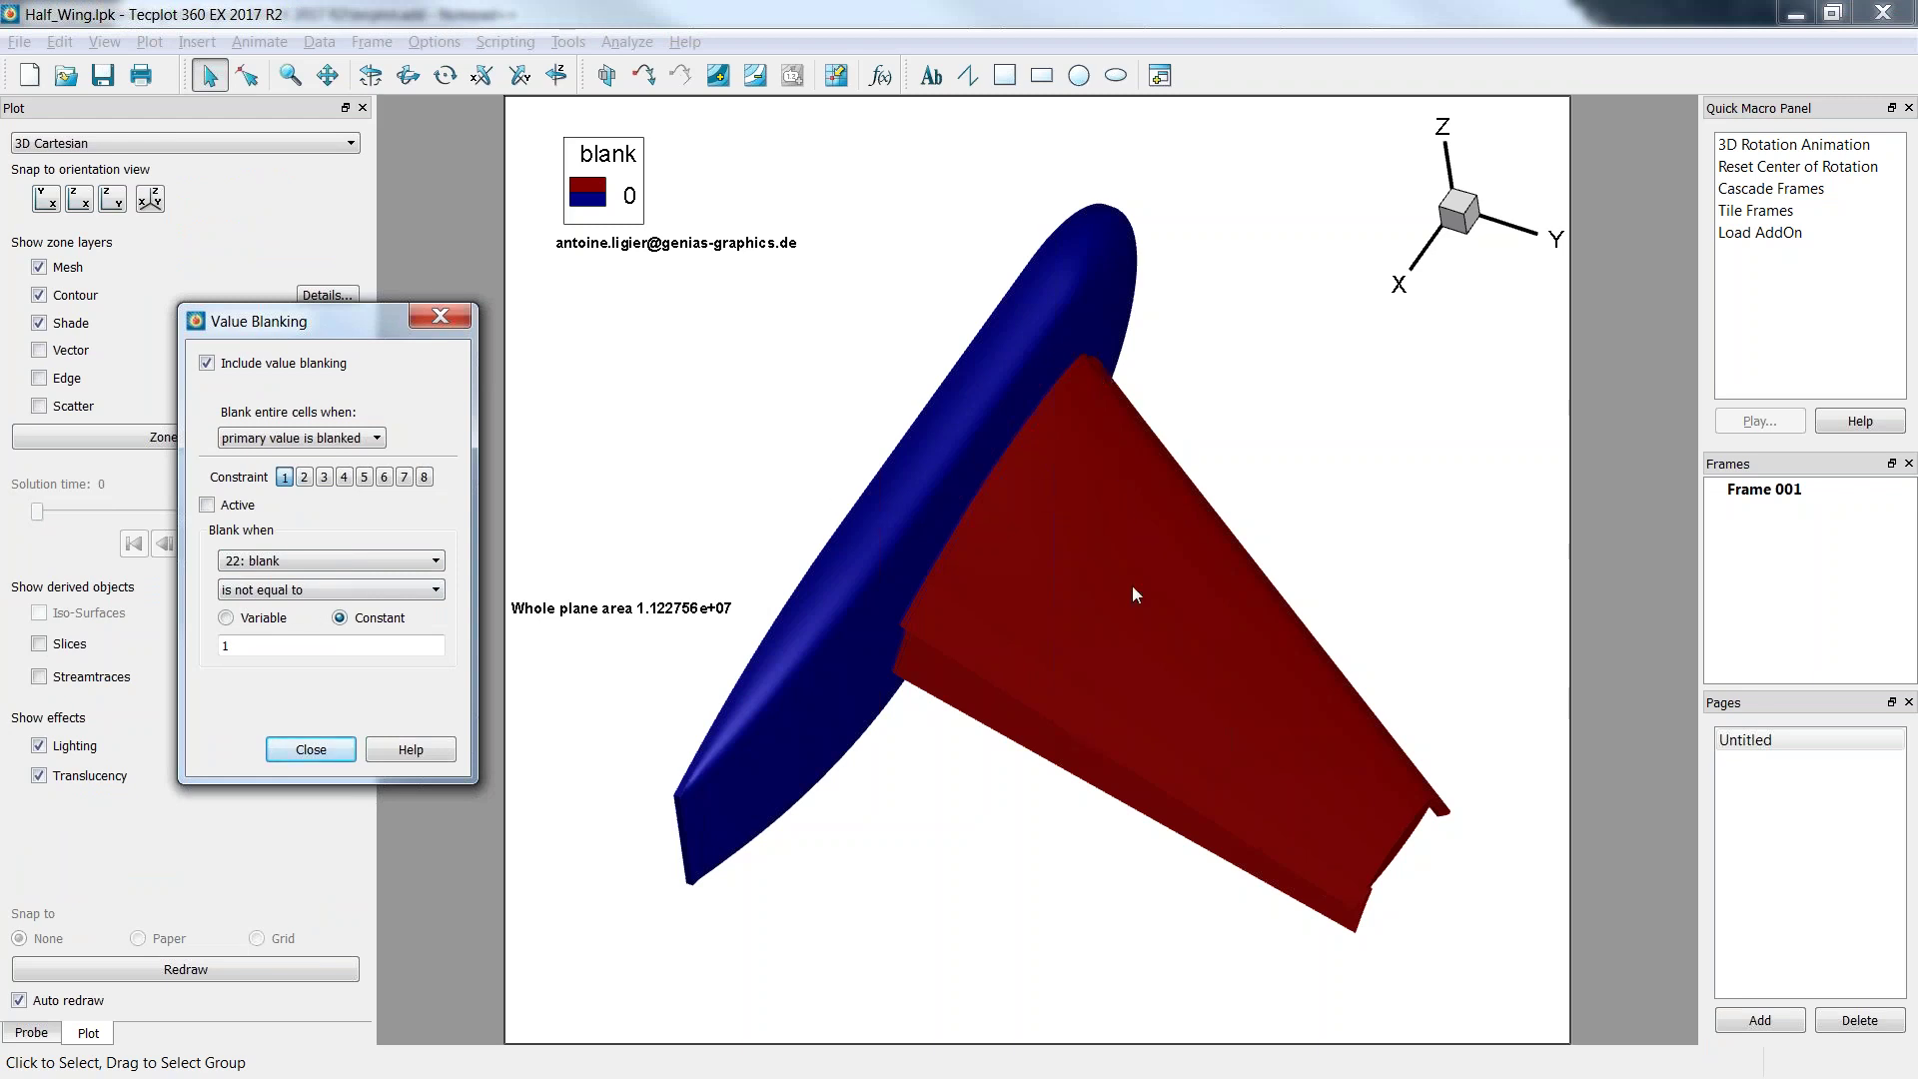
{"action": "left_click", "coordinate": [207, 505]}
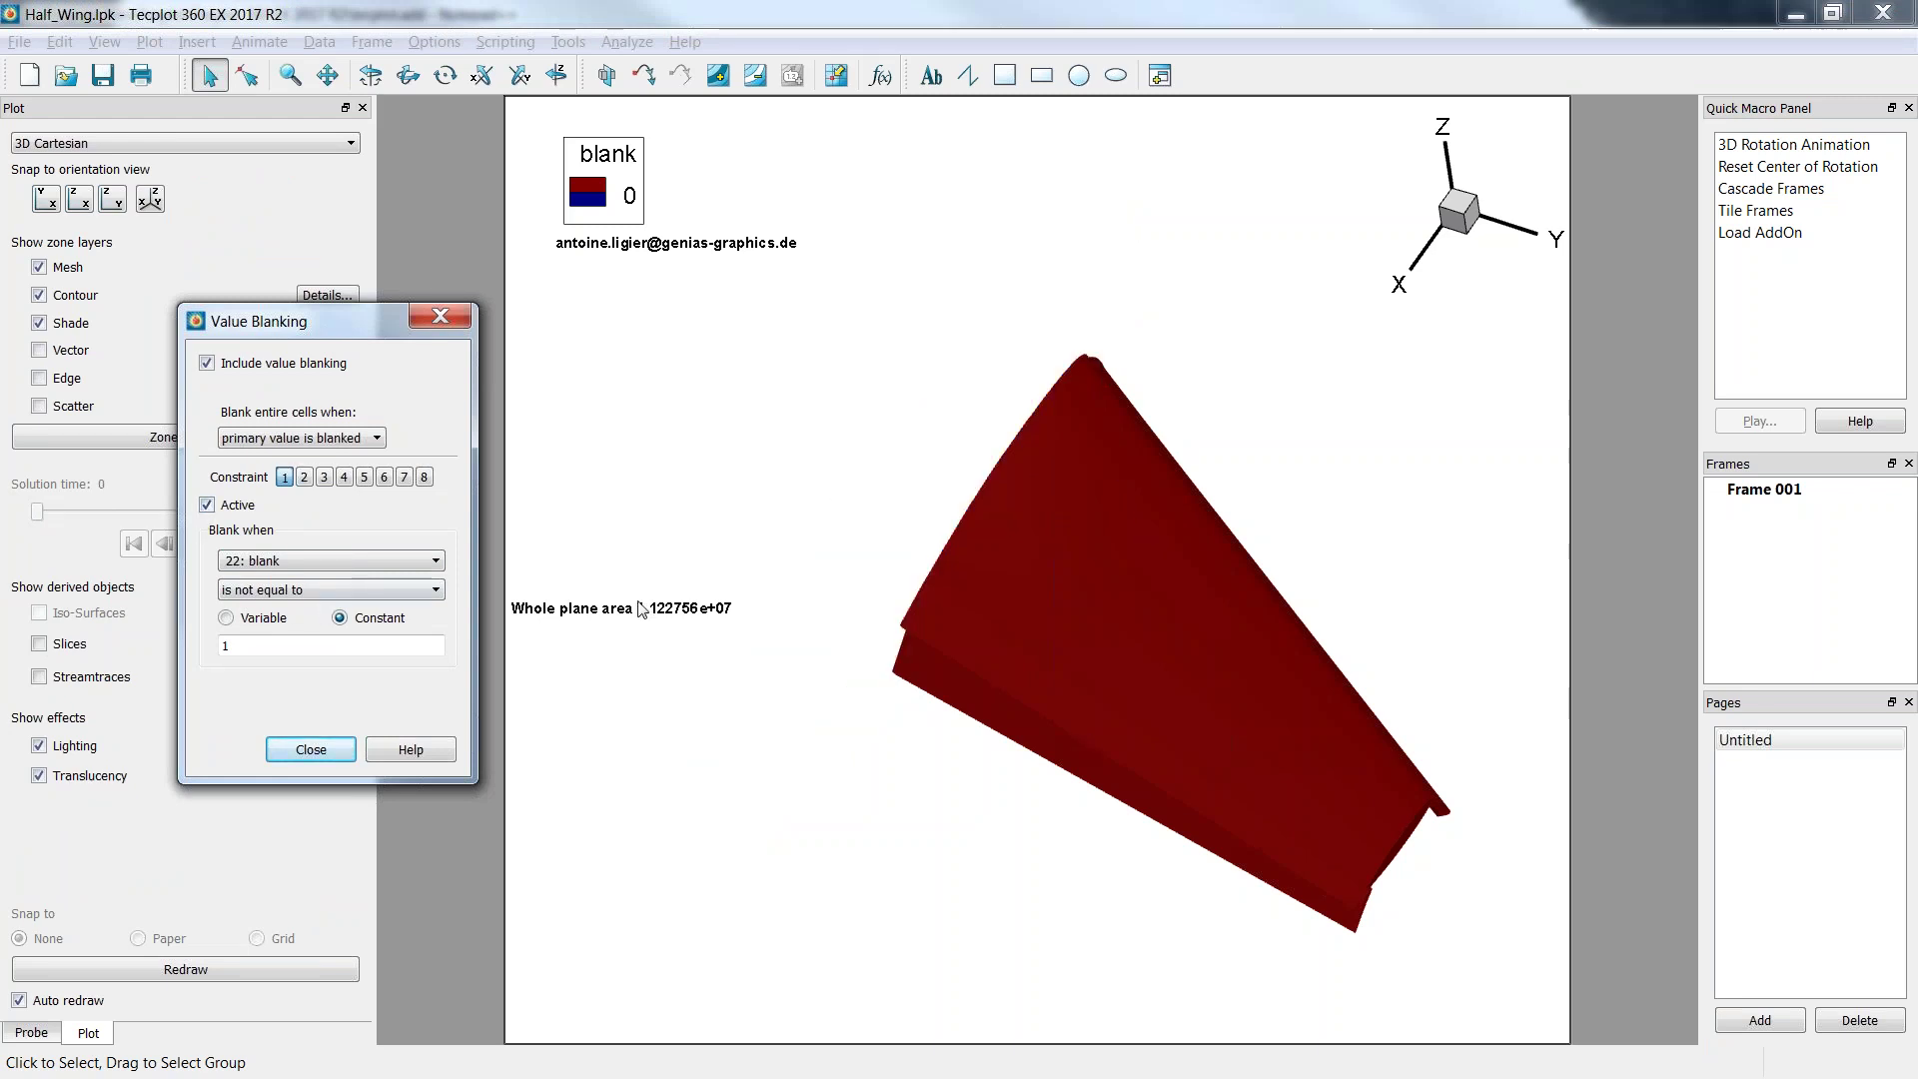
{"action": "middle_click_drag", "start_coordinate": [964, 672], "coordinate": [1029, 573]}
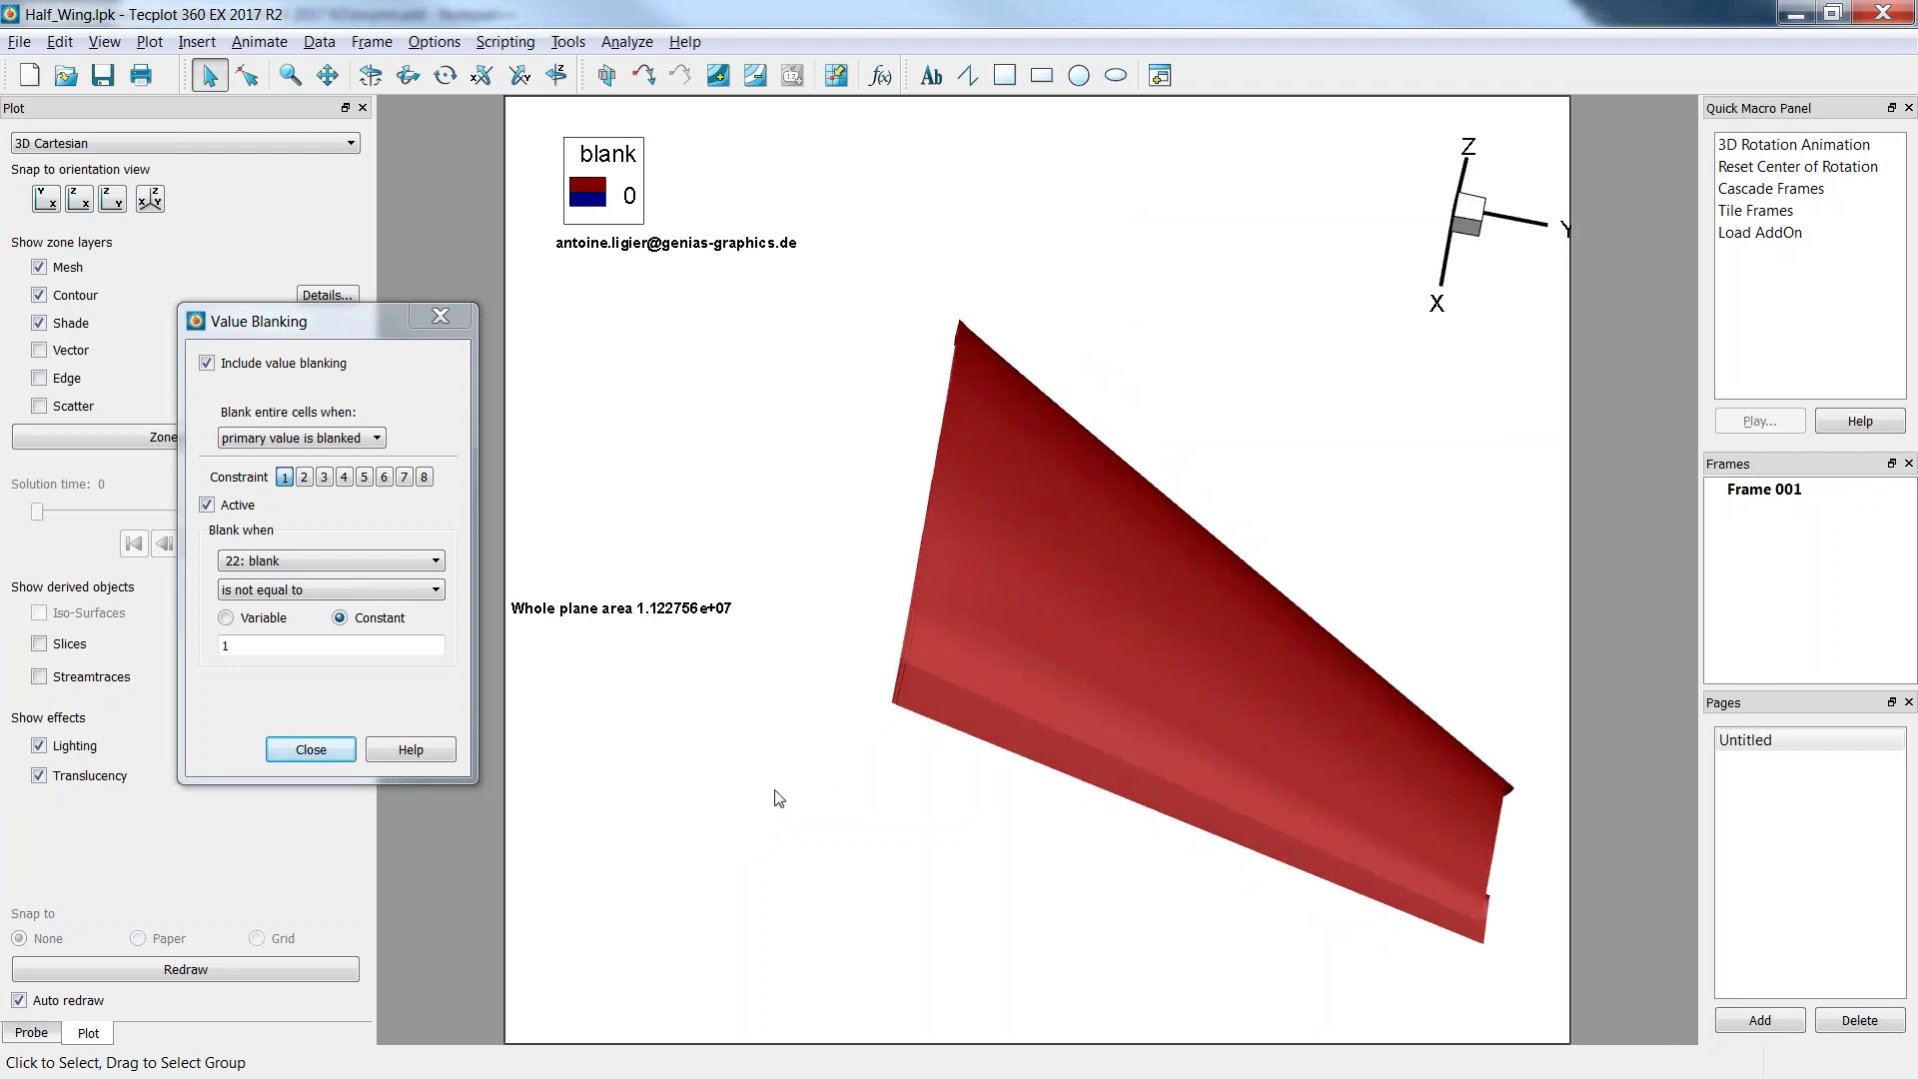
Integrate the area with blanked regions excluded, getting the wing-only result 7.812850e+06, and select it.
{"action": "left_click", "coordinate": [626, 41]}
{"action": "left_click", "coordinate": [687, 272]}
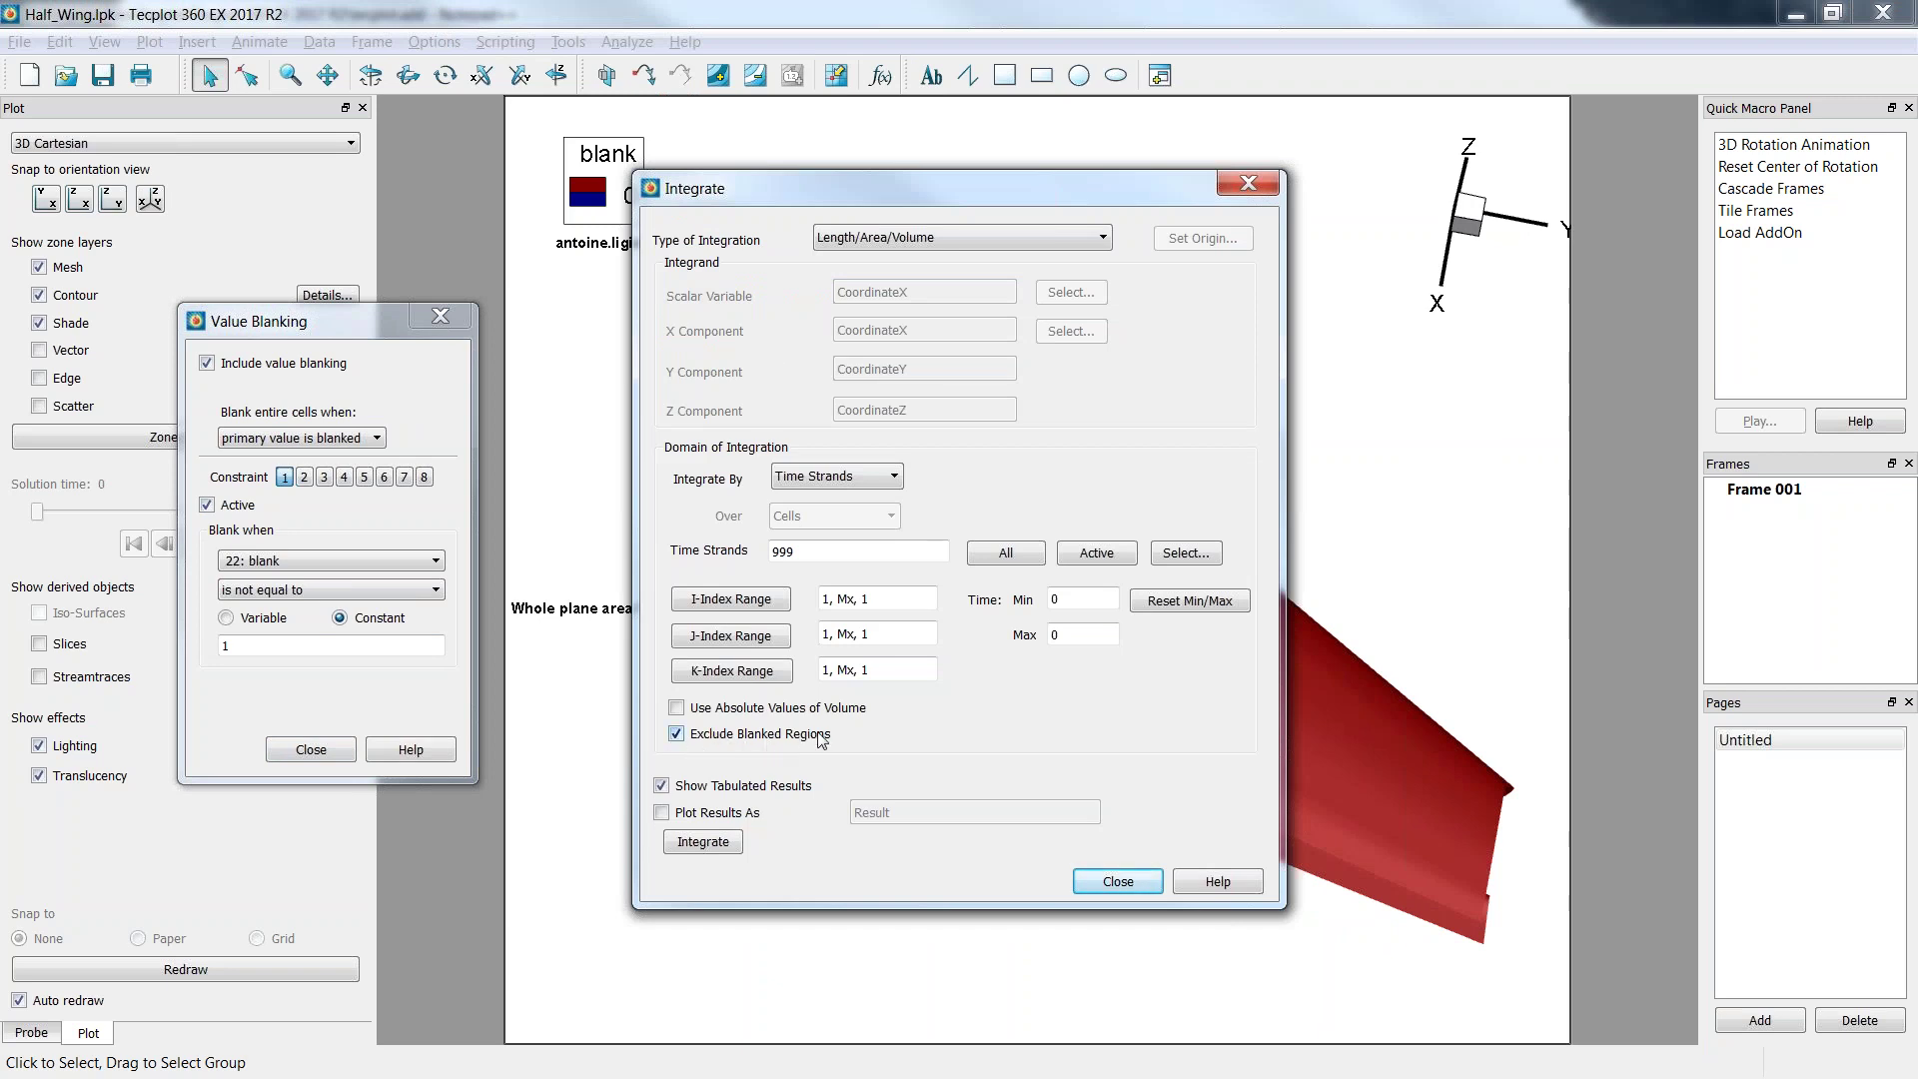
{"action": "left_click", "coordinate": [676, 735]}
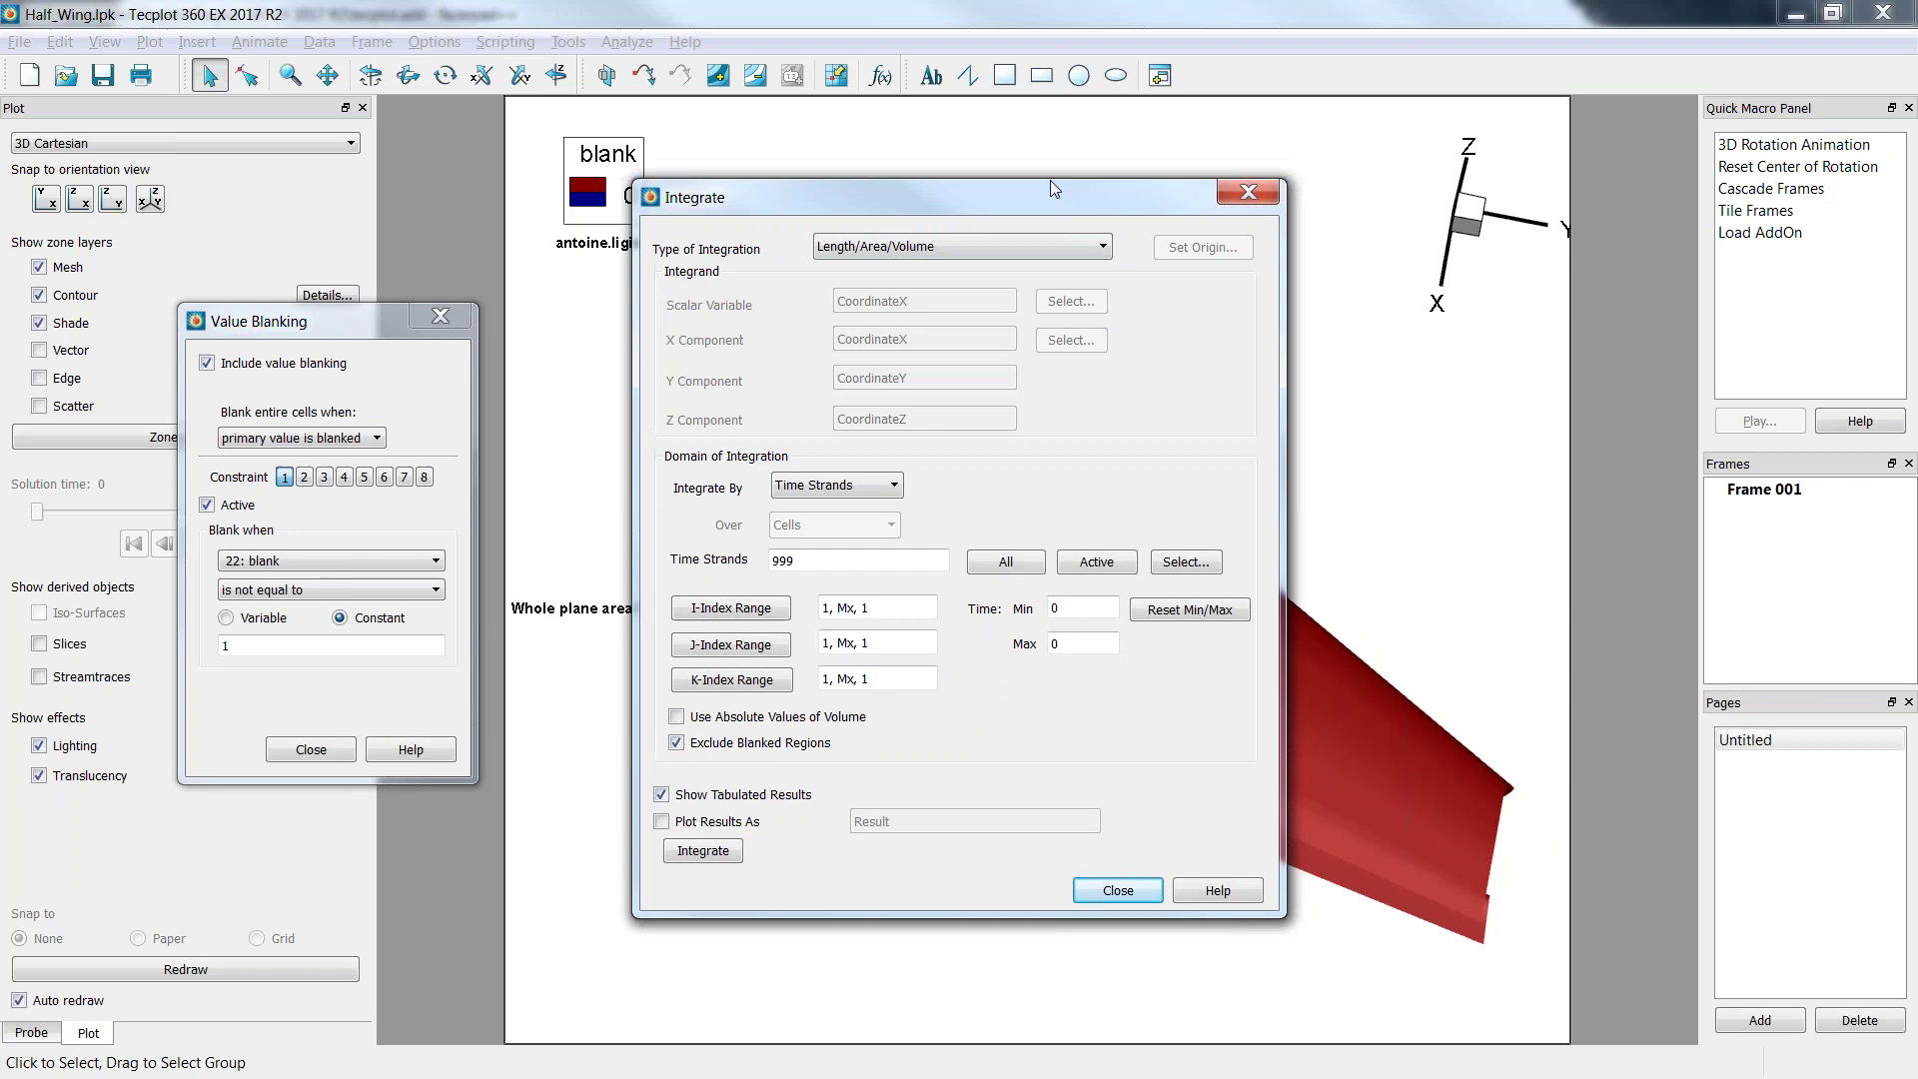
{"action": "left_click_drag", "start_coordinate": [1051, 180], "coordinate": [1609, 98]}
{"action": "left_click", "coordinate": [1261, 761]}
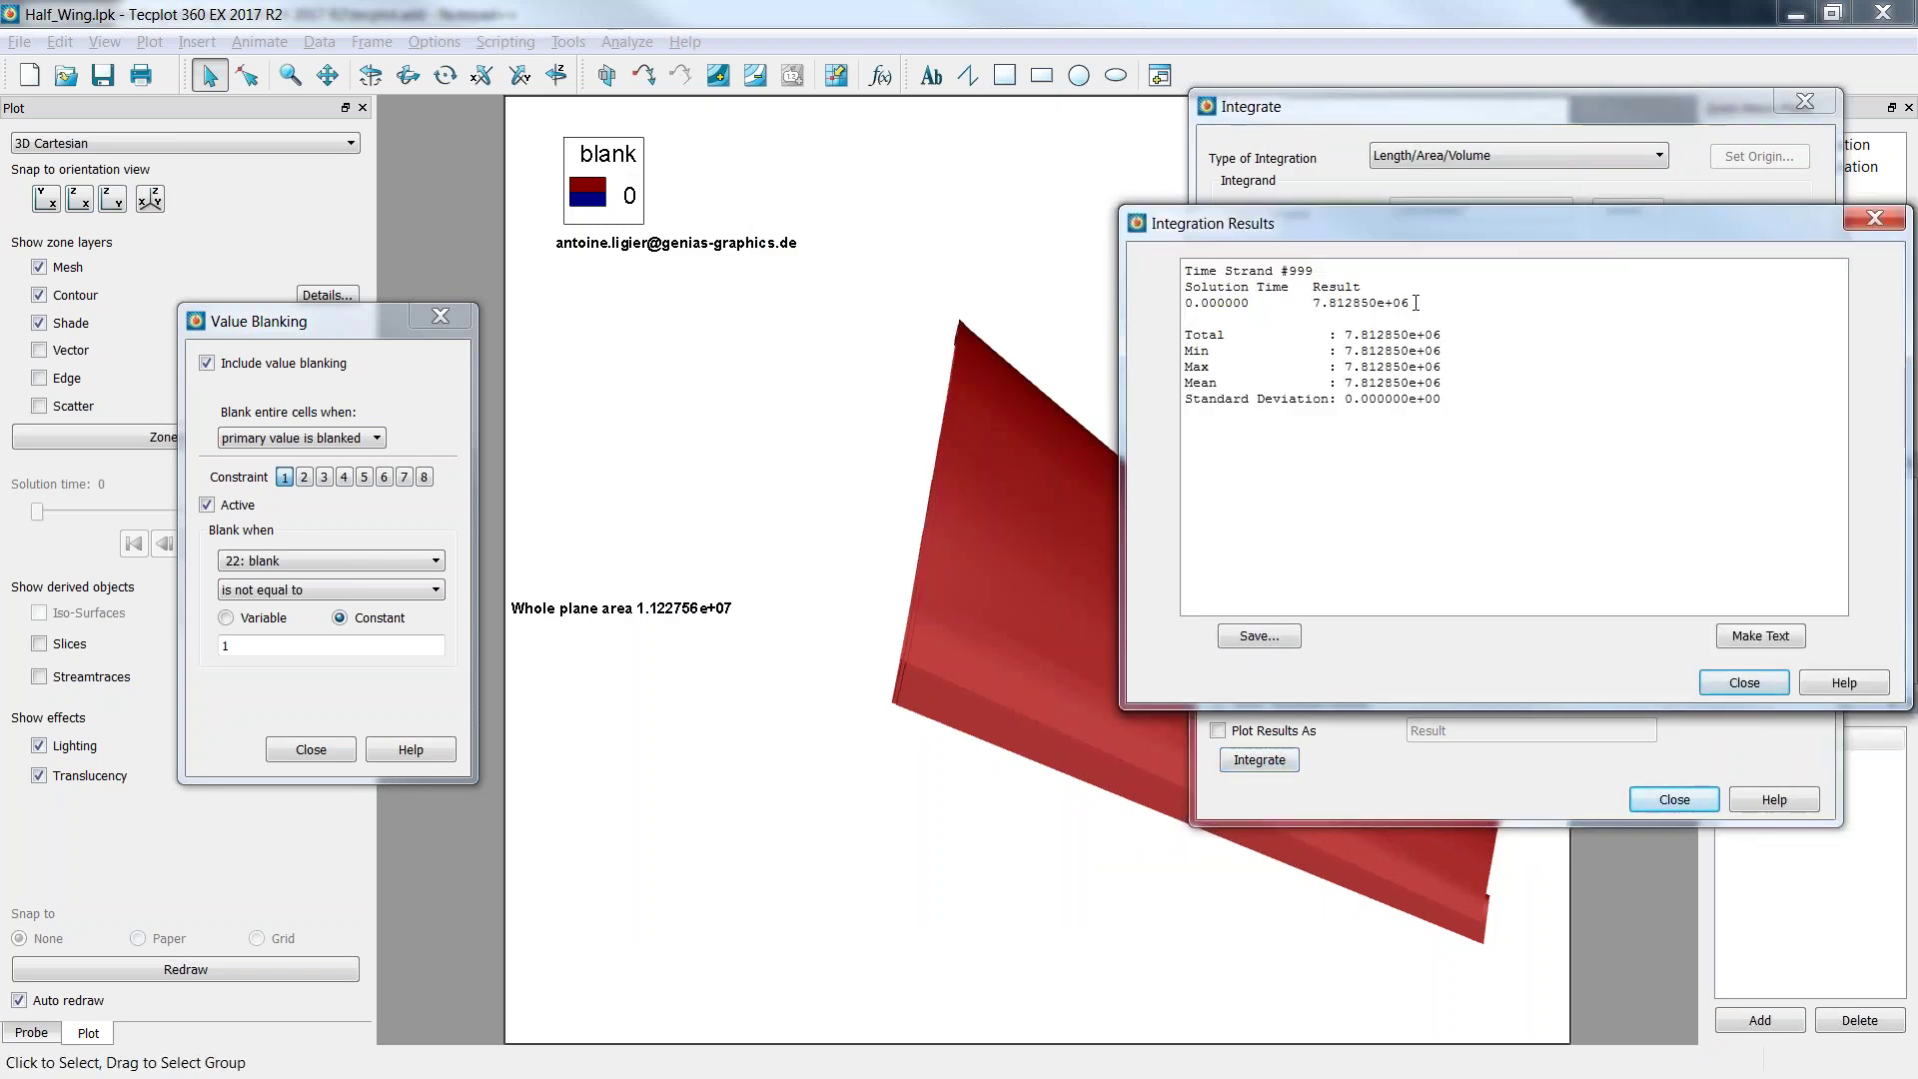
{"action": "left_click_drag", "start_coordinate": [1410, 303], "coordinate": [1317, 315]}
{"action": "key", "text": "ctrl+c"}
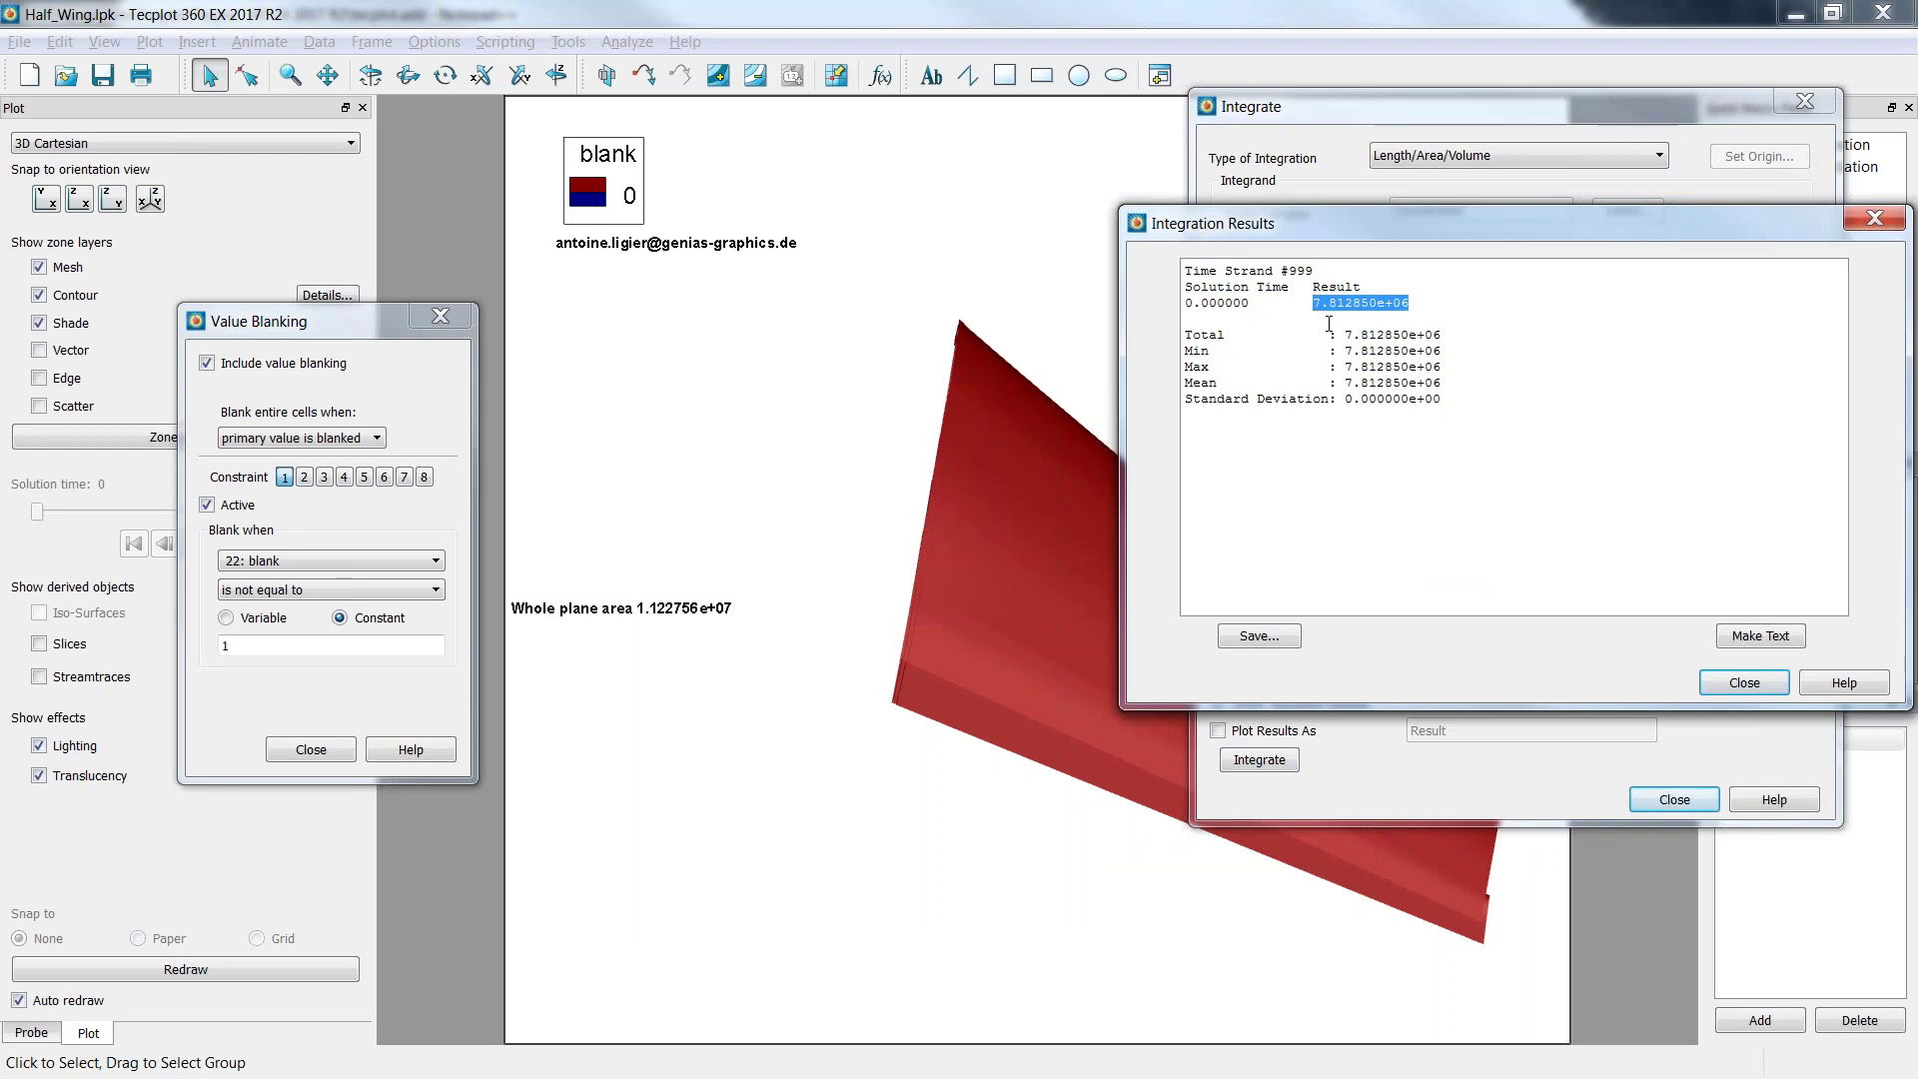
Add the label line 'Wing Area: 7.812850e+06' beneath the whole-plane area, then close Integration Results.
{"action": "double_click", "coordinate": [594, 619]}
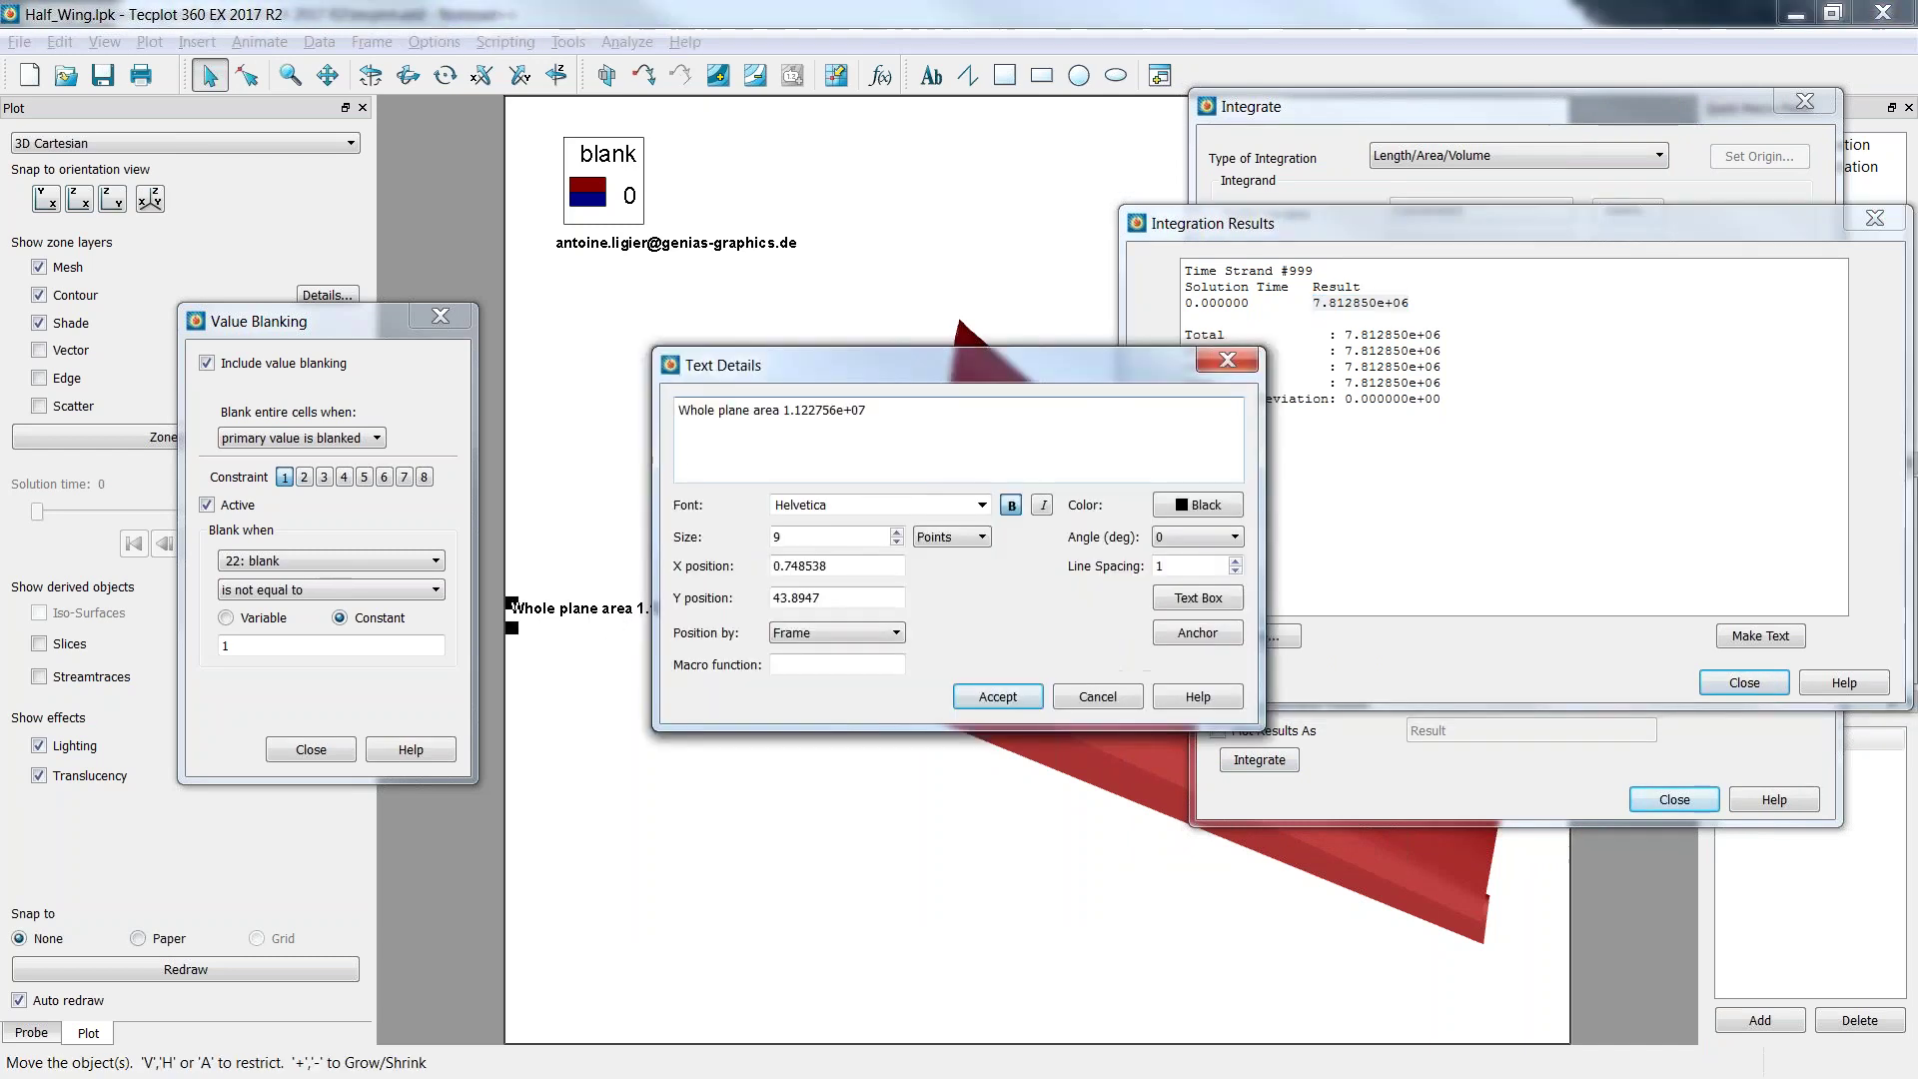
{"action": "left_click", "coordinate": [967, 431]}
{"action": "type", "text": "Wing Area"}
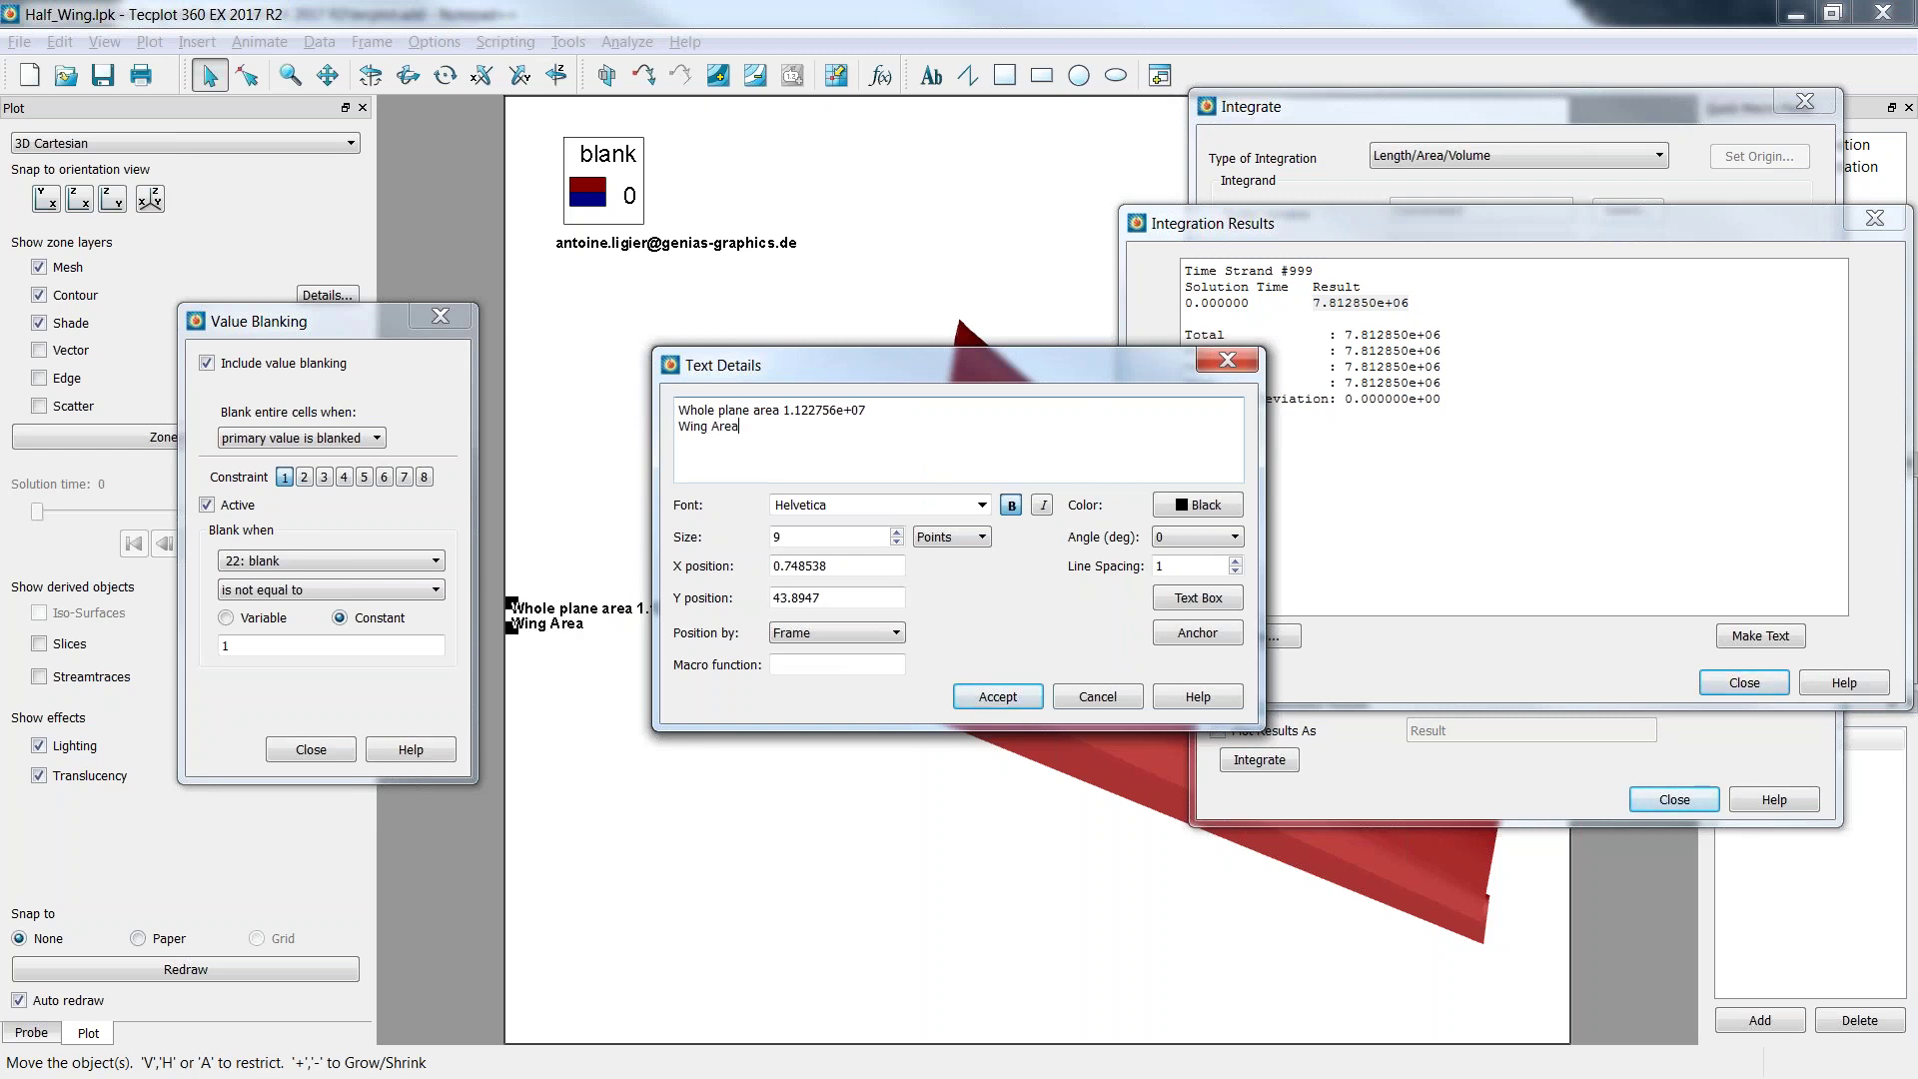
{"action": "type", "text": ":"}
{"action": "key", "text": "ctrl+v"}
{"action": "left_click", "coordinate": [997, 697]}
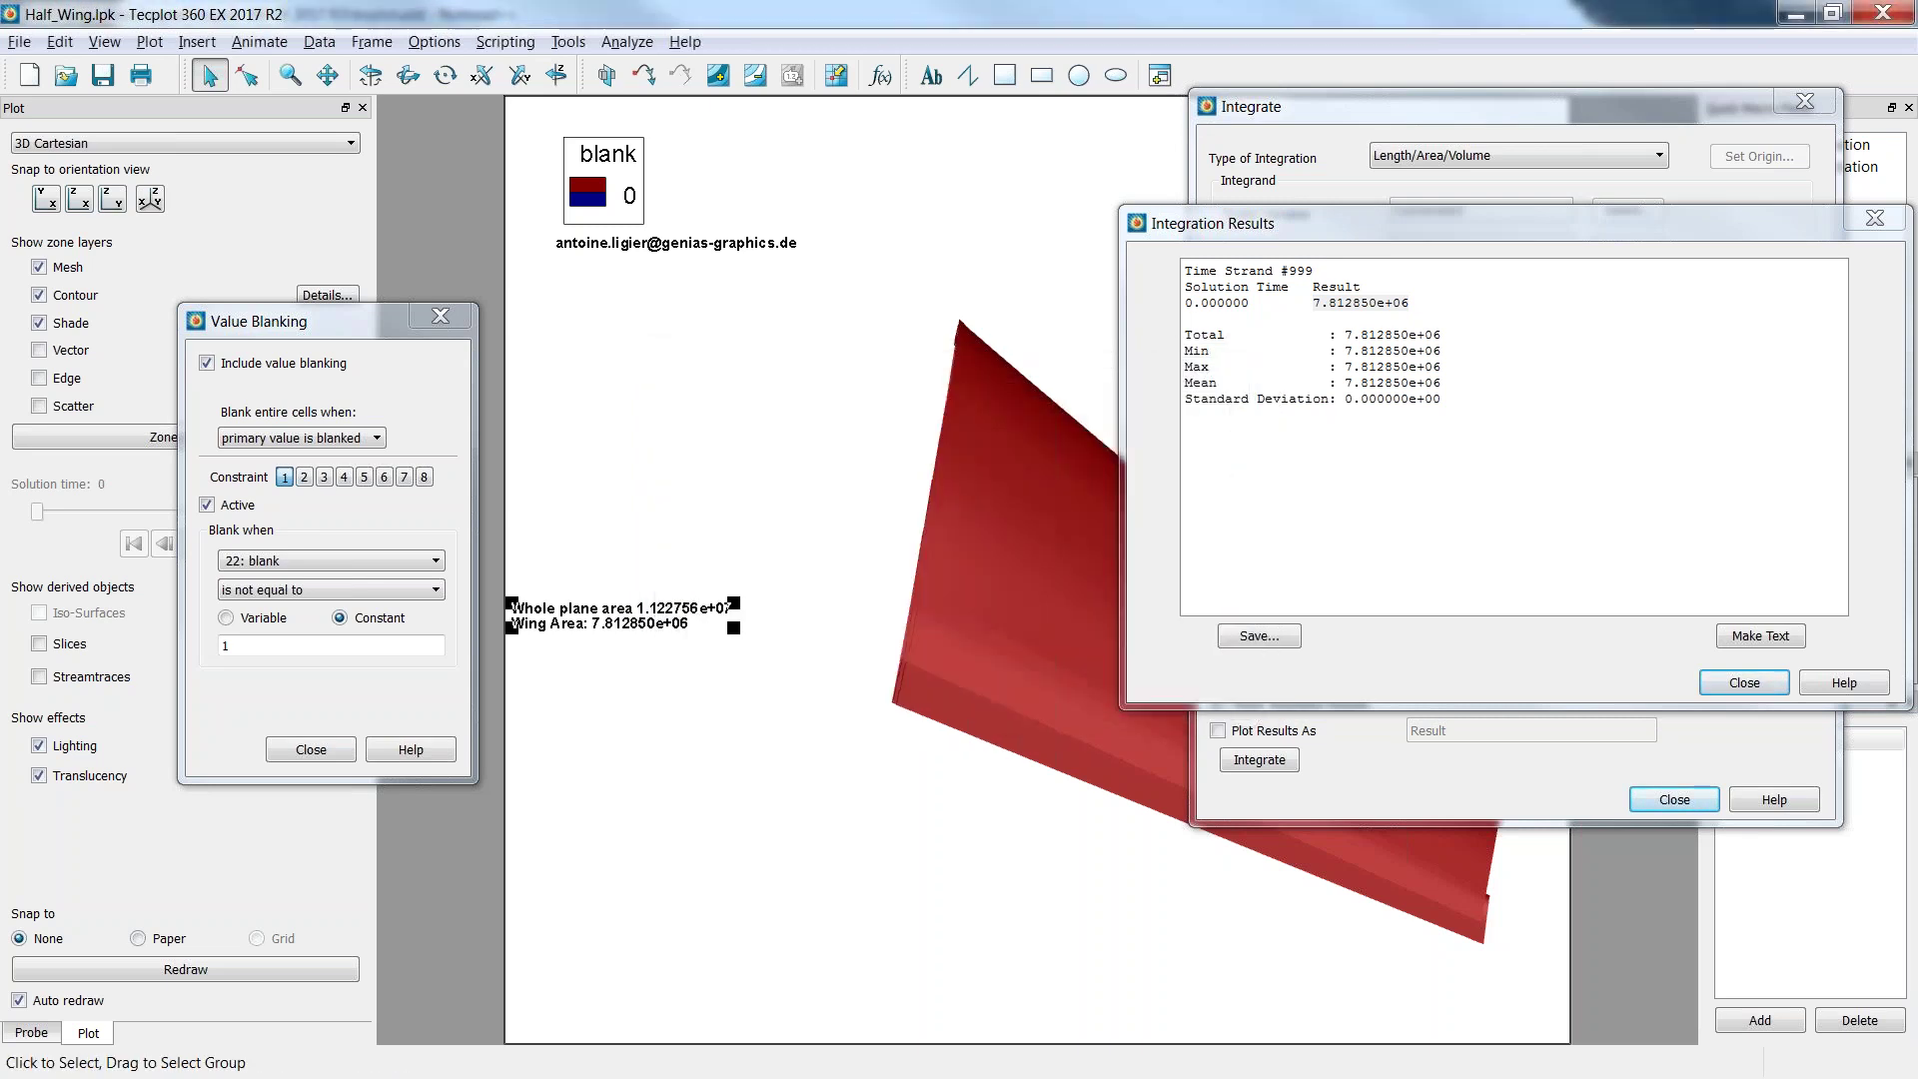
{"action": "left_click", "coordinate": [1745, 683]}
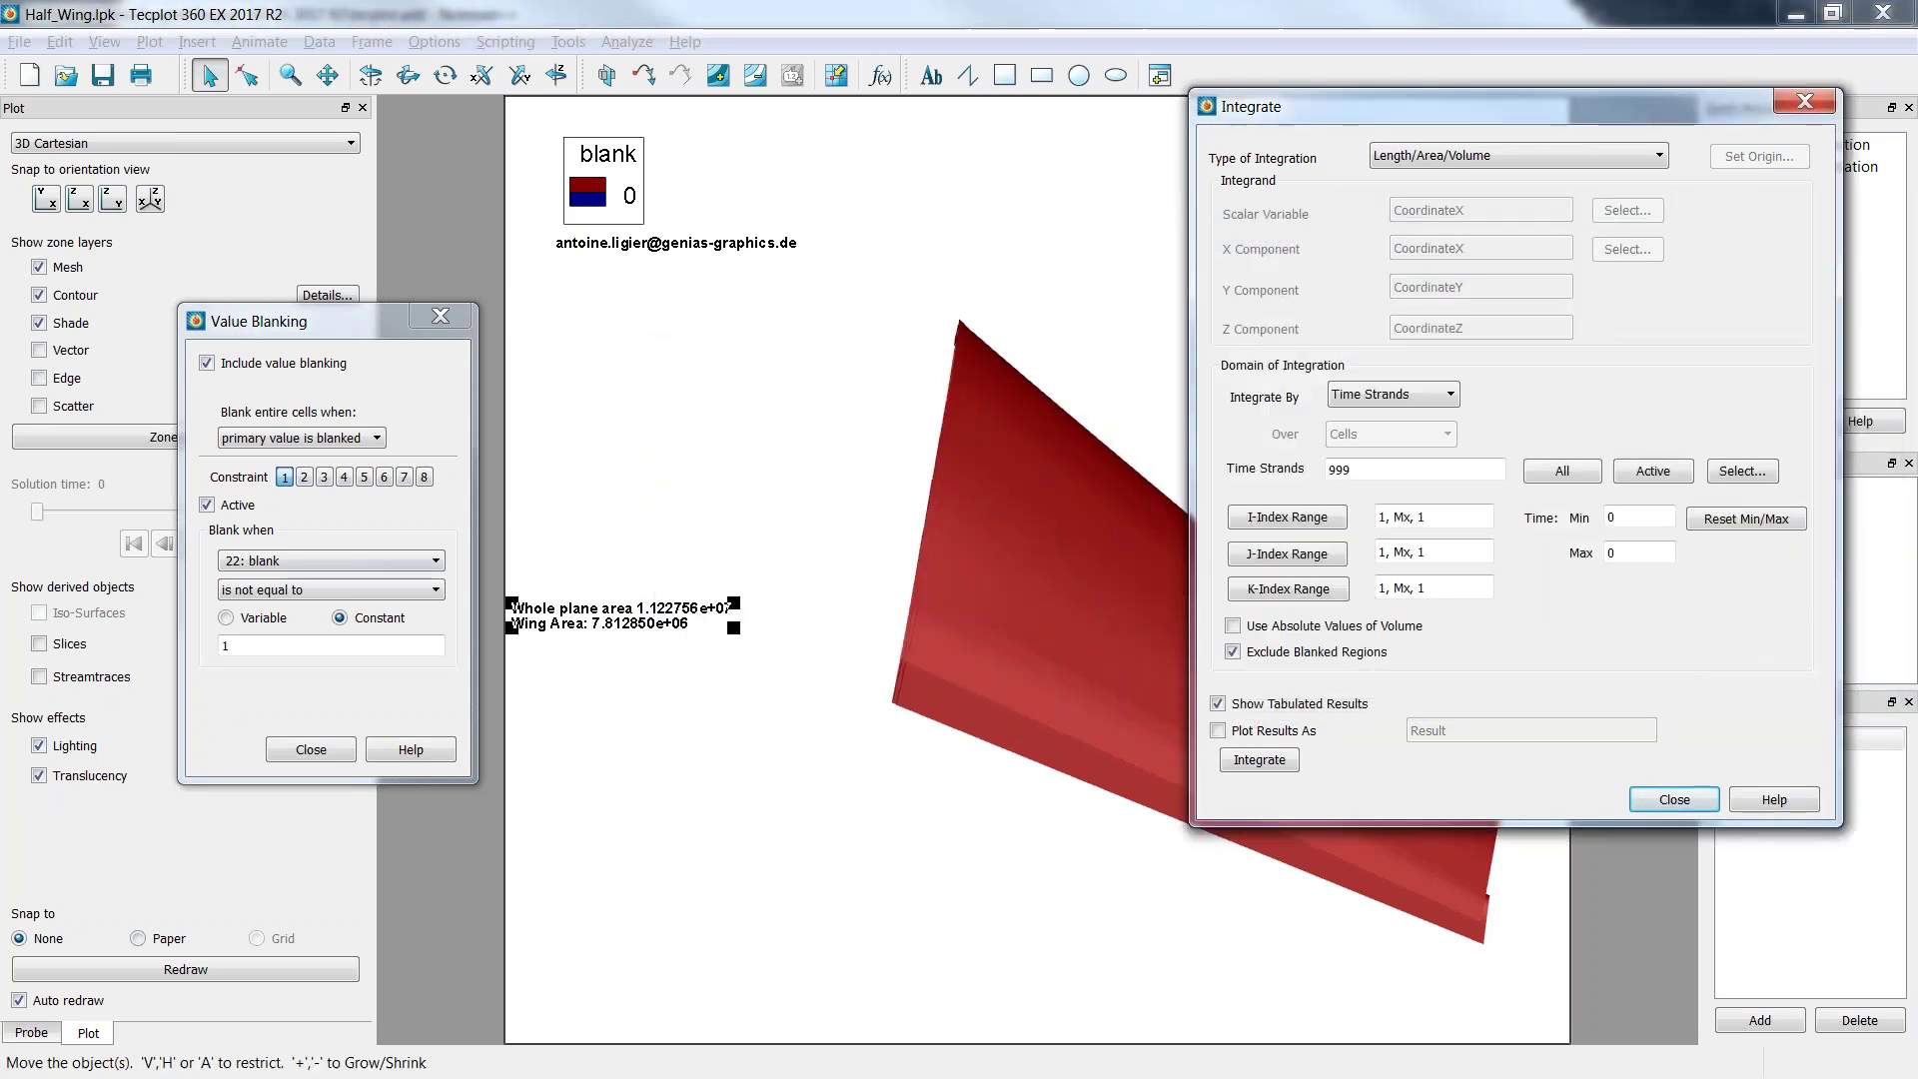
Change blanking to 'is equal to' 1 and integrate the fuselage-only area, 3.414711e+06.
{"action": "left_click", "coordinate": [258, 591]}
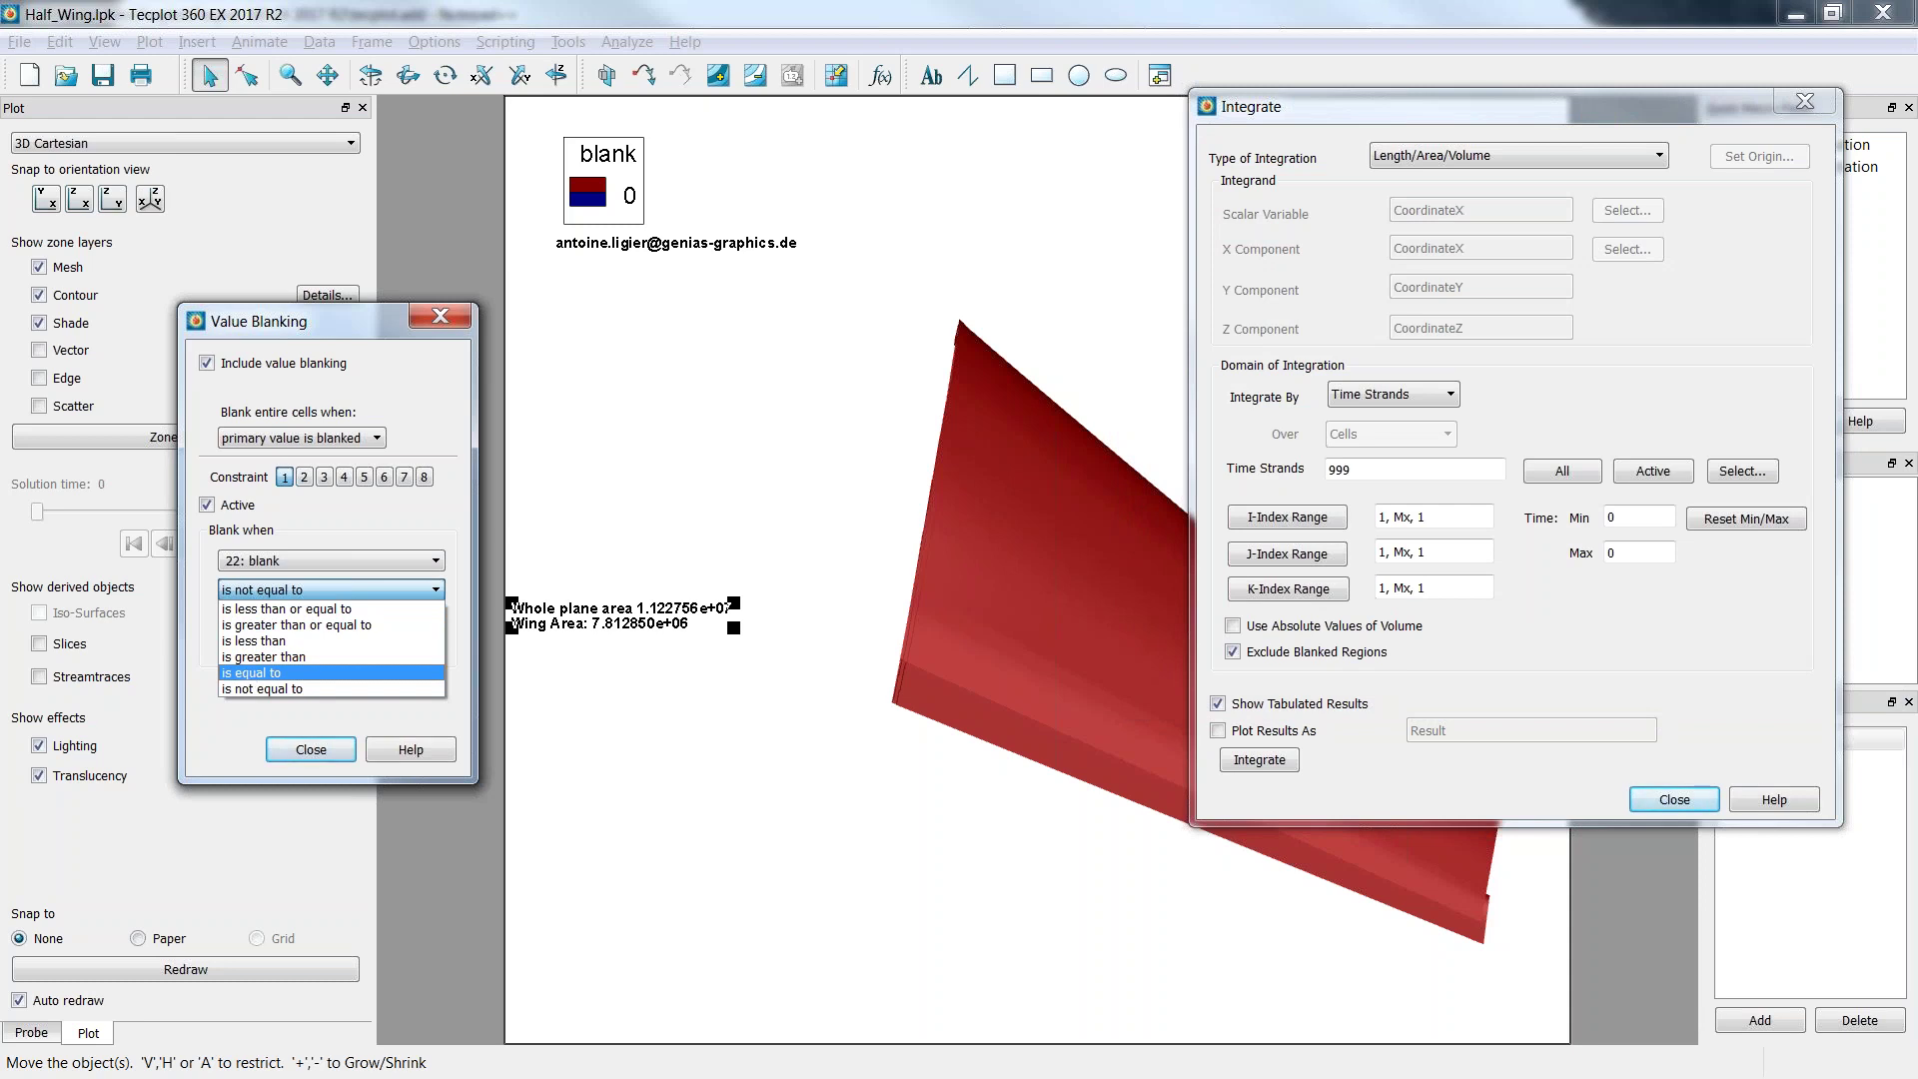
{"action": "left_click", "coordinate": [260, 672]}
{"action": "left_click", "coordinate": [1260, 759]}
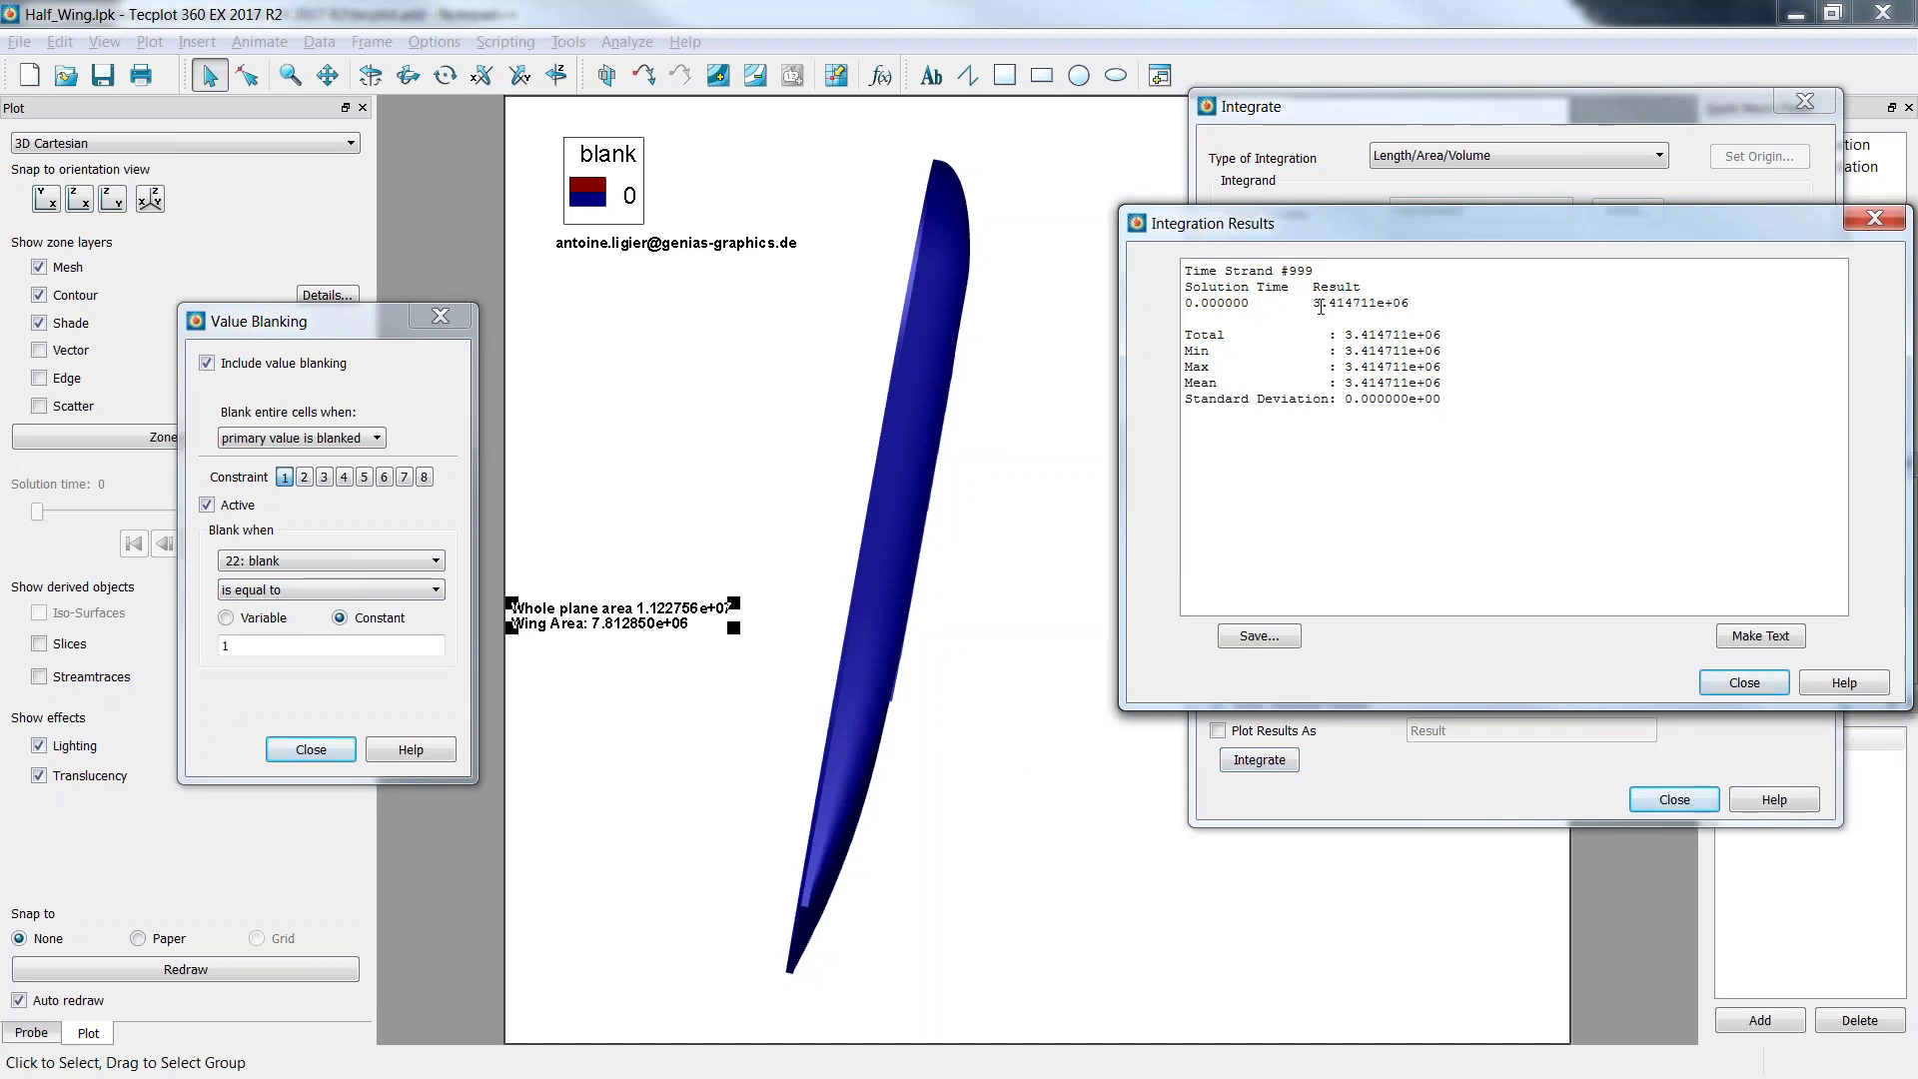
{"action": "left_click_drag", "start_coordinate": [1315, 303], "coordinate": [1414, 306]}
{"action": "key", "text": "ctrl+c"}
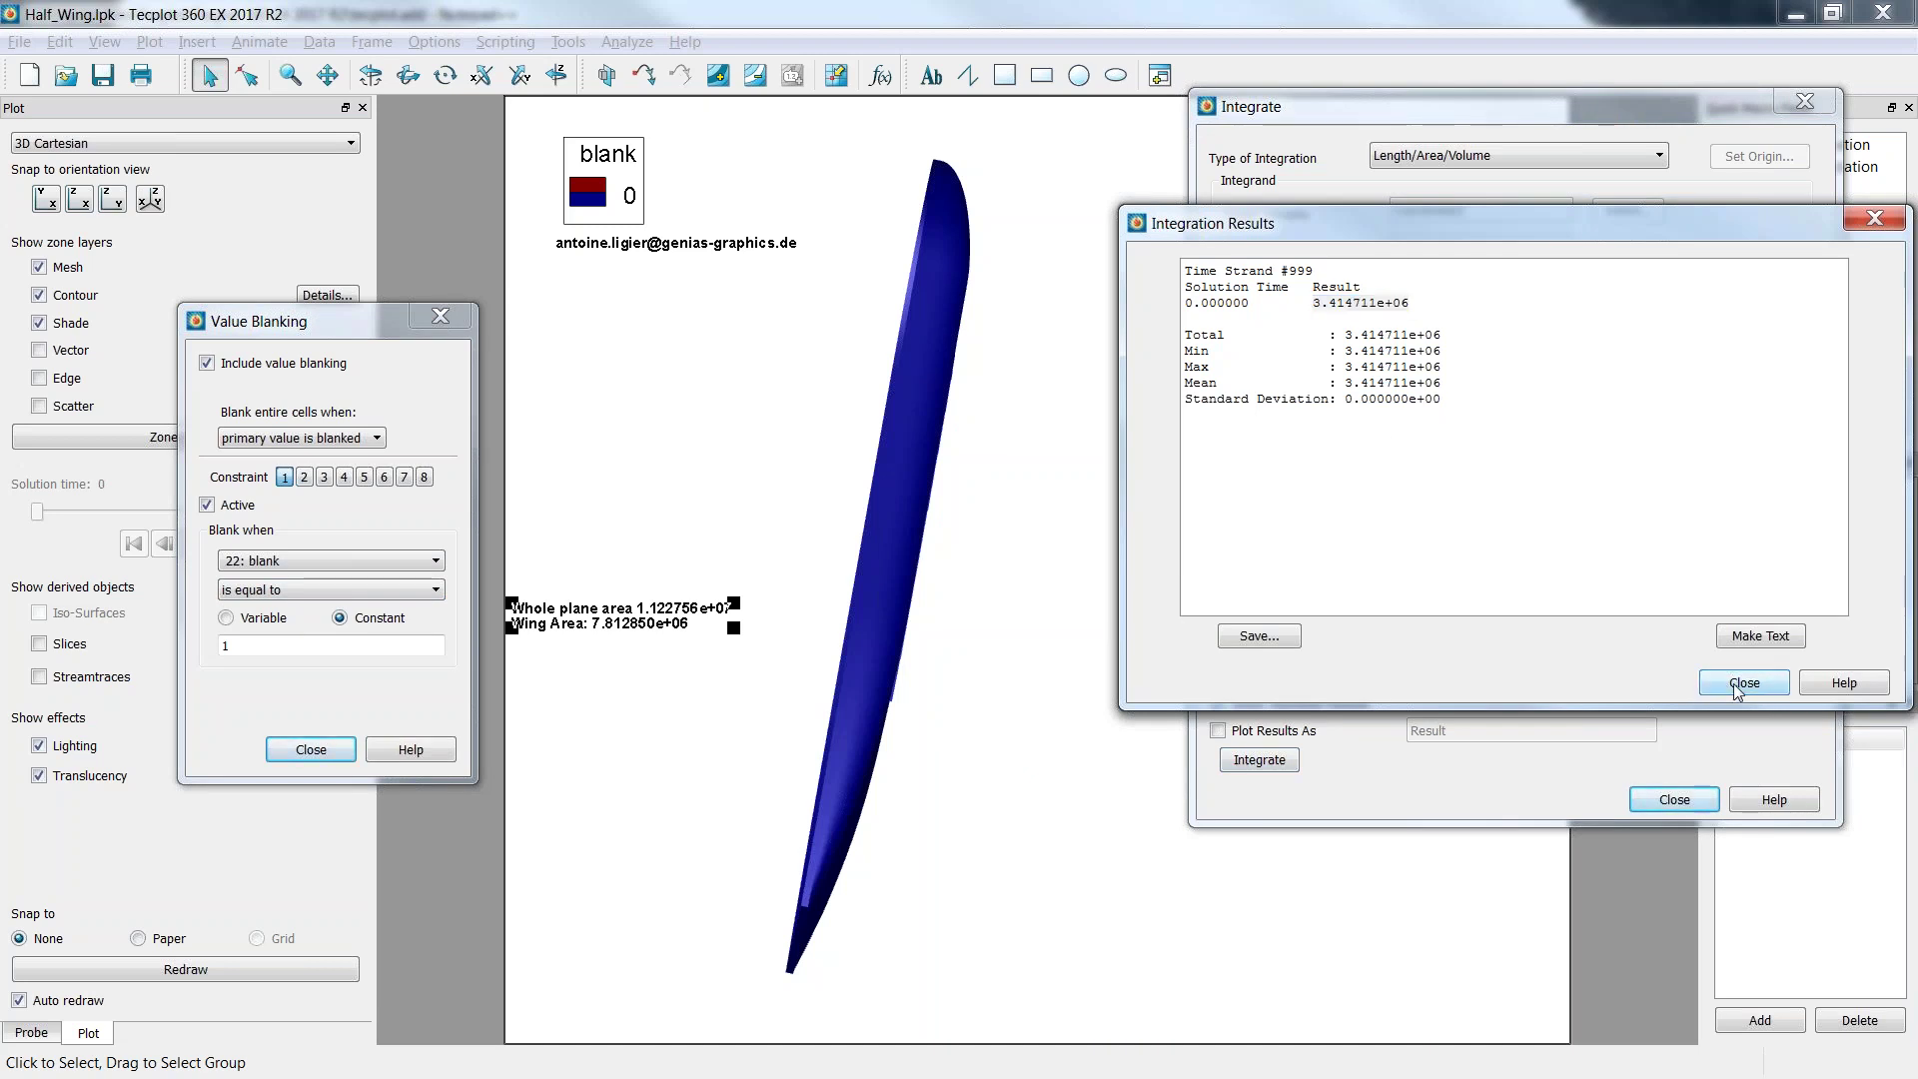
{"action": "left_click", "coordinate": [1744, 682]}
{"action": "double_click", "coordinate": [727, 607]}
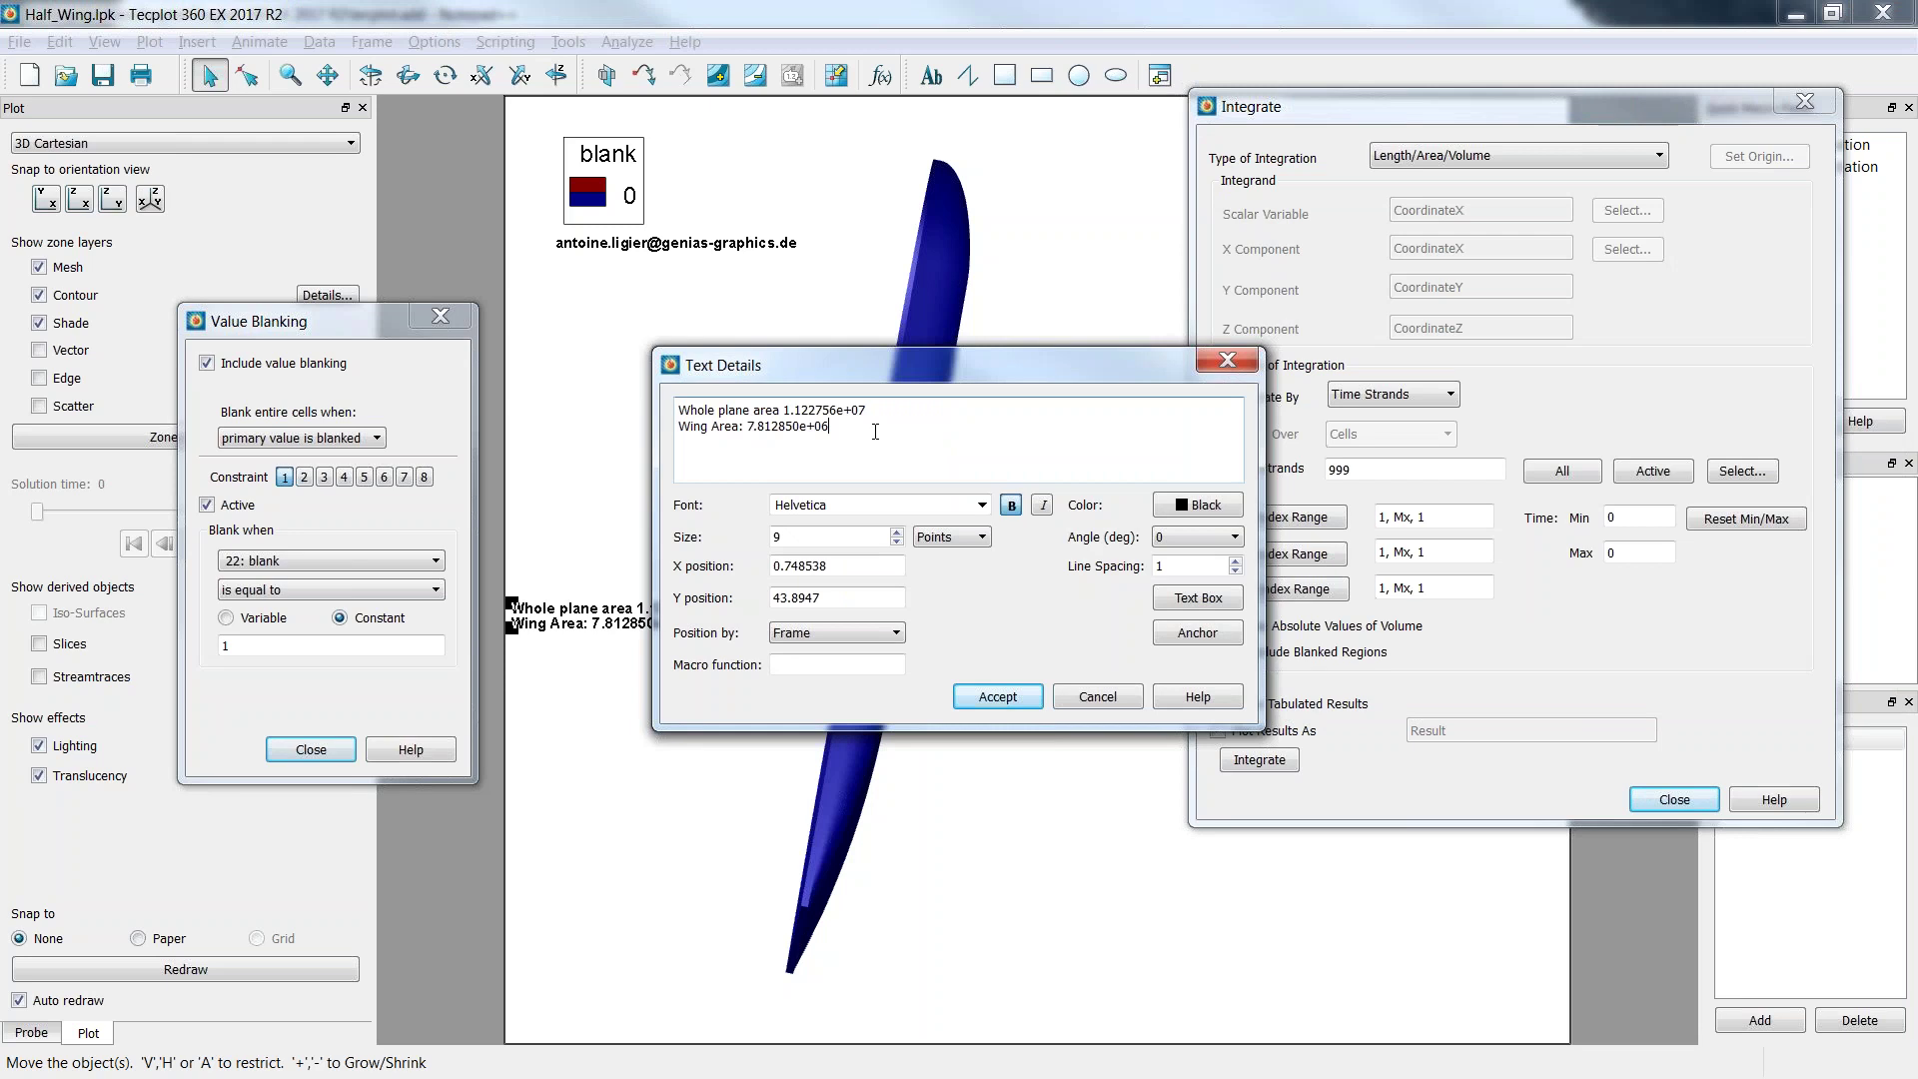
Add a third label line 'Fuselage: 3.414711e+06' and a colon after 'area' on the first line.
{"action": "key", "text": "Return"}
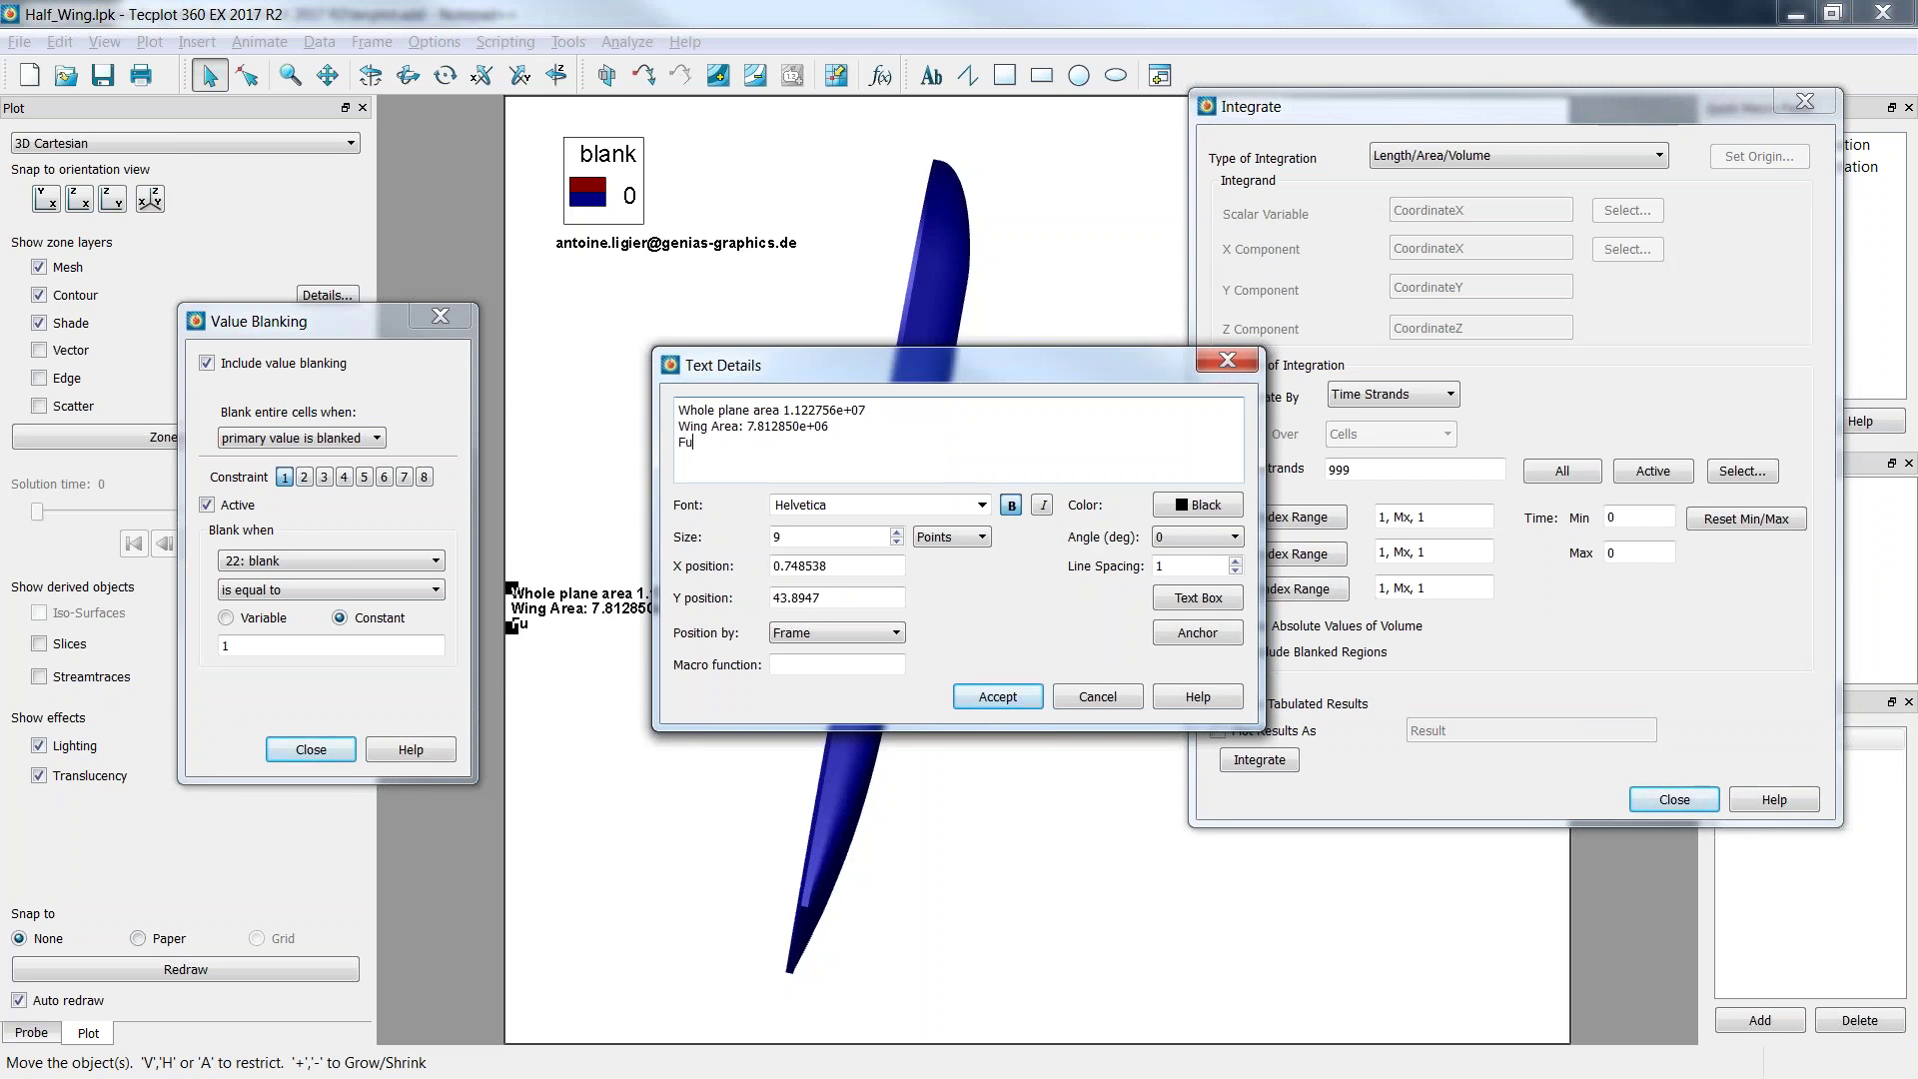
{"action": "type", "text": "Fuselage:"}
{"action": "key", "text": "ctrl+v"}
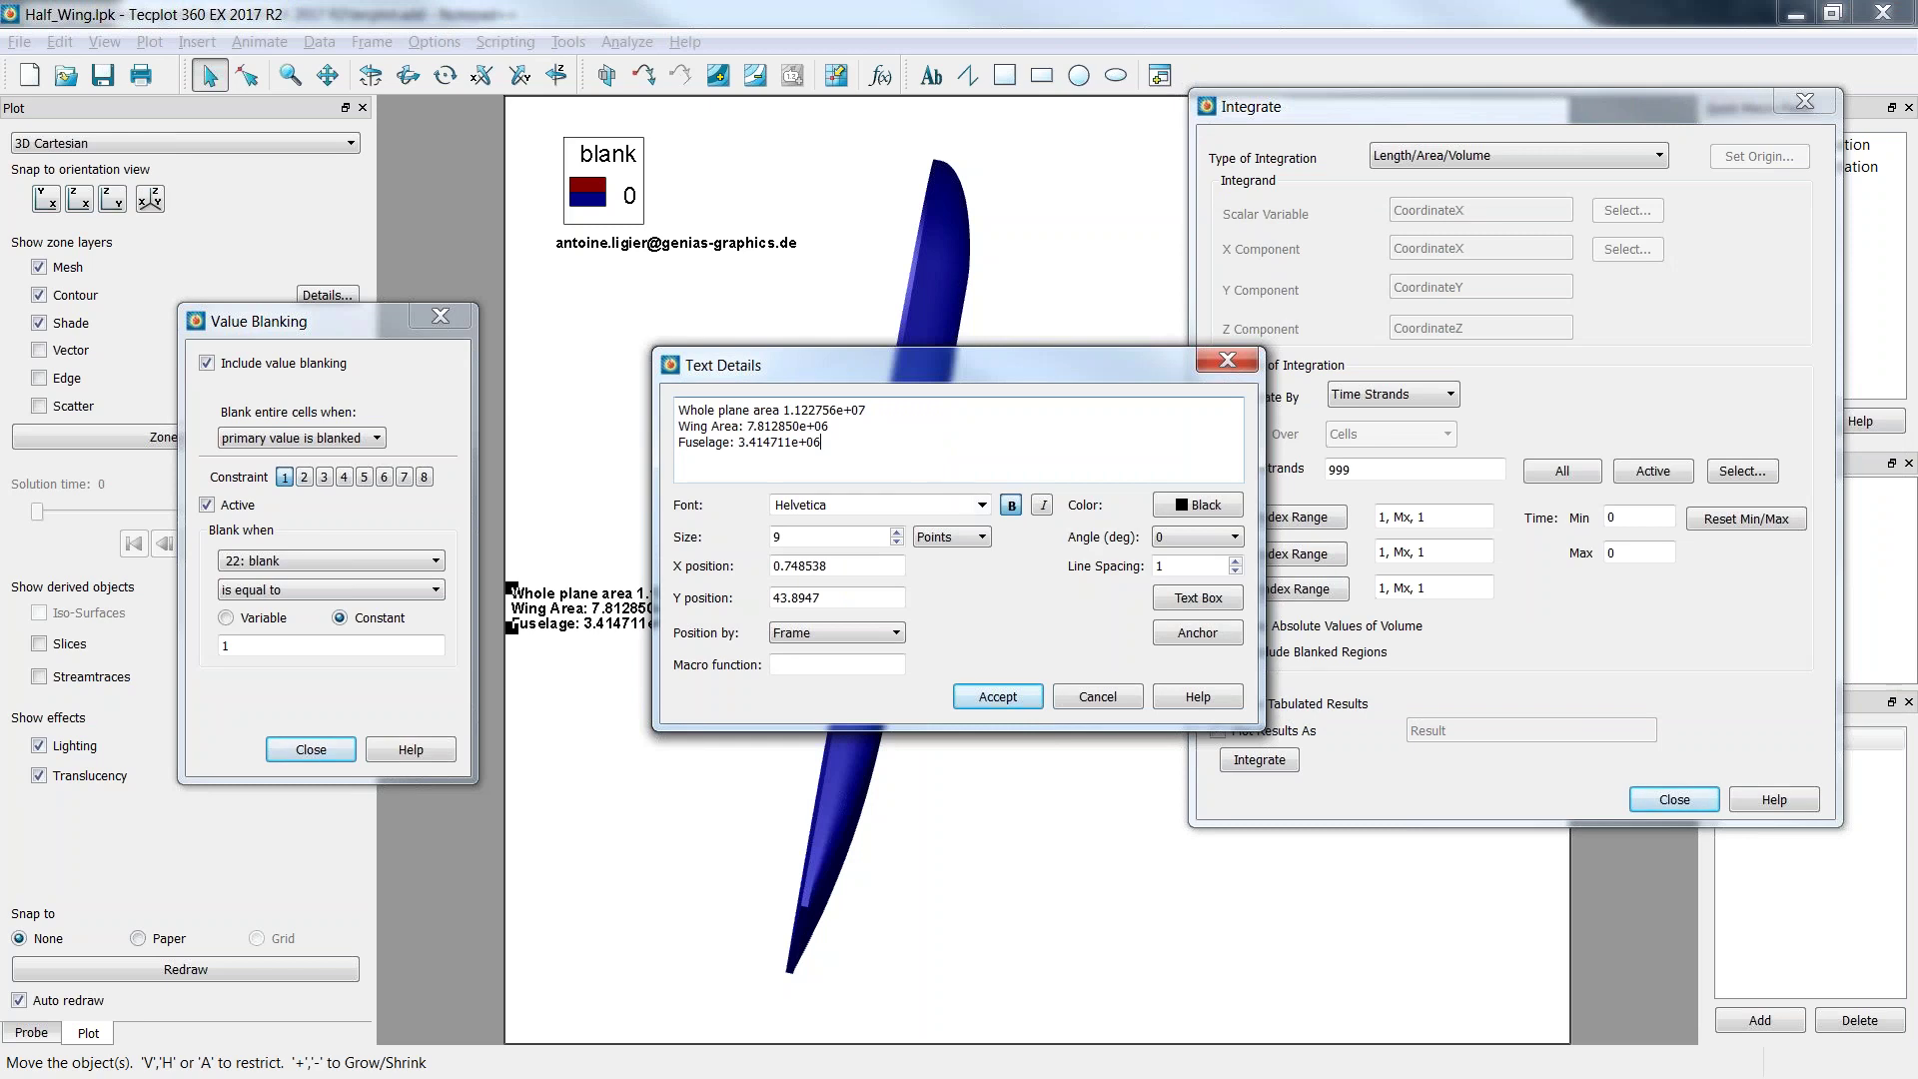
{"action": "left_click", "coordinate": [783, 406]}
{"action": "type", "text": ":"}
Move the area text up below the legend and turn off value blanking to show the whole plane.
{"action": "left_click", "coordinate": [997, 696]}
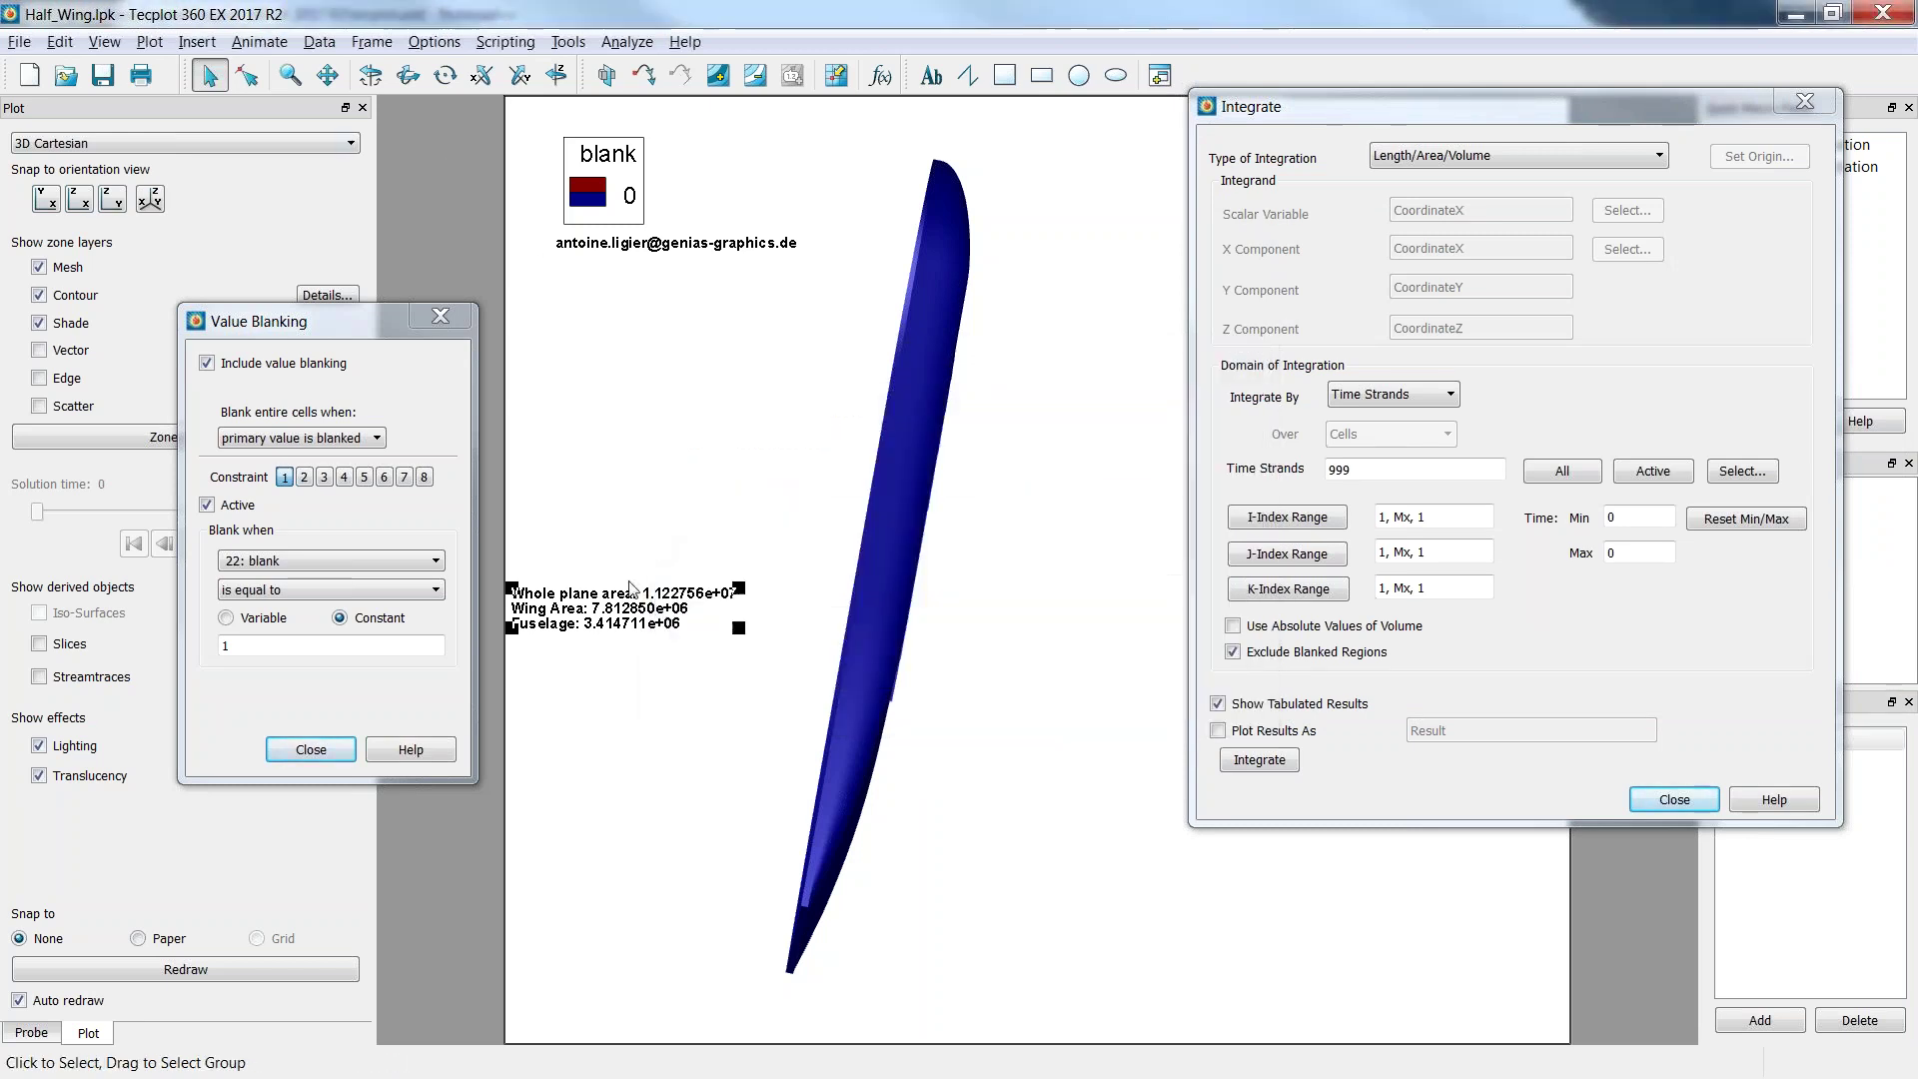
{"action": "left_click_drag", "start_coordinate": [511, 627], "coordinate": [566, 410]}
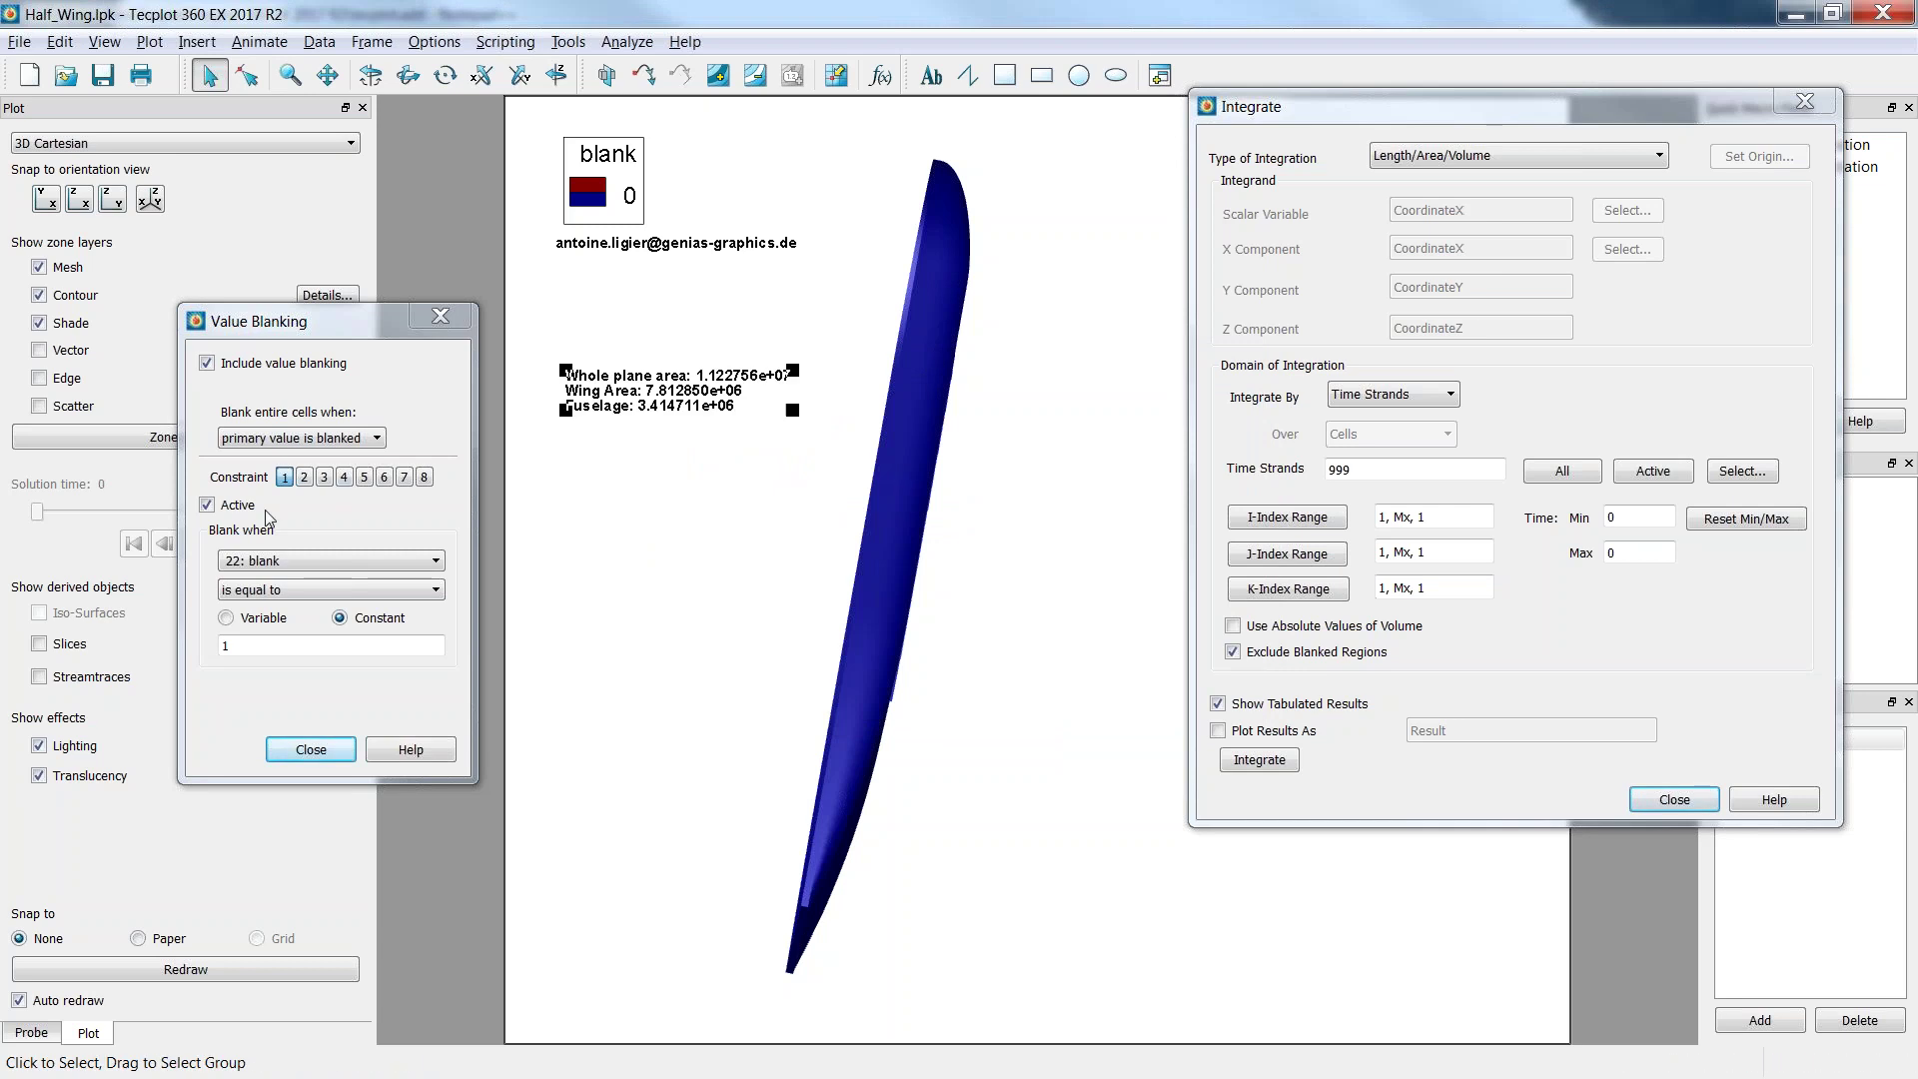
{"action": "left_click", "coordinate": [207, 505]}
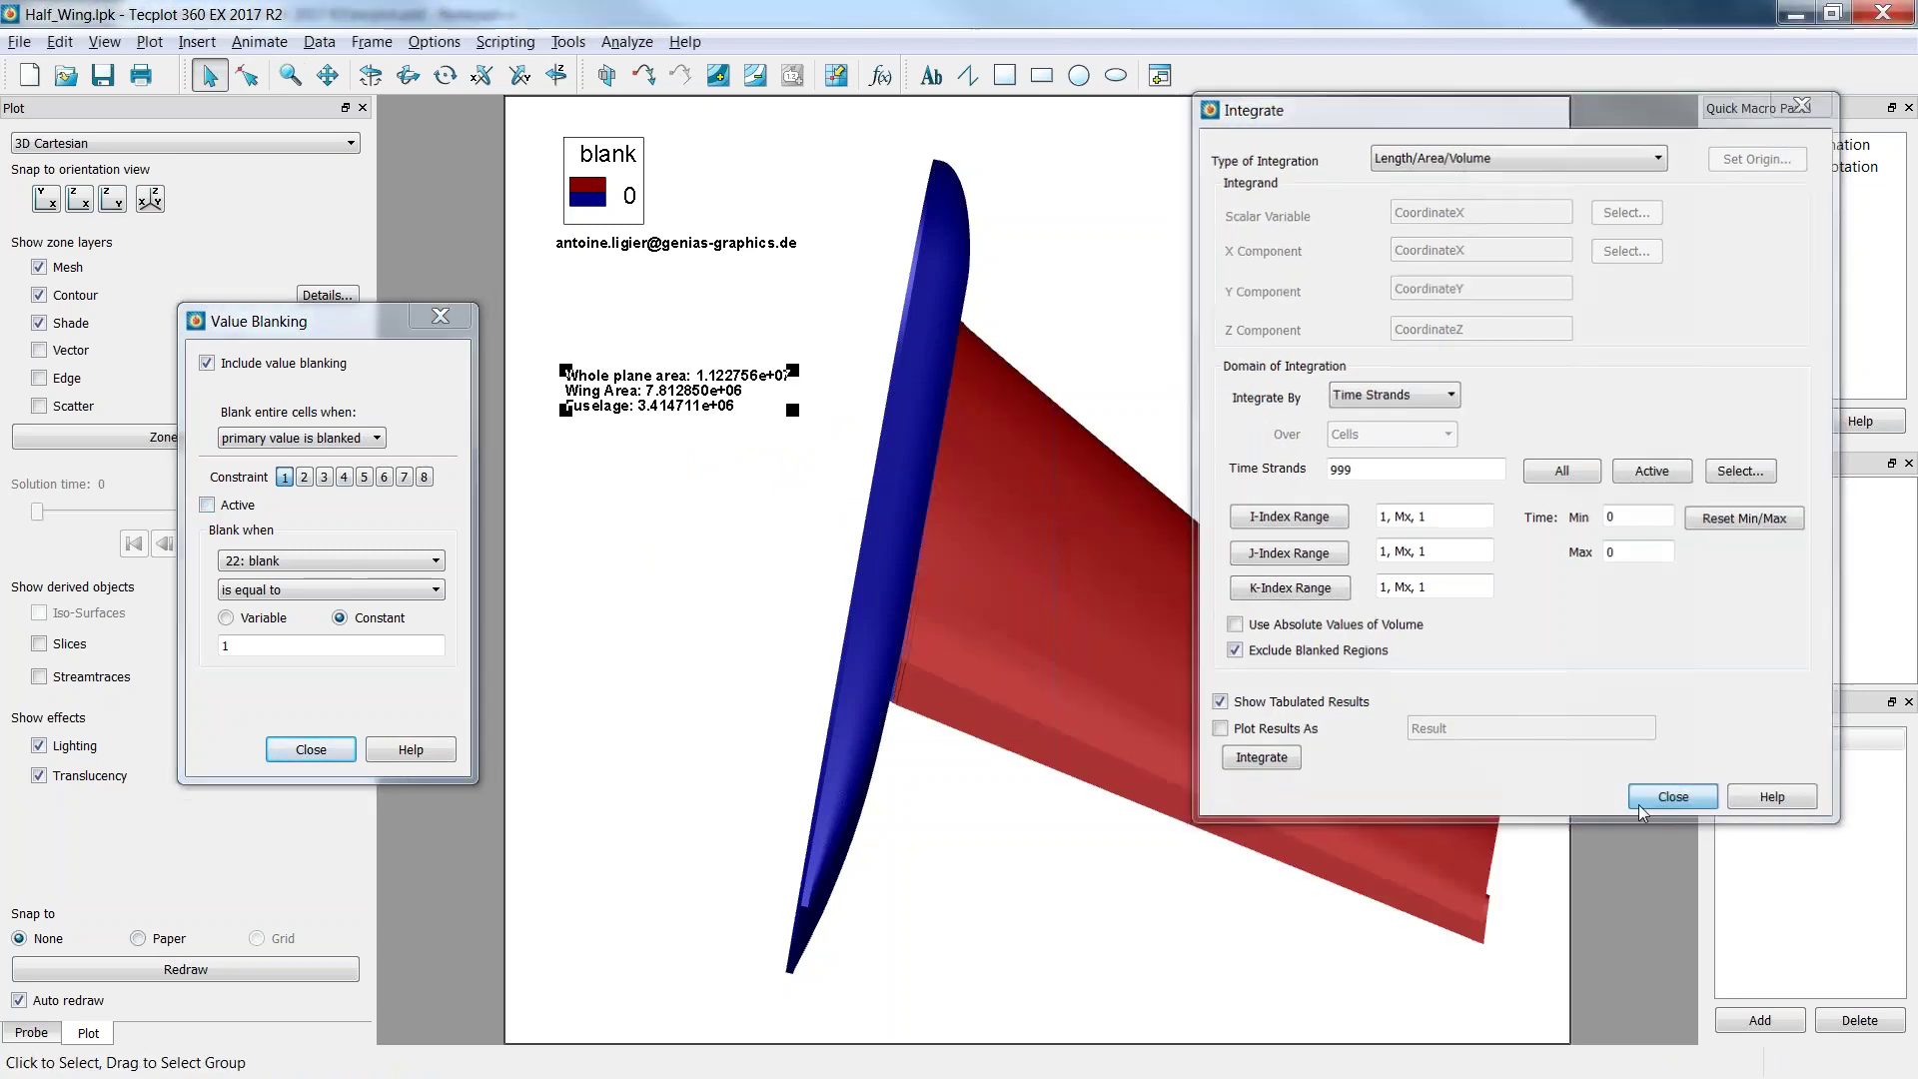
{"action": "left_click", "coordinate": [1674, 799]}
{"action": "middle_click_drag", "start_coordinate": [1149, 699], "coordinate": [1079, 744]}
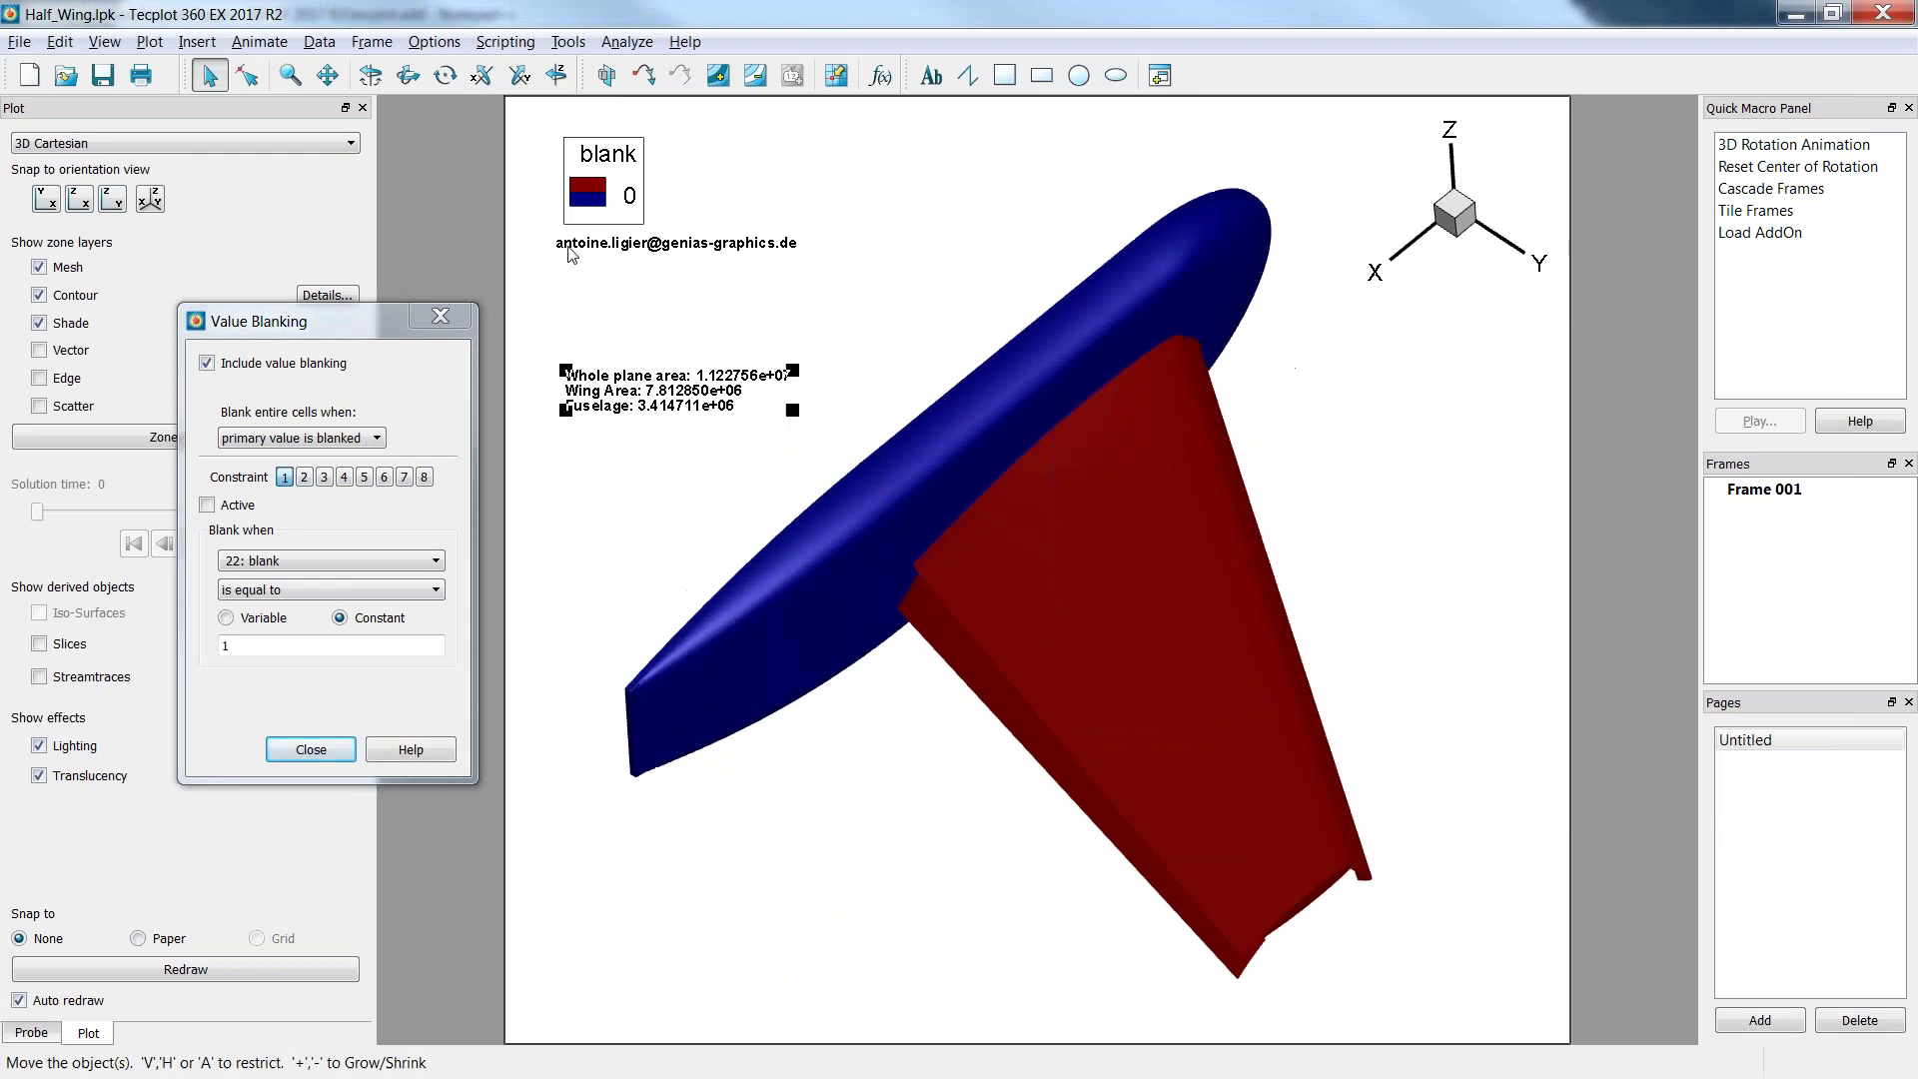
{"action": "left_click", "coordinate": [320, 43]}
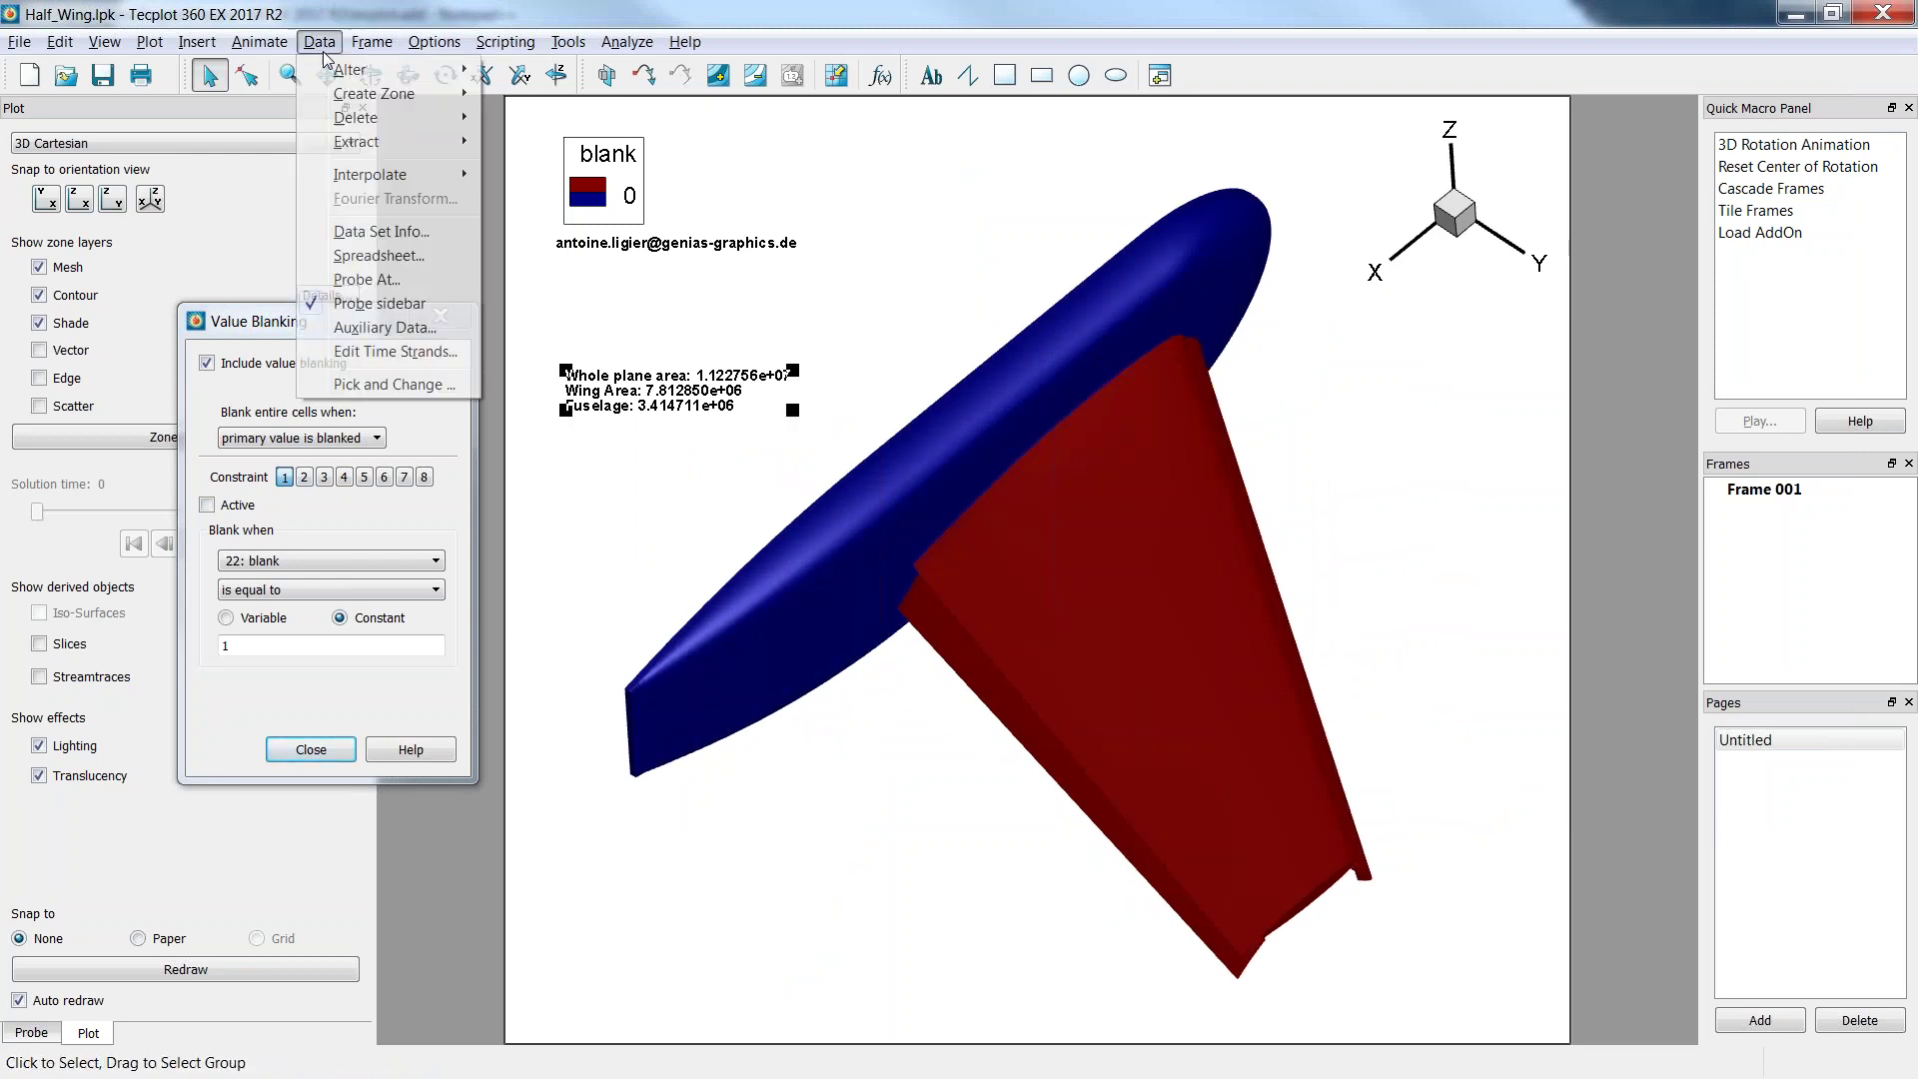
Open Pick and Change and draw a rectangular pick area over the mid-wing.
{"action": "left_click", "coordinate": [387, 386]}
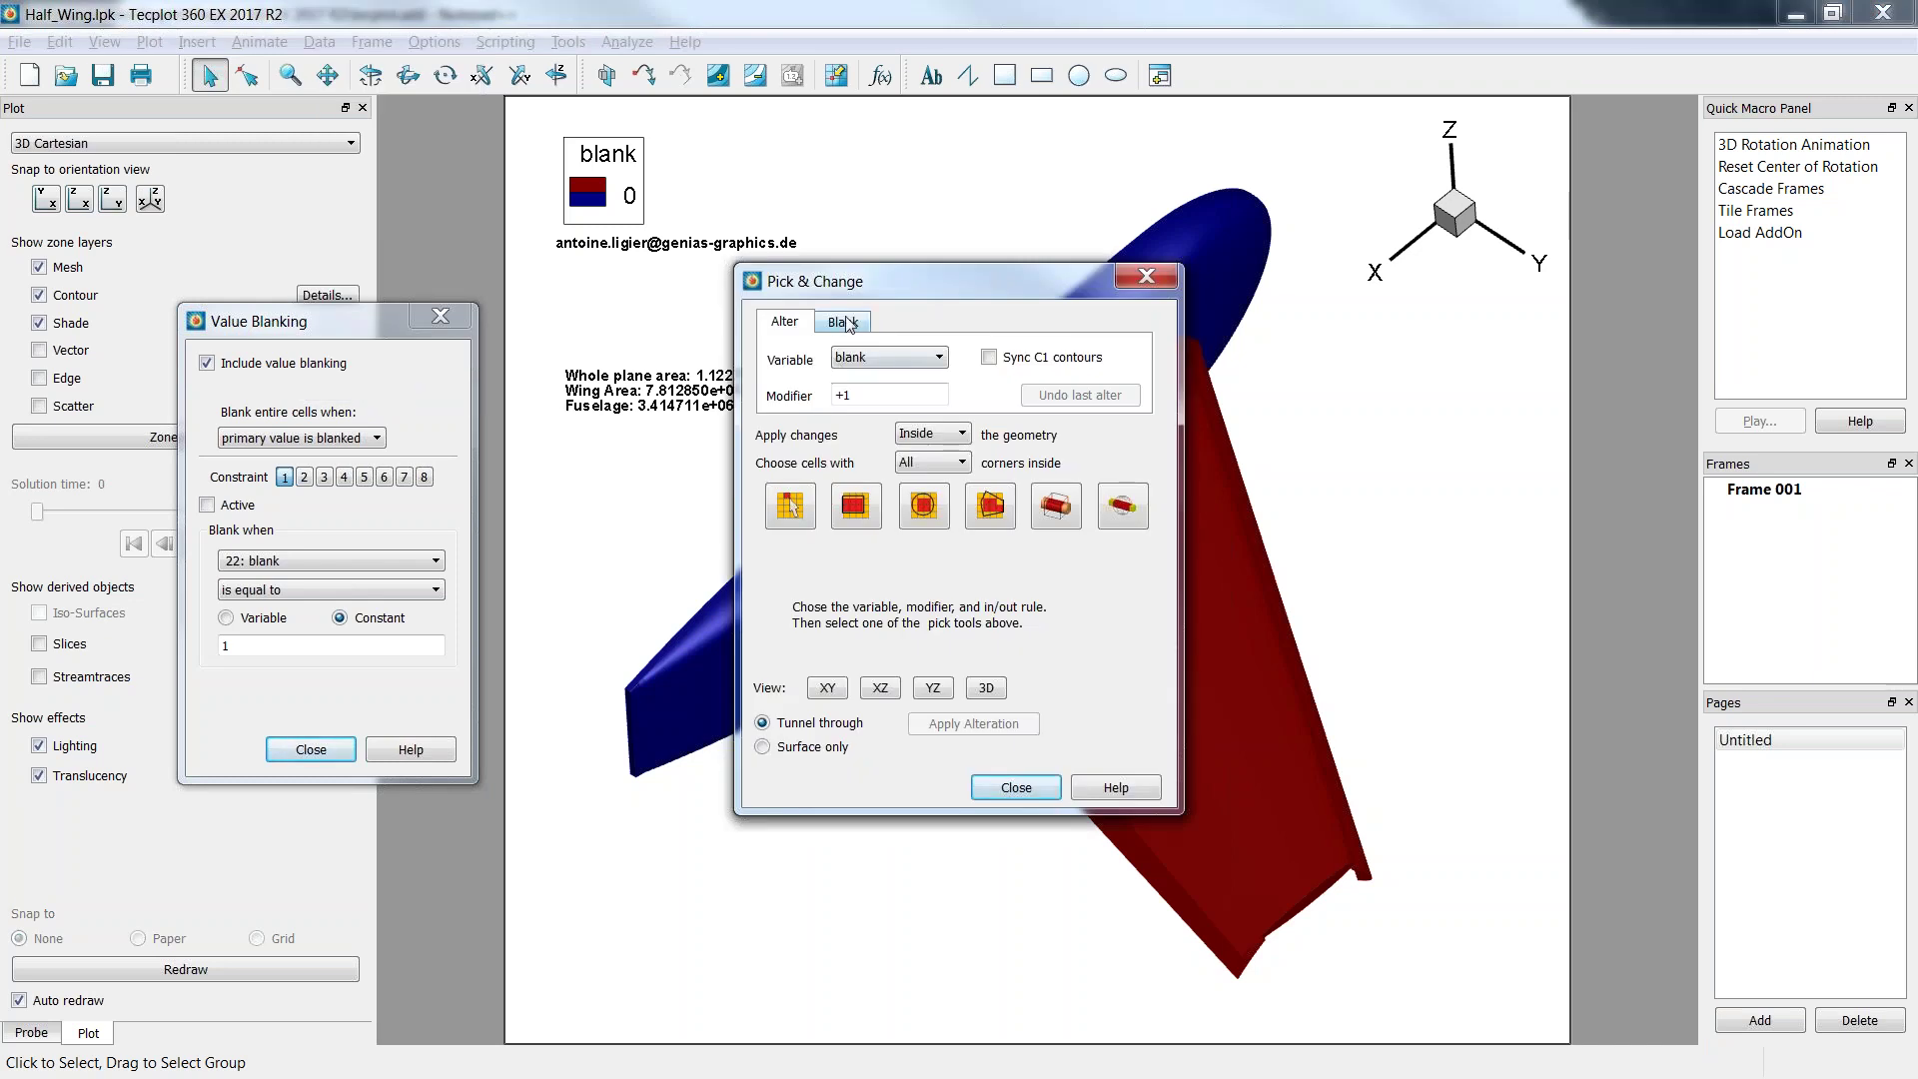
{"action": "left_click_drag", "start_coordinate": [877, 270], "coordinate": [1559, 177]}
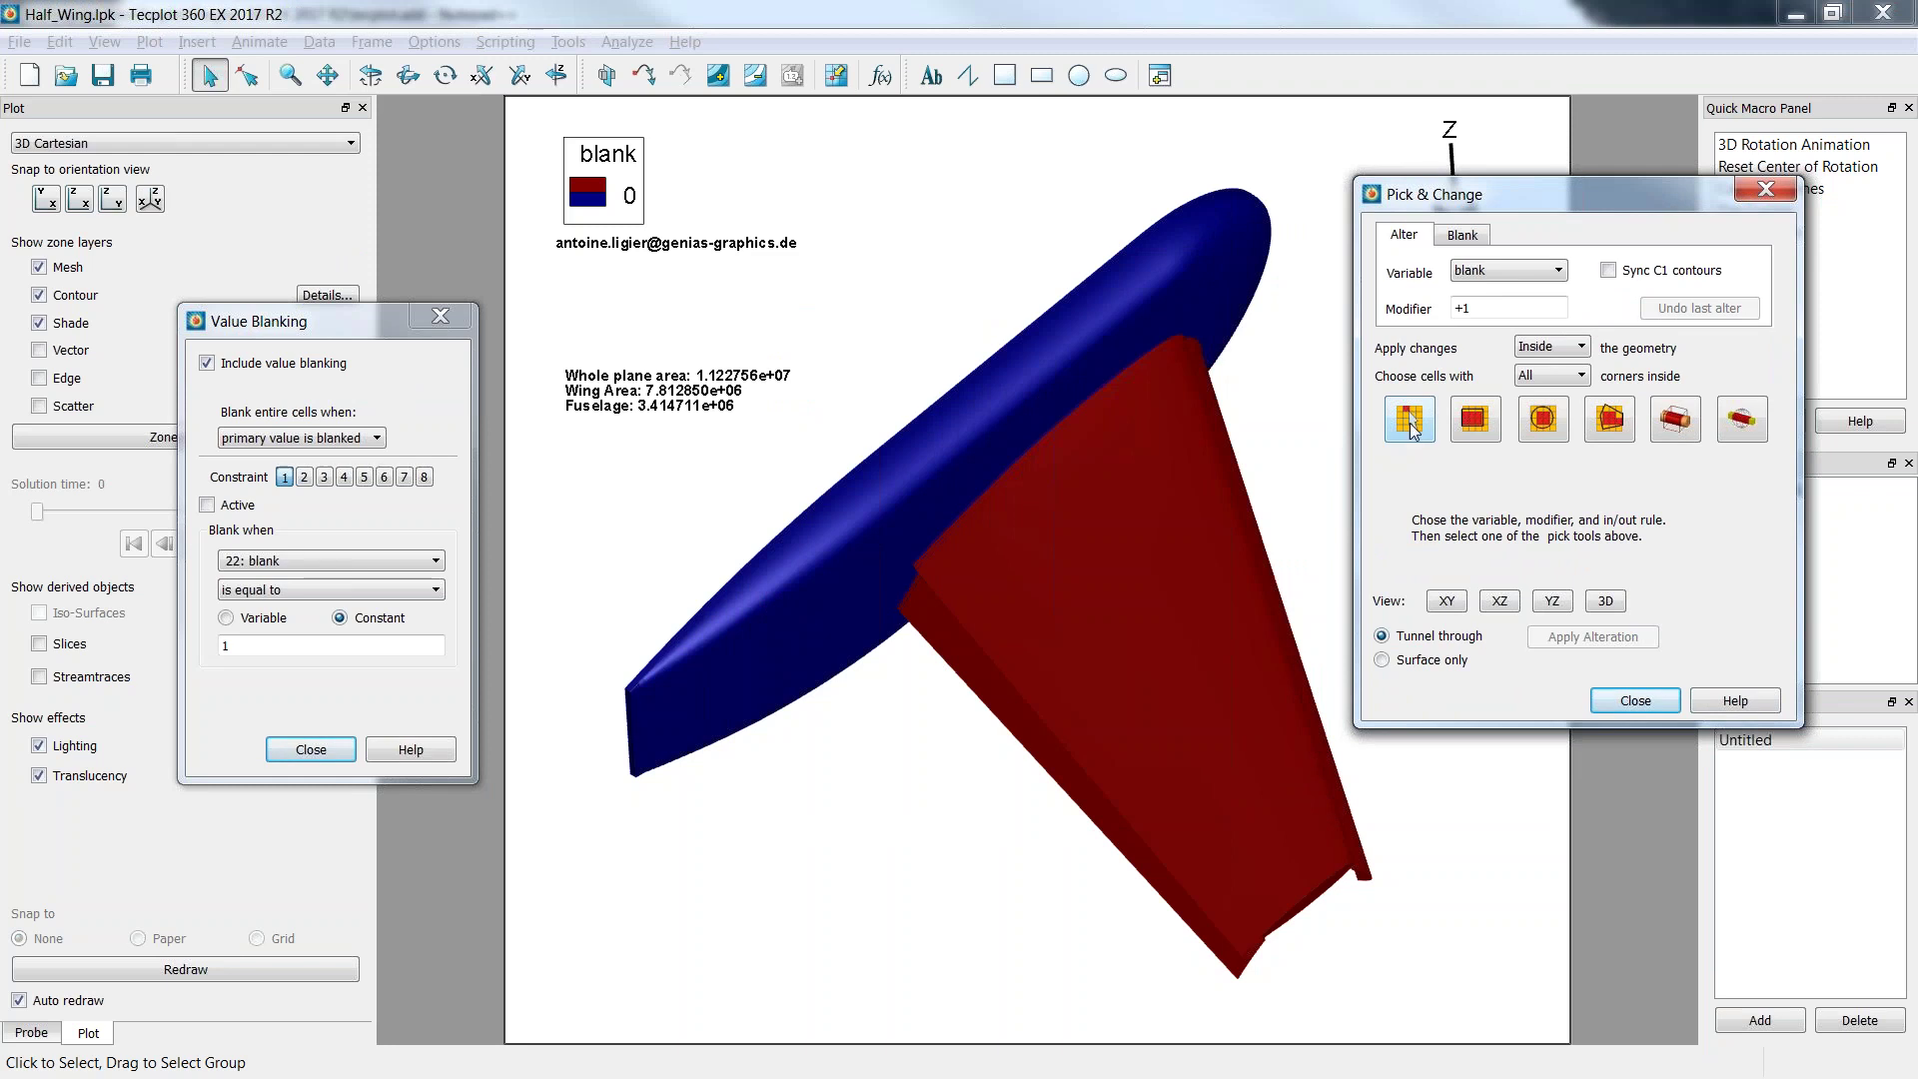
{"action": "left_click", "coordinate": [1413, 426]}
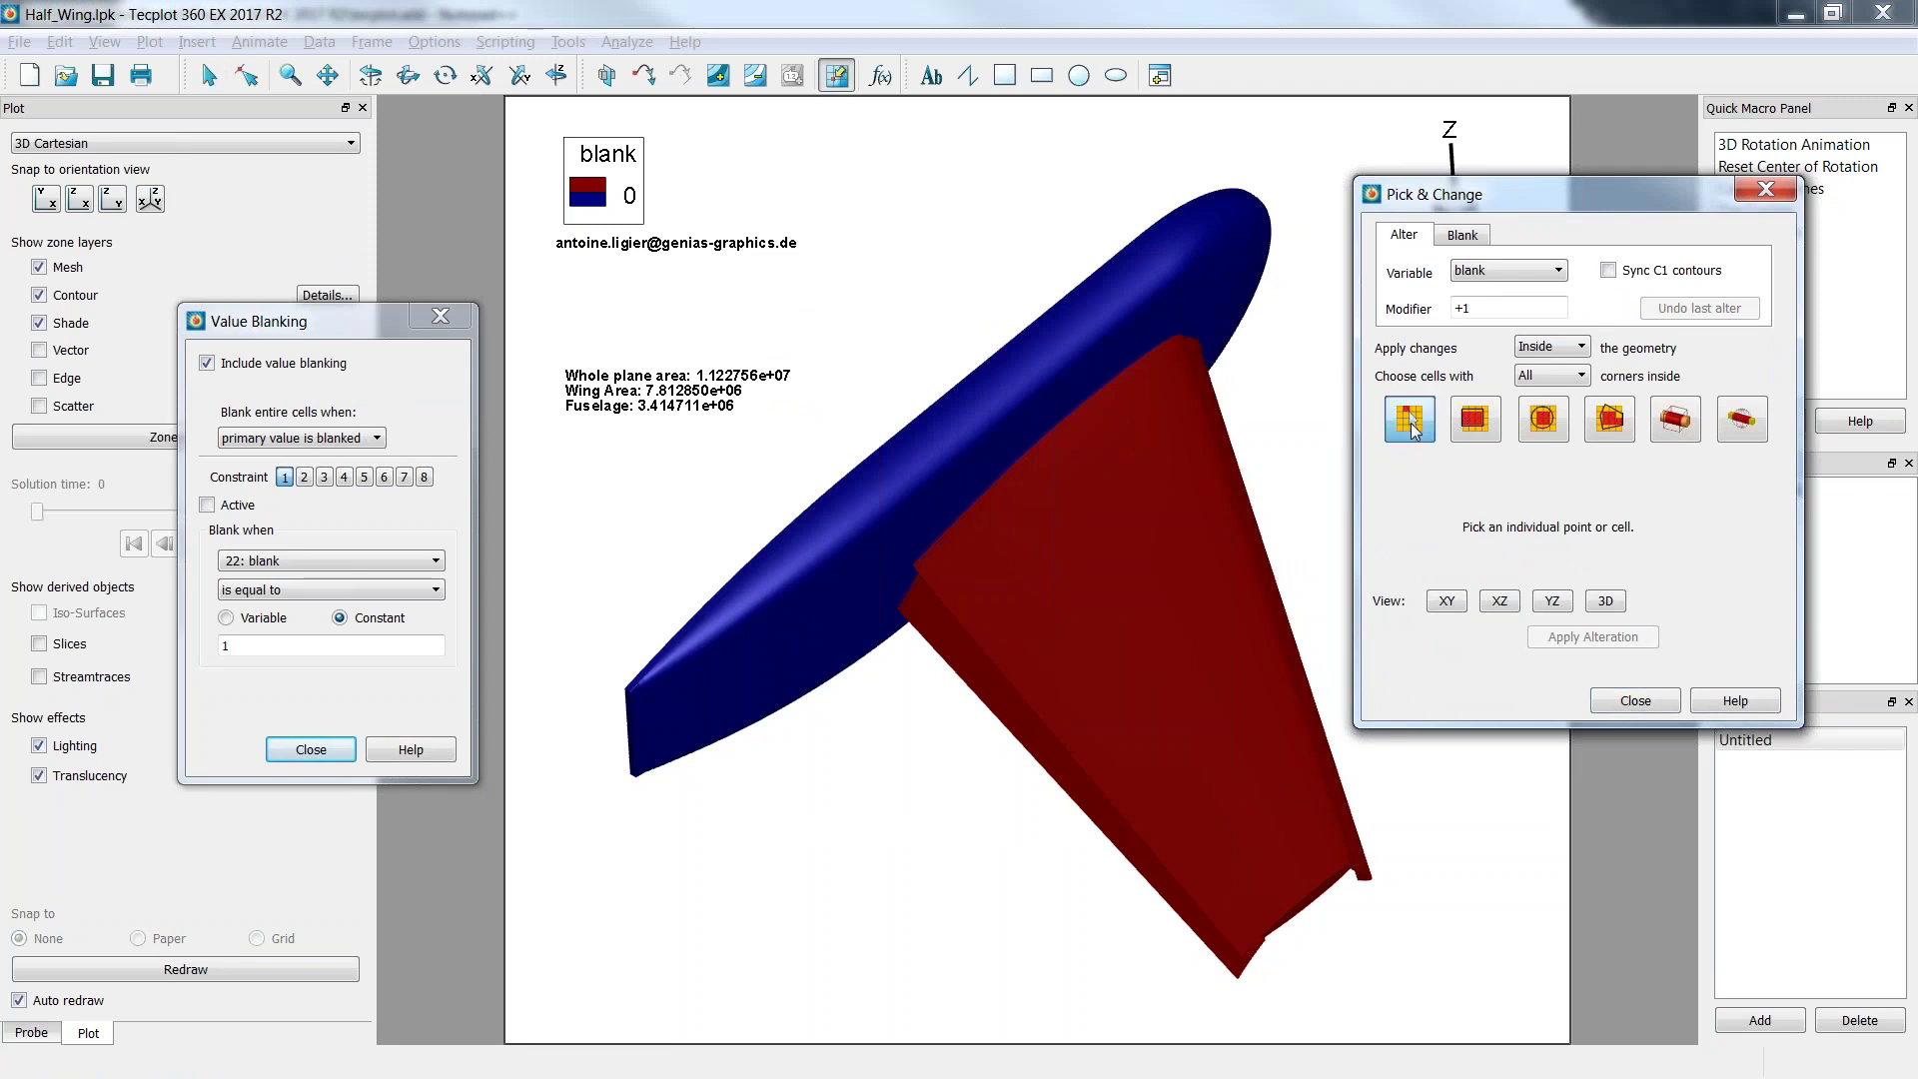
{"action": "left_click", "coordinate": [1504, 425]}
{"action": "left_click_drag", "start_coordinate": [921, 404], "coordinate": [1302, 654]}
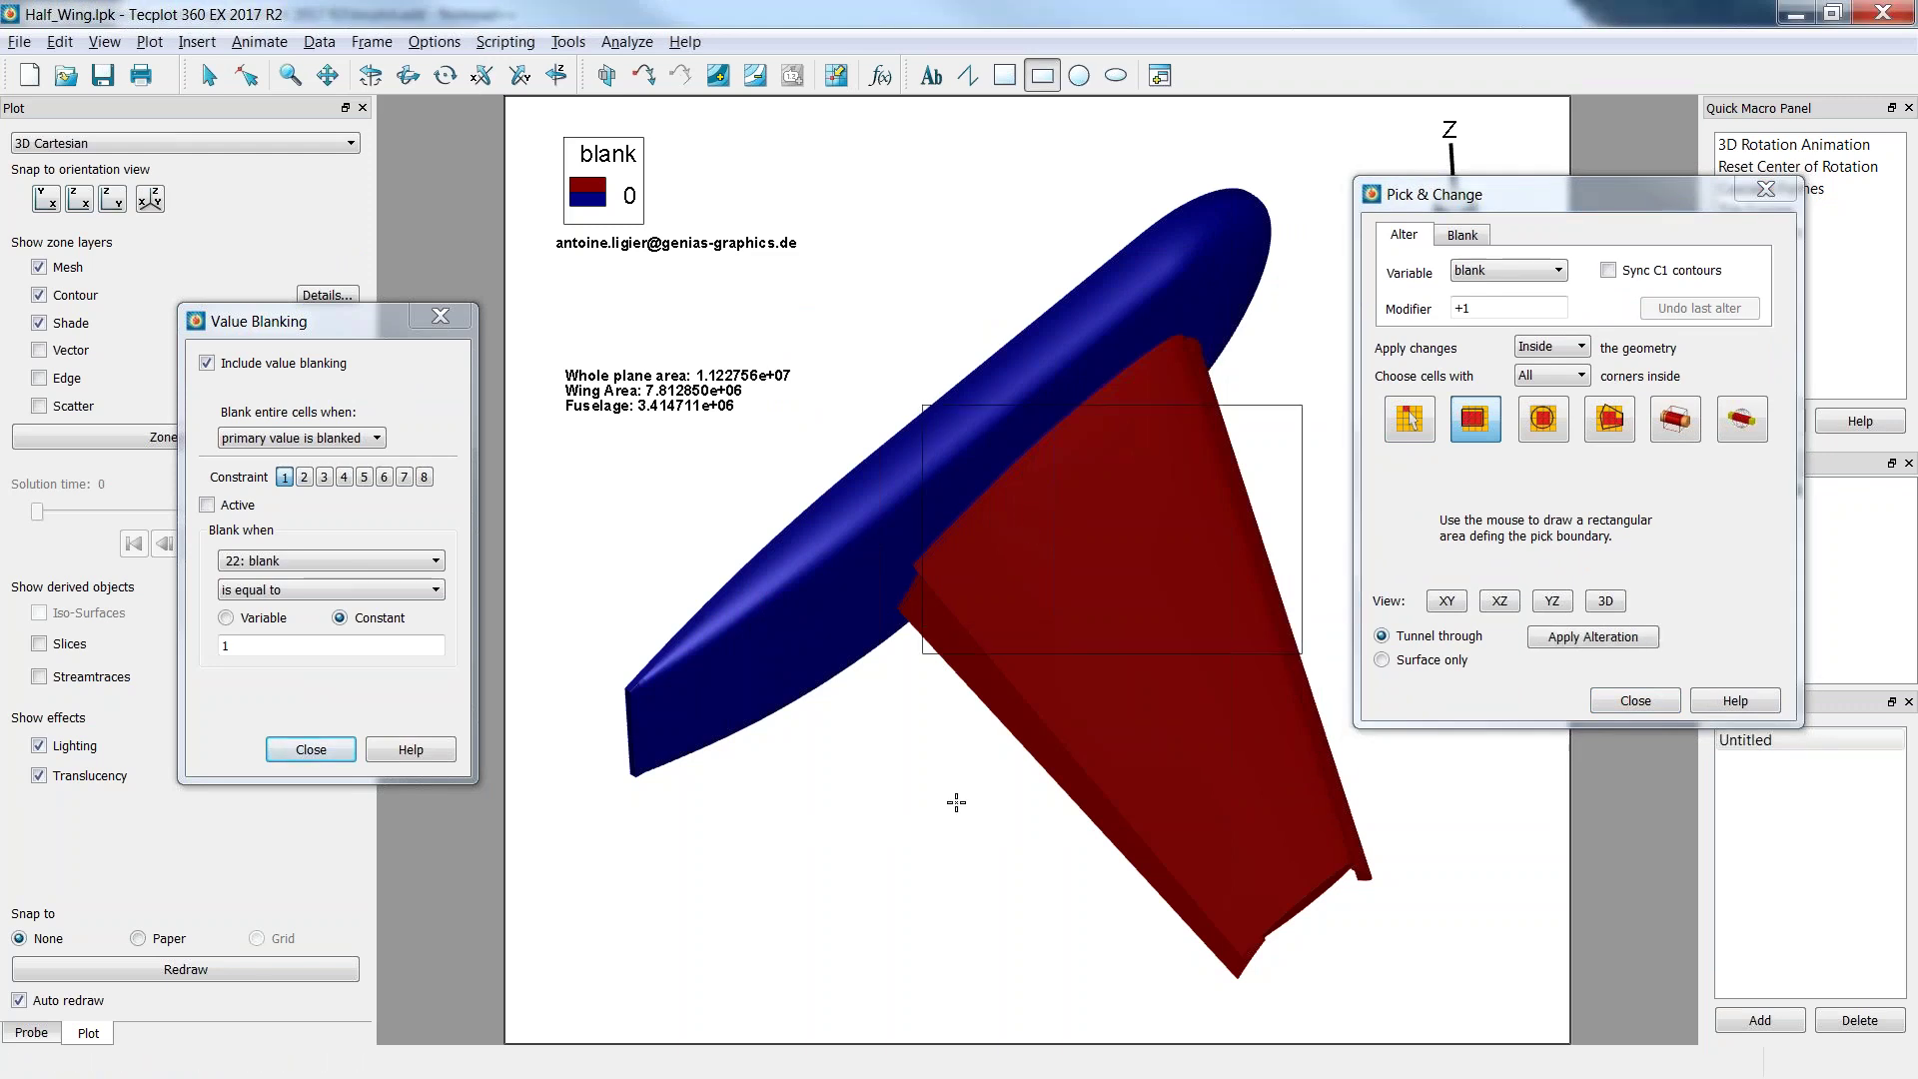
{"action": "middle_click_drag", "start_coordinate": [1004, 777], "coordinate": [917, 682]}
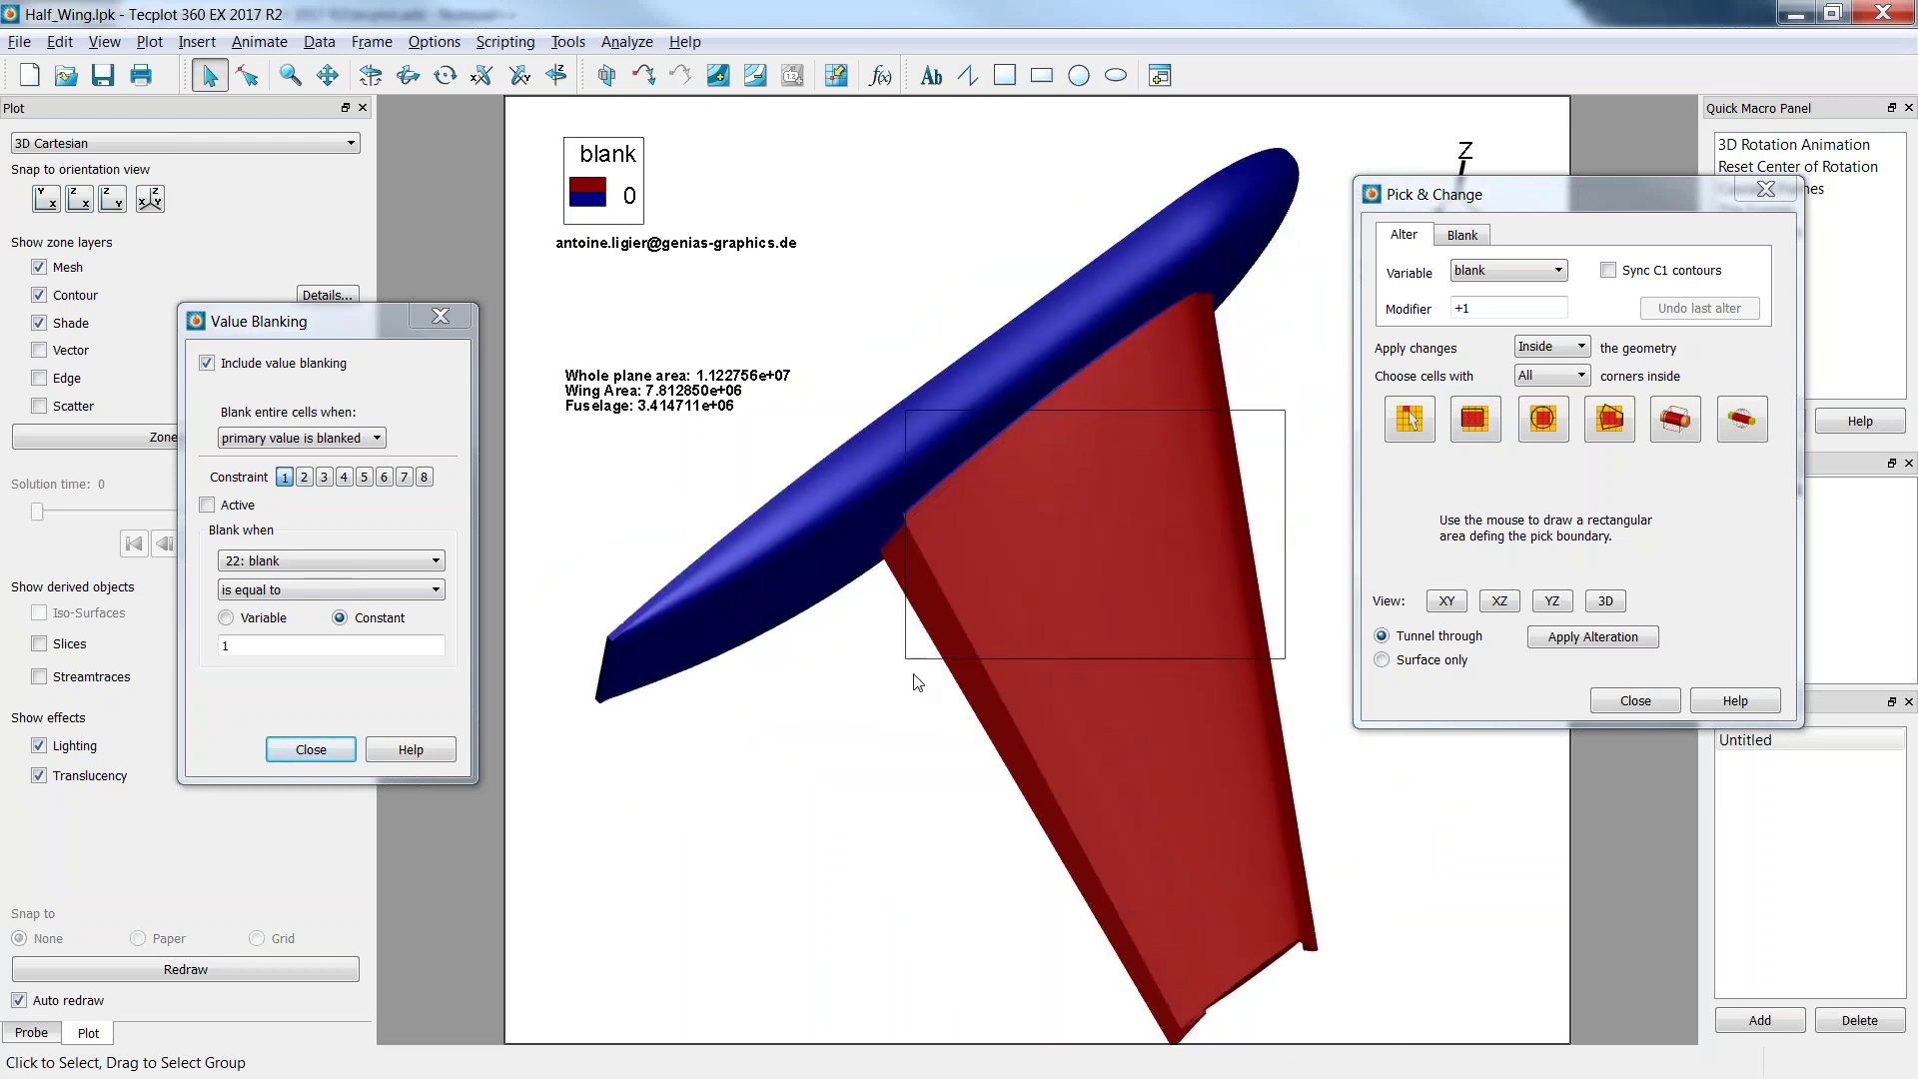
{"action": "left_click_drag", "start_coordinate": [906, 652], "coordinate": [878, 843]}
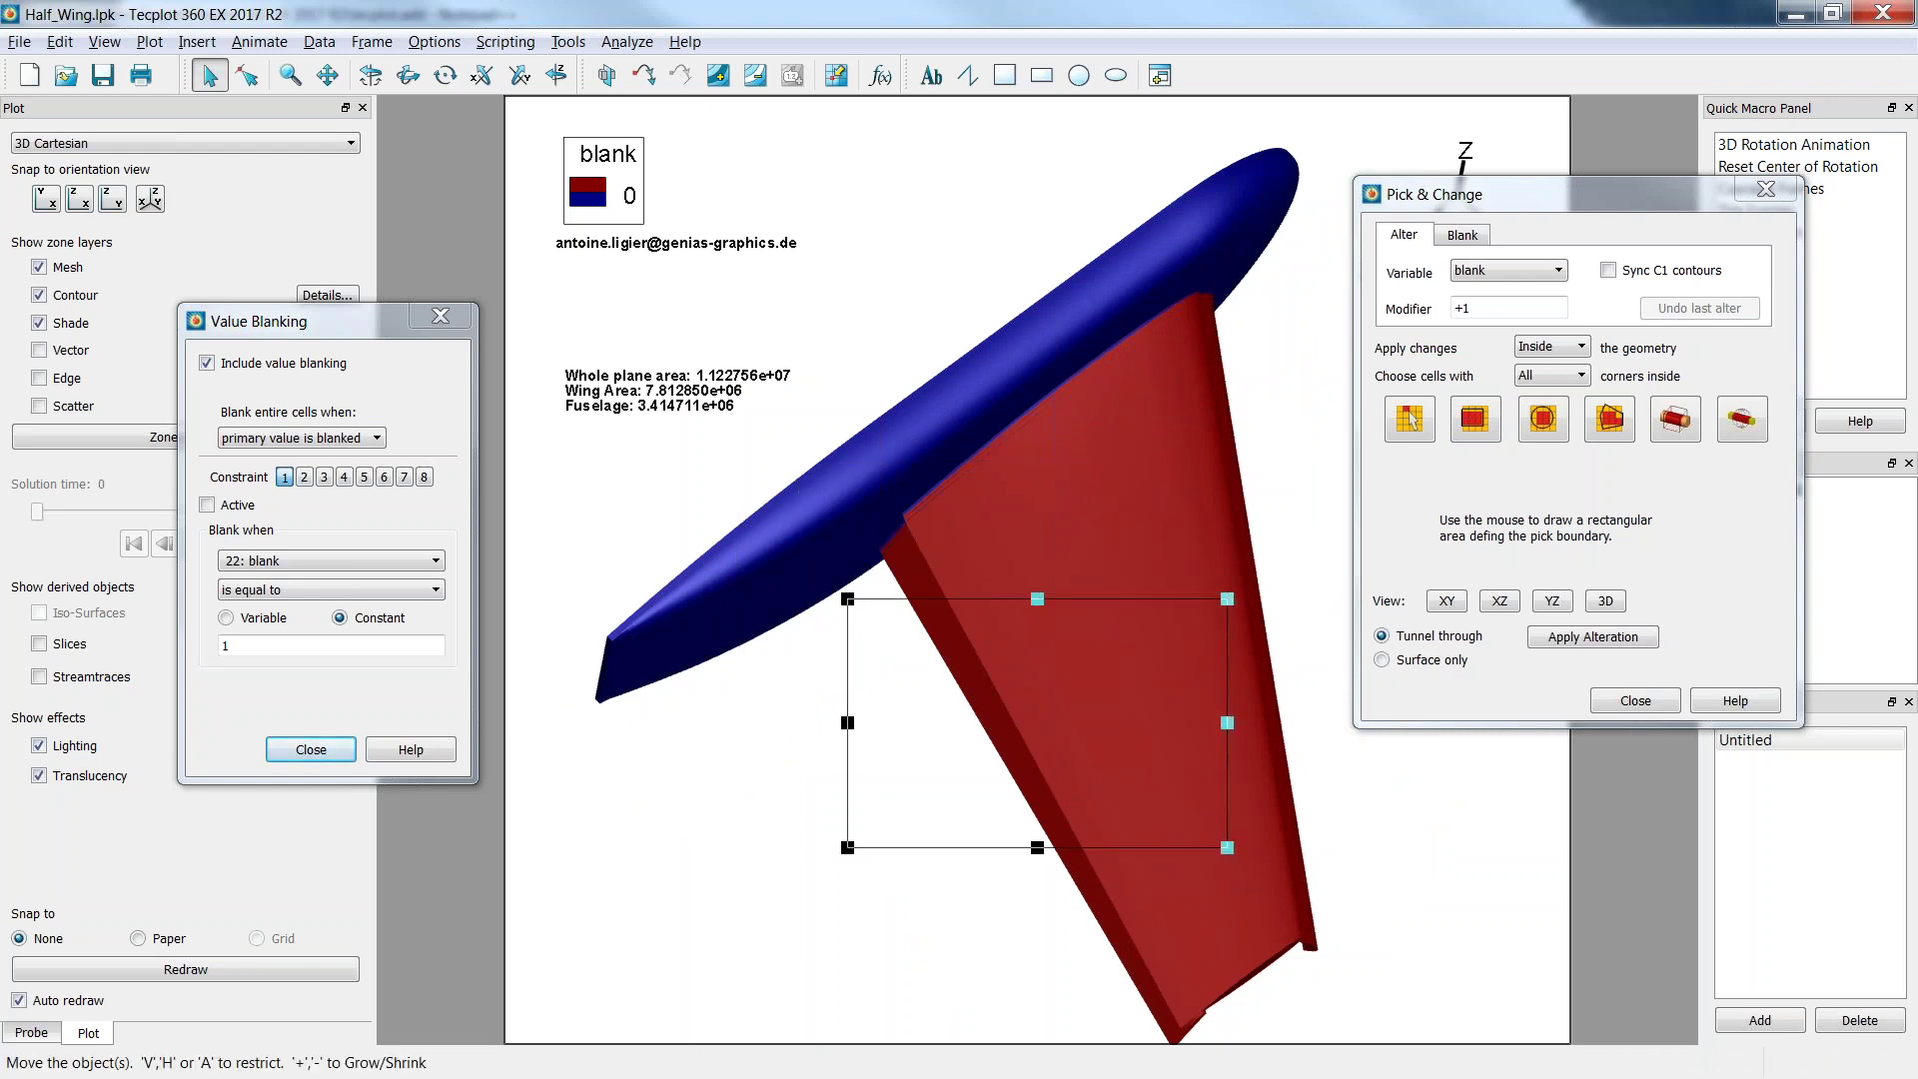
Apply modifier =0 to the rectangle's cells, then restore them to blank 1.
{"action": "left_click", "coordinate": [1509, 350]}
{"action": "type", "text": "=0"}
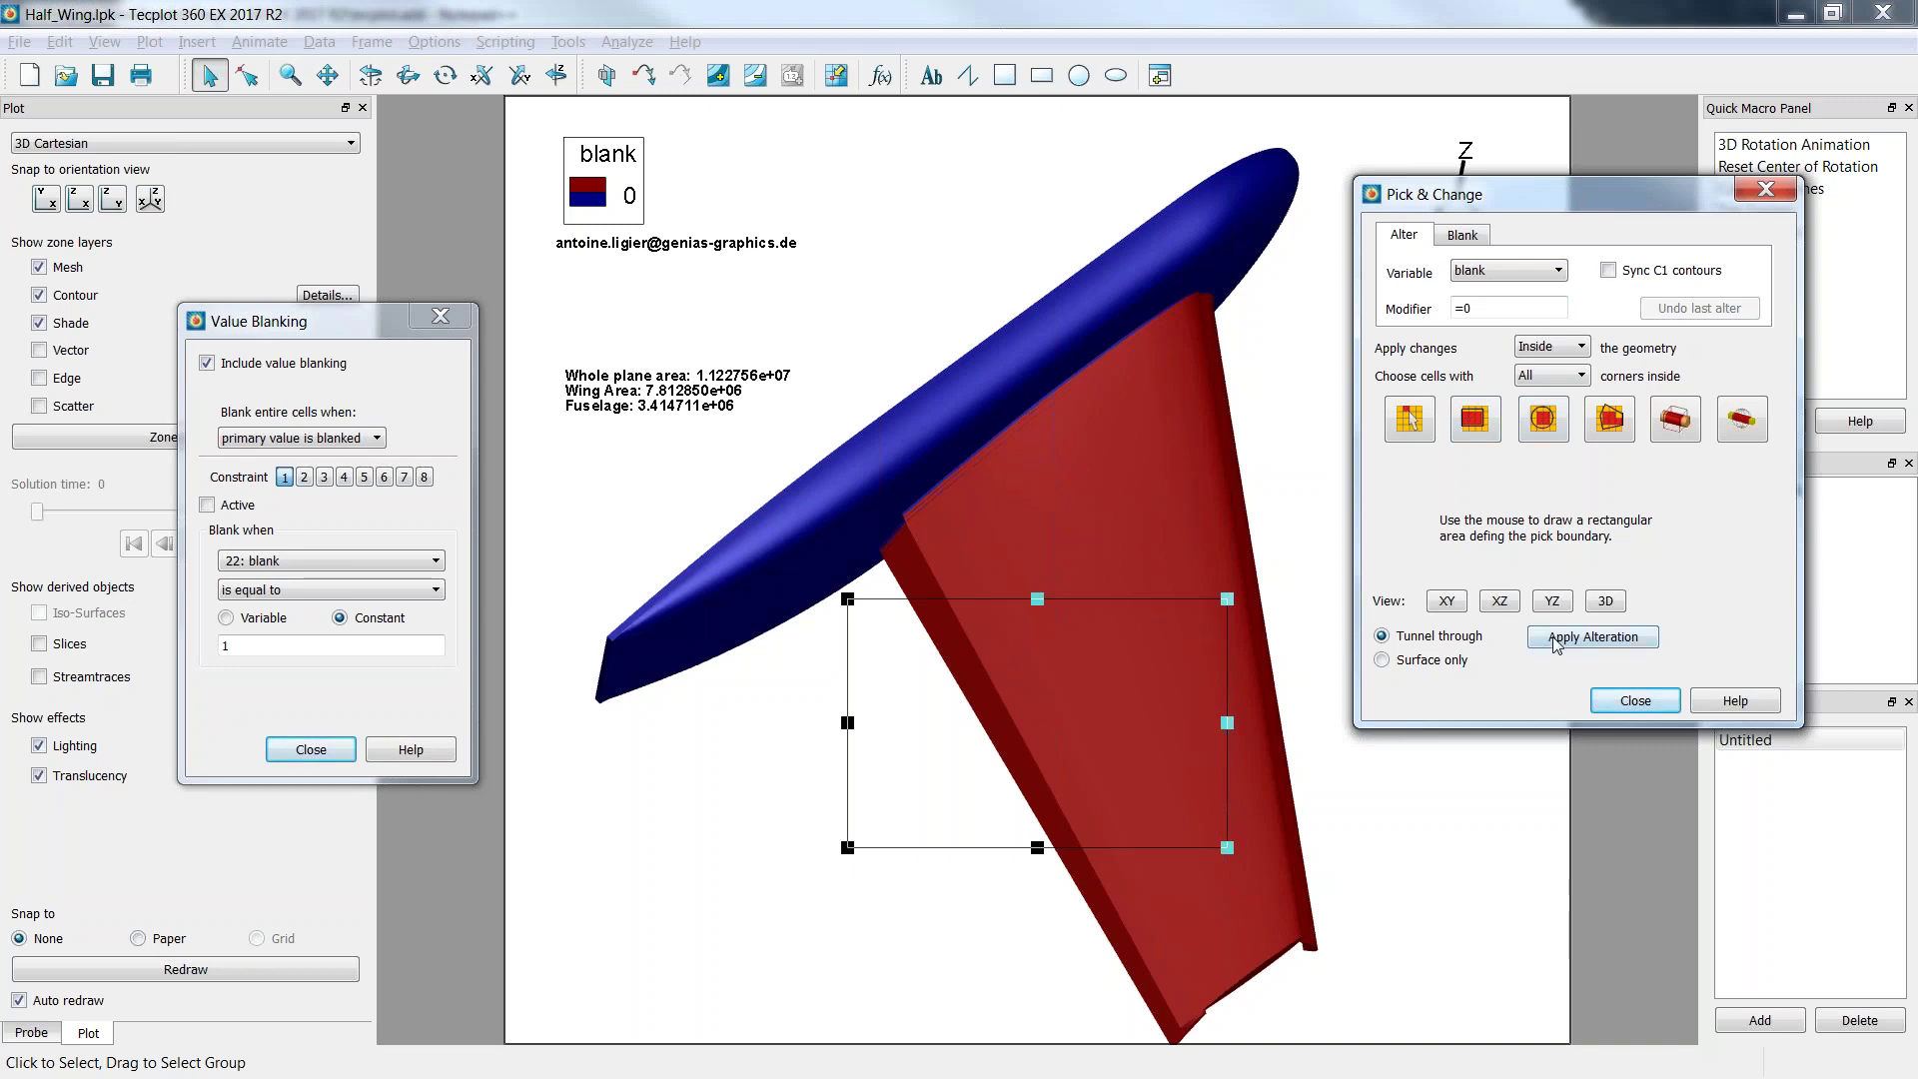
{"action": "left_click", "coordinate": [1589, 638]}
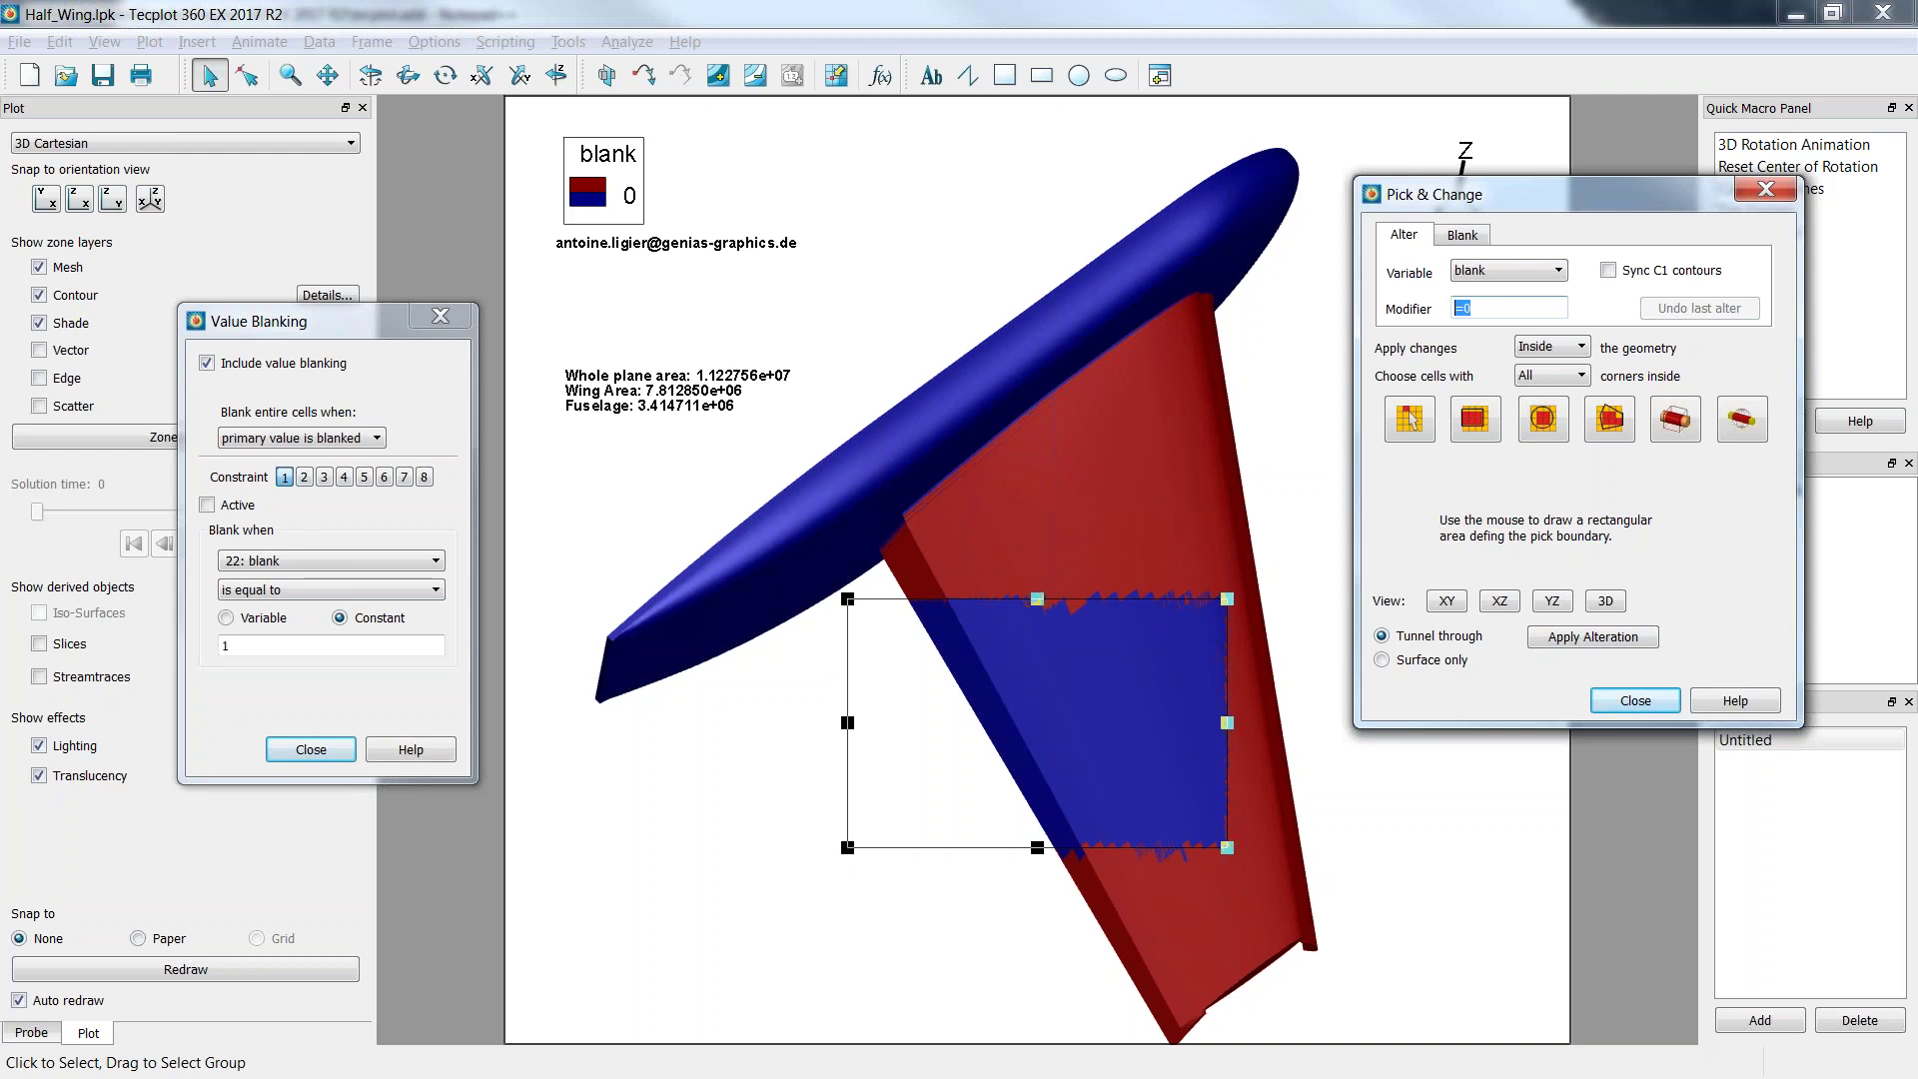
{"action": "left_click", "coordinate": [1576, 639]}
{"action": "left_click", "coordinate": [1539, 428]}
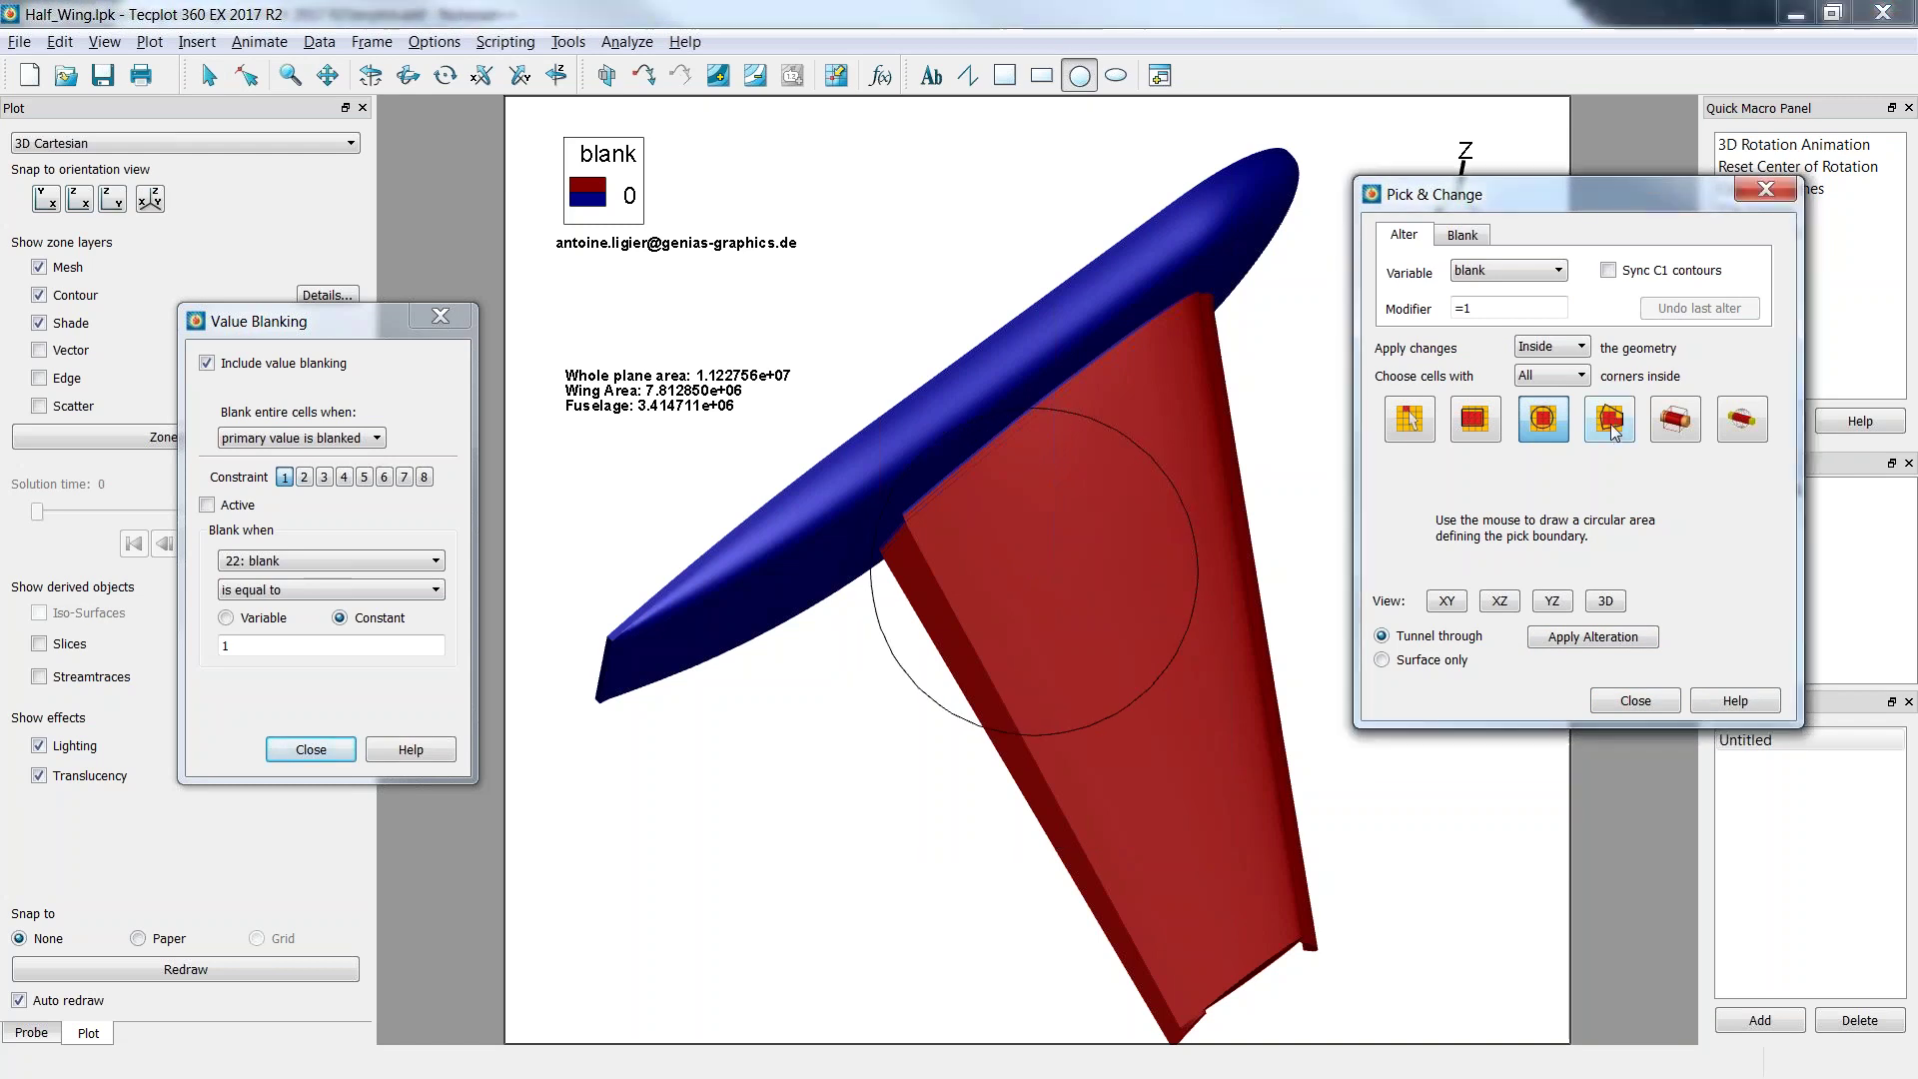
Try polygon and box pick shapes, then use a sphere pick region of radius 590.203 over the wing.
{"action": "left_click", "coordinate": [1609, 420]}
{"action": "left_click", "coordinate": [1046, 536]}
{"action": "left_click", "coordinate": [1099, 714]}
{"action": "left_click", "coordinate": [1259, 570]}
{"action": "left_click", "coordinate": [1098, 505]}
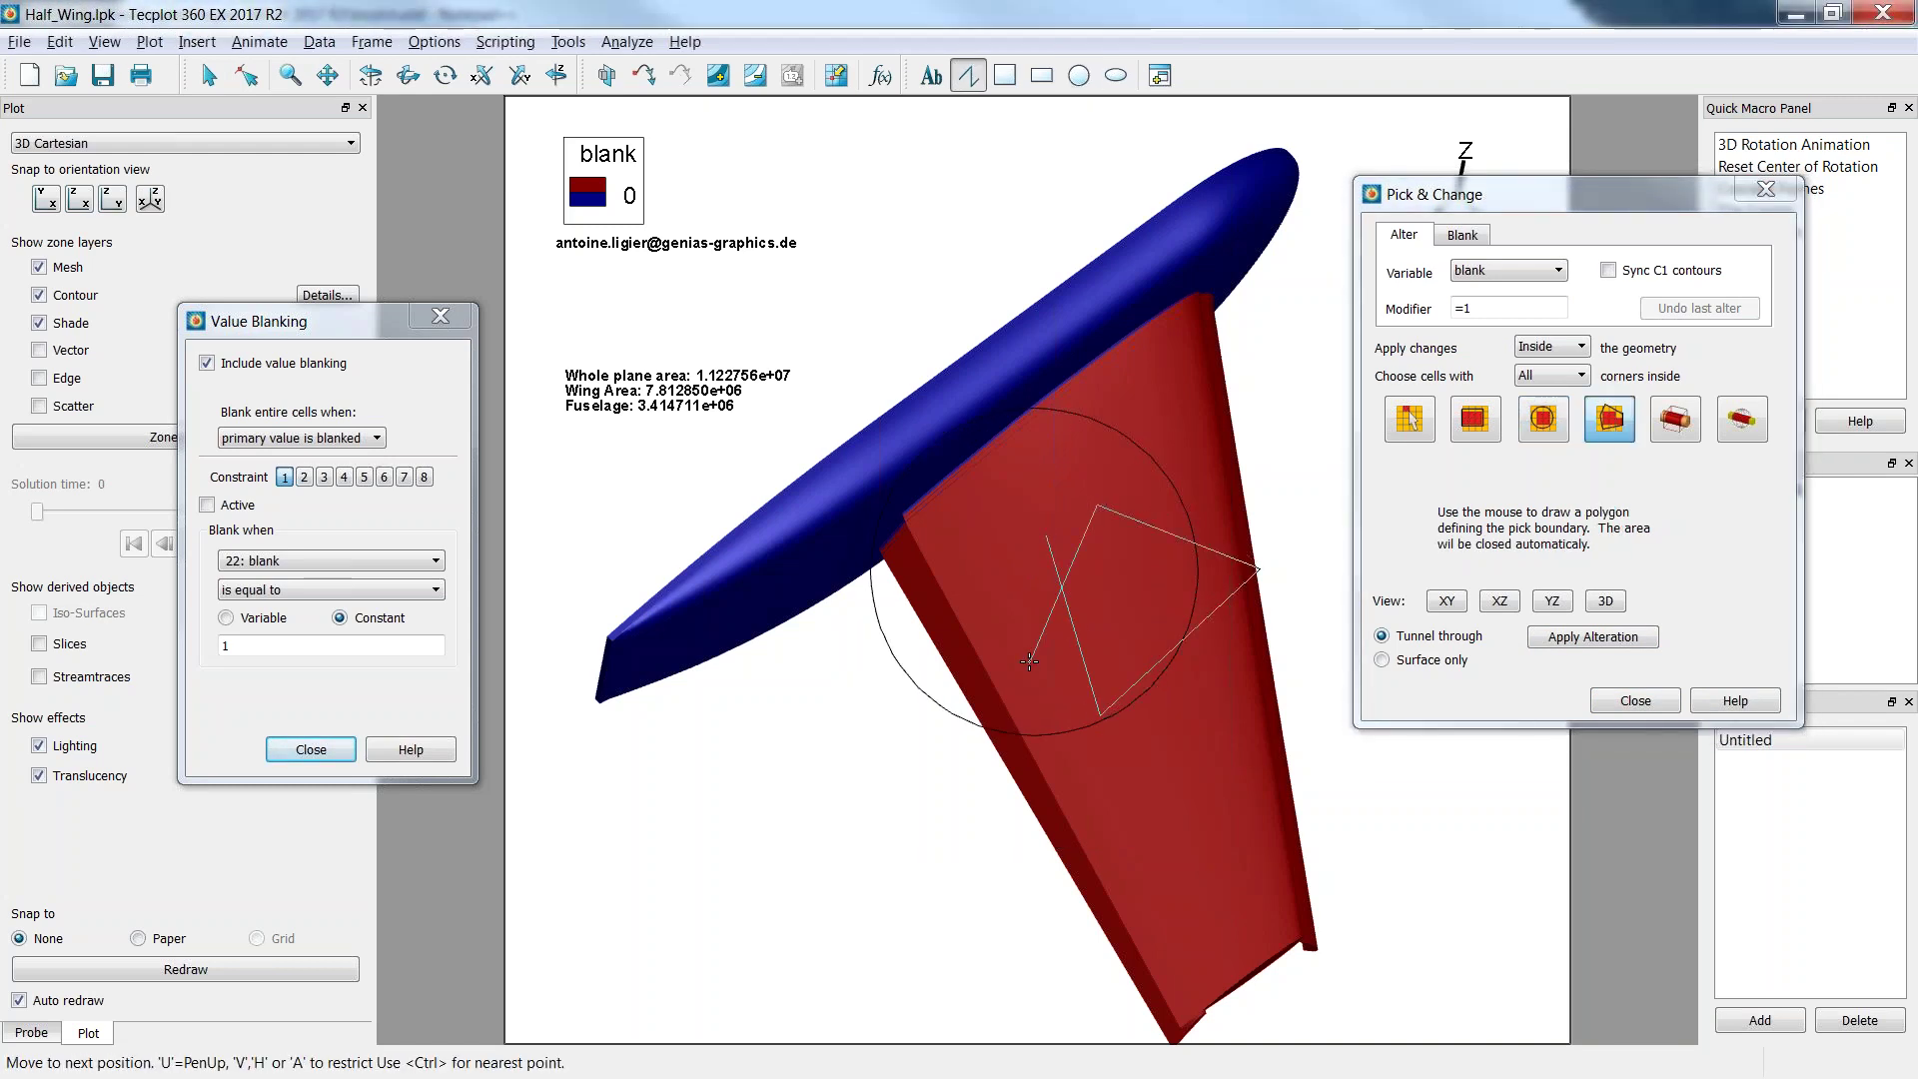
{"action": "double_click", "coordinate": [1029, 661]}
{"action": "left_click", "coordinate": [1673, 424]}
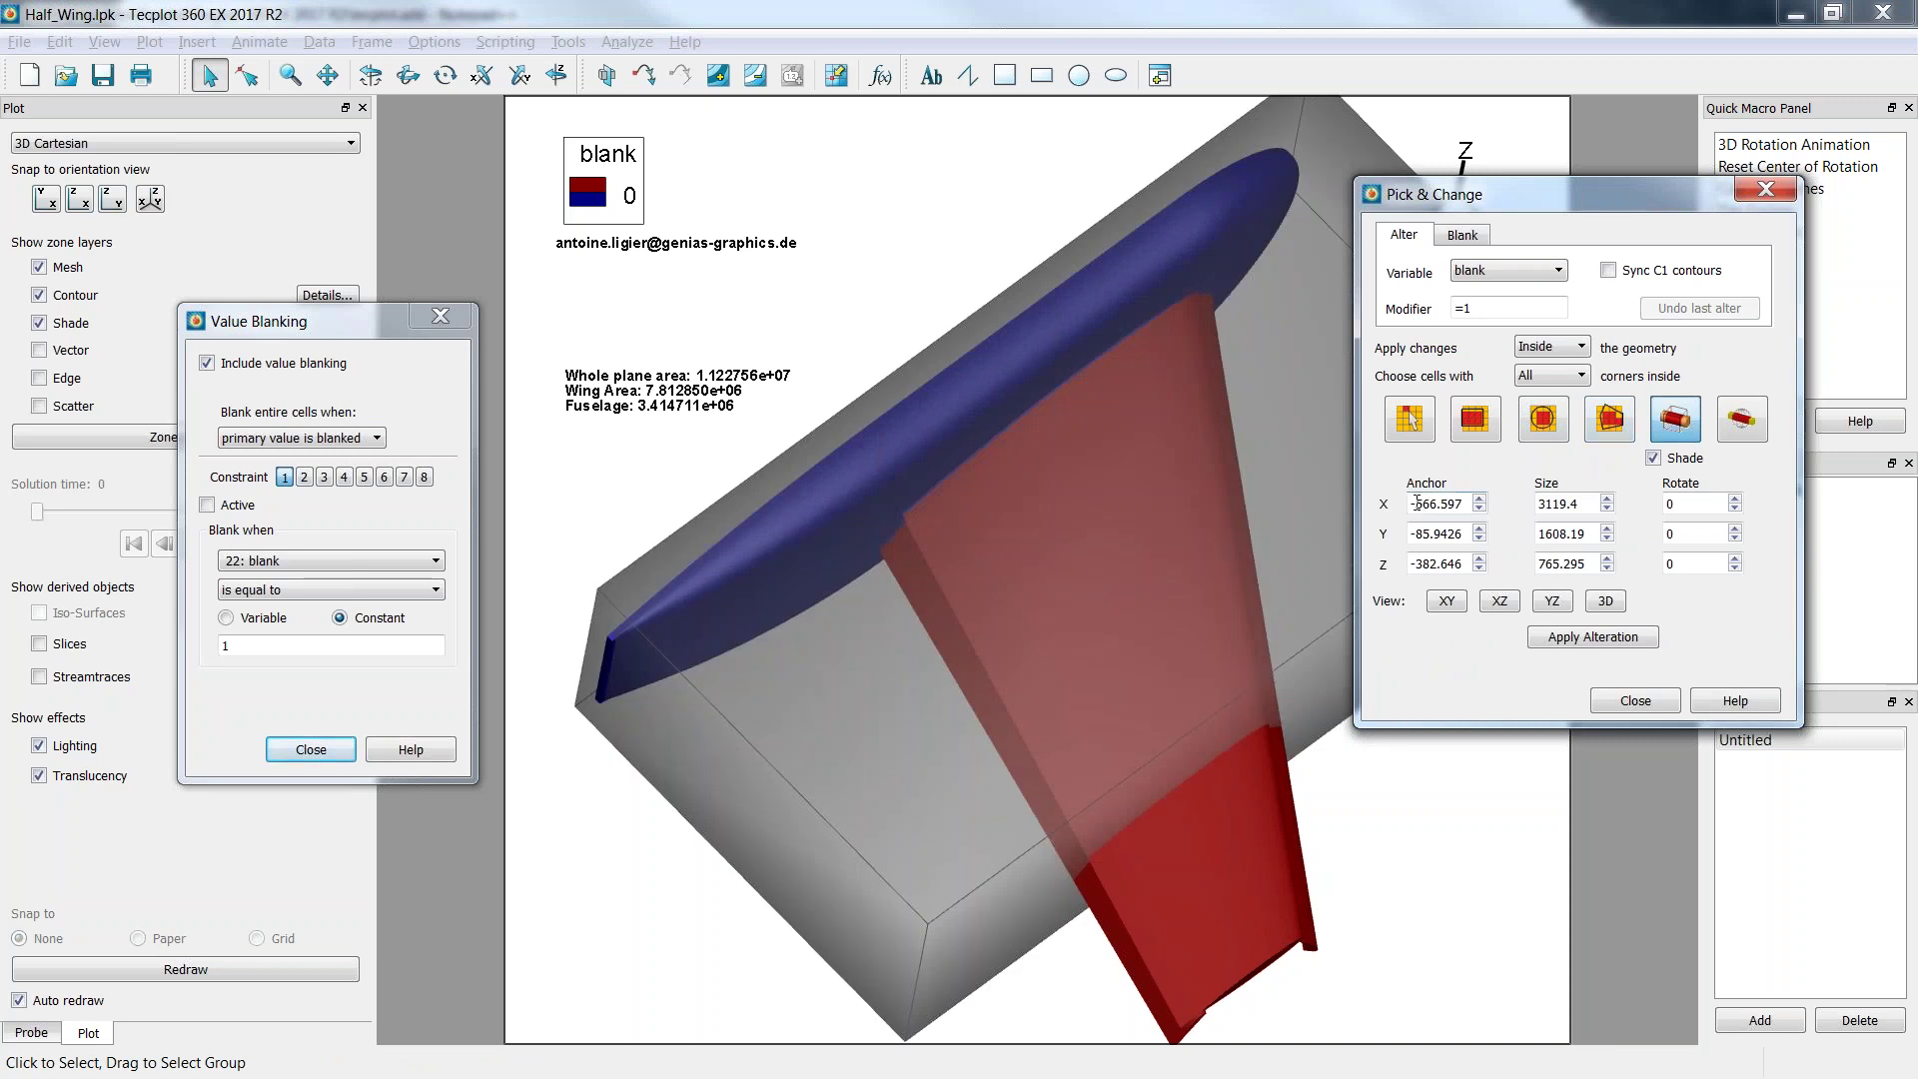
{"action": "left_click", "coordinate": [1748, 434]}
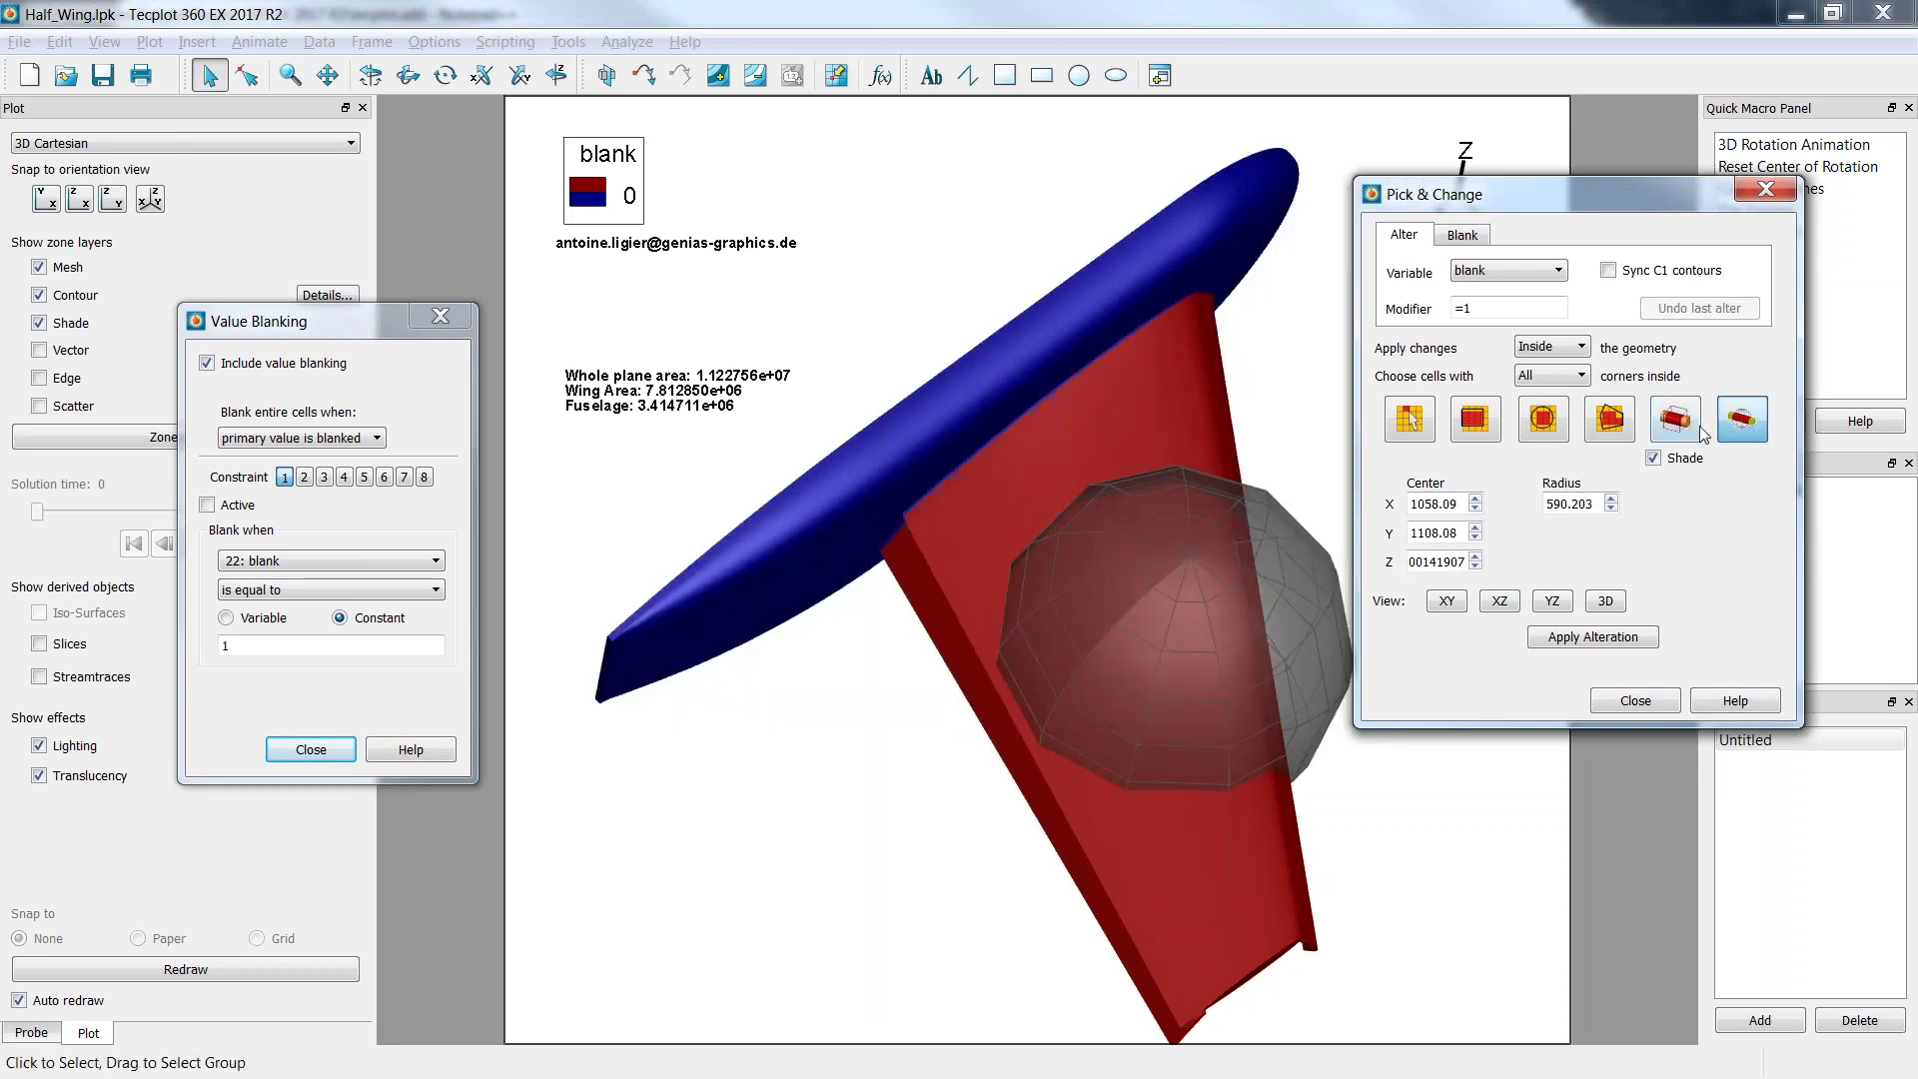
{"action": "middle_click_drag", "start_coordinate": [1217, 632], "coordinate": [1111, 745]}
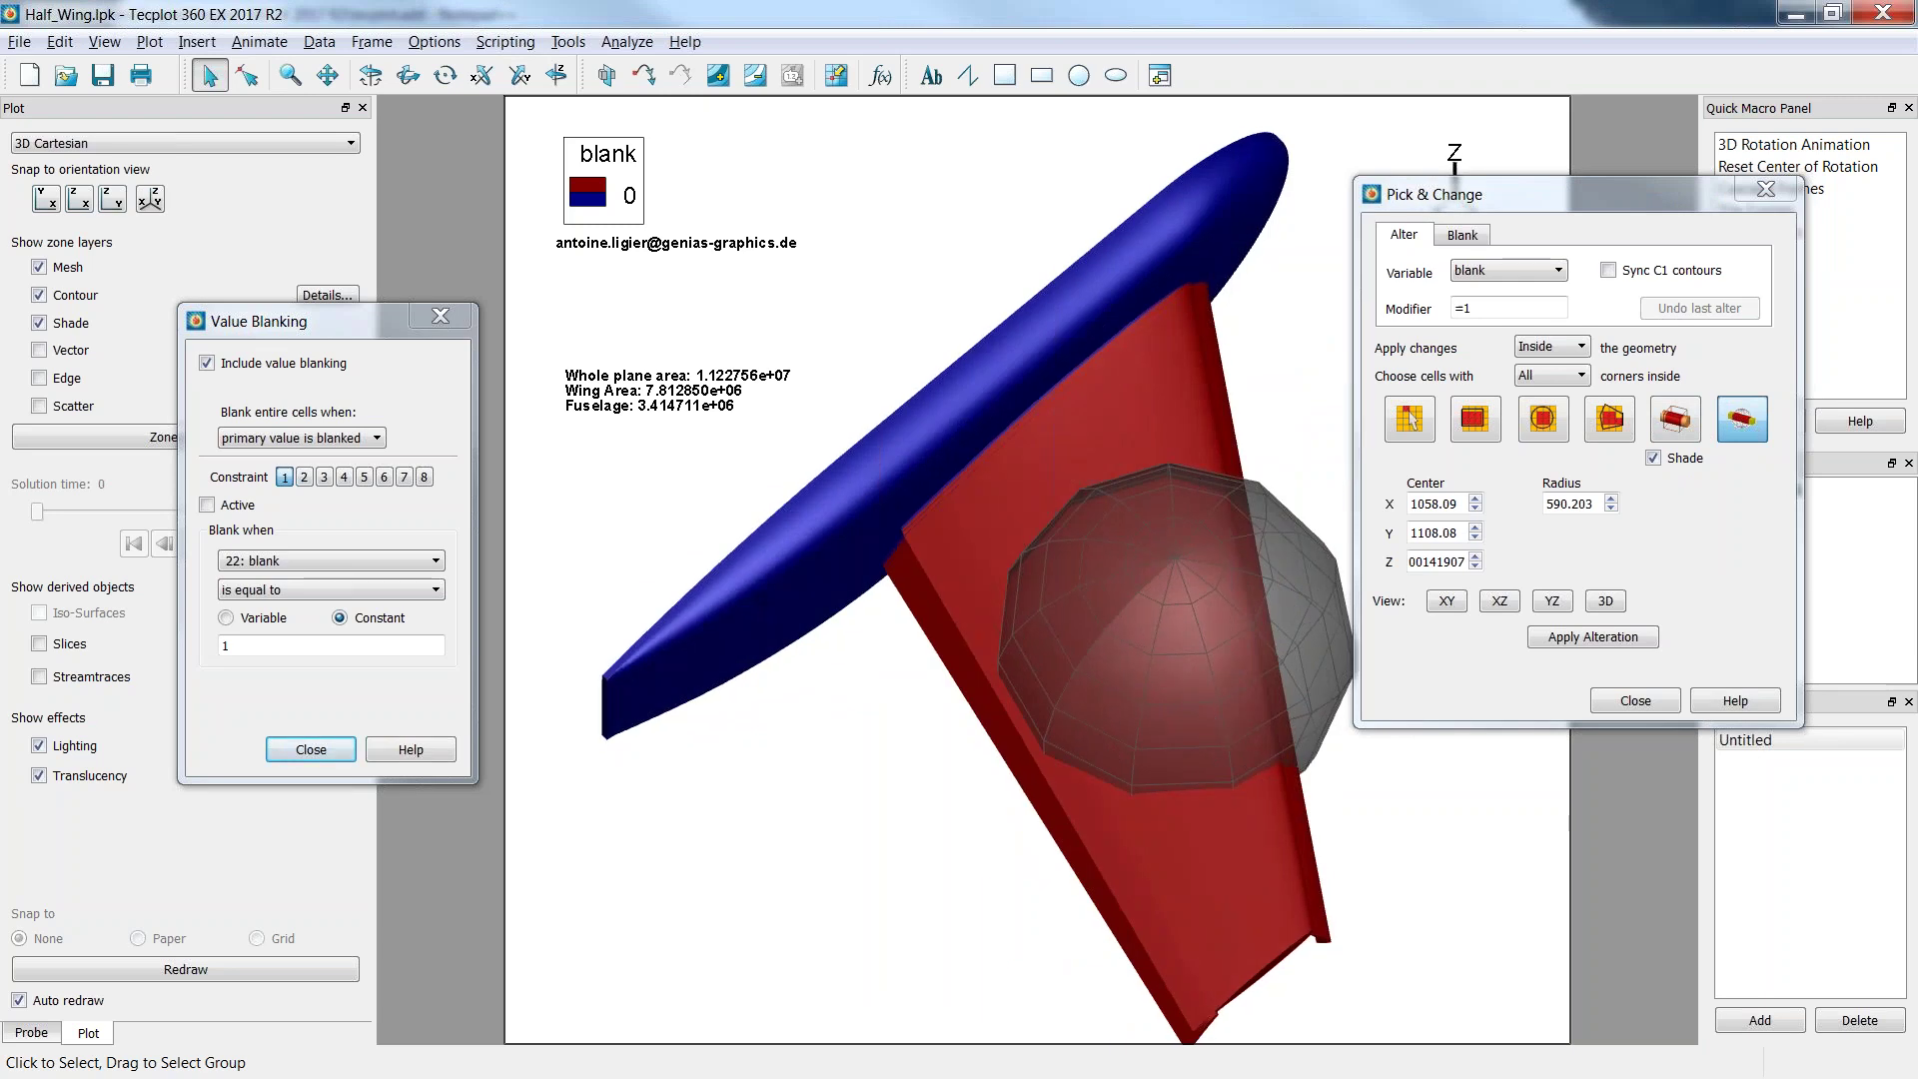
Set cells inside the sphere to blank 0 with modifier =0 and reactivate value blanking.
{"action": "type", "text": "=0"}
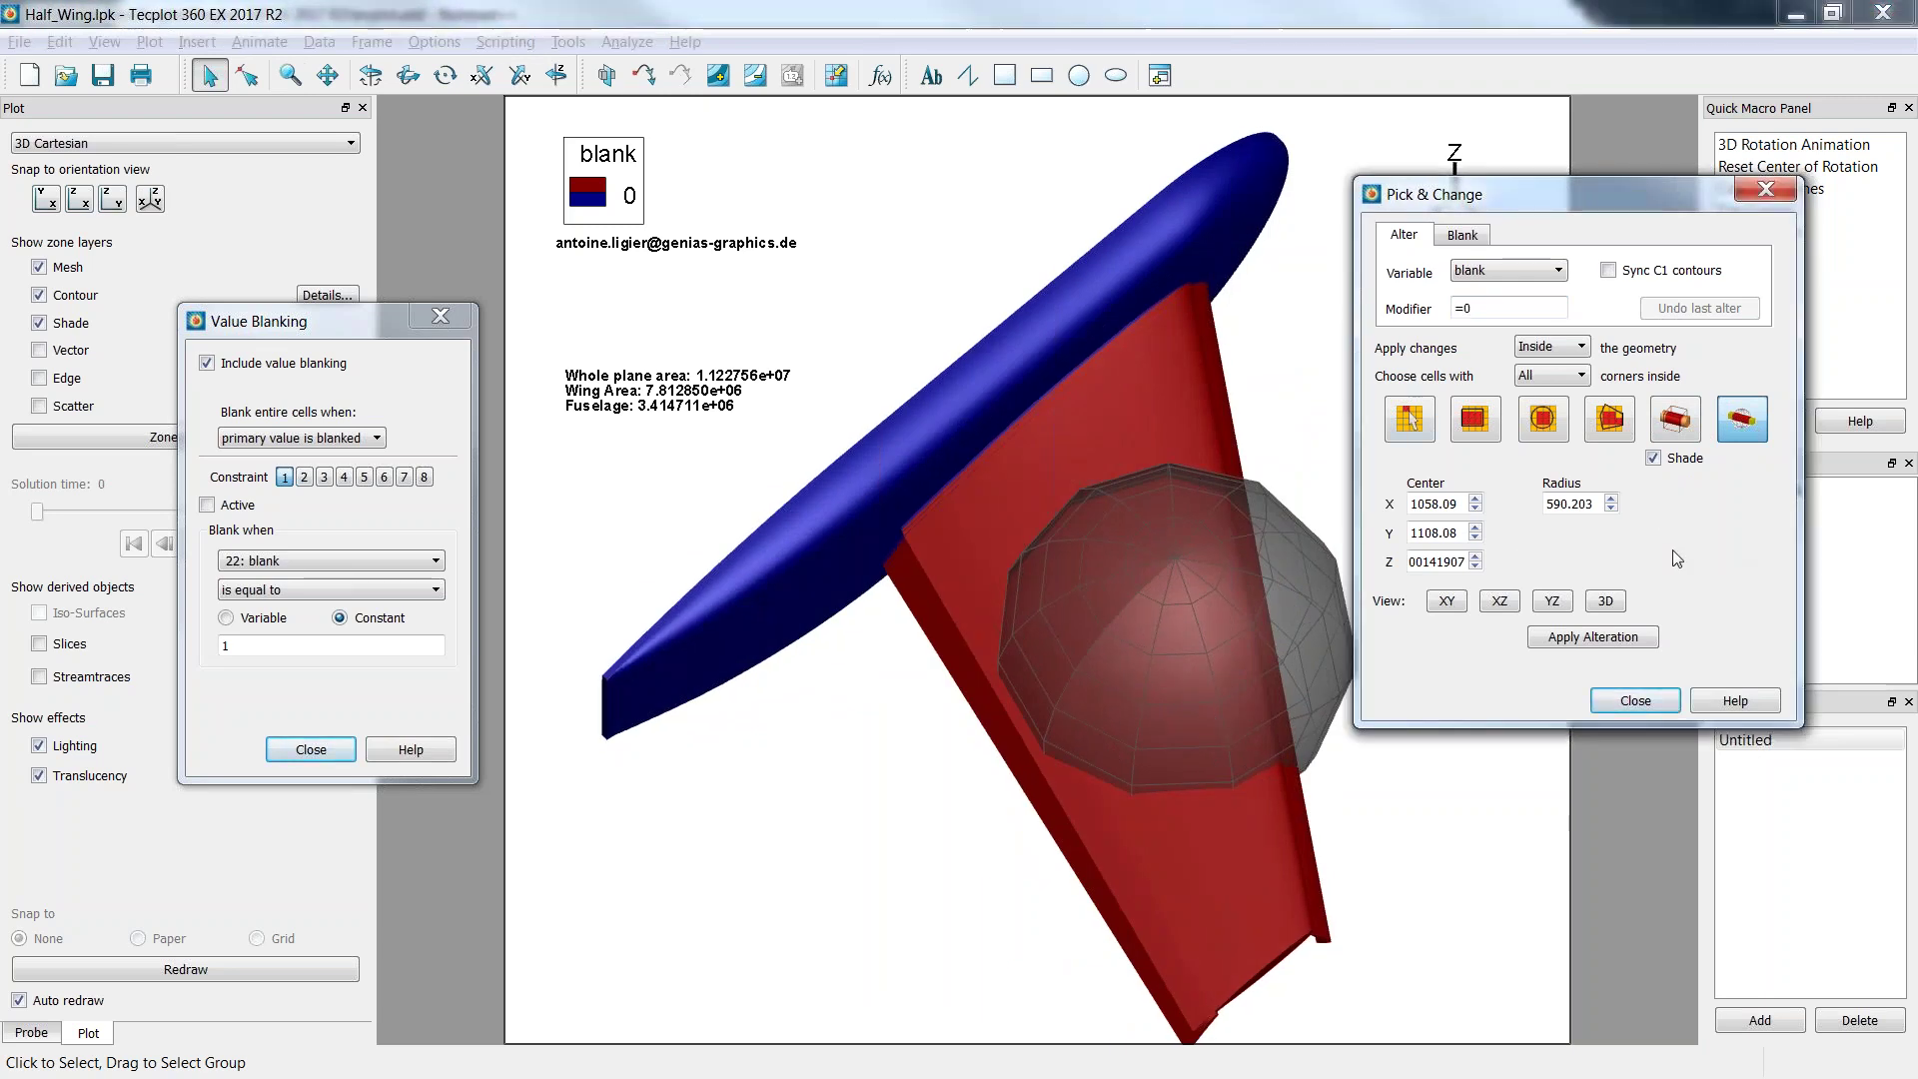
{"action": "left_click", "coordinate": [1594, 636]}
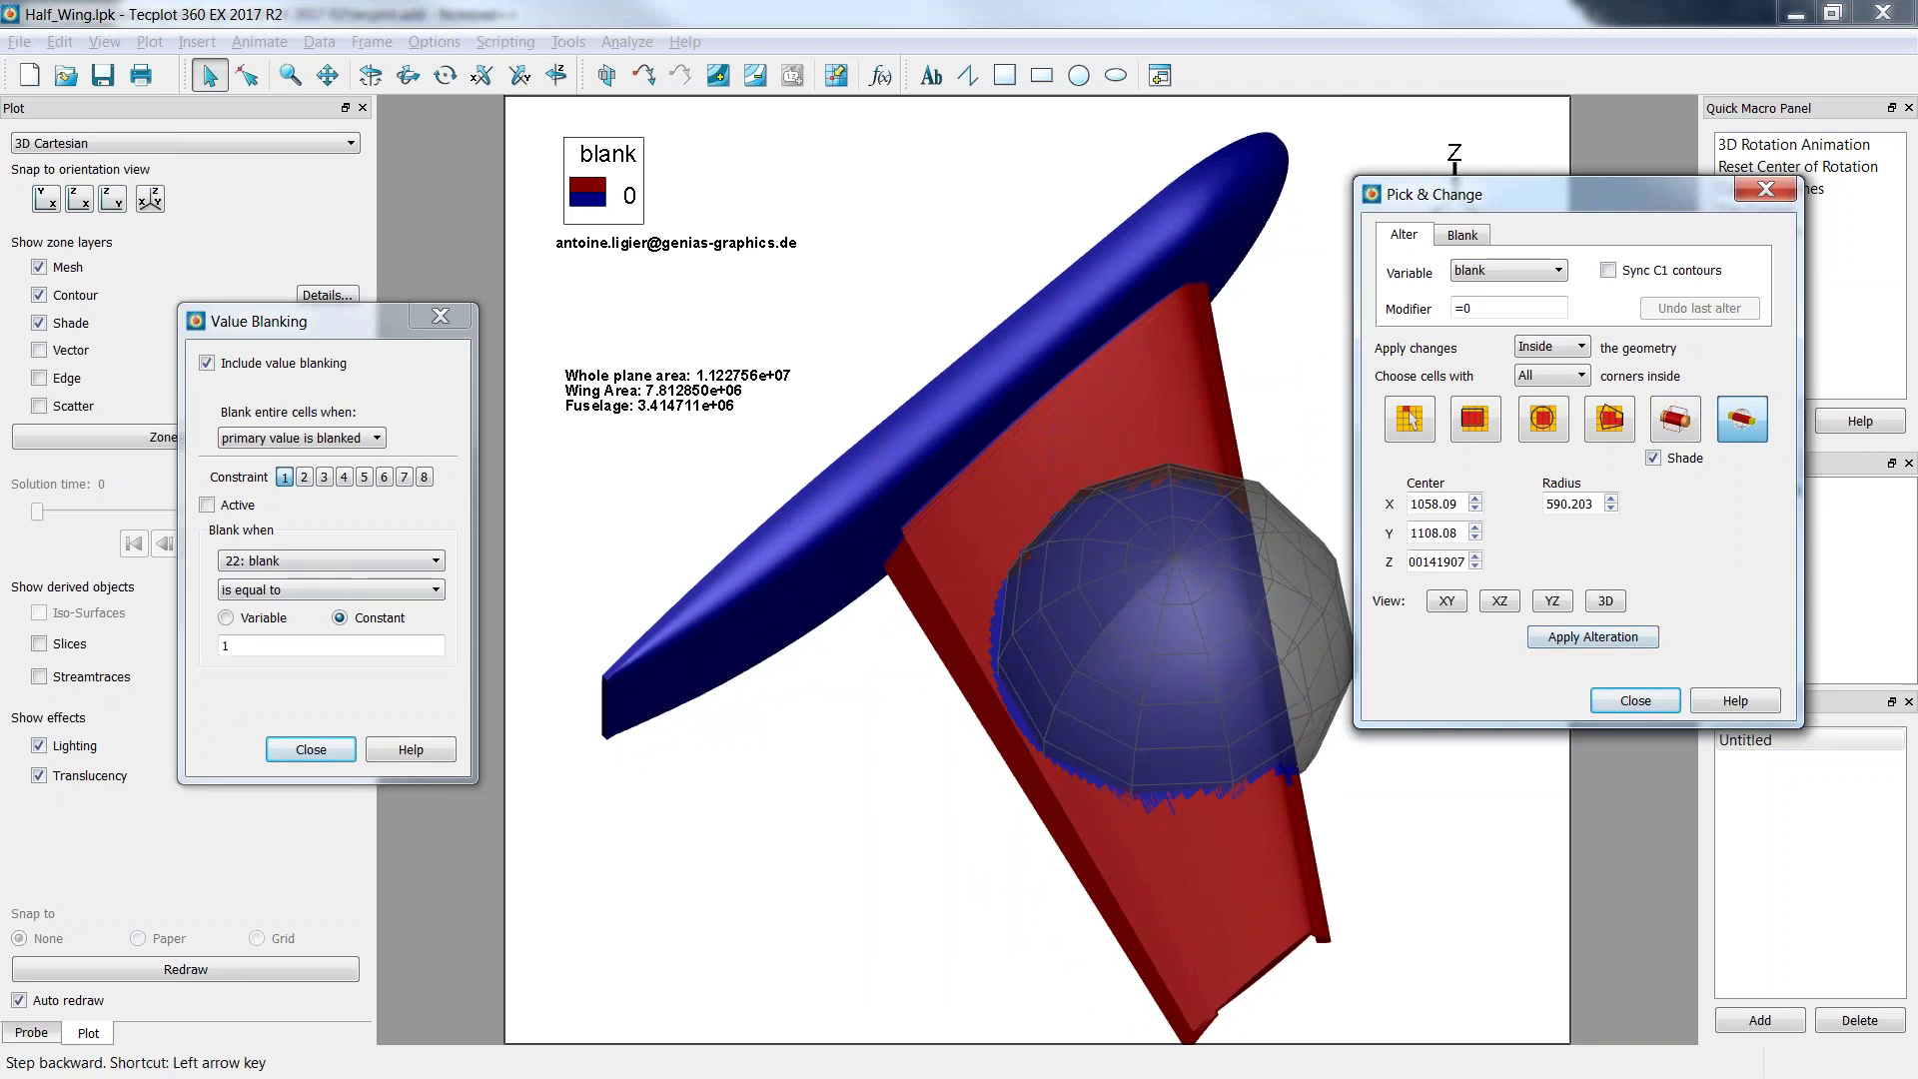
{"action": "left_click", "coordinate": [207, 505]}
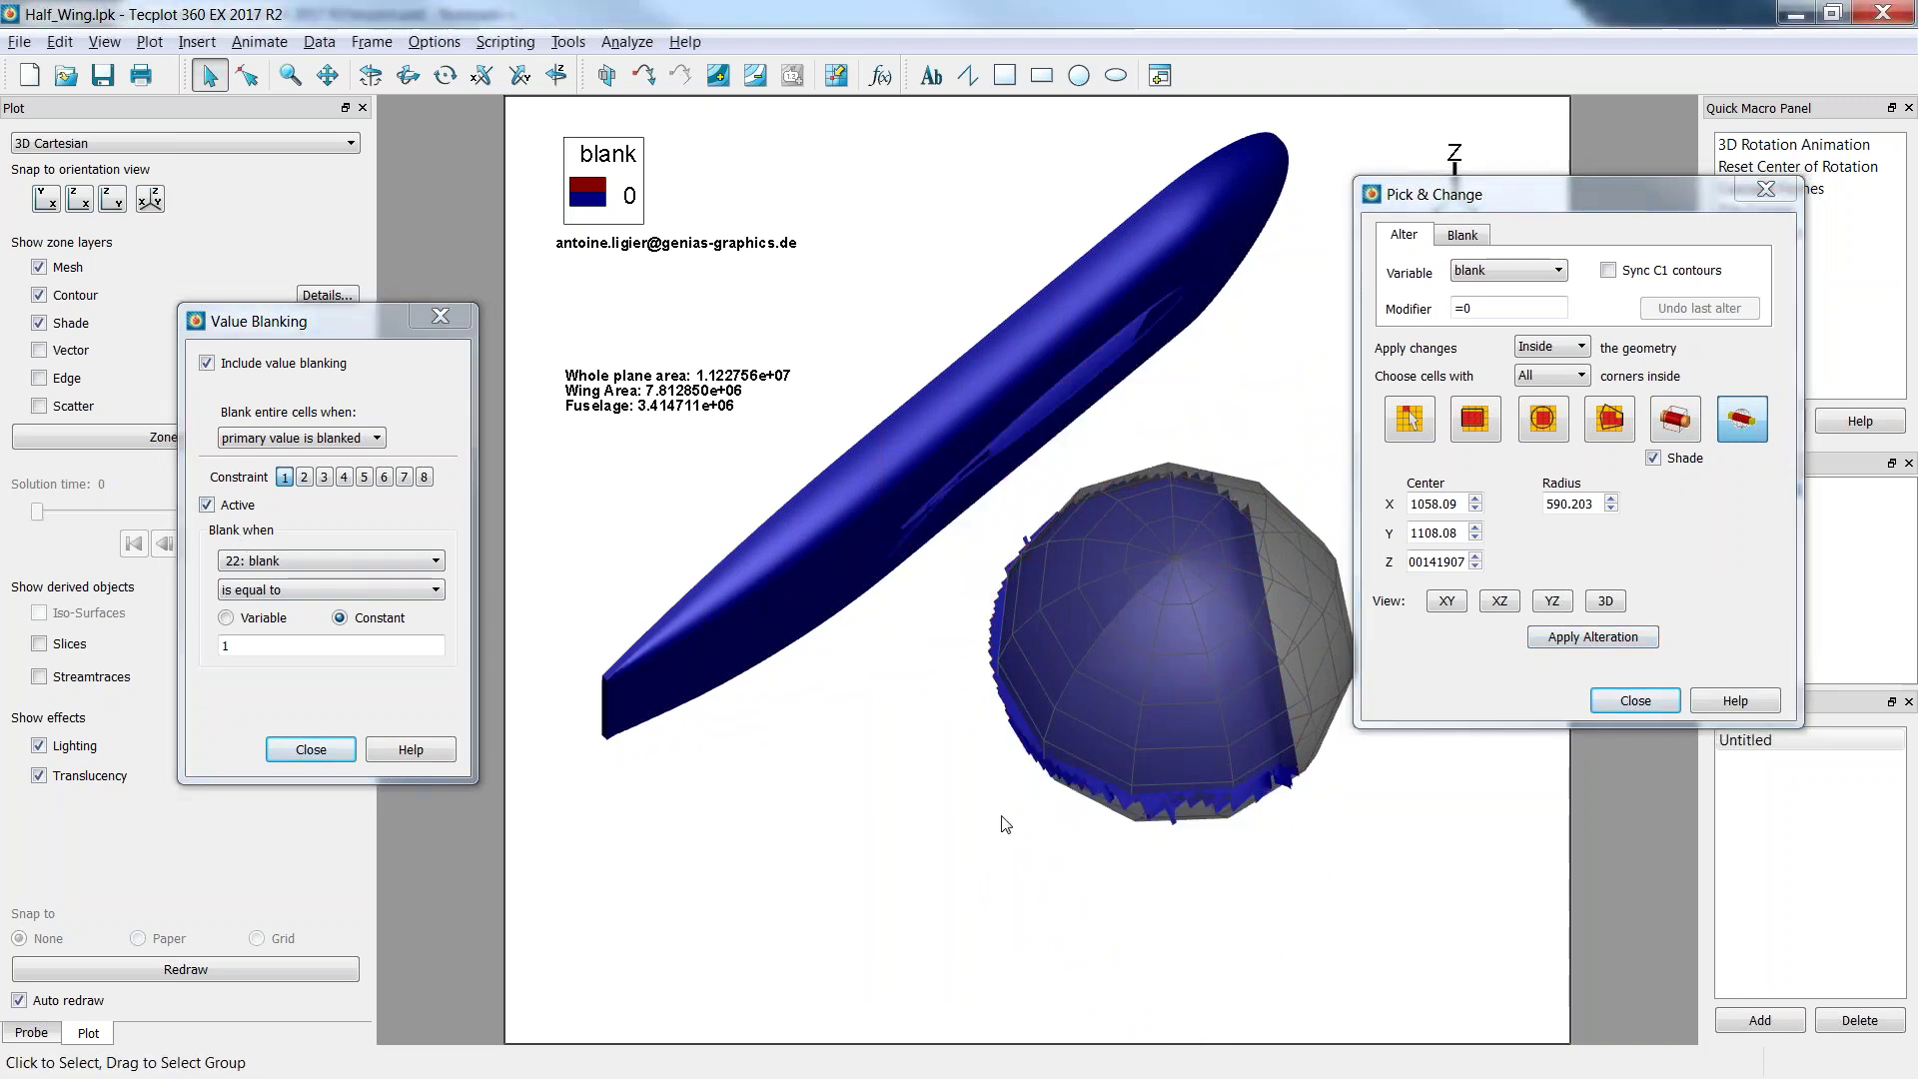
{"action": "middle_click_drag", "start_coordinate": [1005, 824], "coordinate": [1154, 715]}
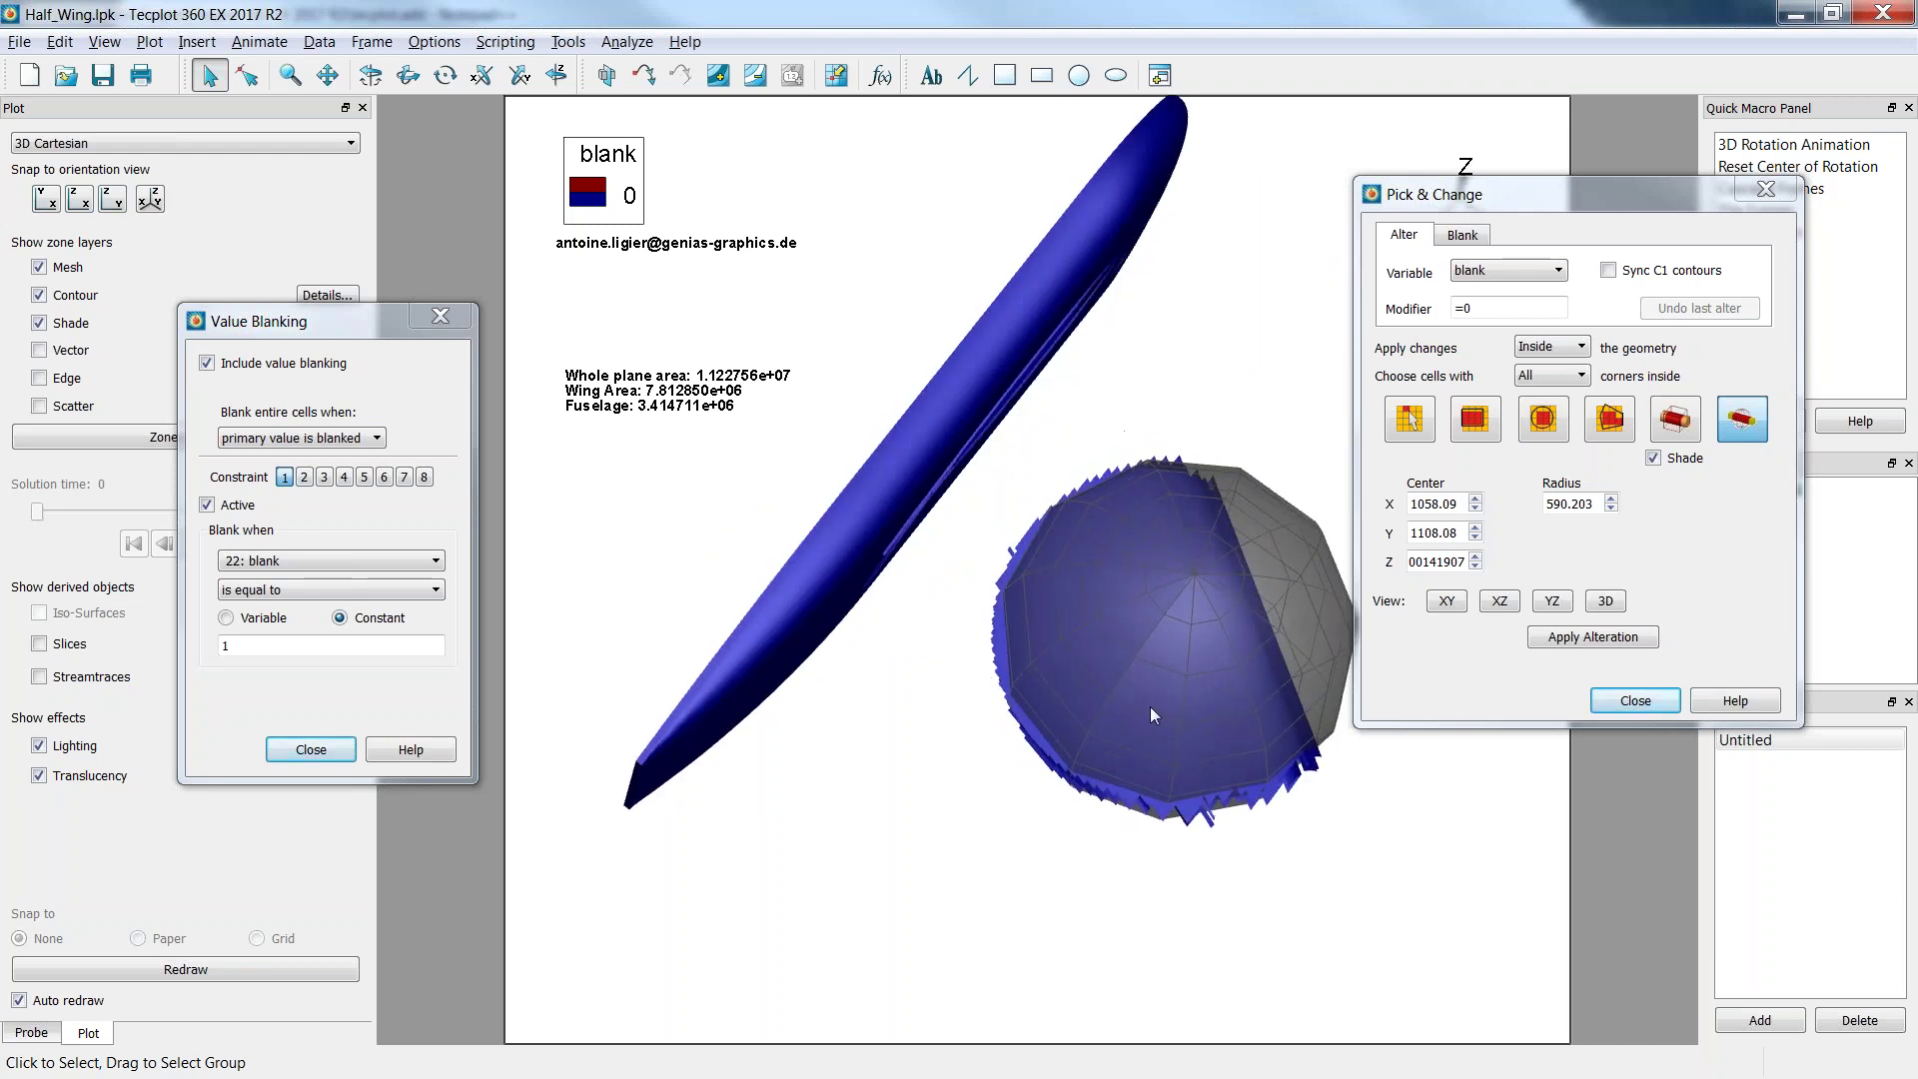
{"action": "left_click", "coordinate": [1629, 704]}
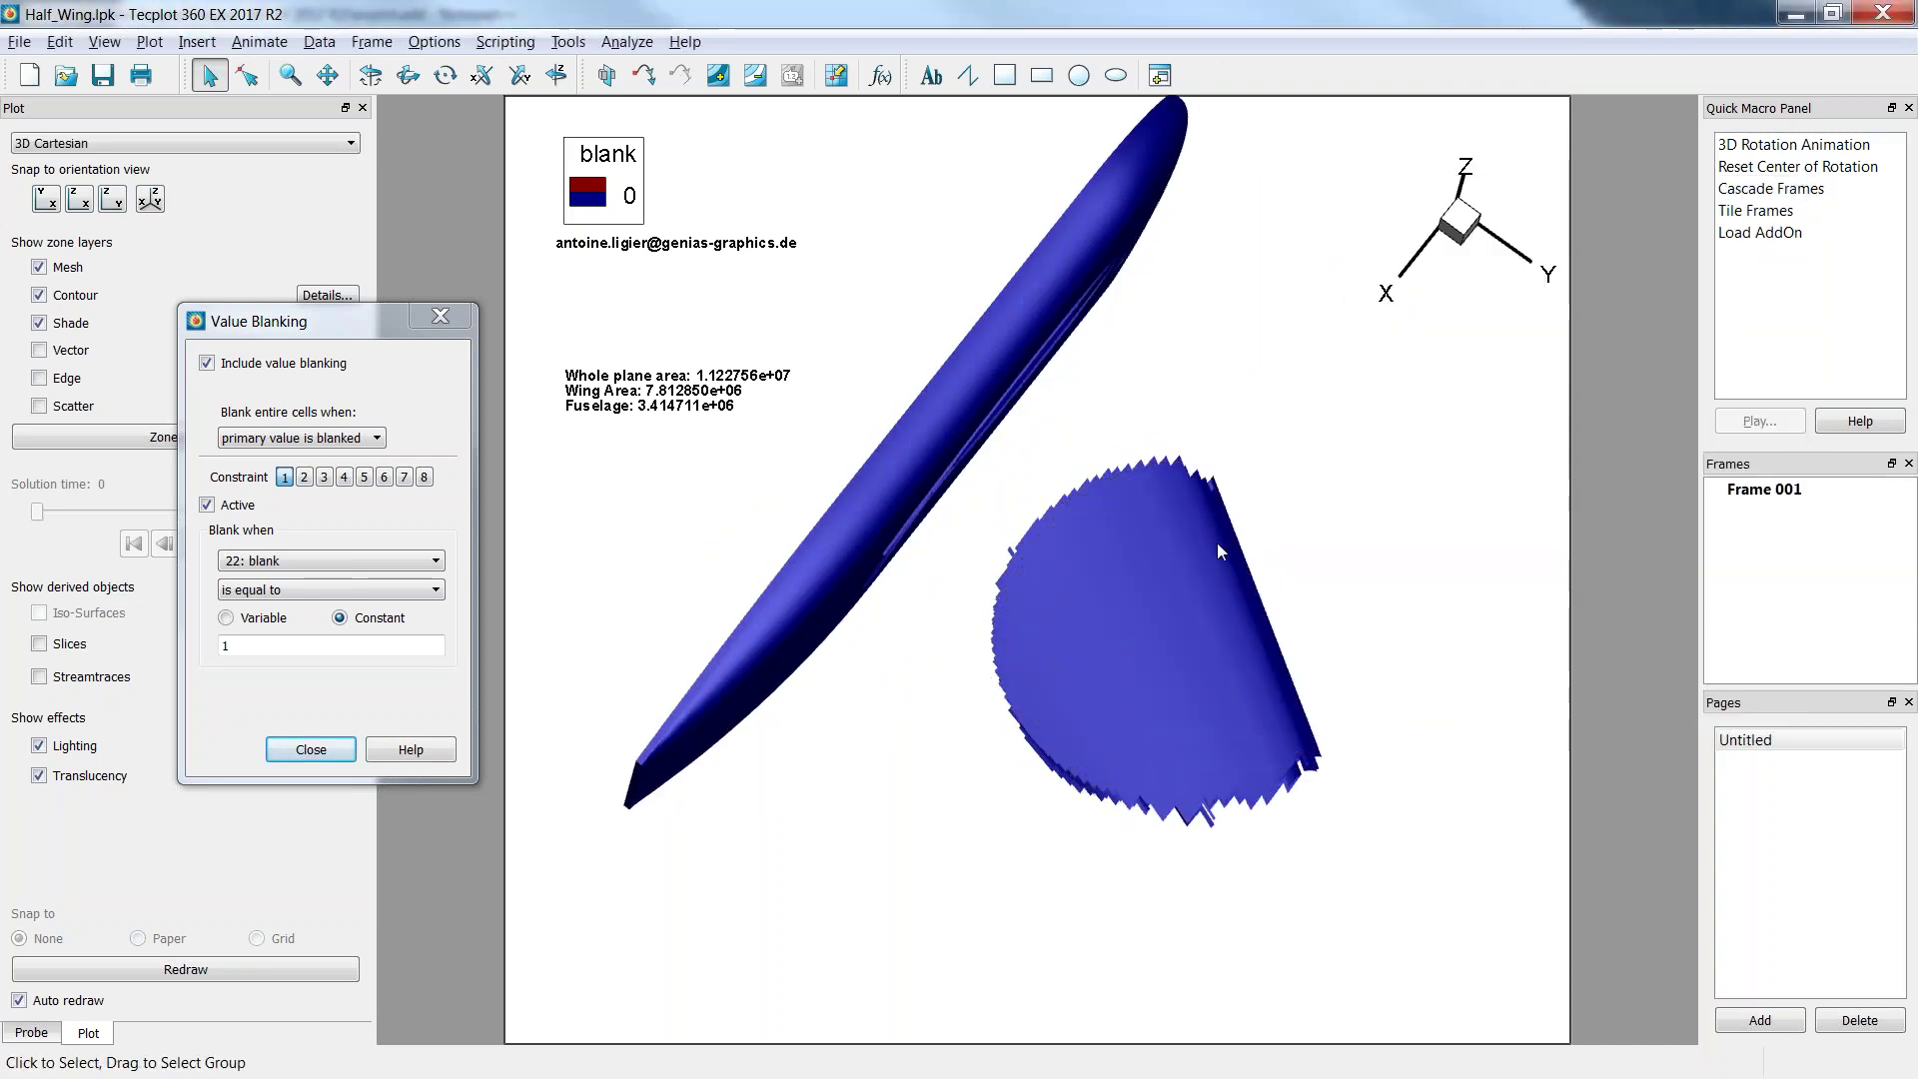
Shift the contact e-mail text line lower on the page and close Value Blanking.
{"action": "right_click_drag", "start_coordinate": [1057, 541], "coordinate": [1089, 692]}
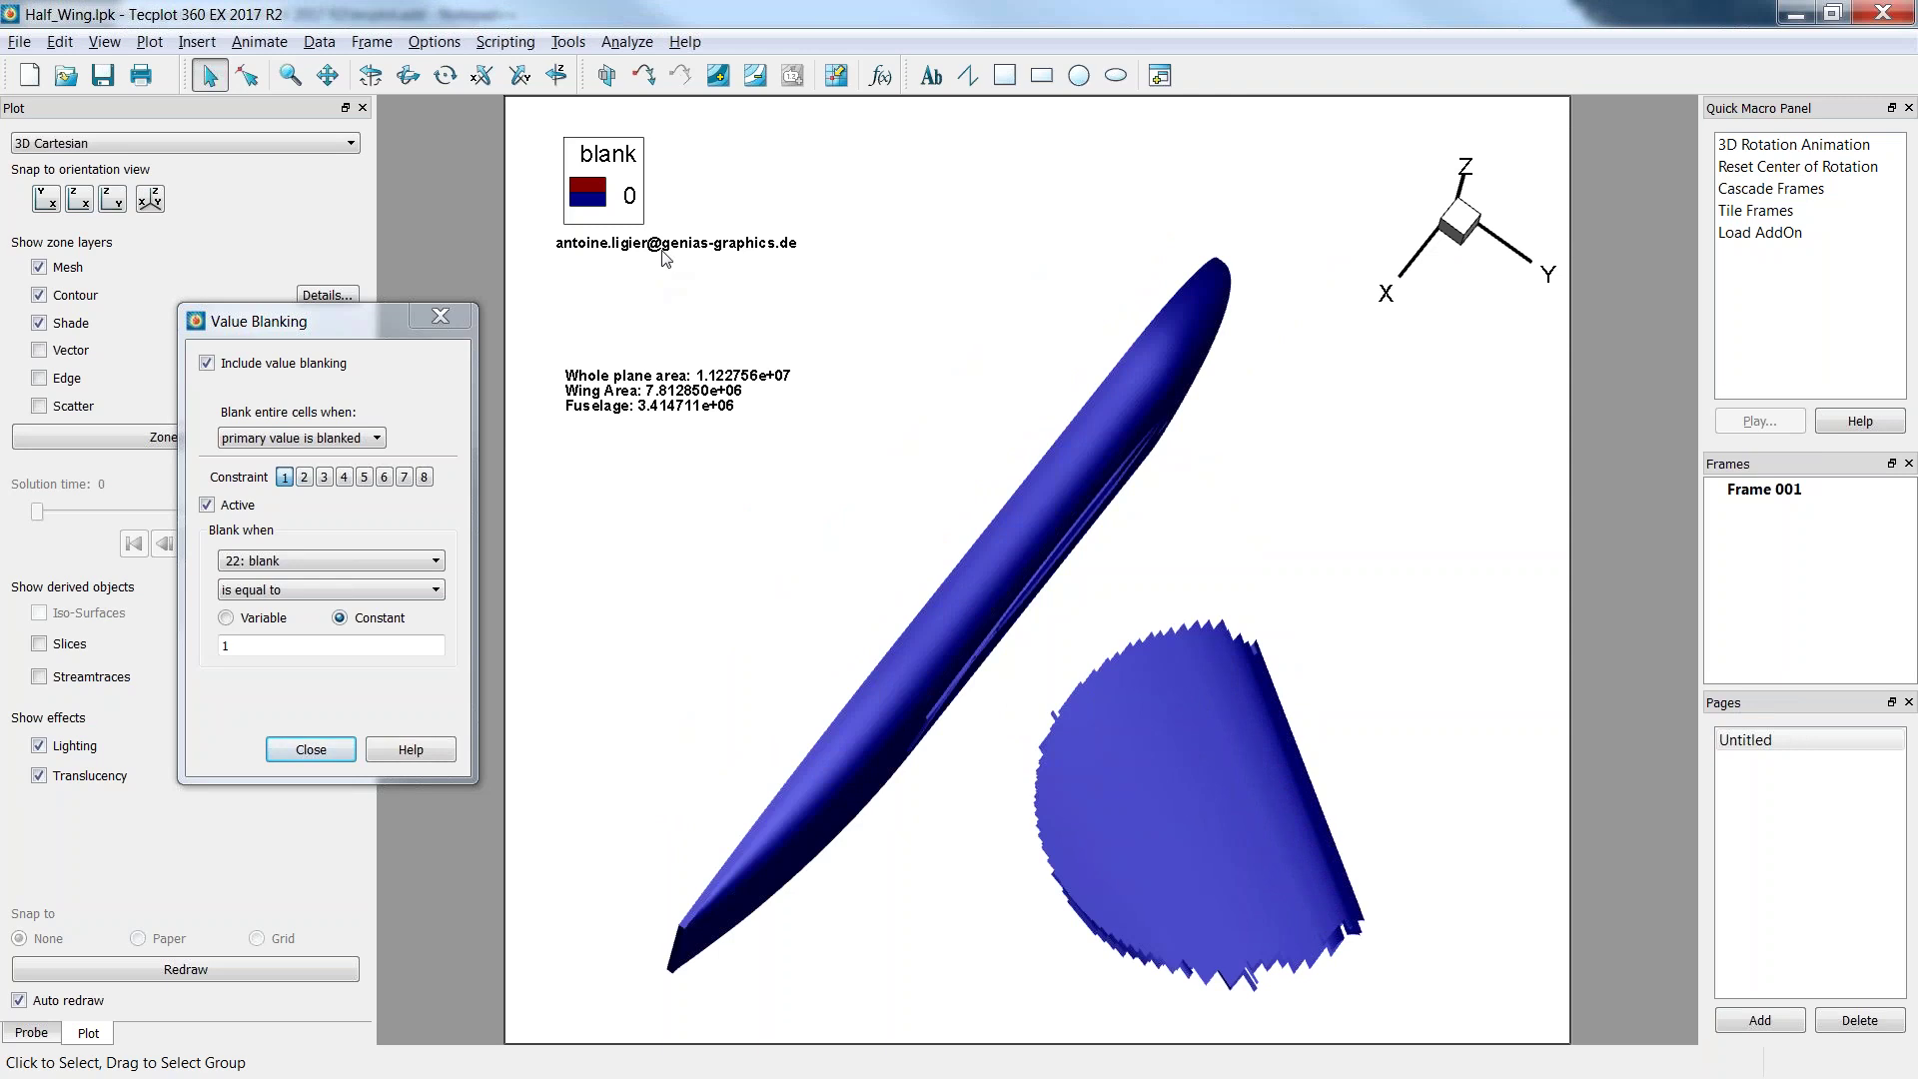
{"action": "left_click_drag", "start_coordinate": [665, 251], "coordinate": [658, 313]}
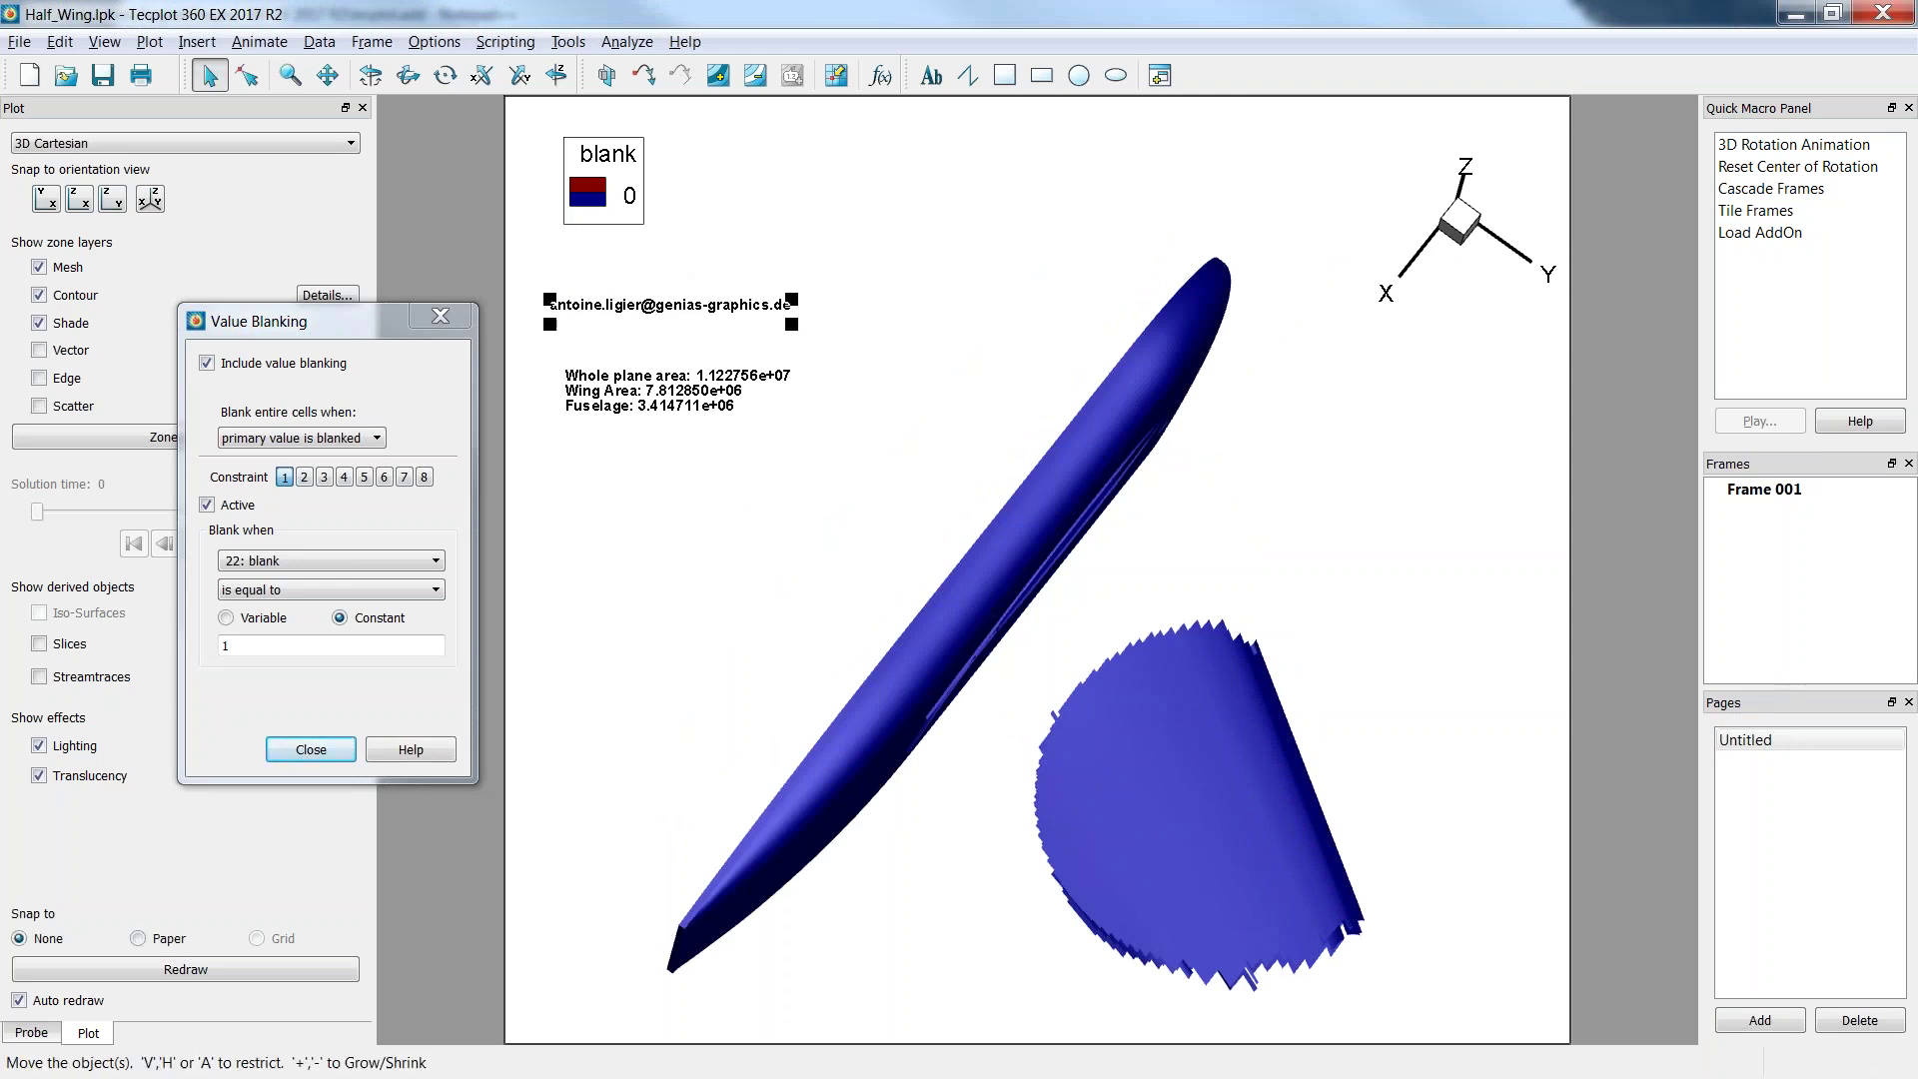
{"action": "left_click", "coordinate": [598, 343]}
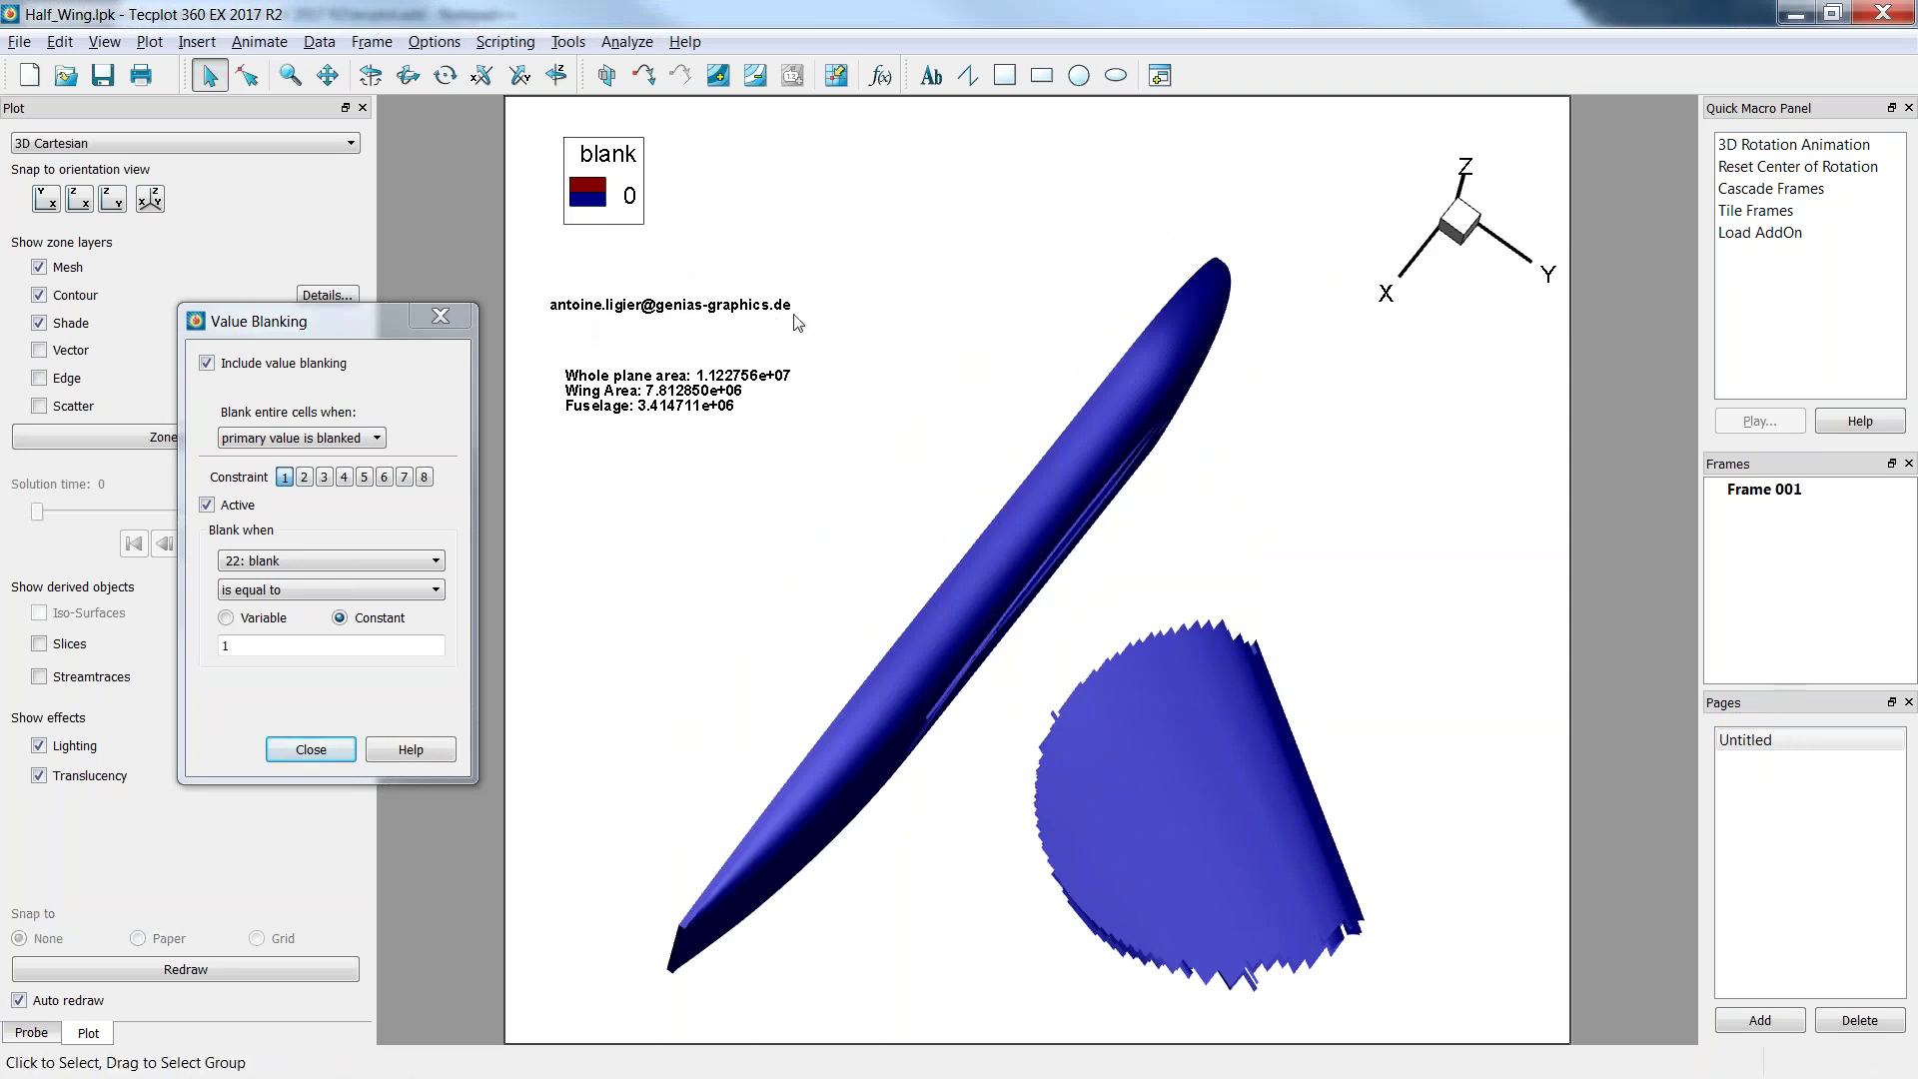
{"action": "left_click", "coordinate": [439, 316]}
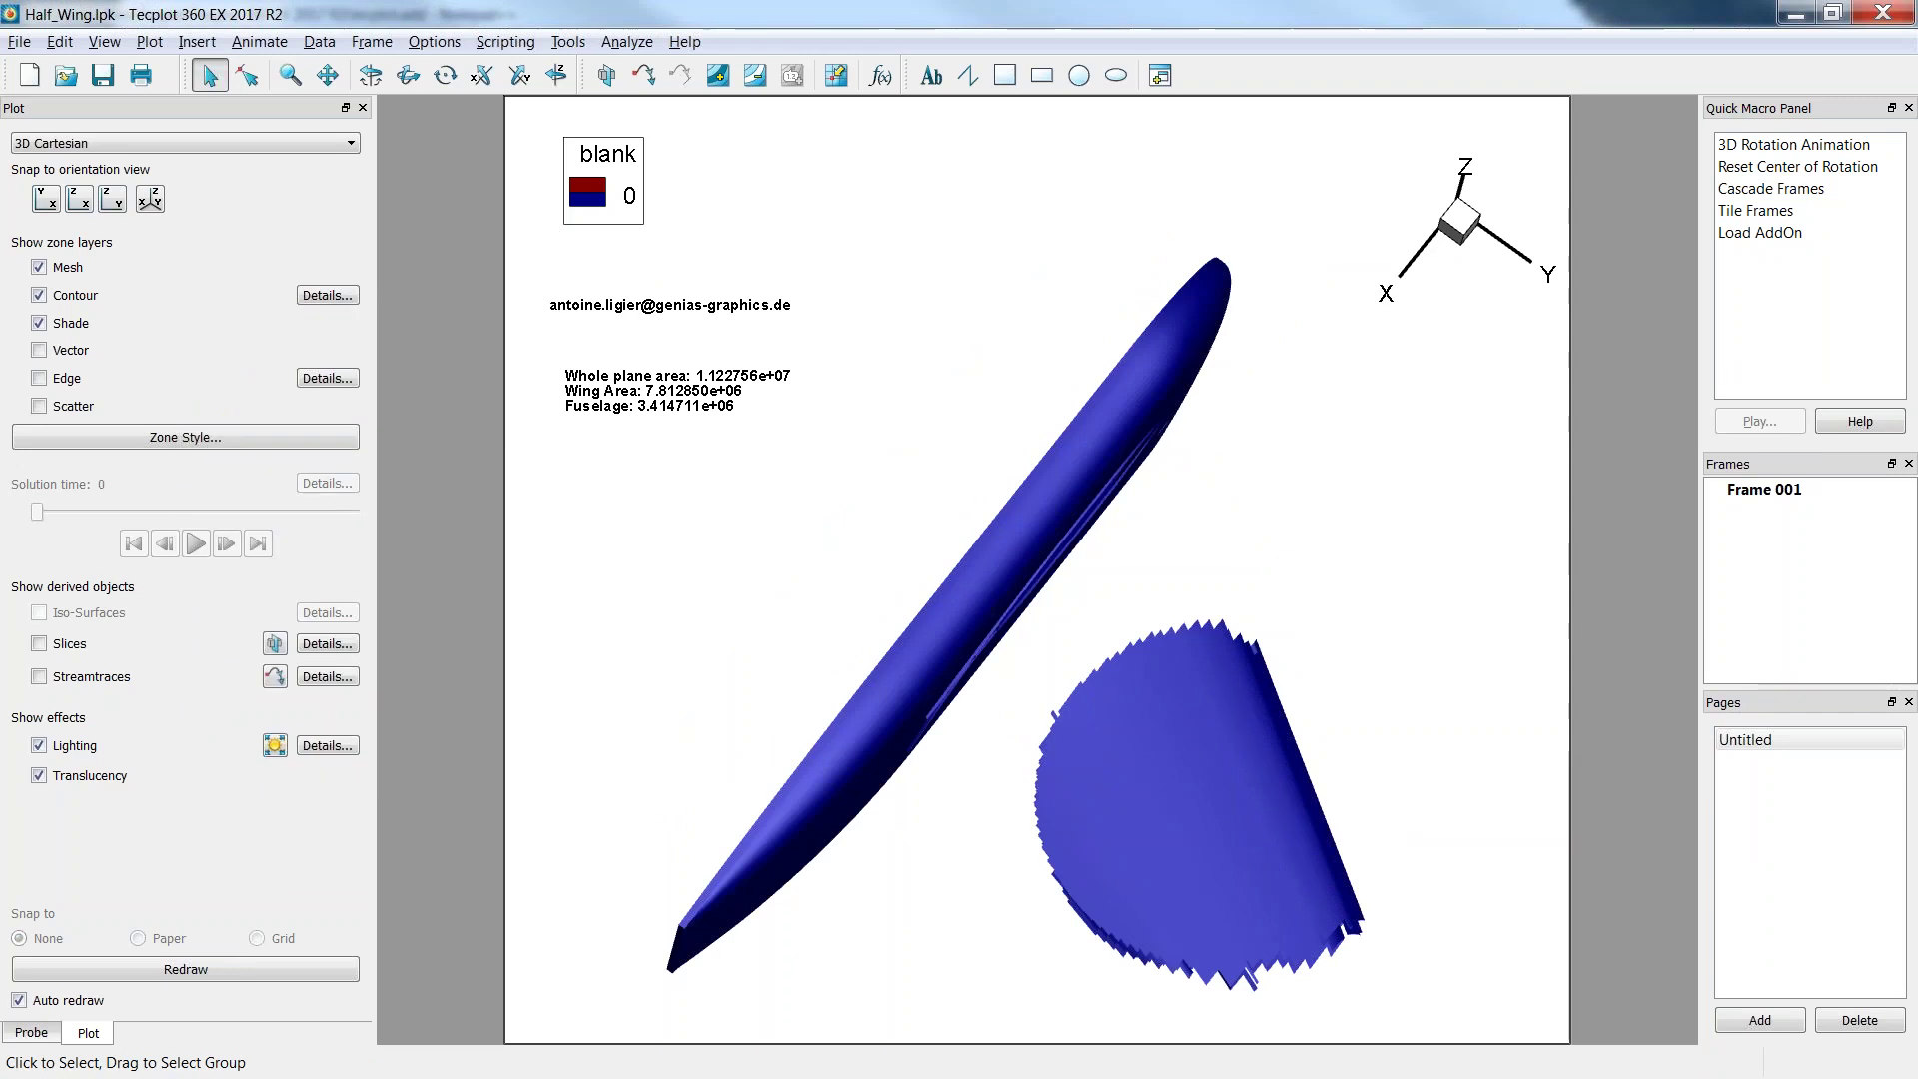